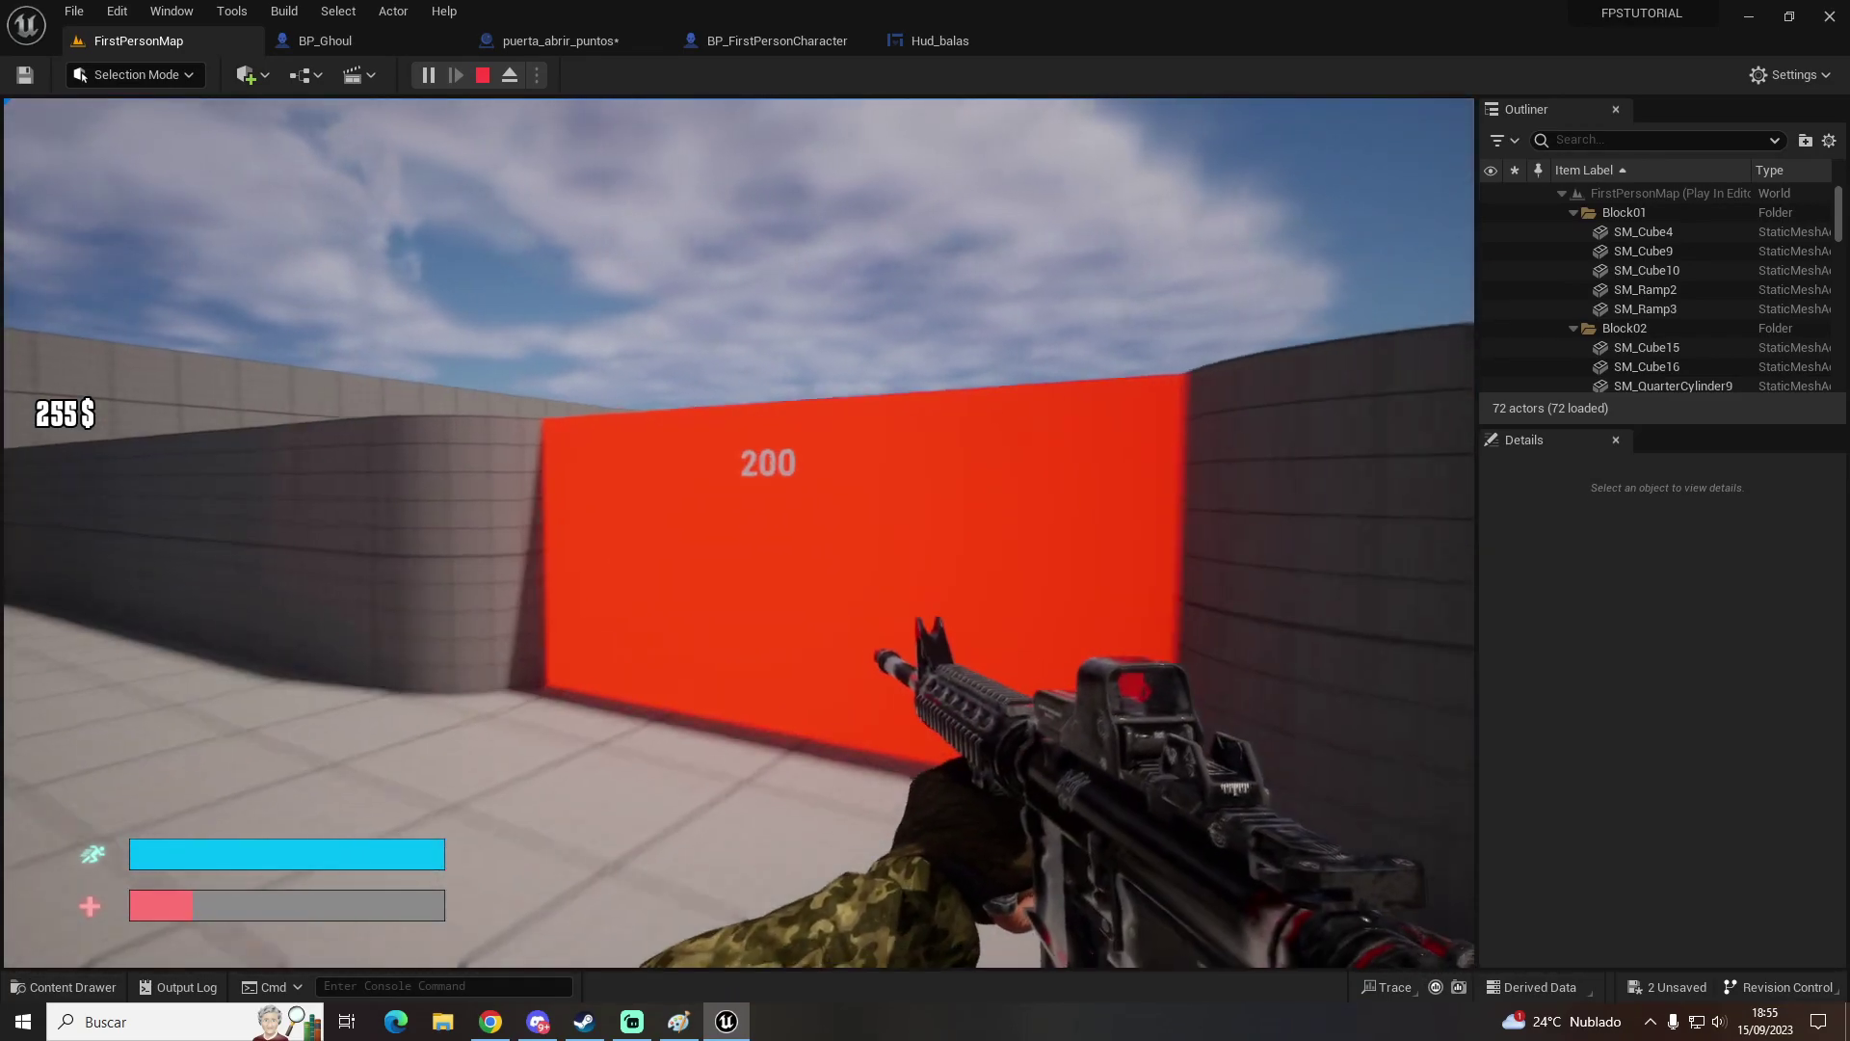
Step: Playtest the level, trying the 200-point door with E and shooting the ghoul
key(e)
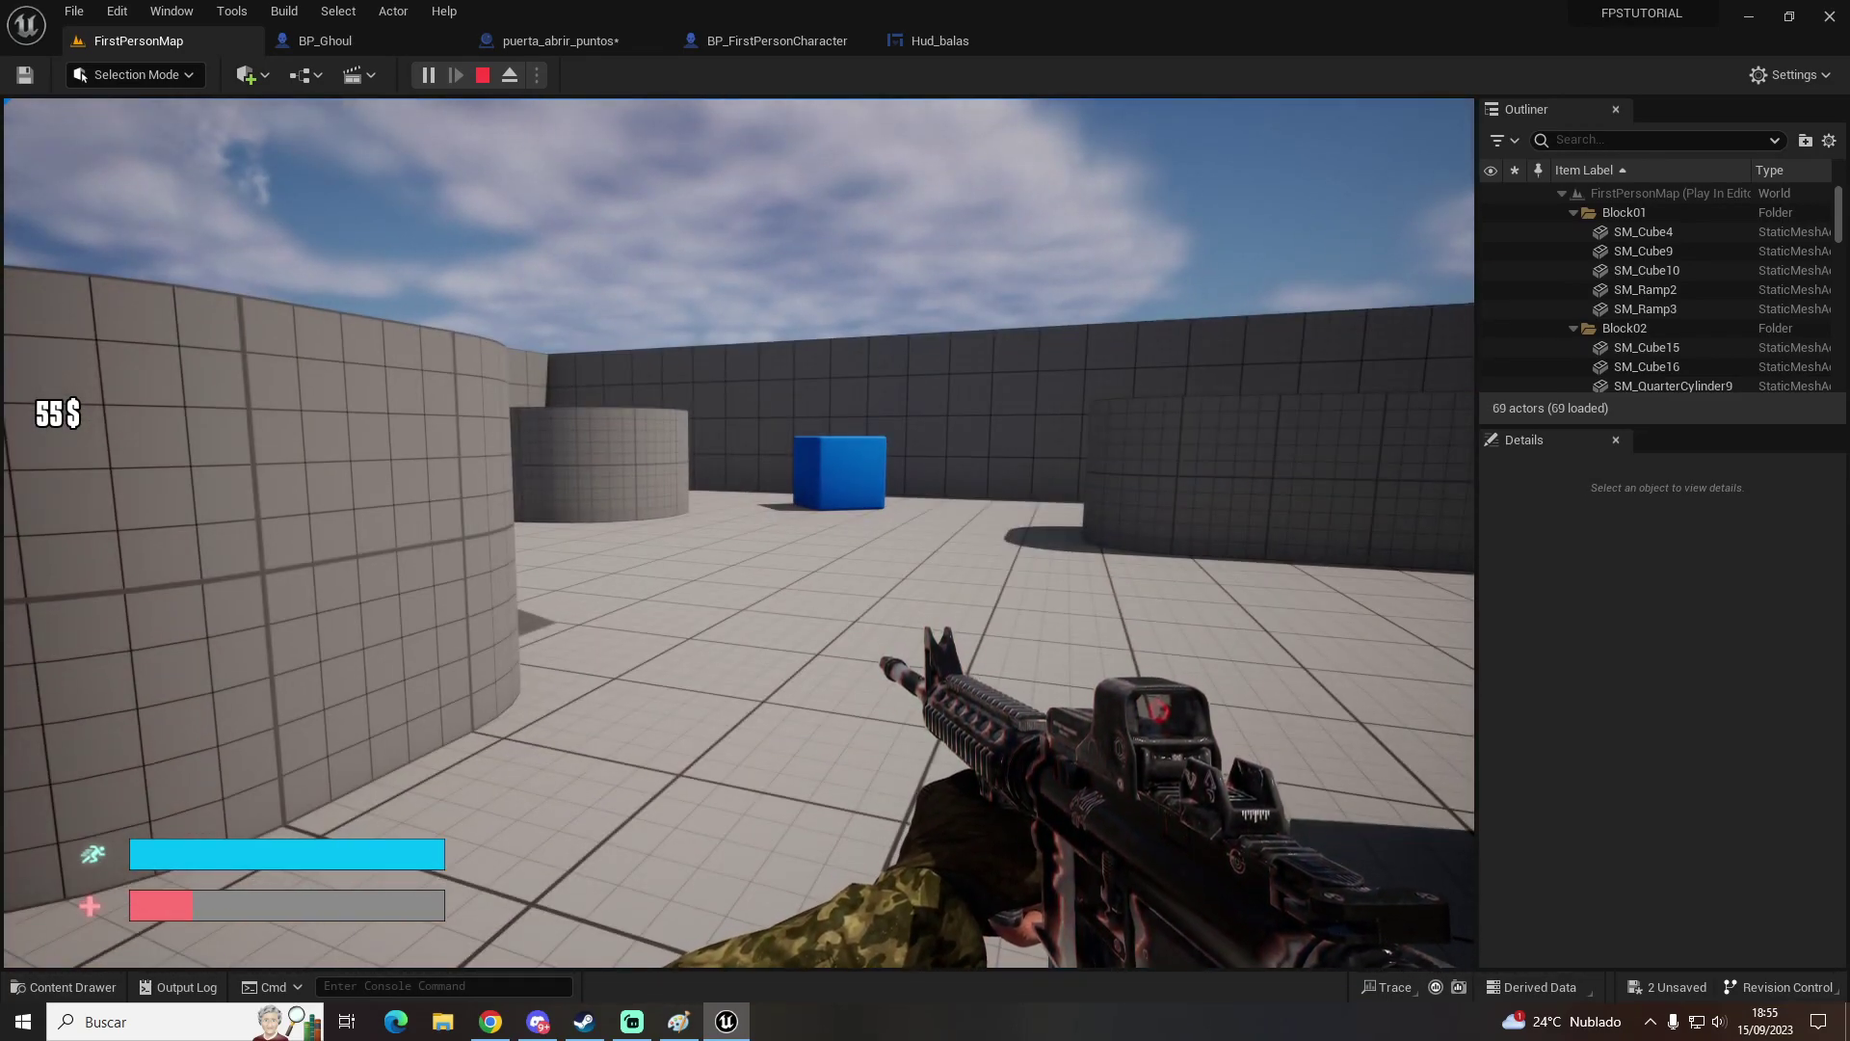
key(w)
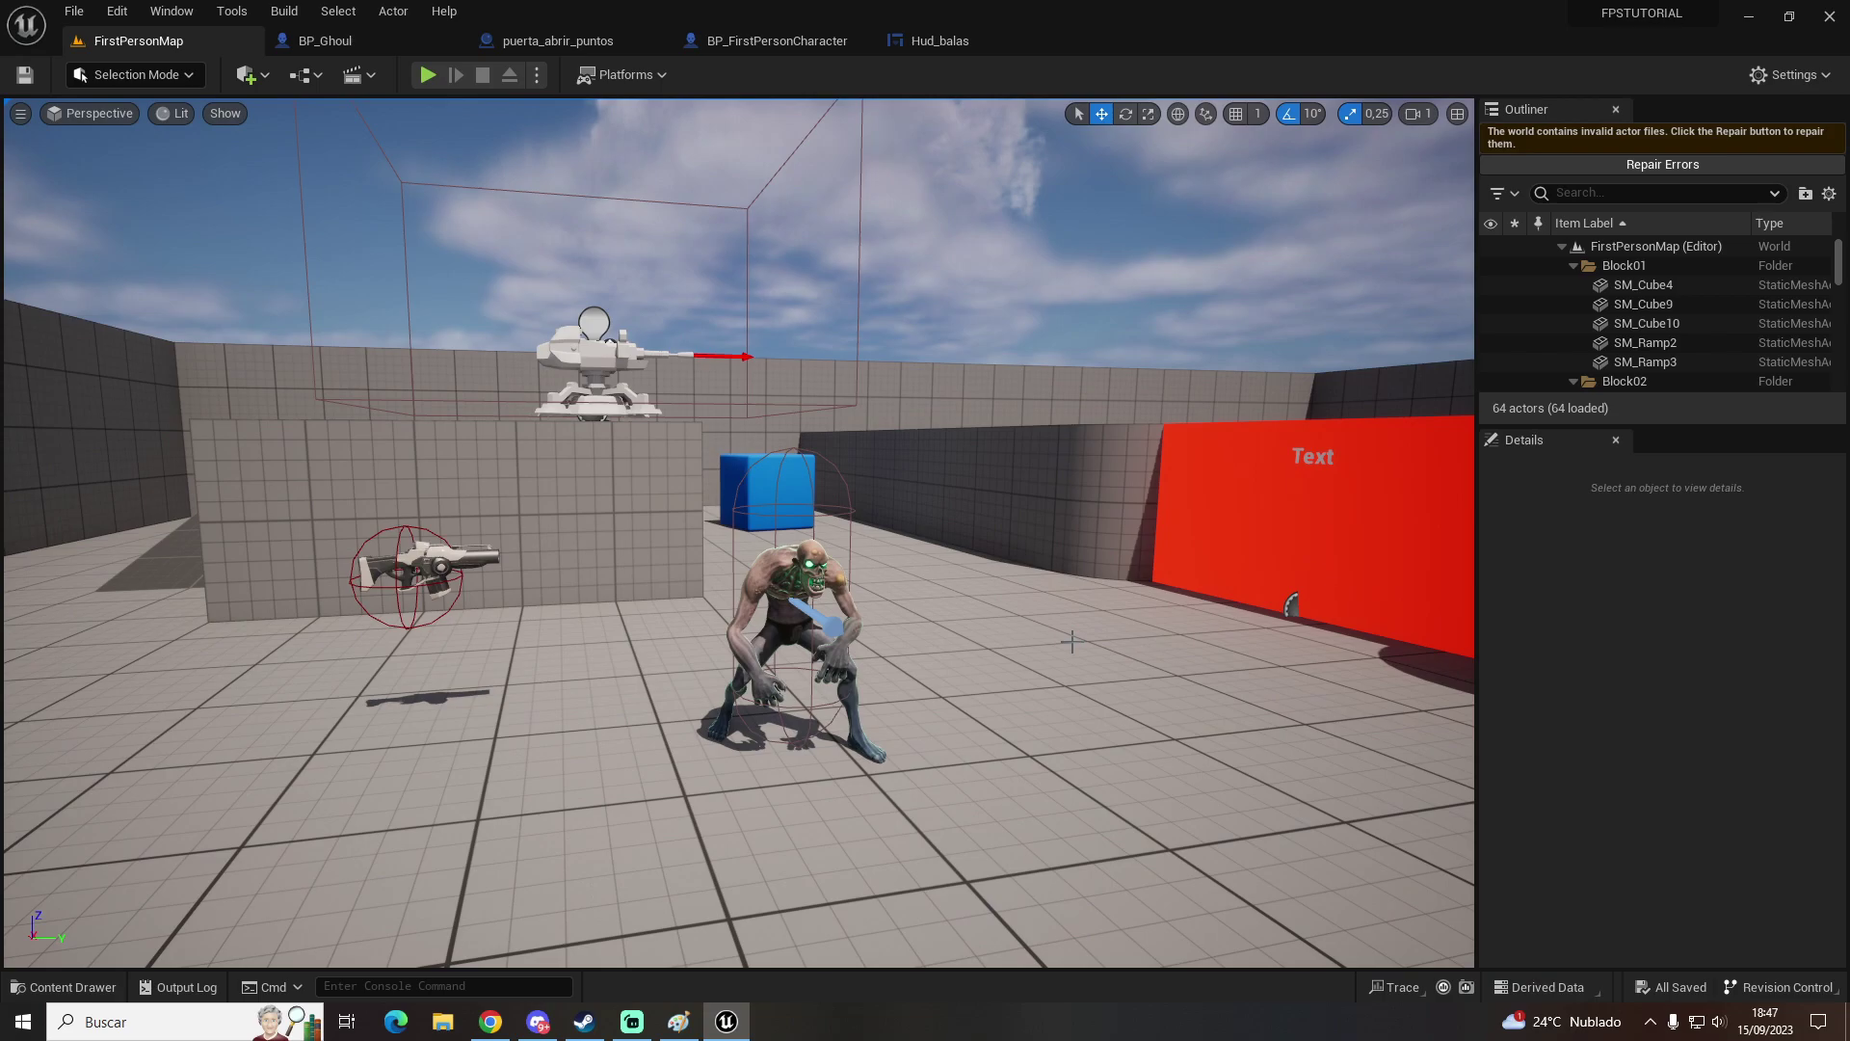
click(428, 75)
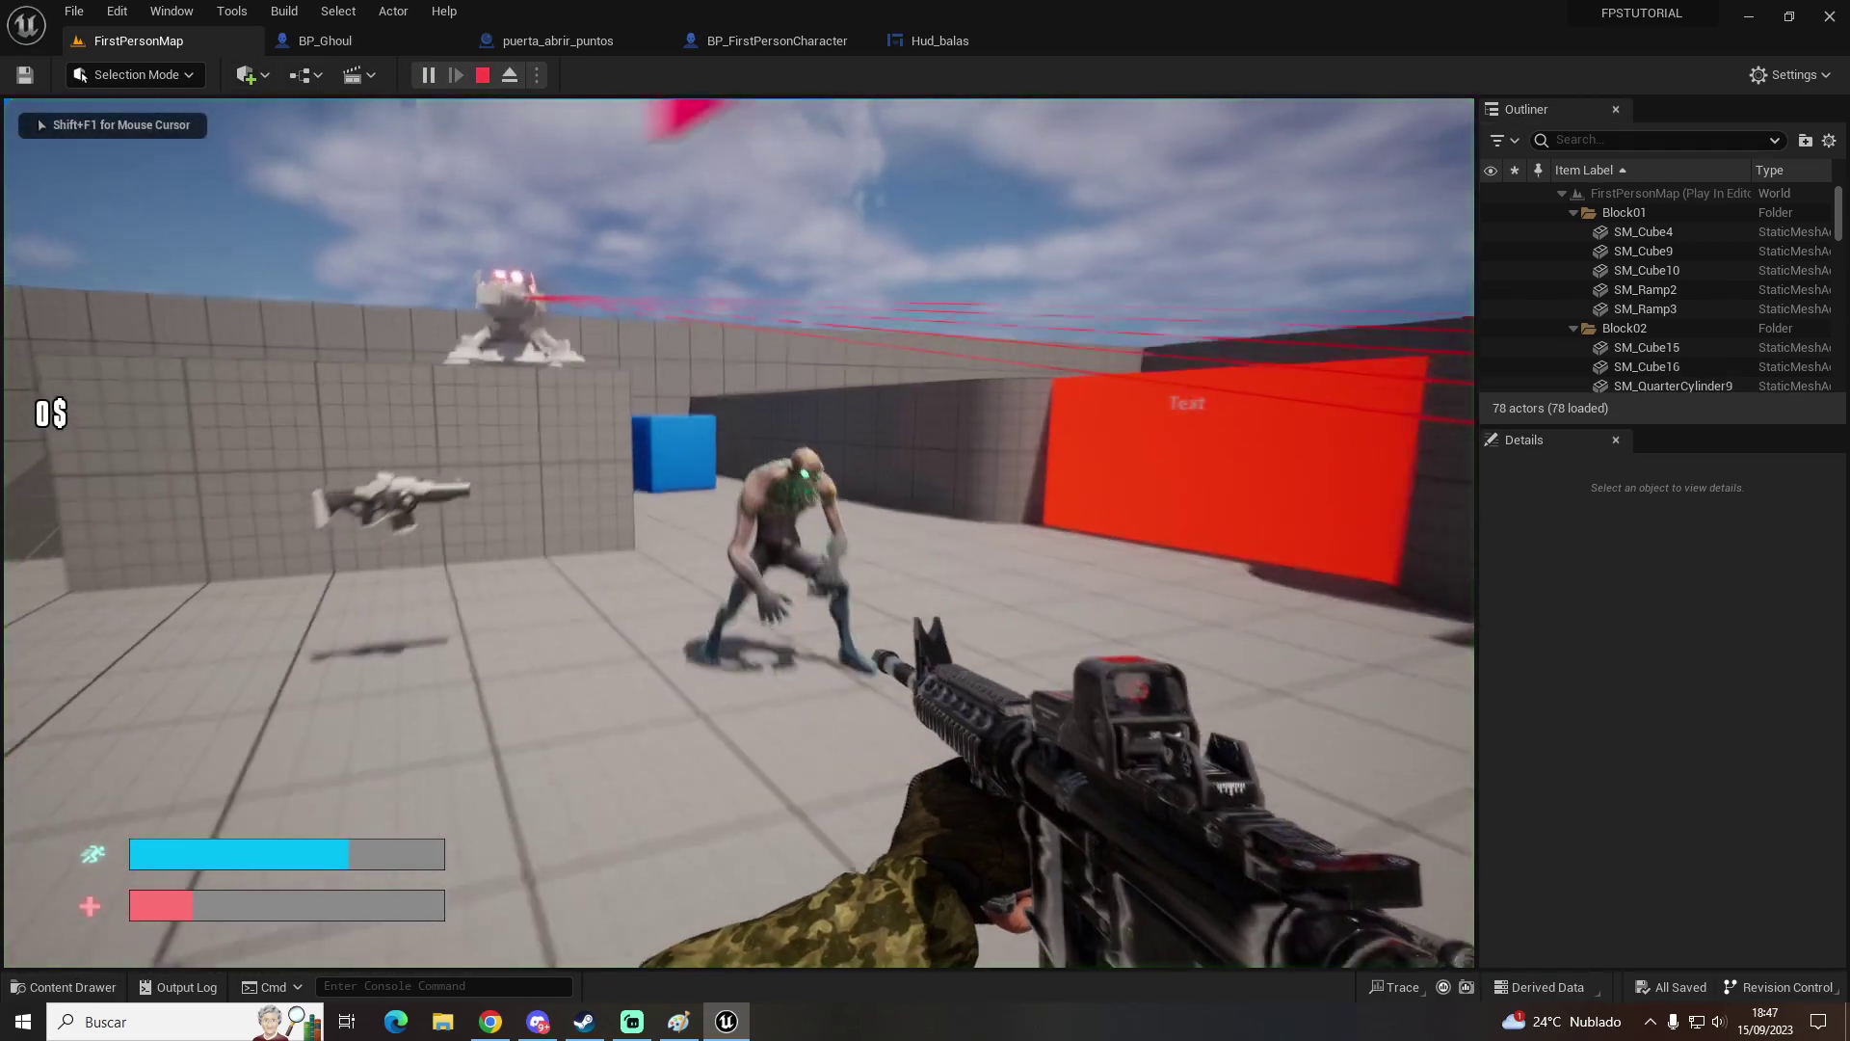
click(738, 533)
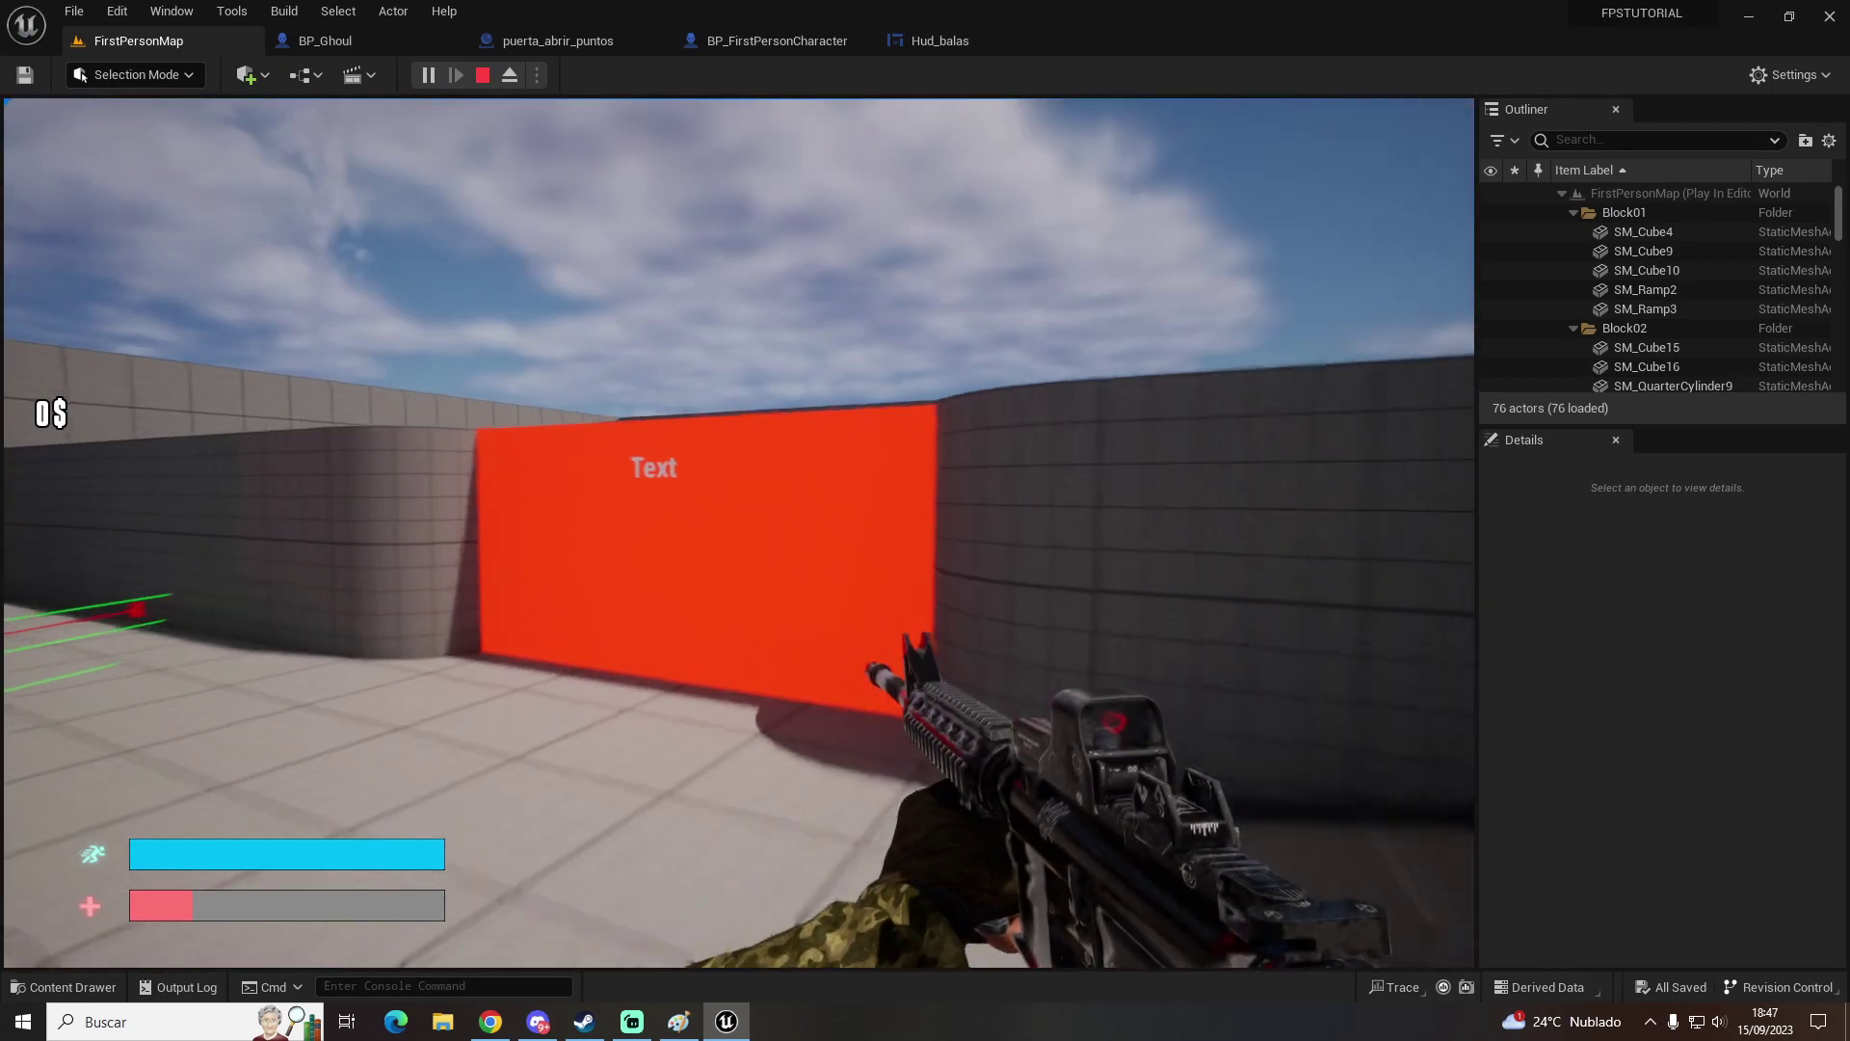
key(w)
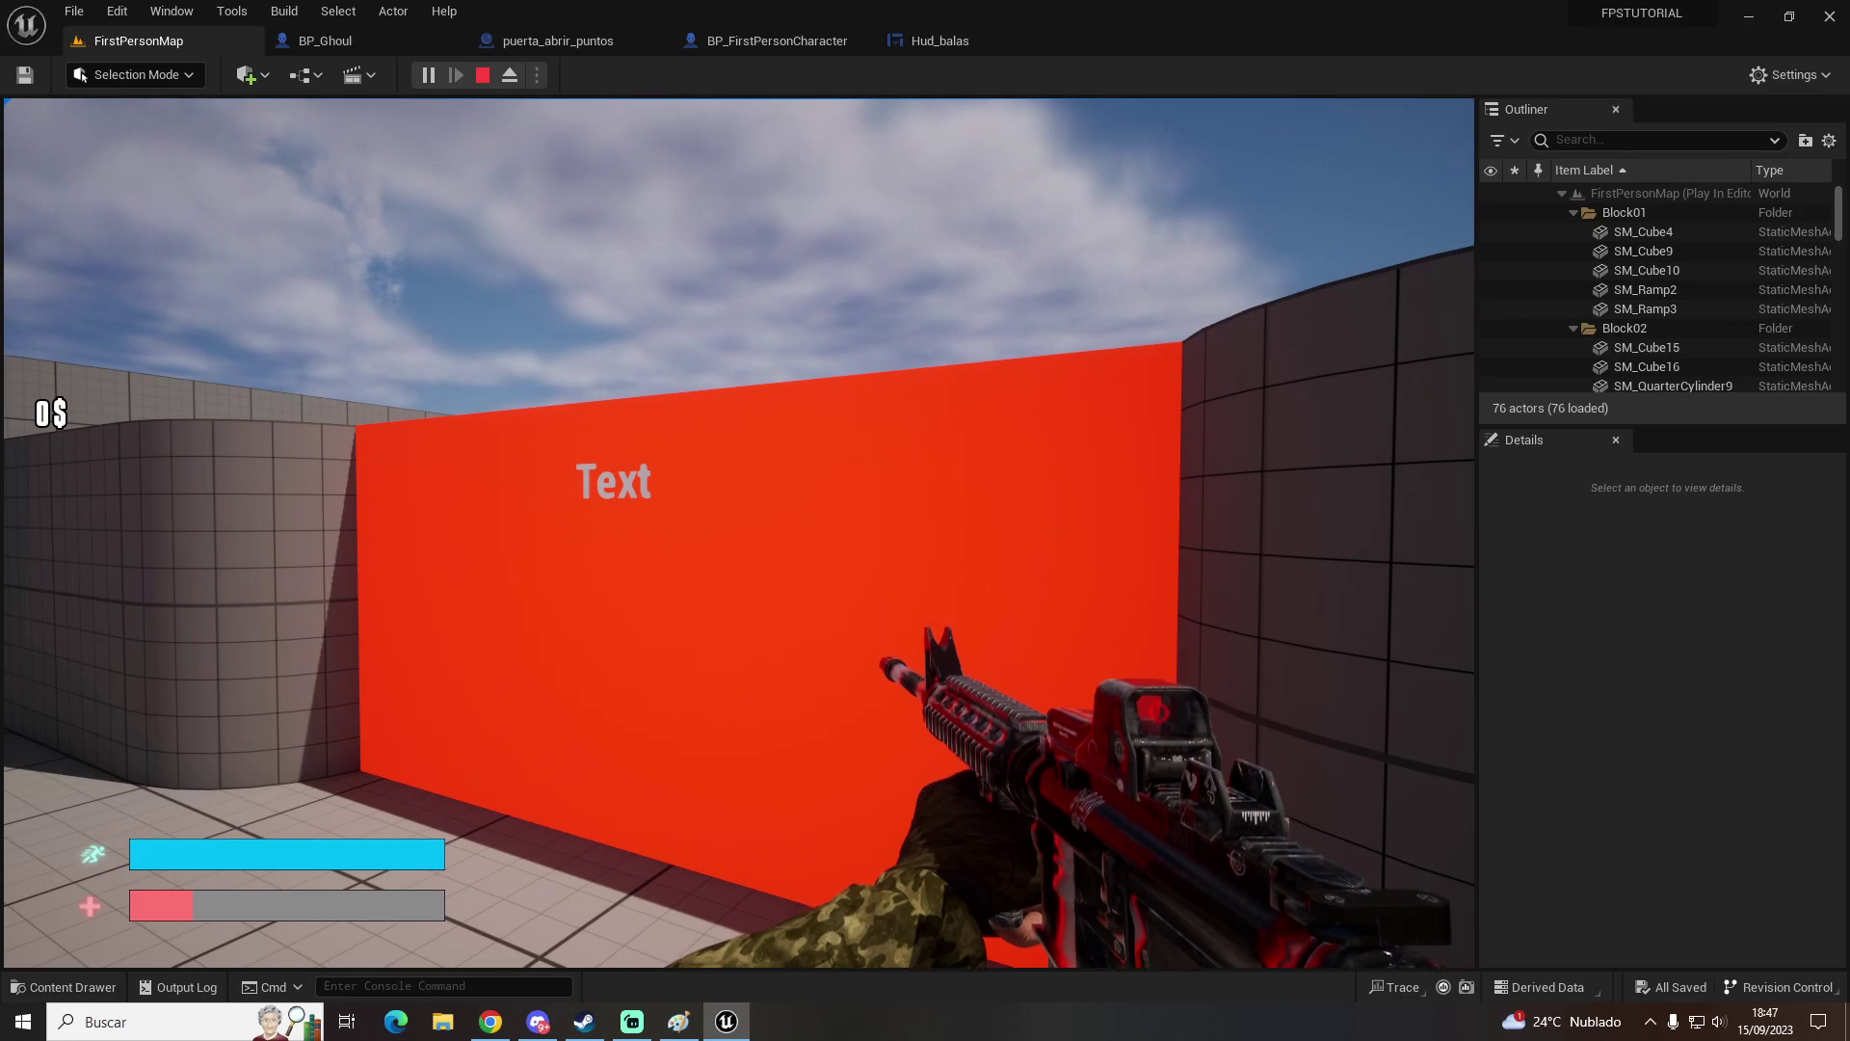
key(Escape)
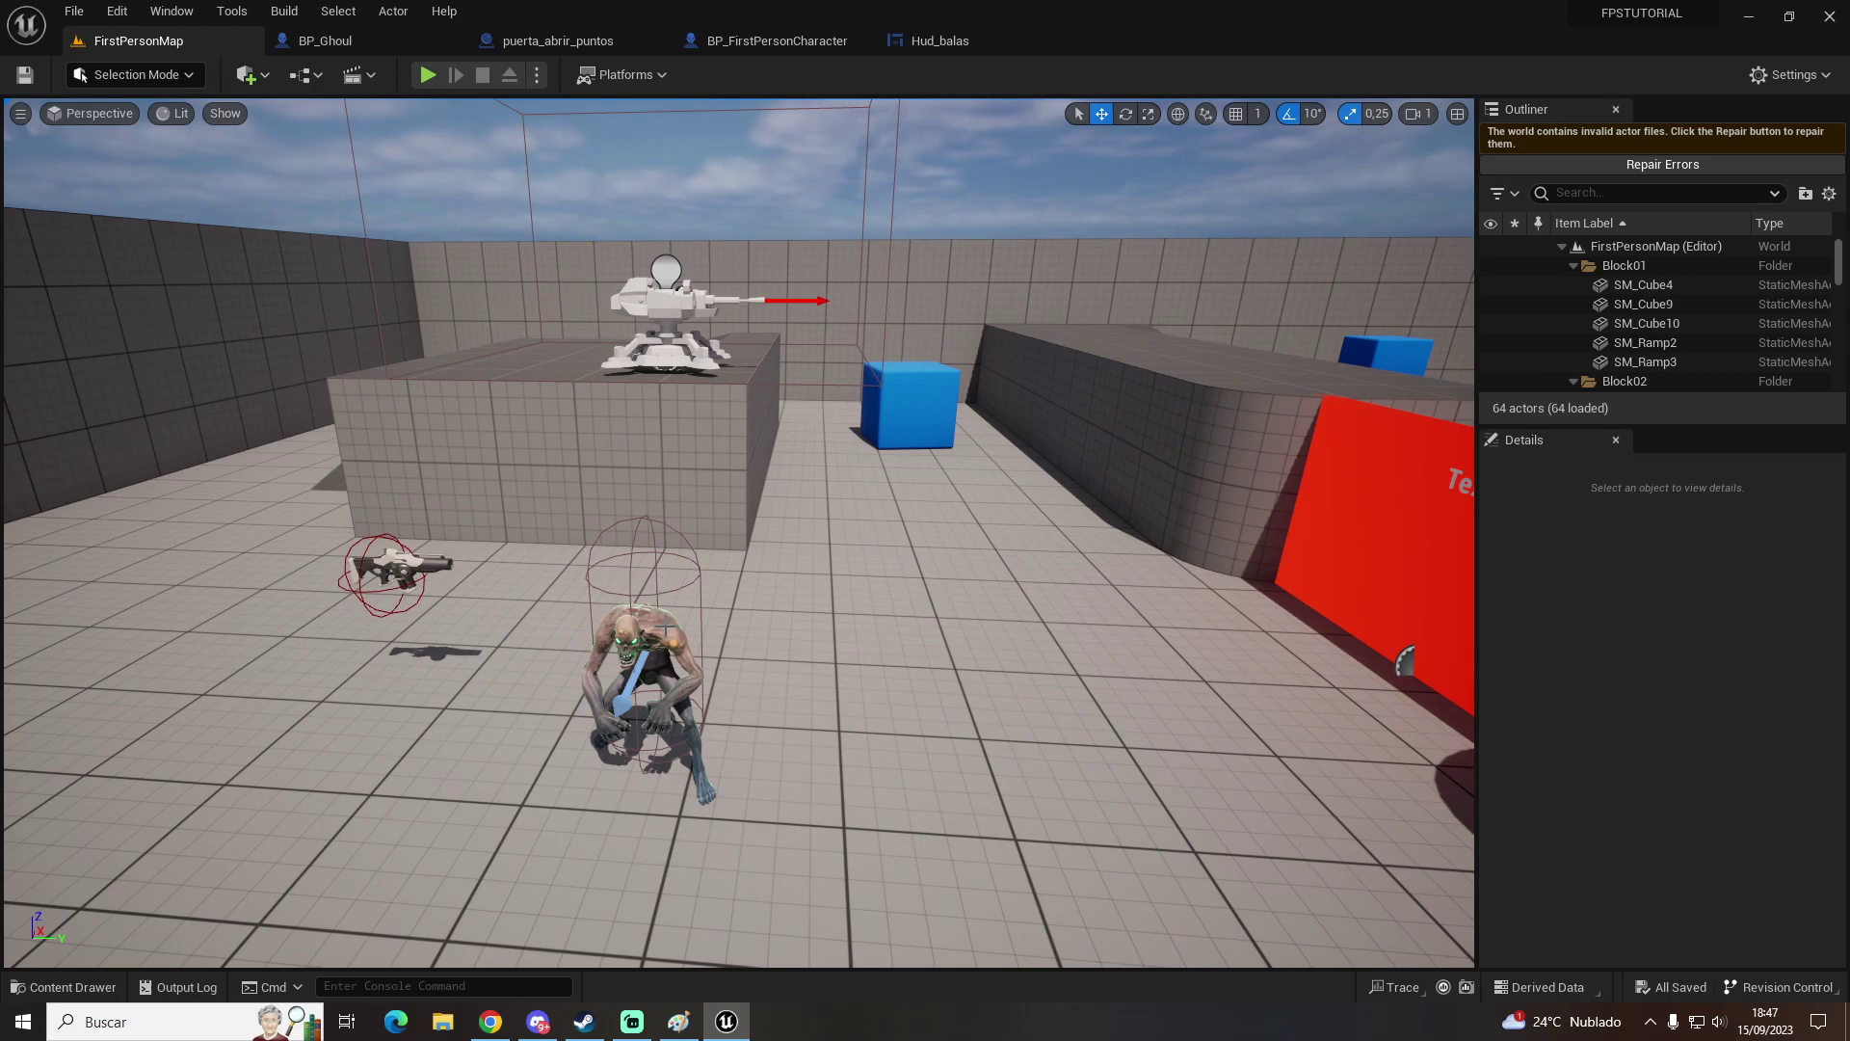
Step: Run a second play session, stop it, and open the BP_FirstPersonCharacter blueprint
right_drag(708, 614, 708, 613)
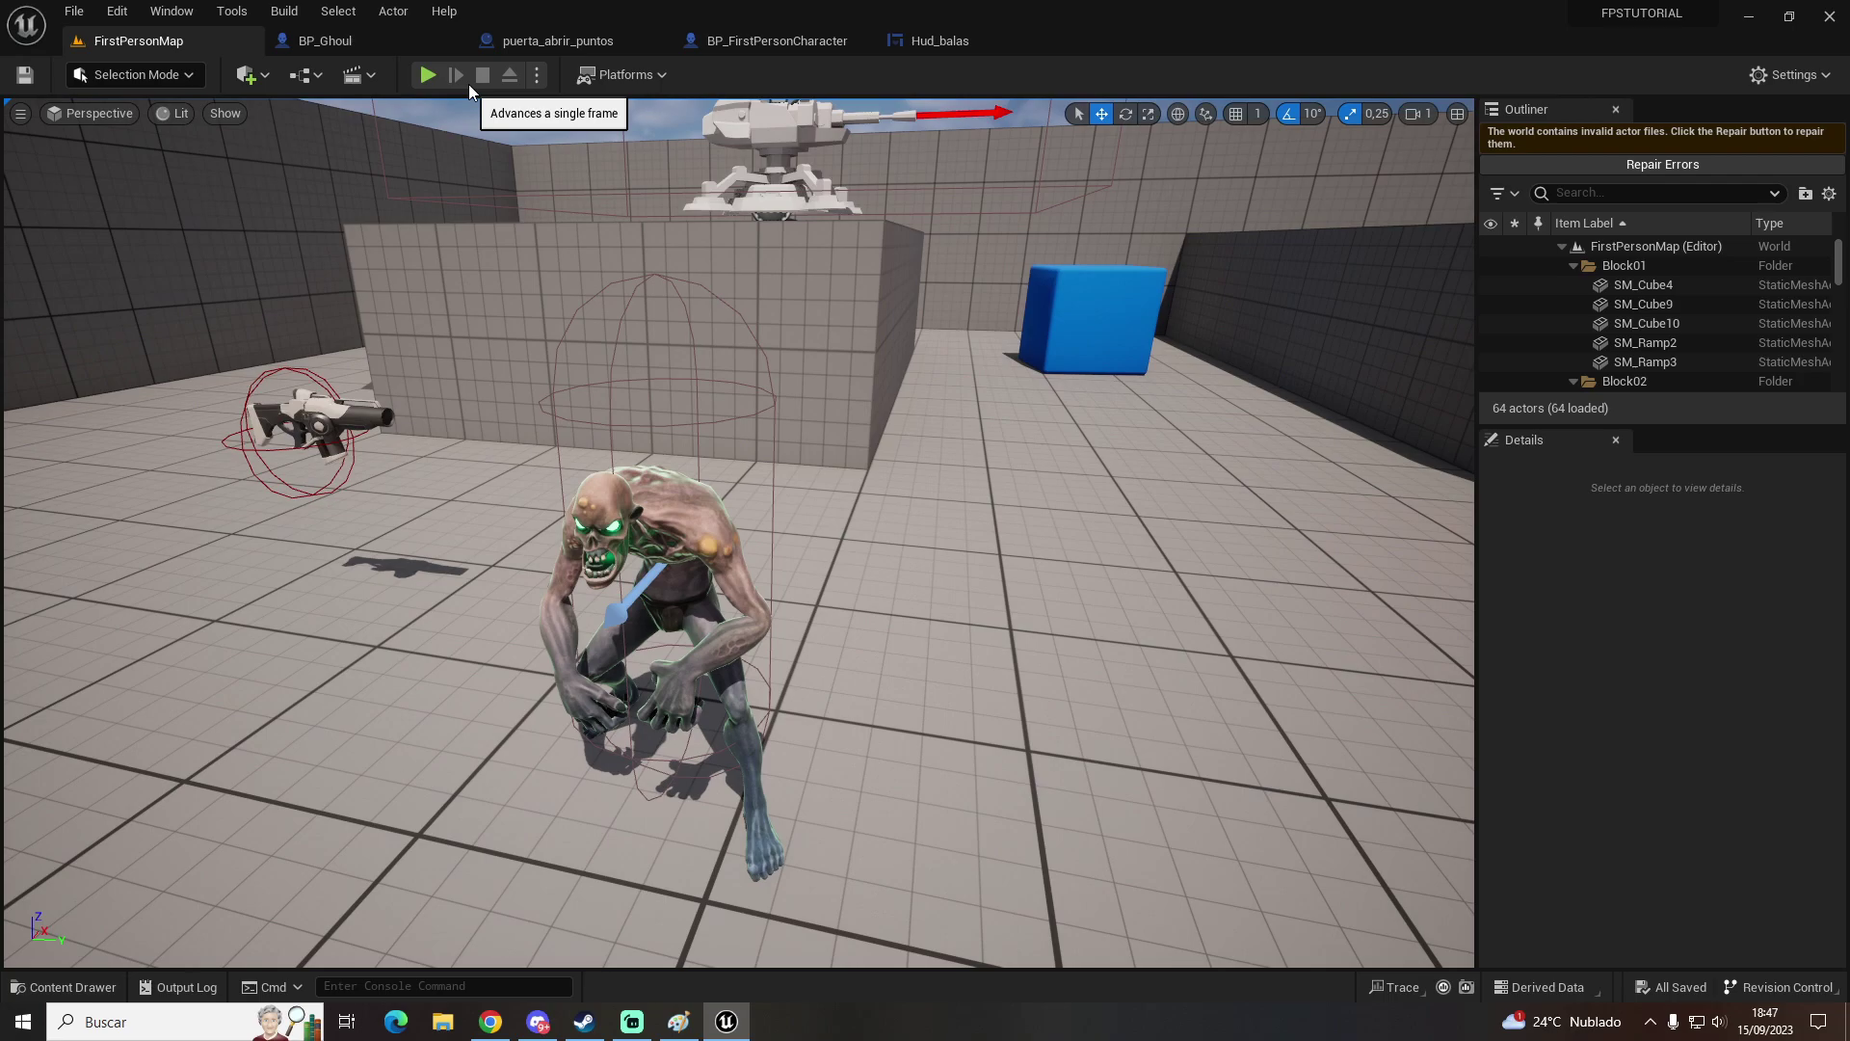
click(427, 75)
click(787, 381)
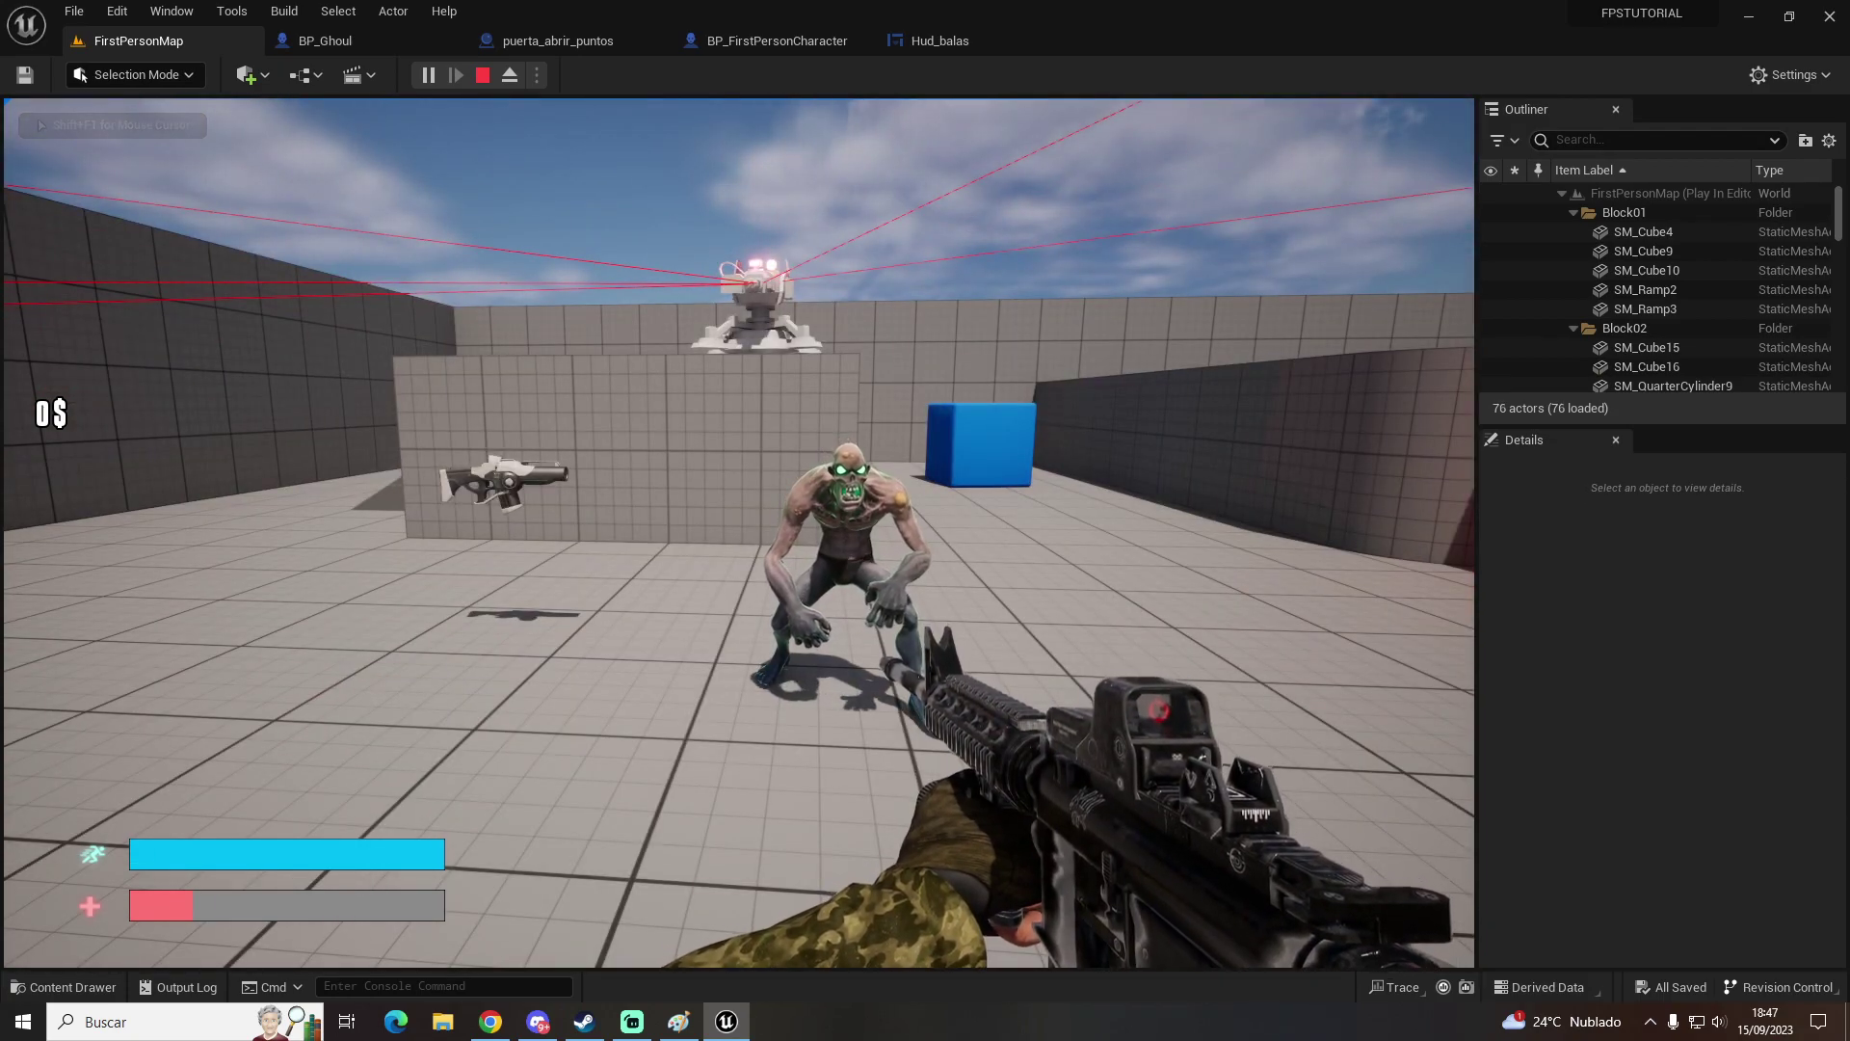
key(Escape)
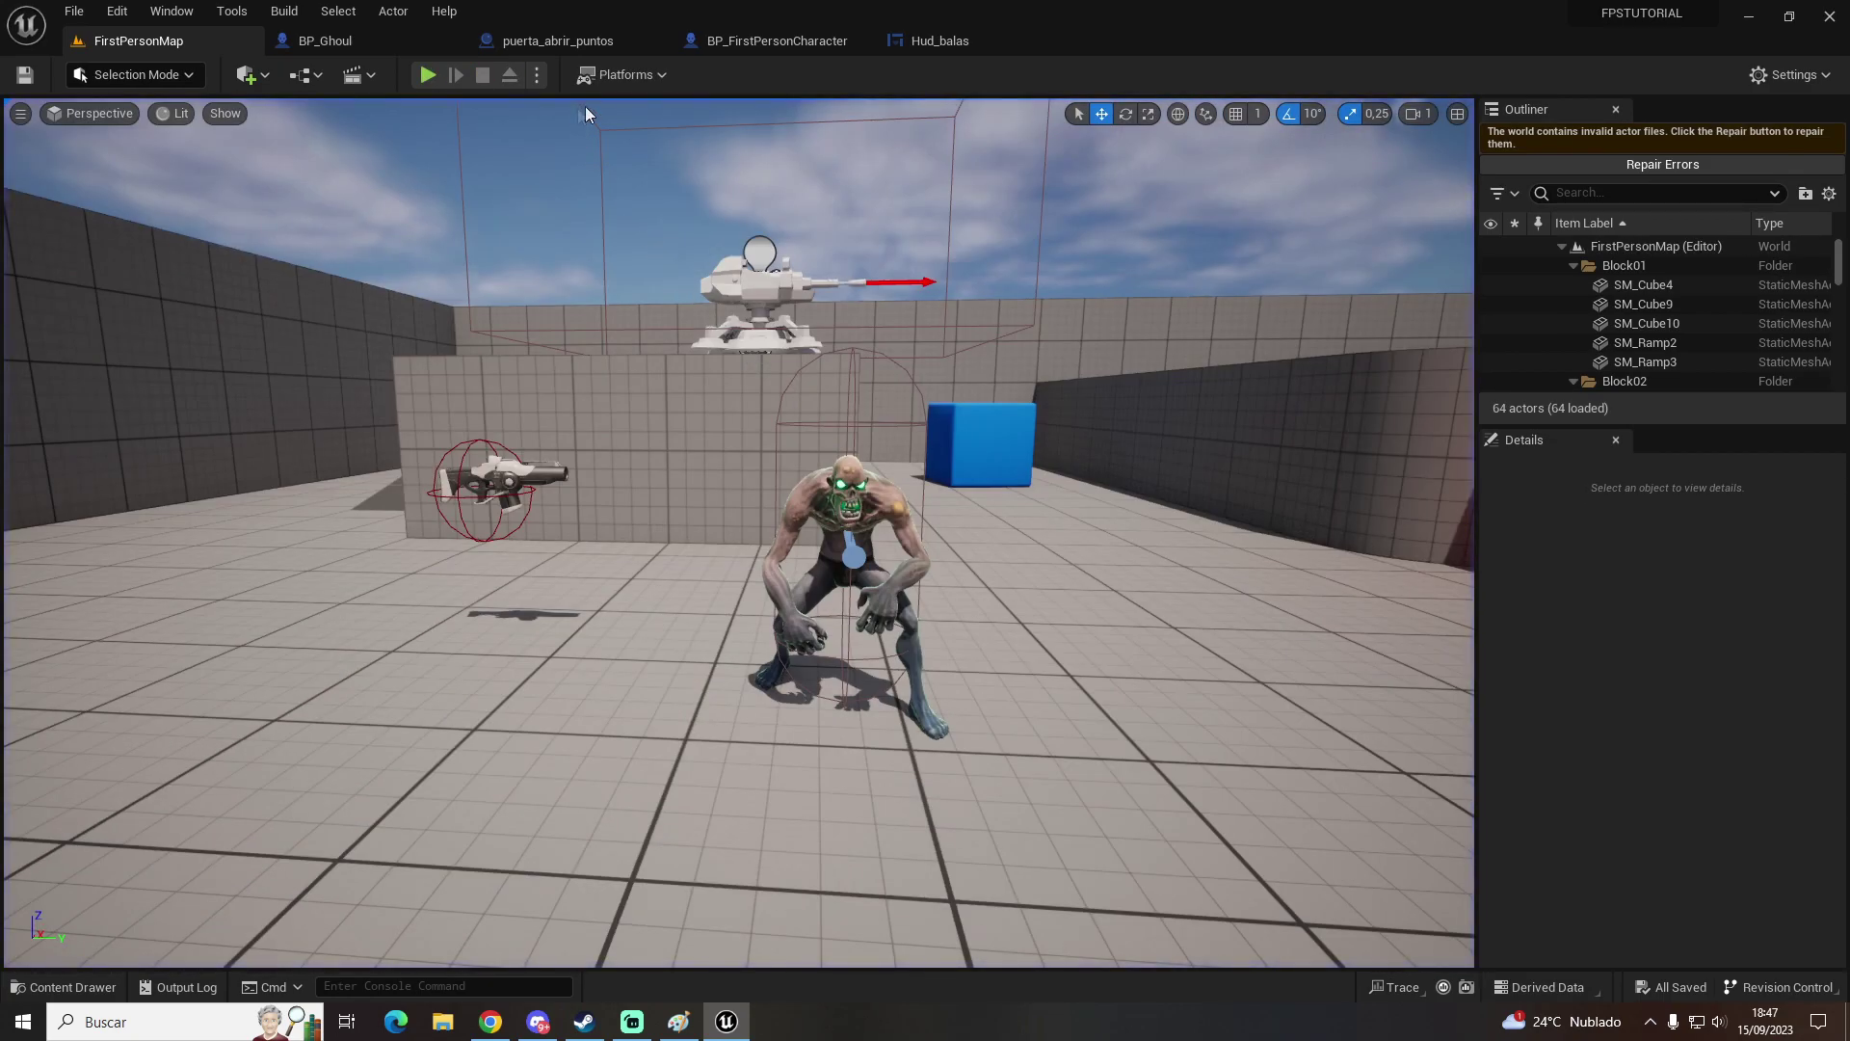
click(737, 44)
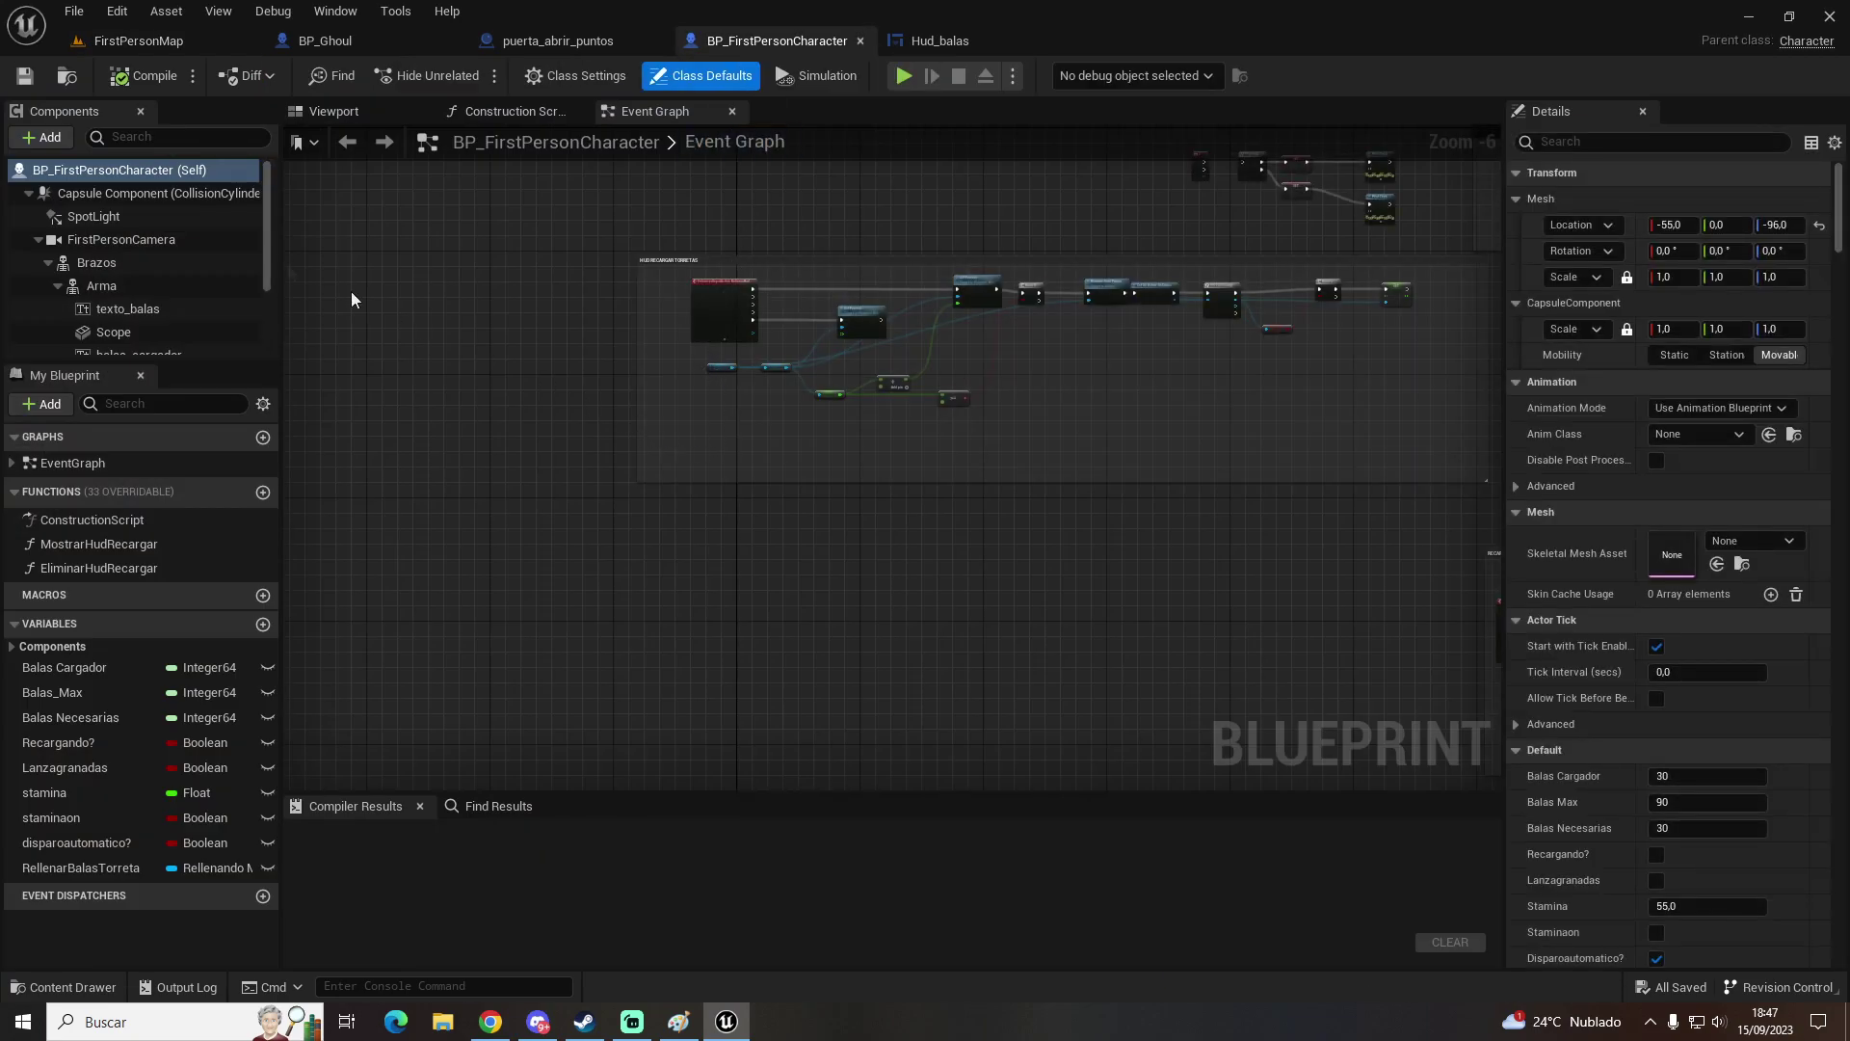
Step: Add an Integer64 variable named Puntos to the character blueprint
click(263, 623)
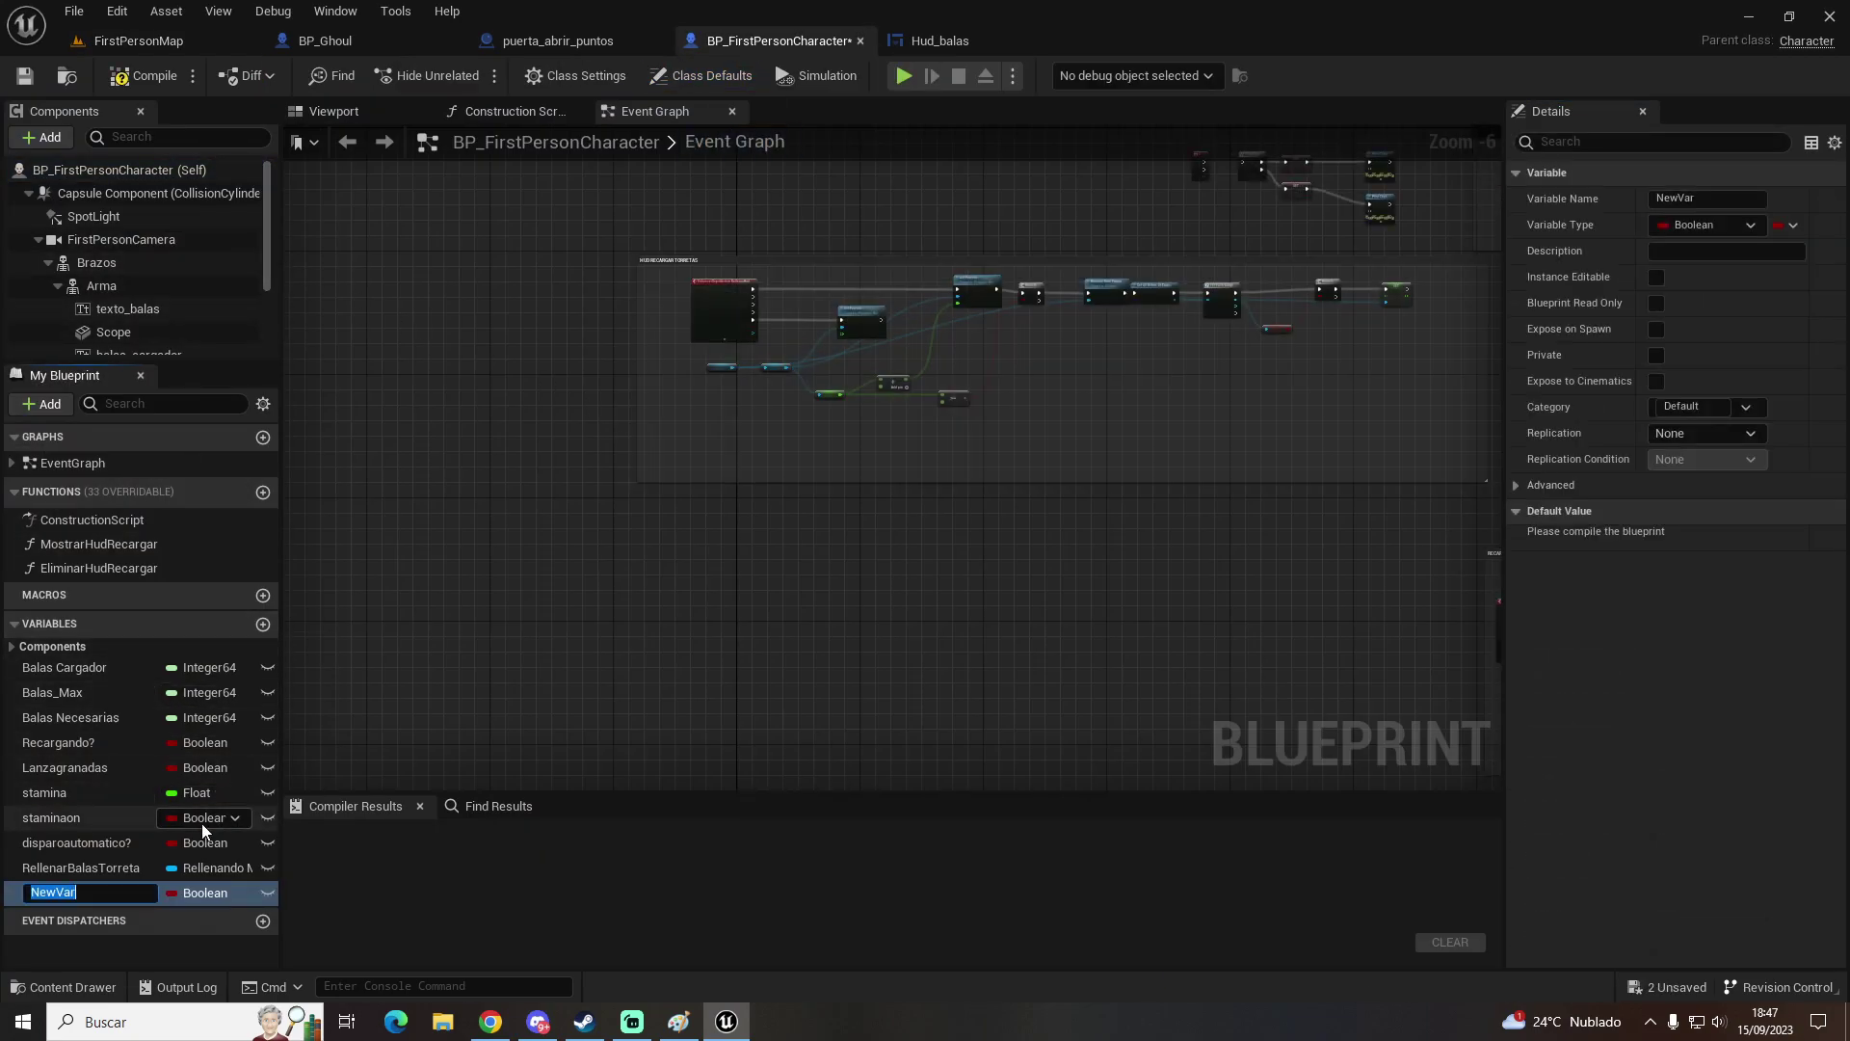
text(Puntos)
key(Return)
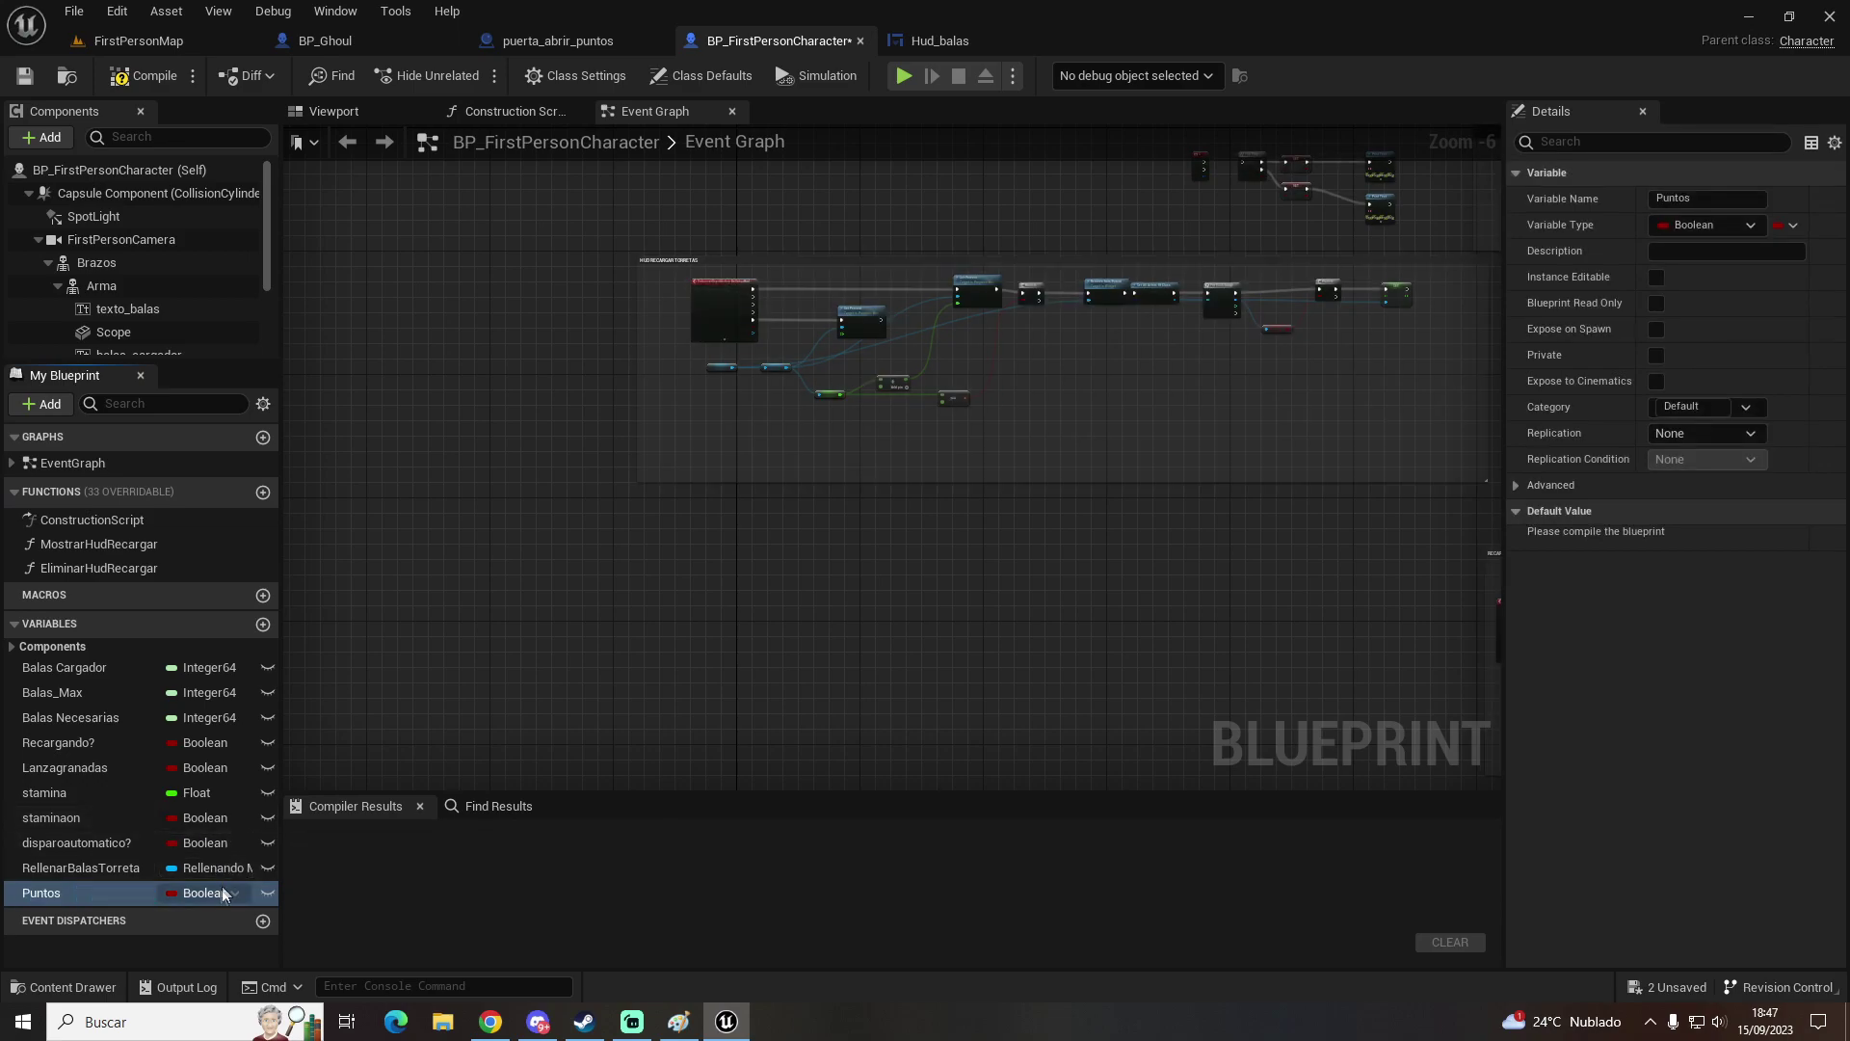
click(225, 892)
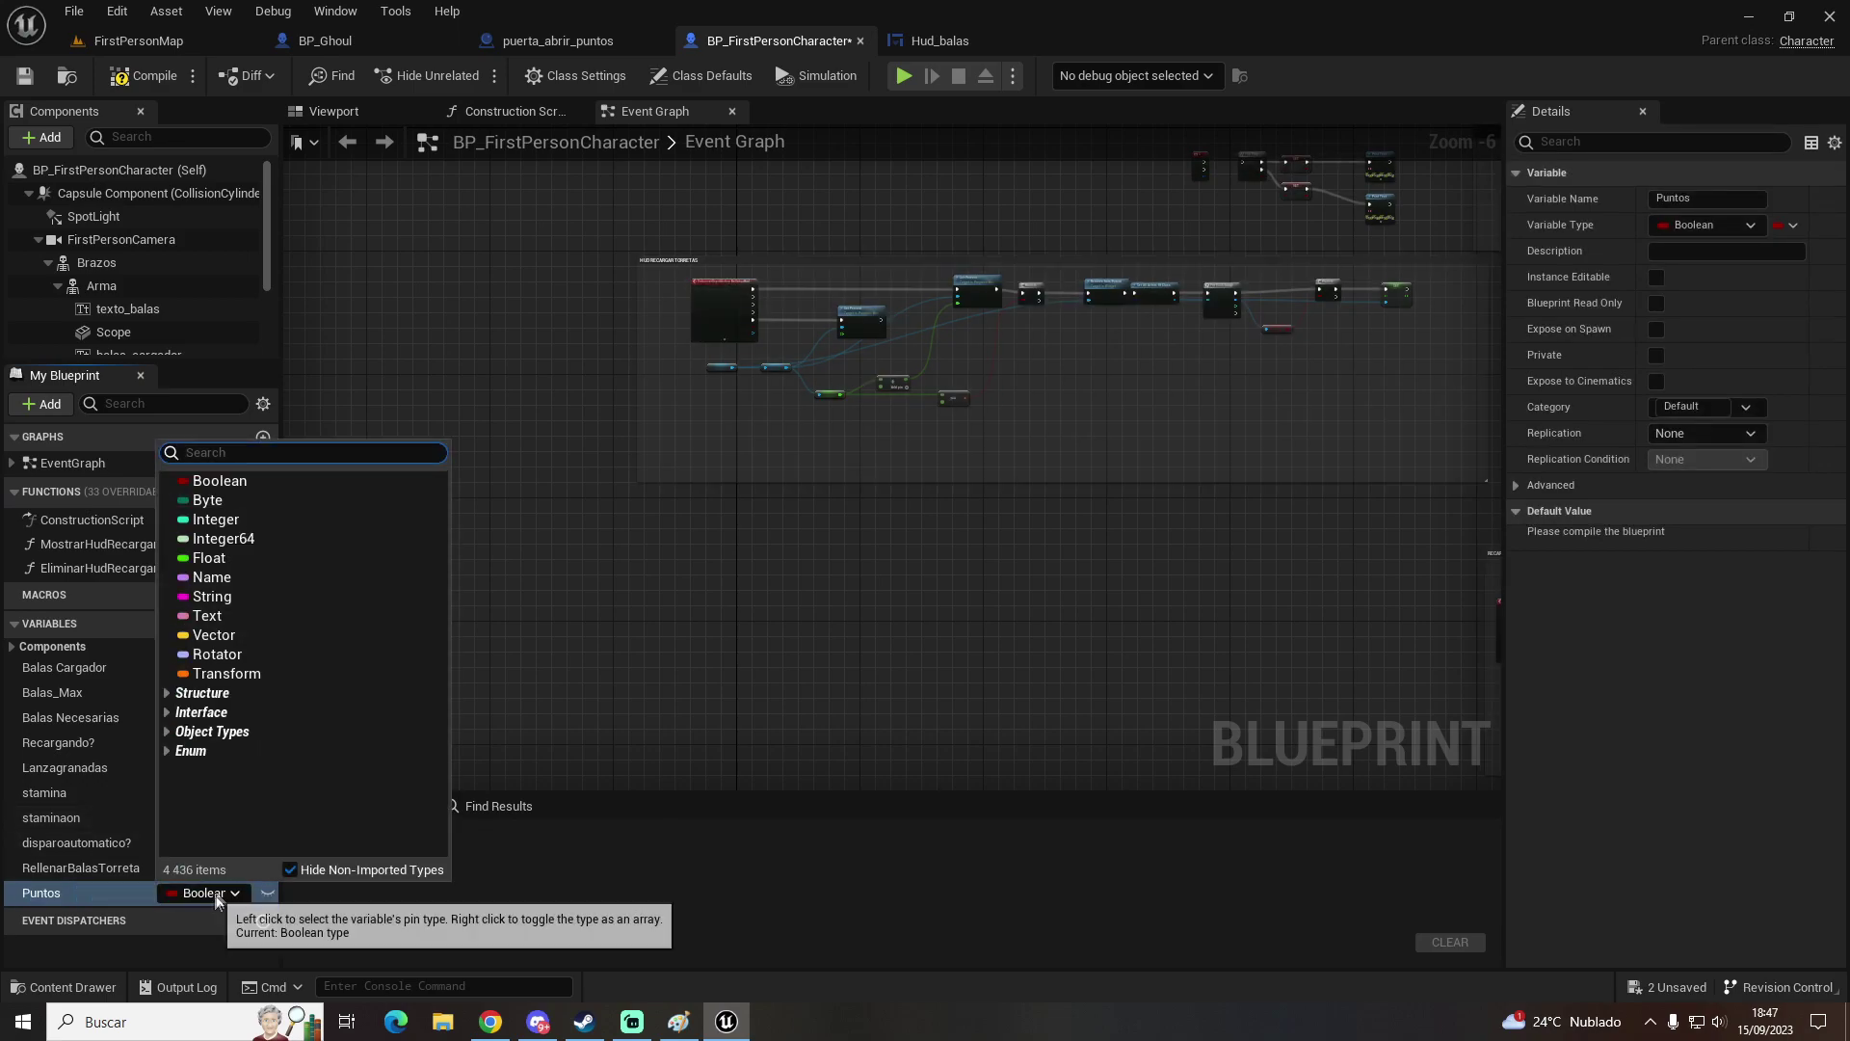
click(229, 541)
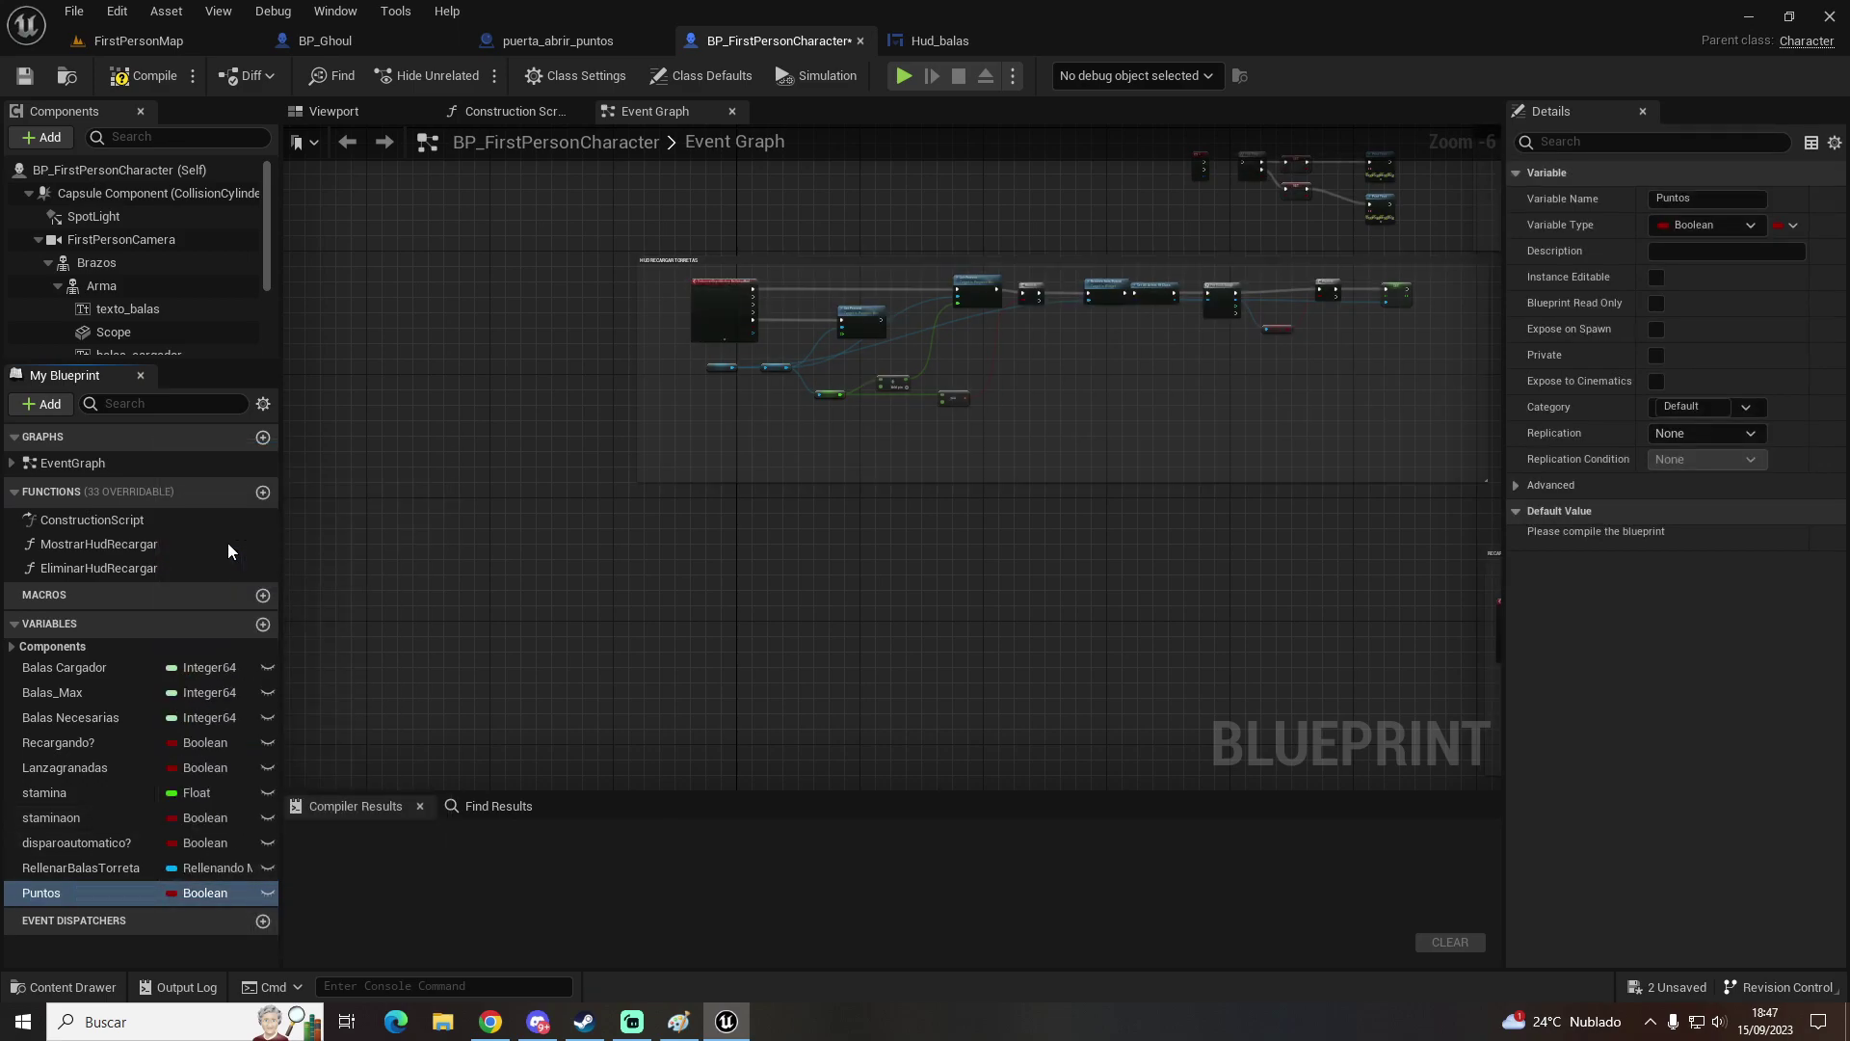
Step: Create the SumarPuntos function with a Puntos getter added to 200
click(263, 493)
text(SumarPuntos)
key(Return)
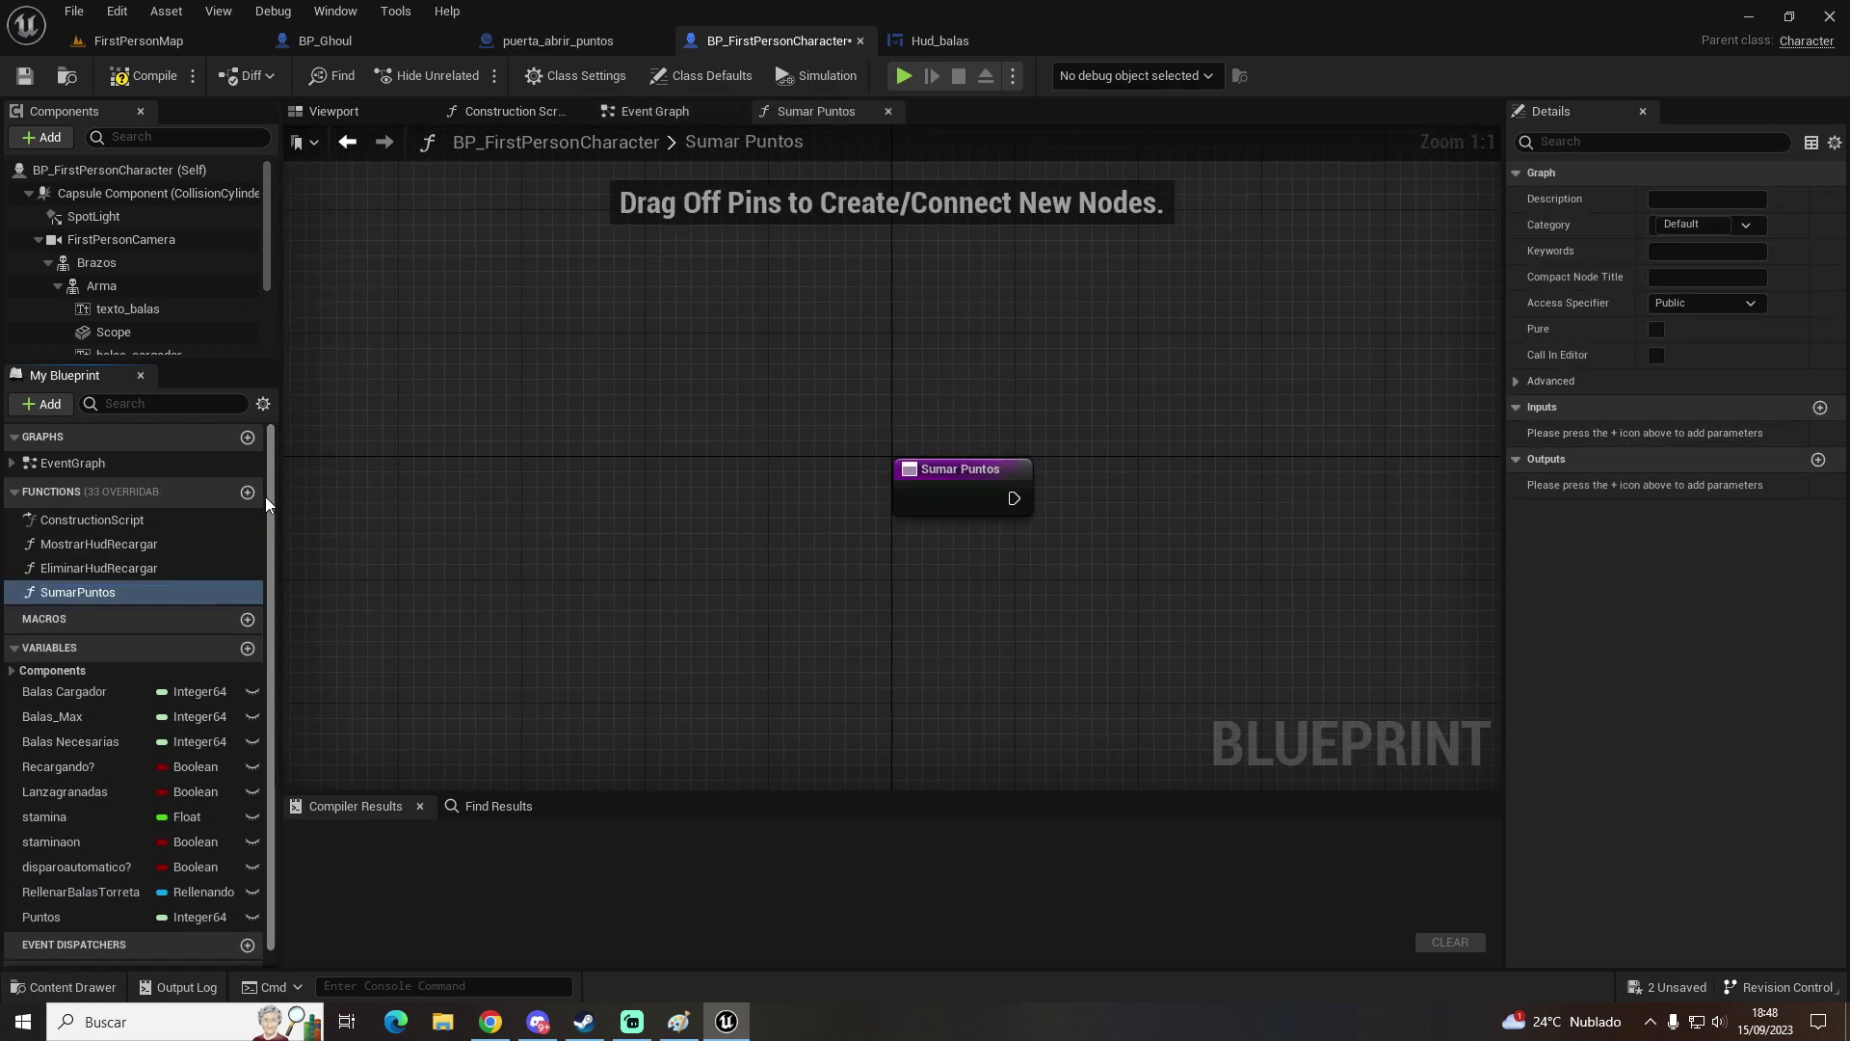
mouse_move(58, 915)
mouse_down()
mouse_move(944, 624)
mouse_move(1151, 505)
mouse_up()
click(944, 624)
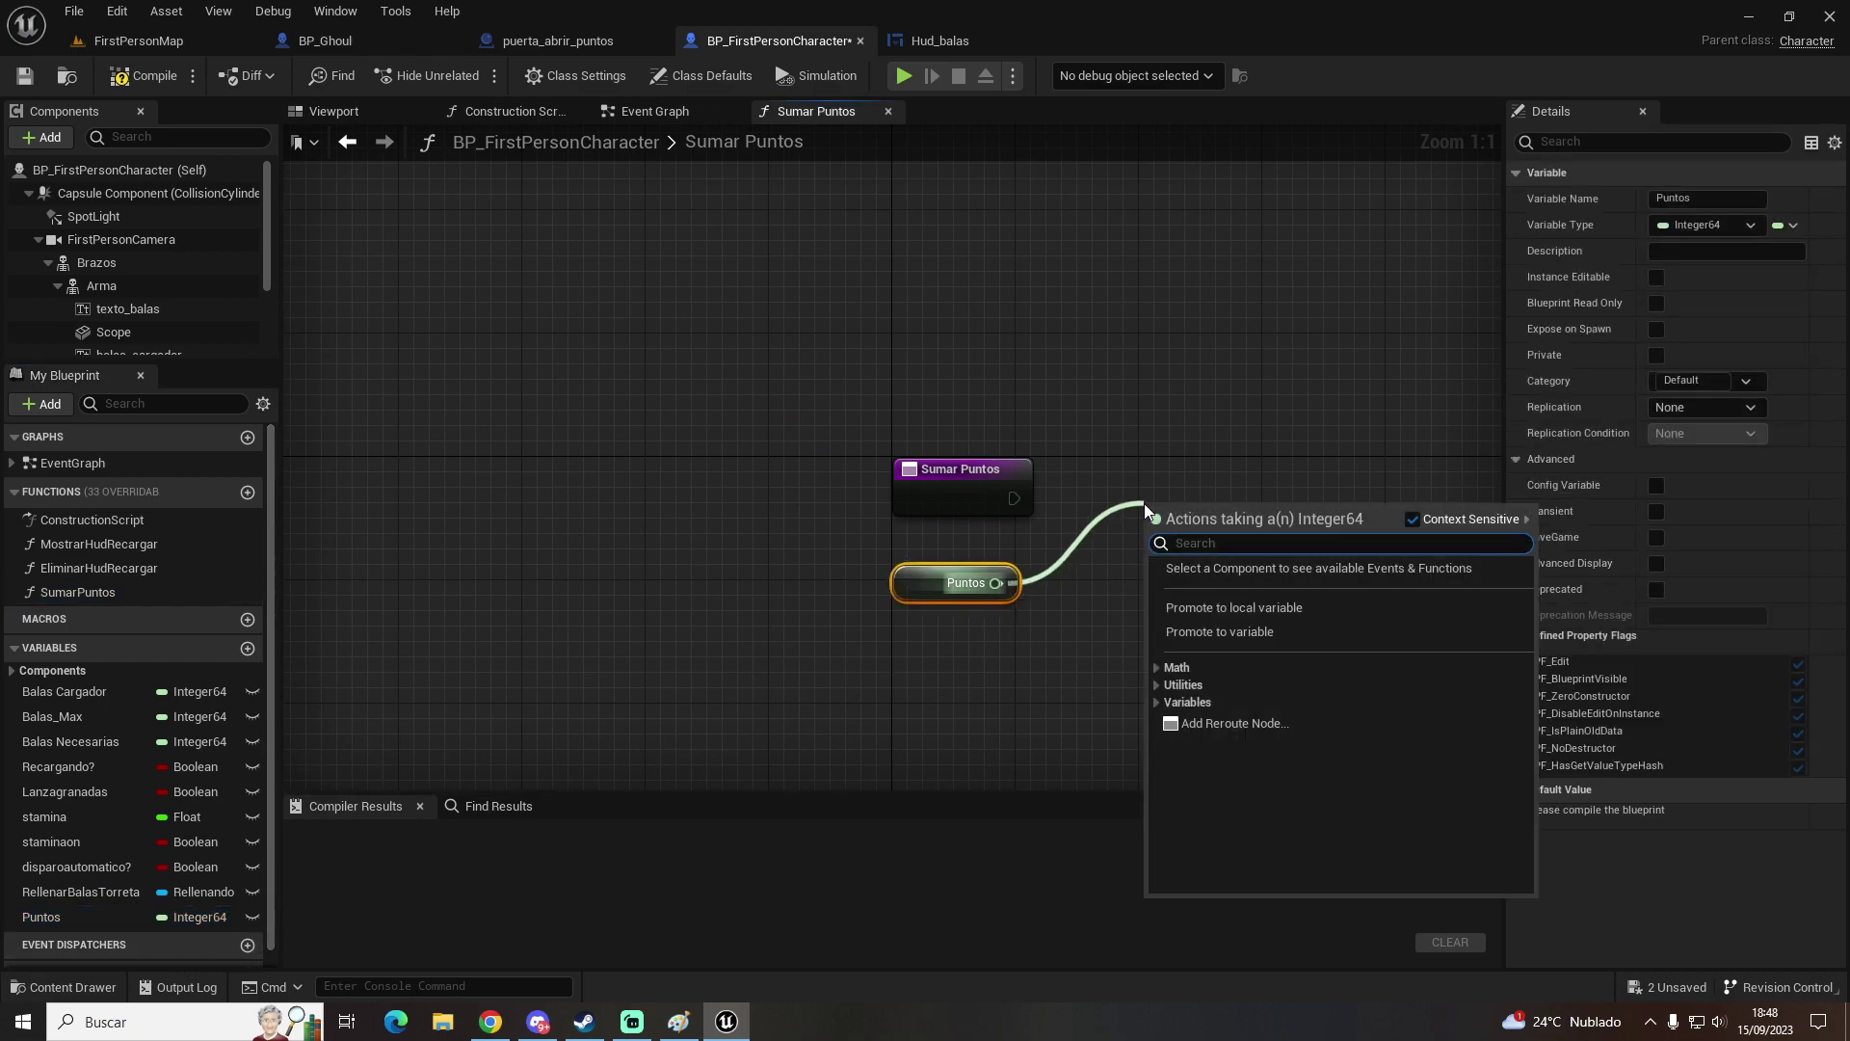
text(+)
key(Return)
text(200)
key(Return)
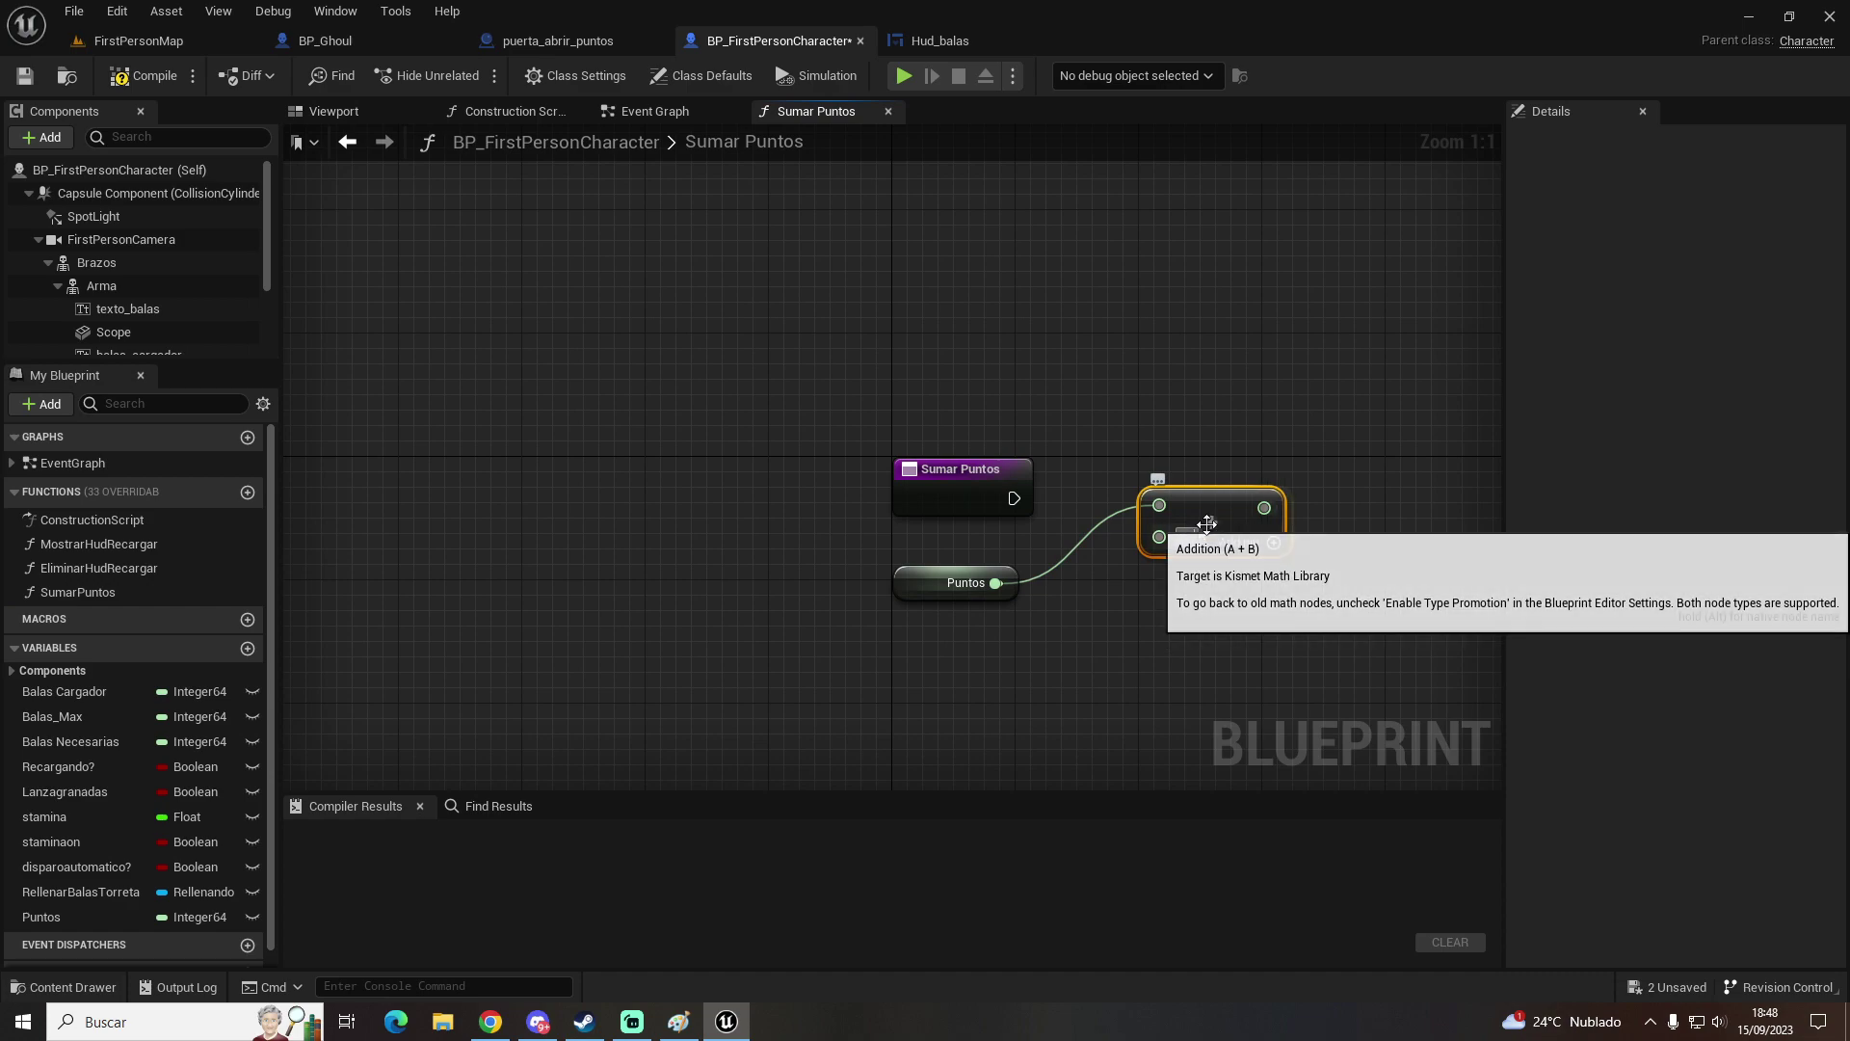
Step: Set Puntos to the sum after the function entry and tidy the nodes
drag(1014, 499, 1206, 428)
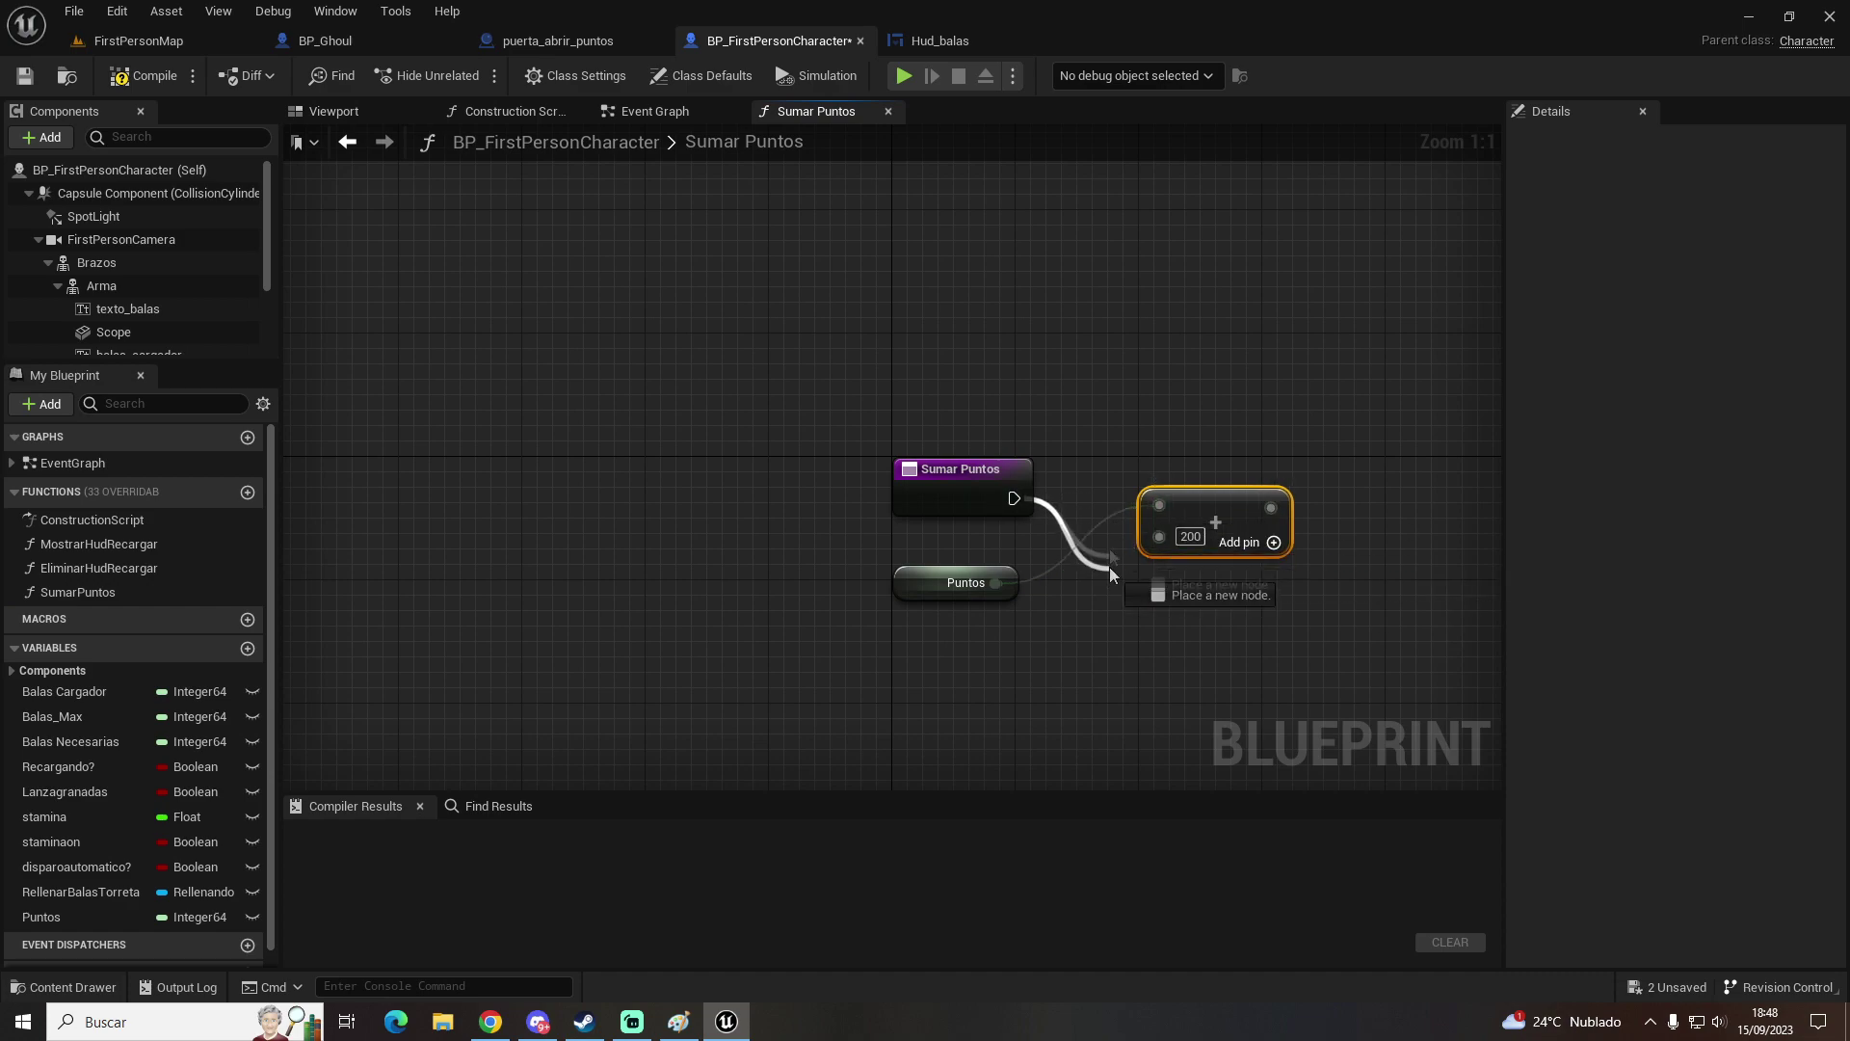
click(714, 524)
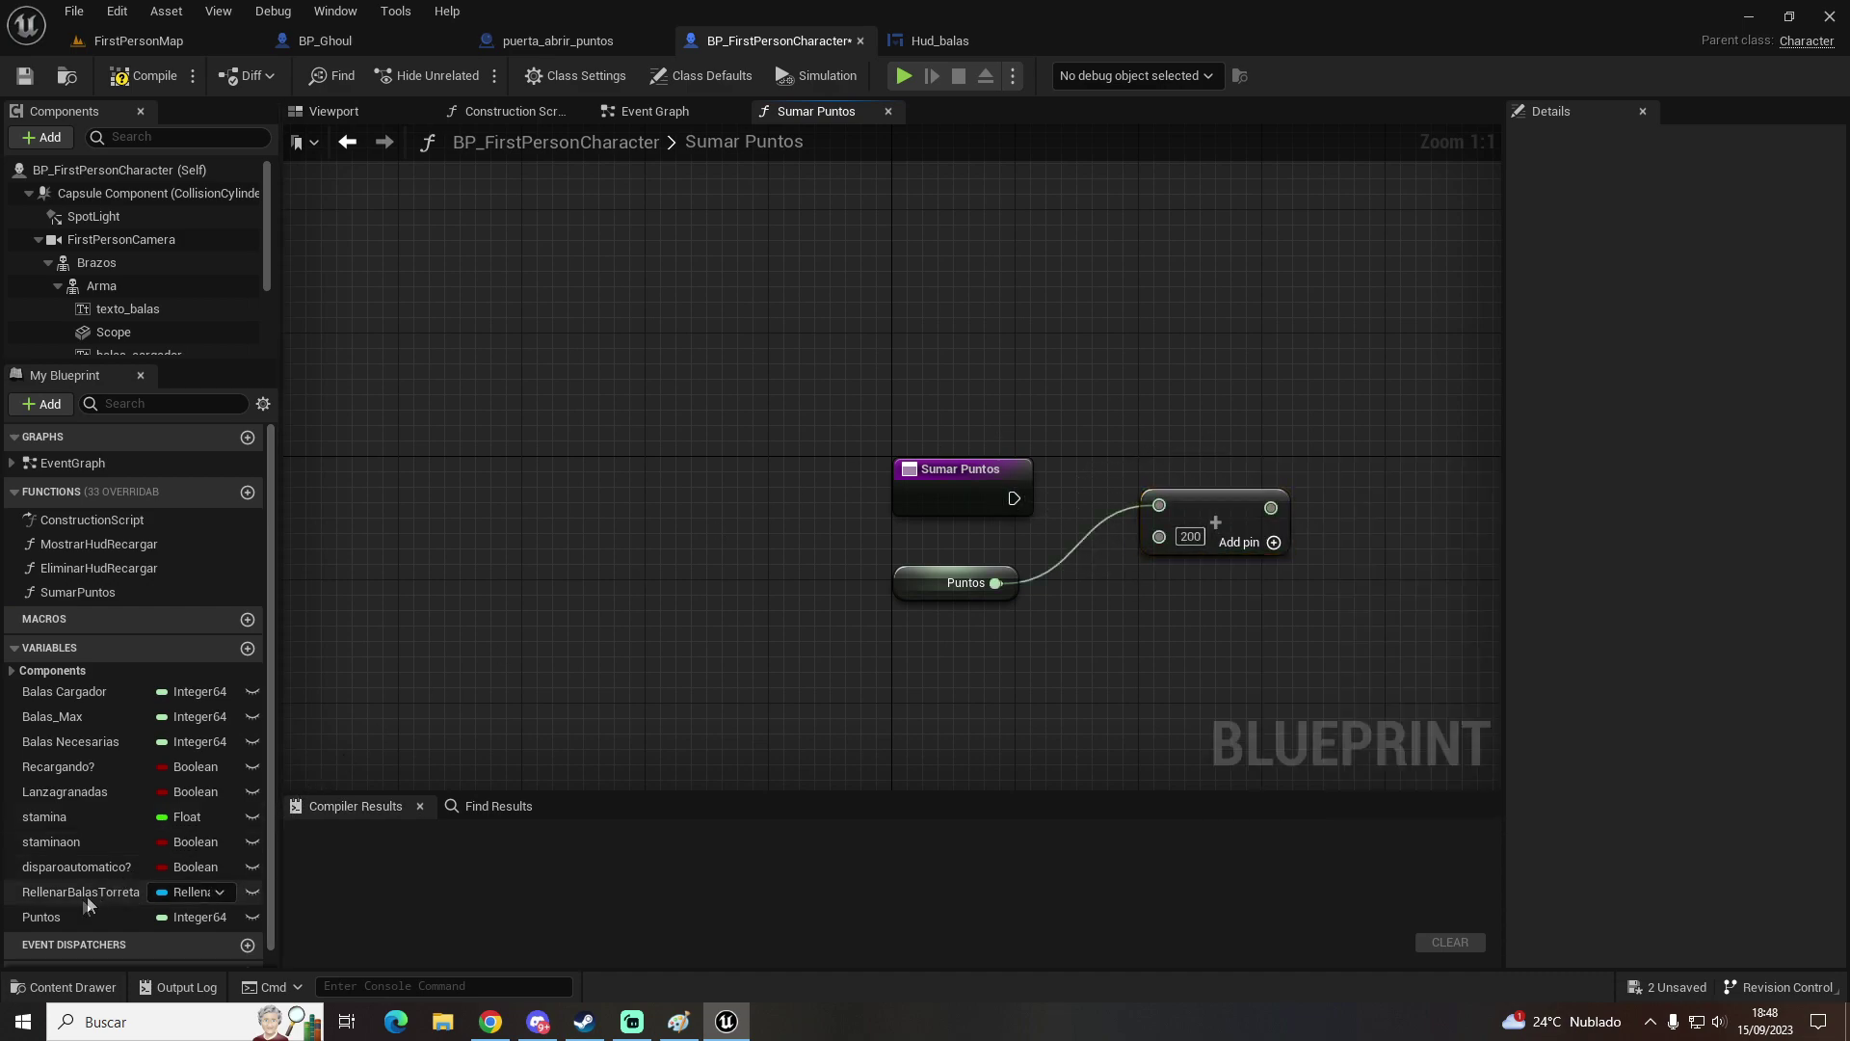
drag(42, 917, 1380, 467)
click(1440, 487)
drag(1014, 498, 1387, 452)
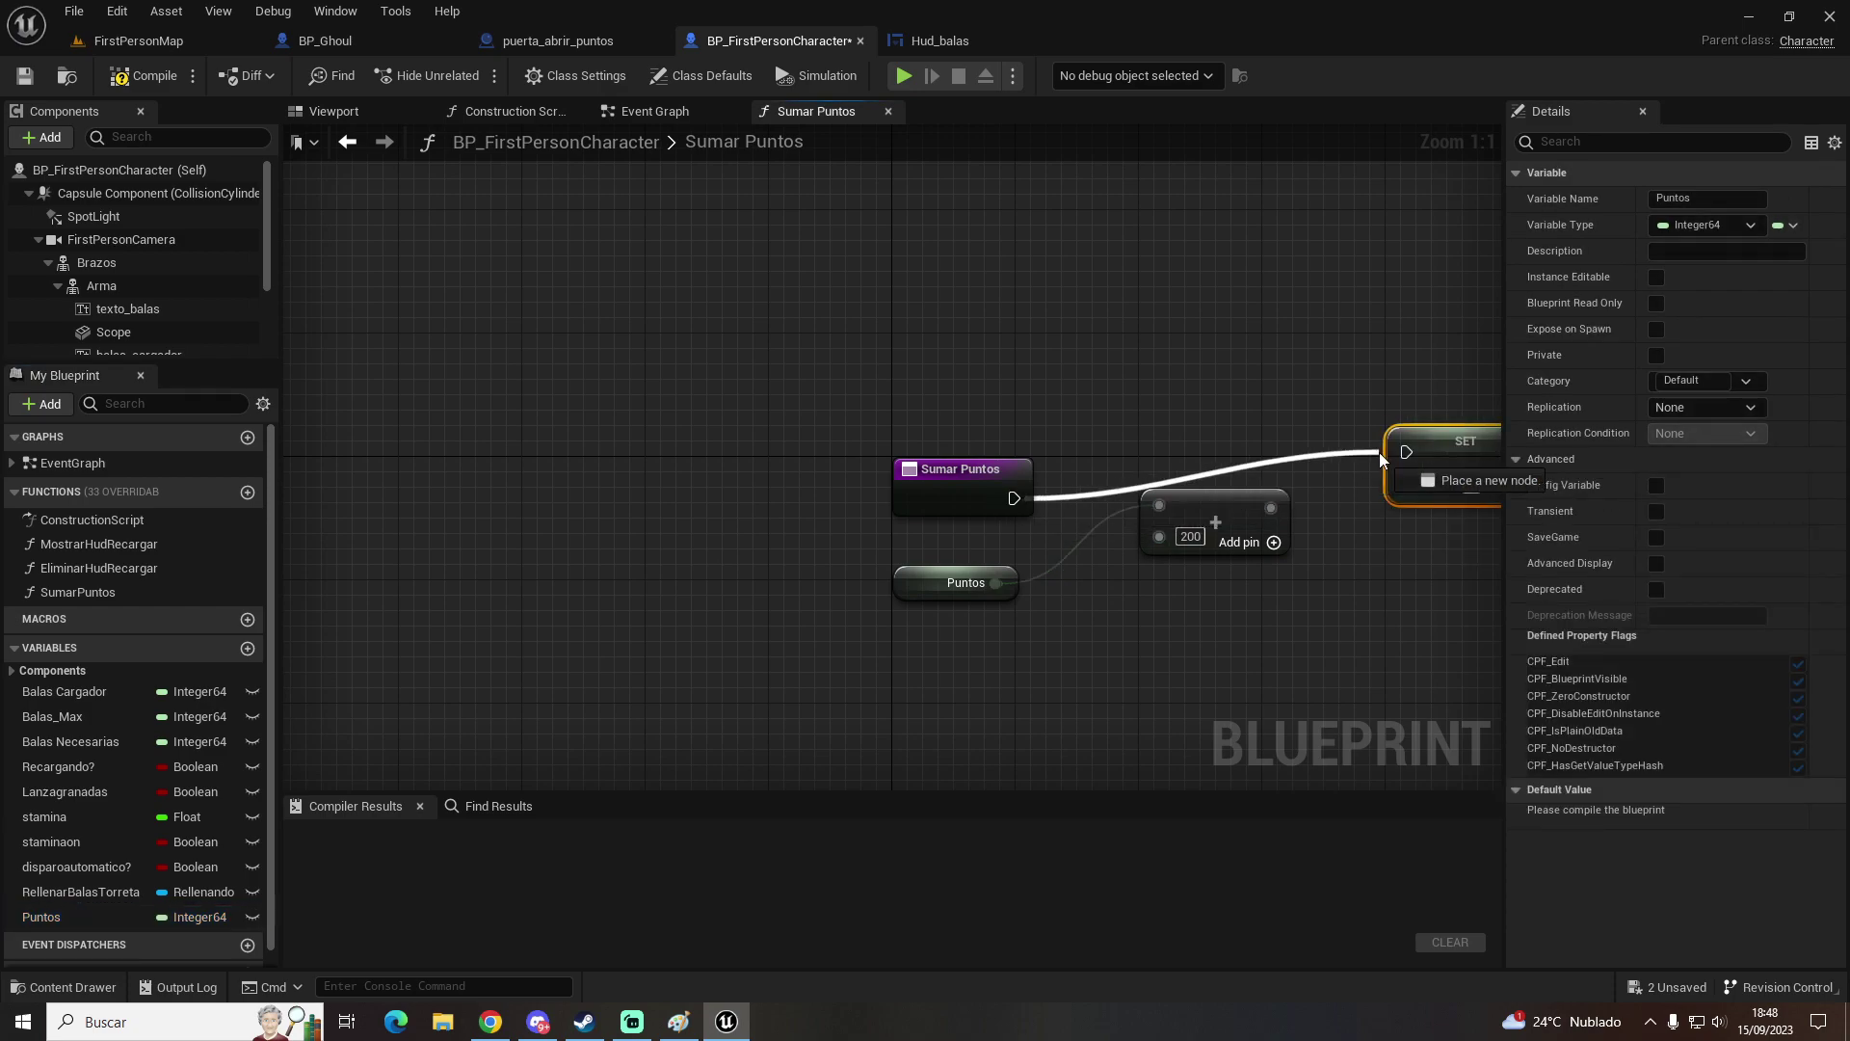
mouse_move(1216, 501)
mouse_down()
mouse_move(1185, 578)
mouse_move(1395, 486)
mouse_up()
drag(1378, 309, 871, 628)
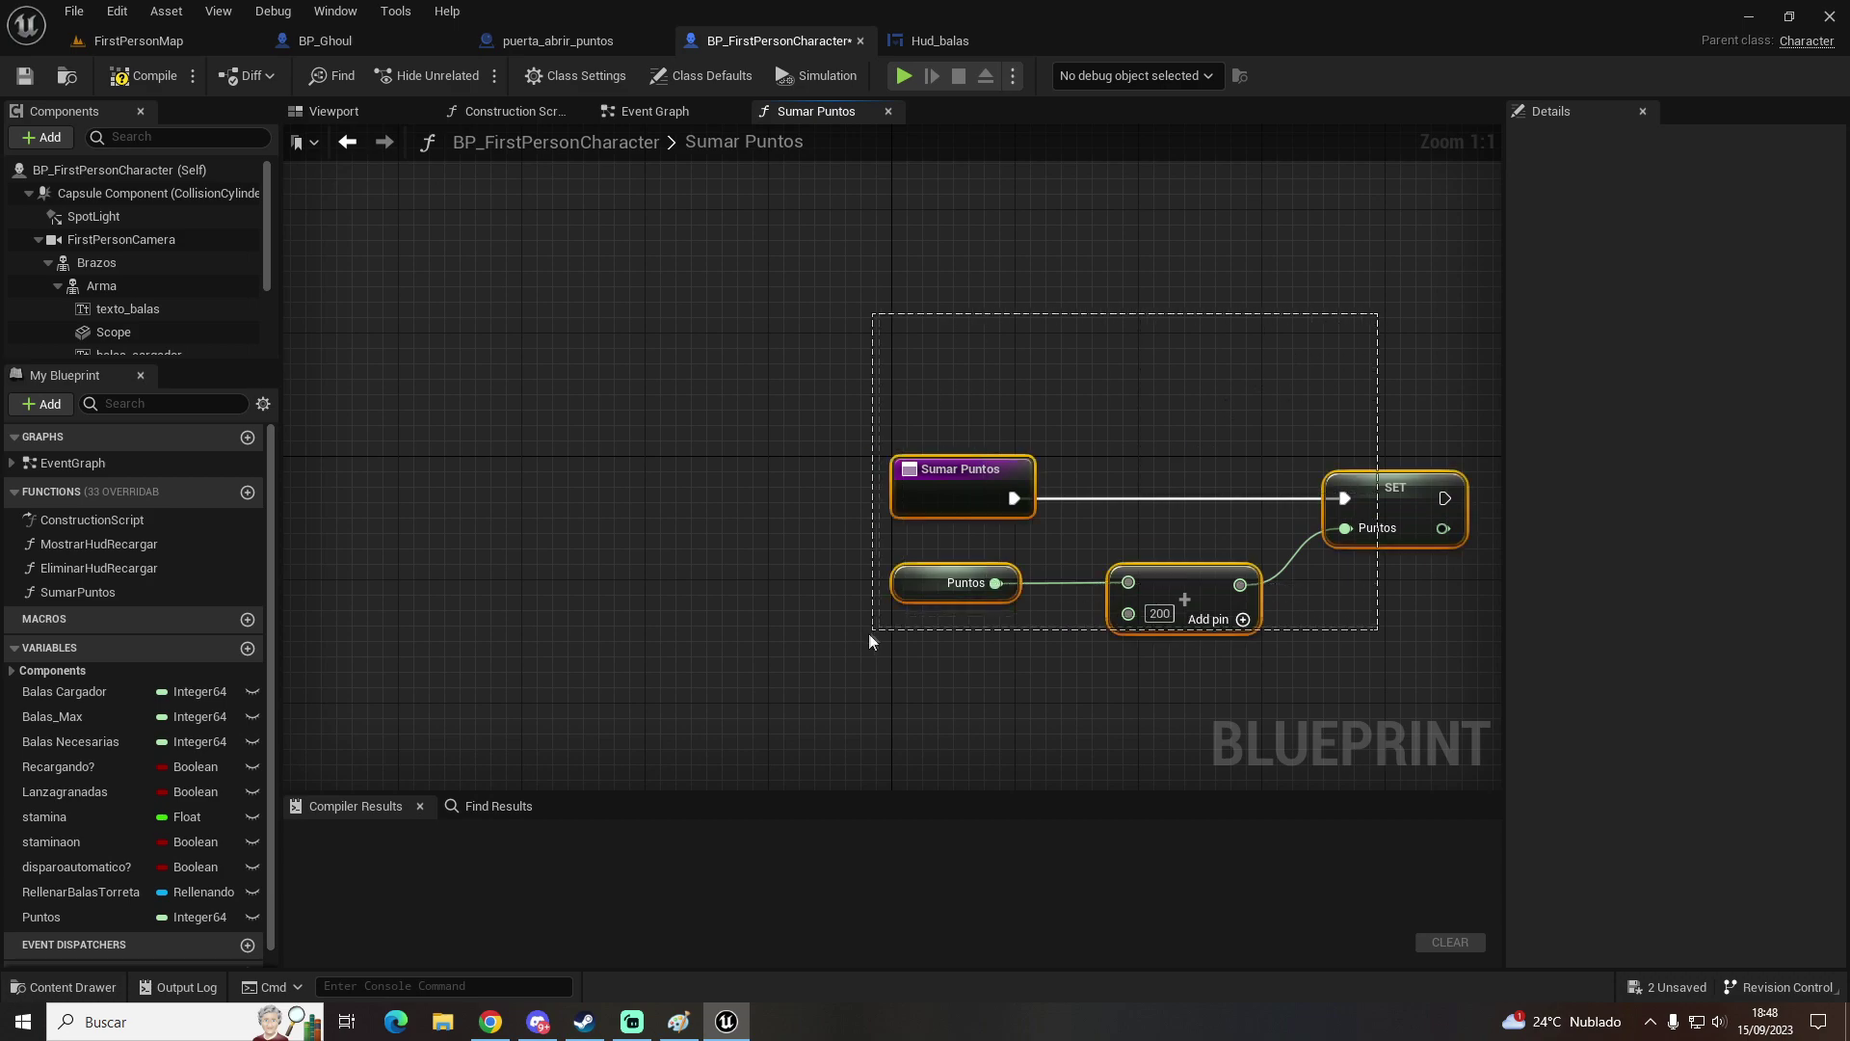
right_drag(1303, 296, 1057, 374)
click(1057, 374)
Step: Compile the character blueprint and switch to BP_Ghoul's Destroy Component area
click(154, 74)
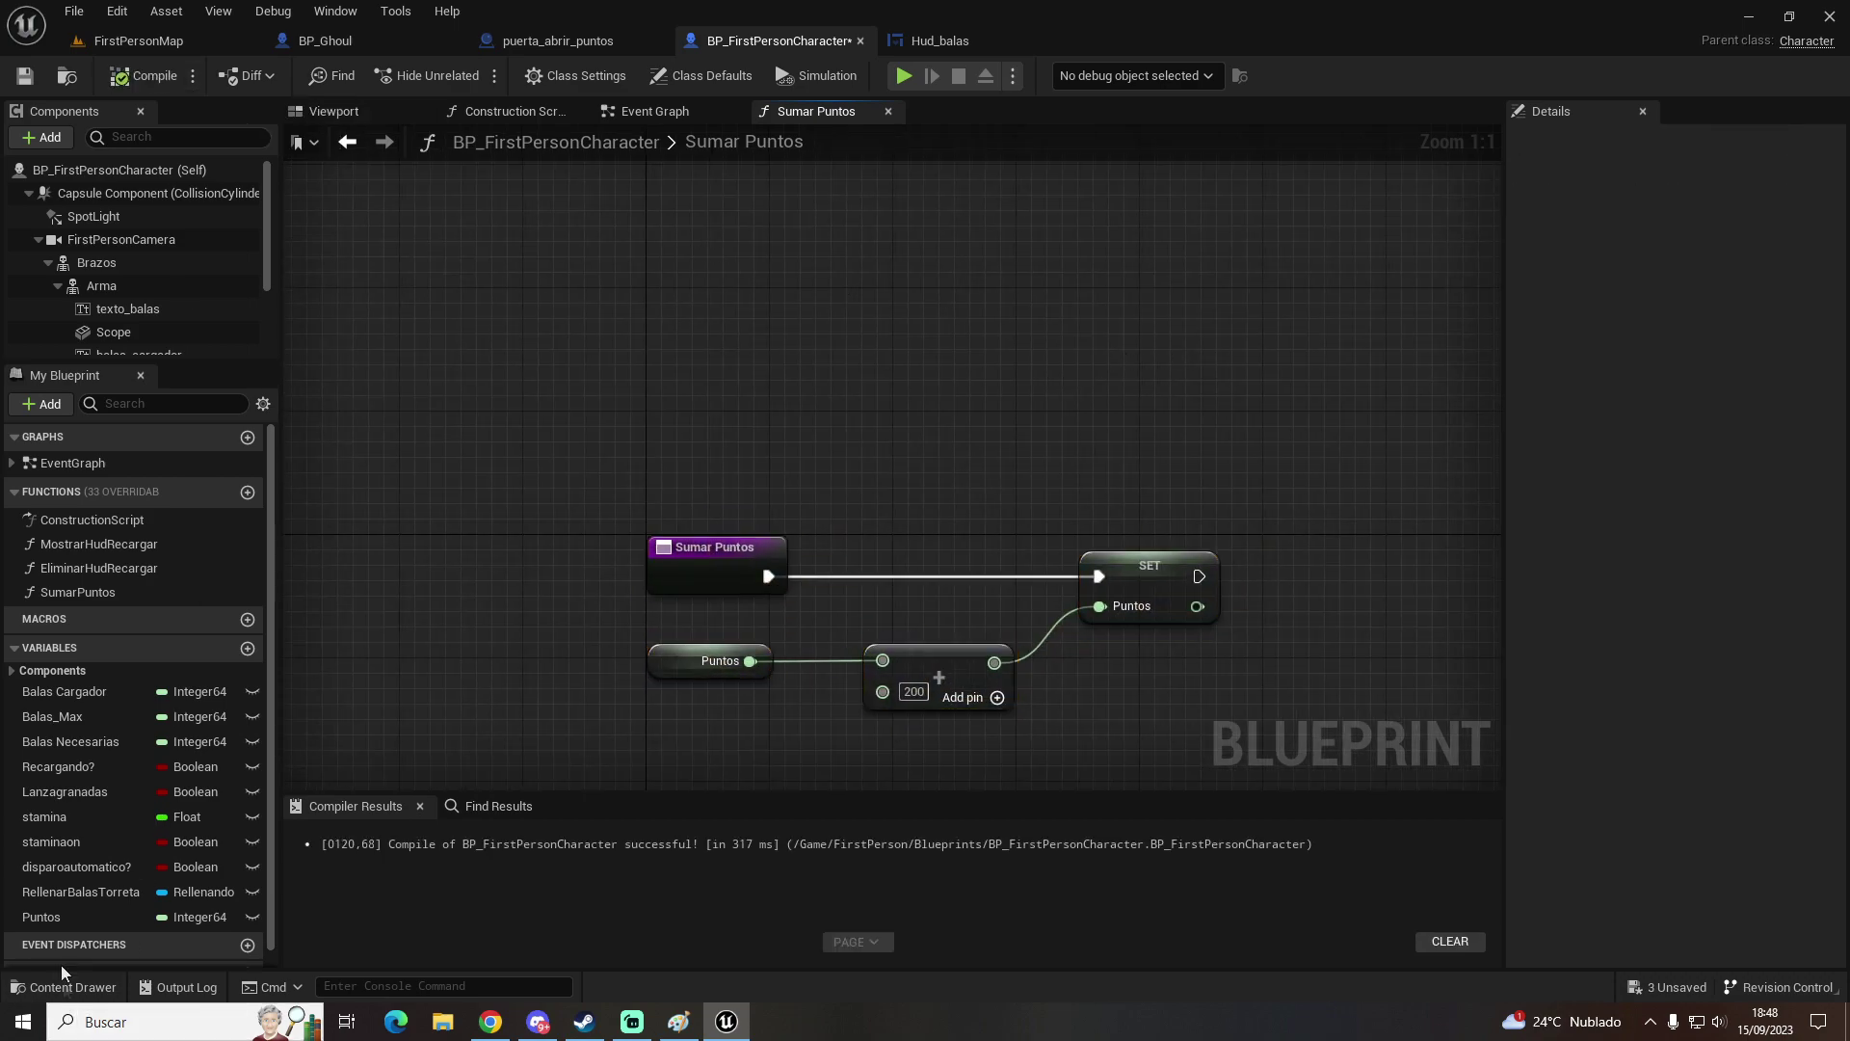
click(60, 920)
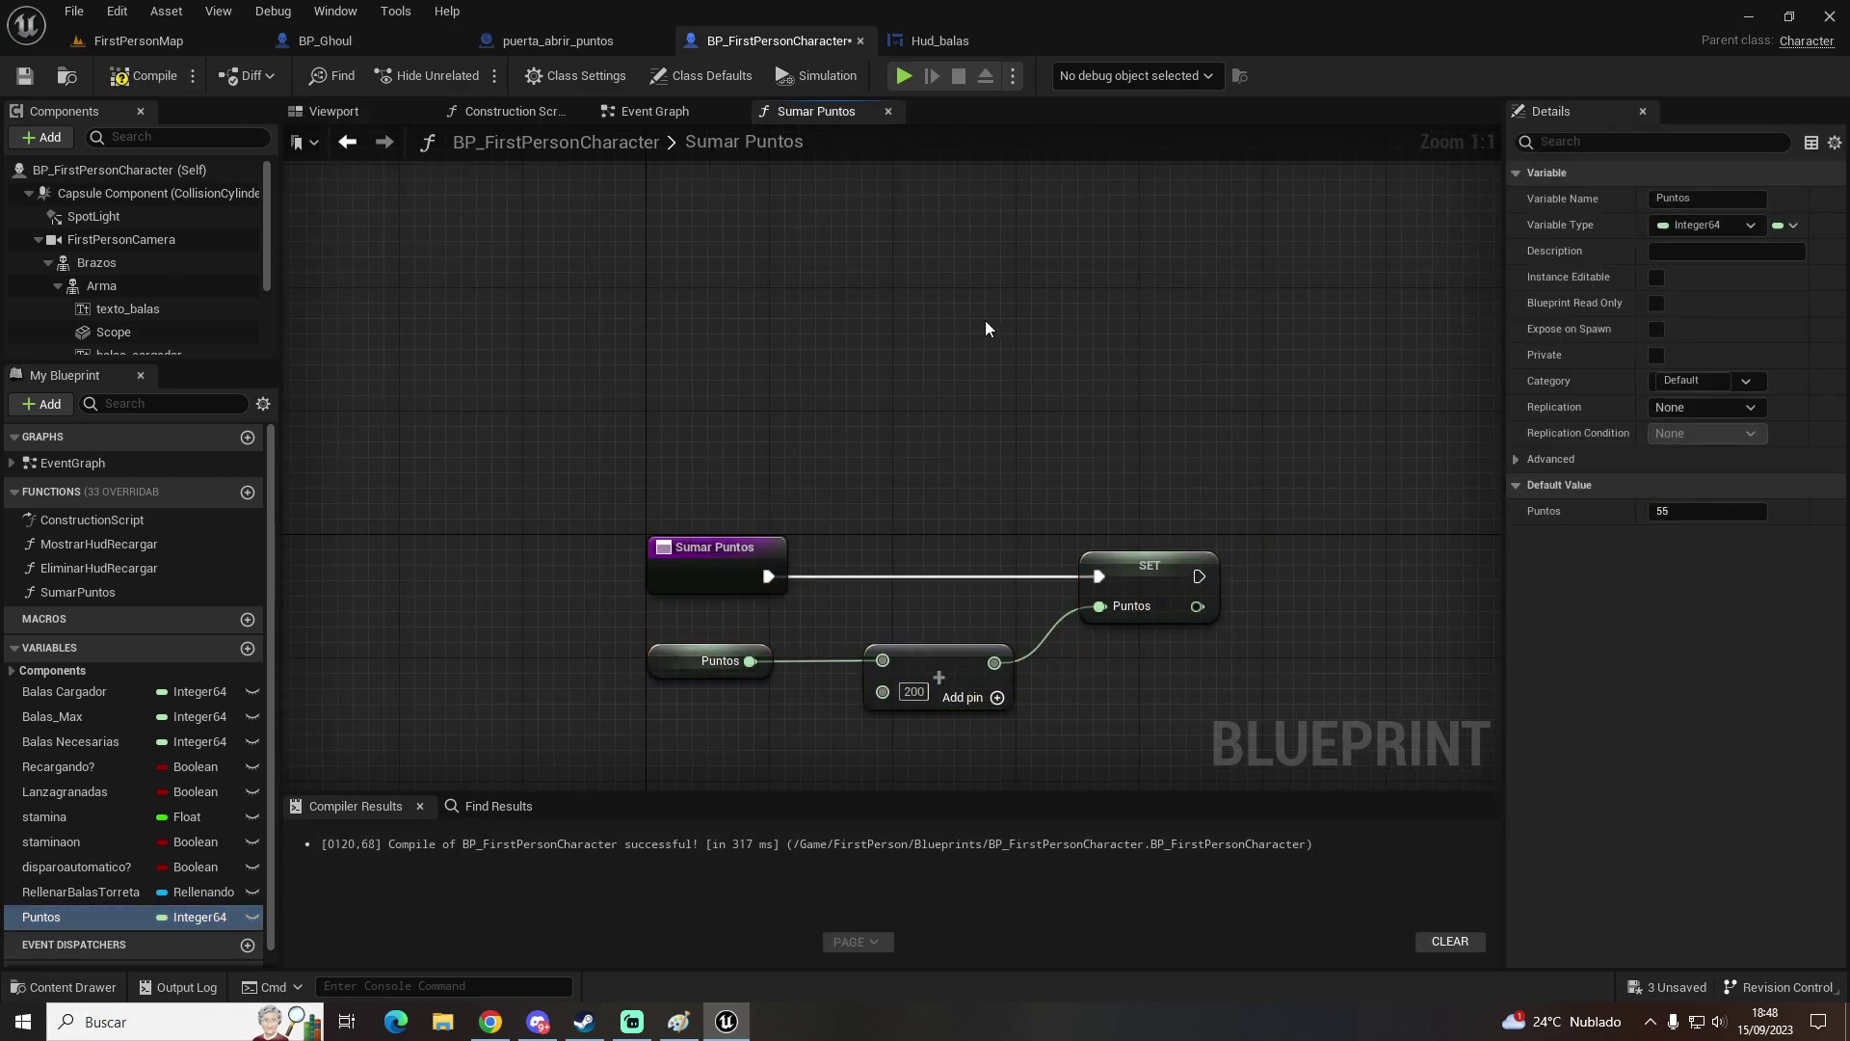
click(376, 40)
right_drag(1070, 540, 1000, 467)
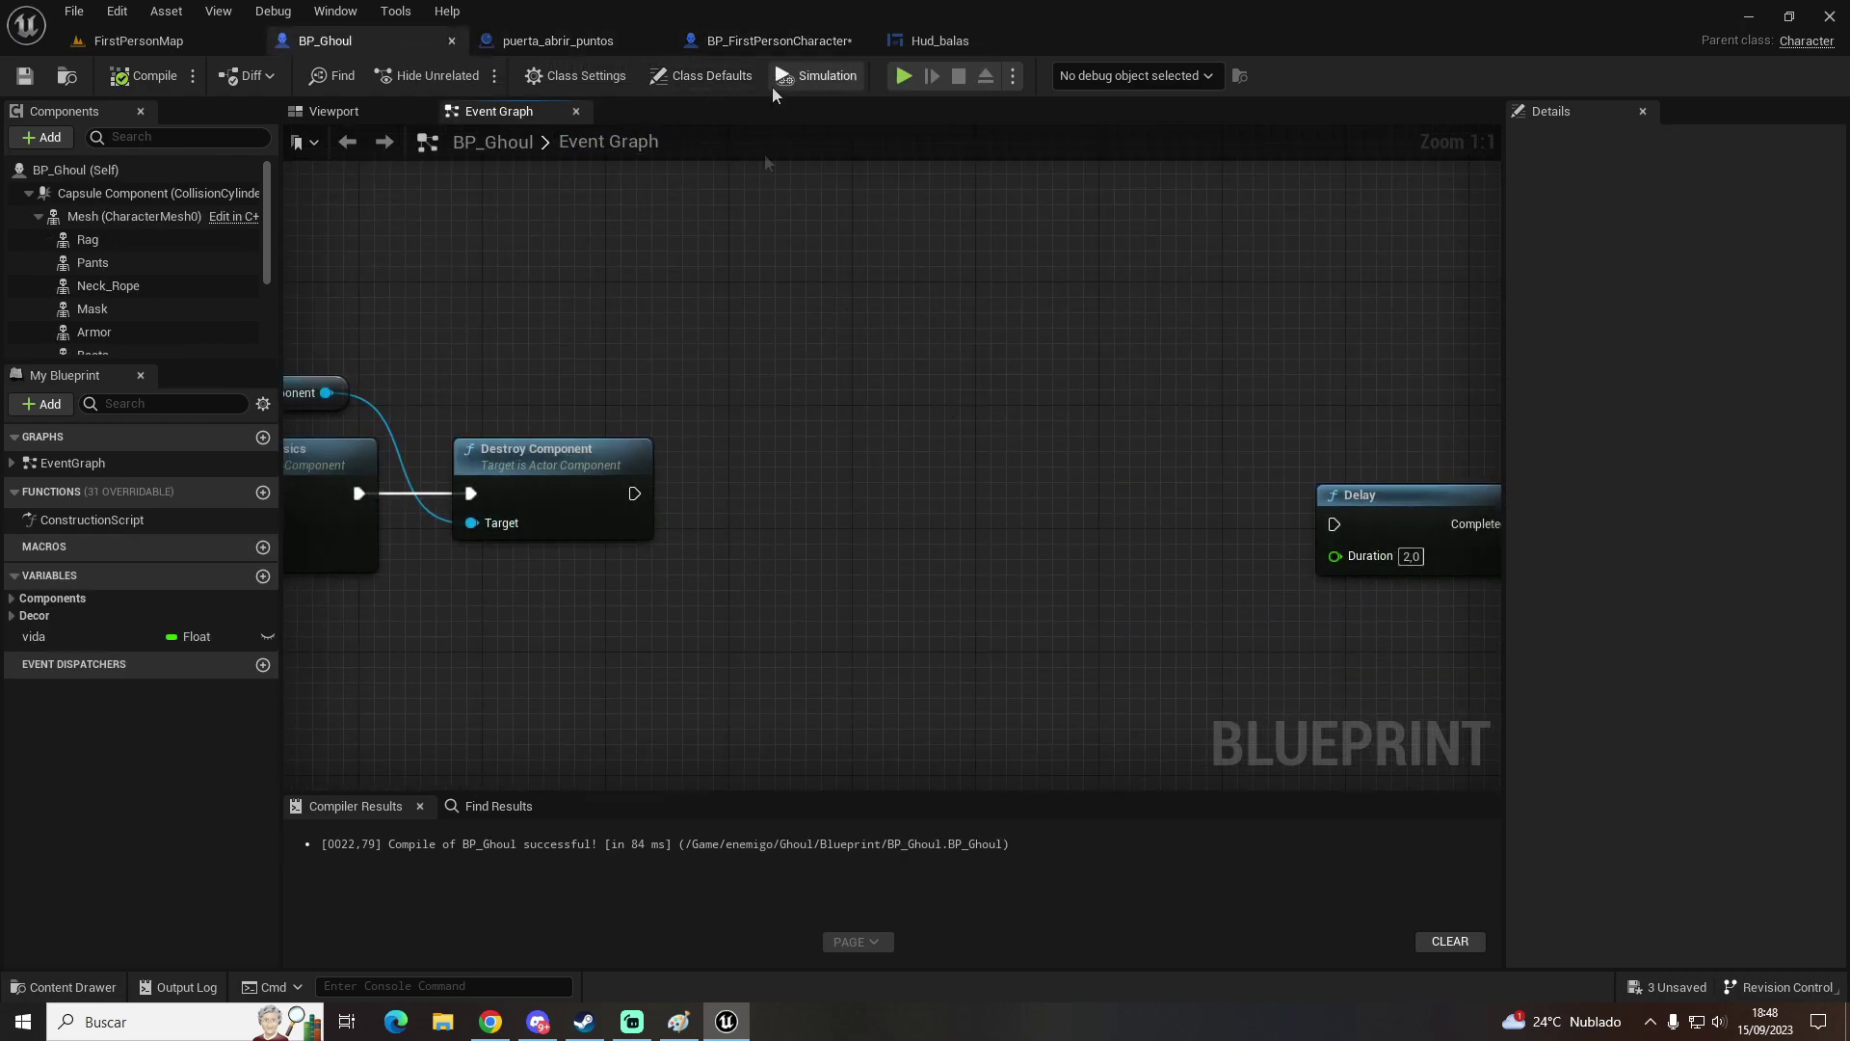
Step: Cast Get Player Character to BP_FirstPersonCharacter after Destroy Component
right_drag(738, 349, 813, 397)
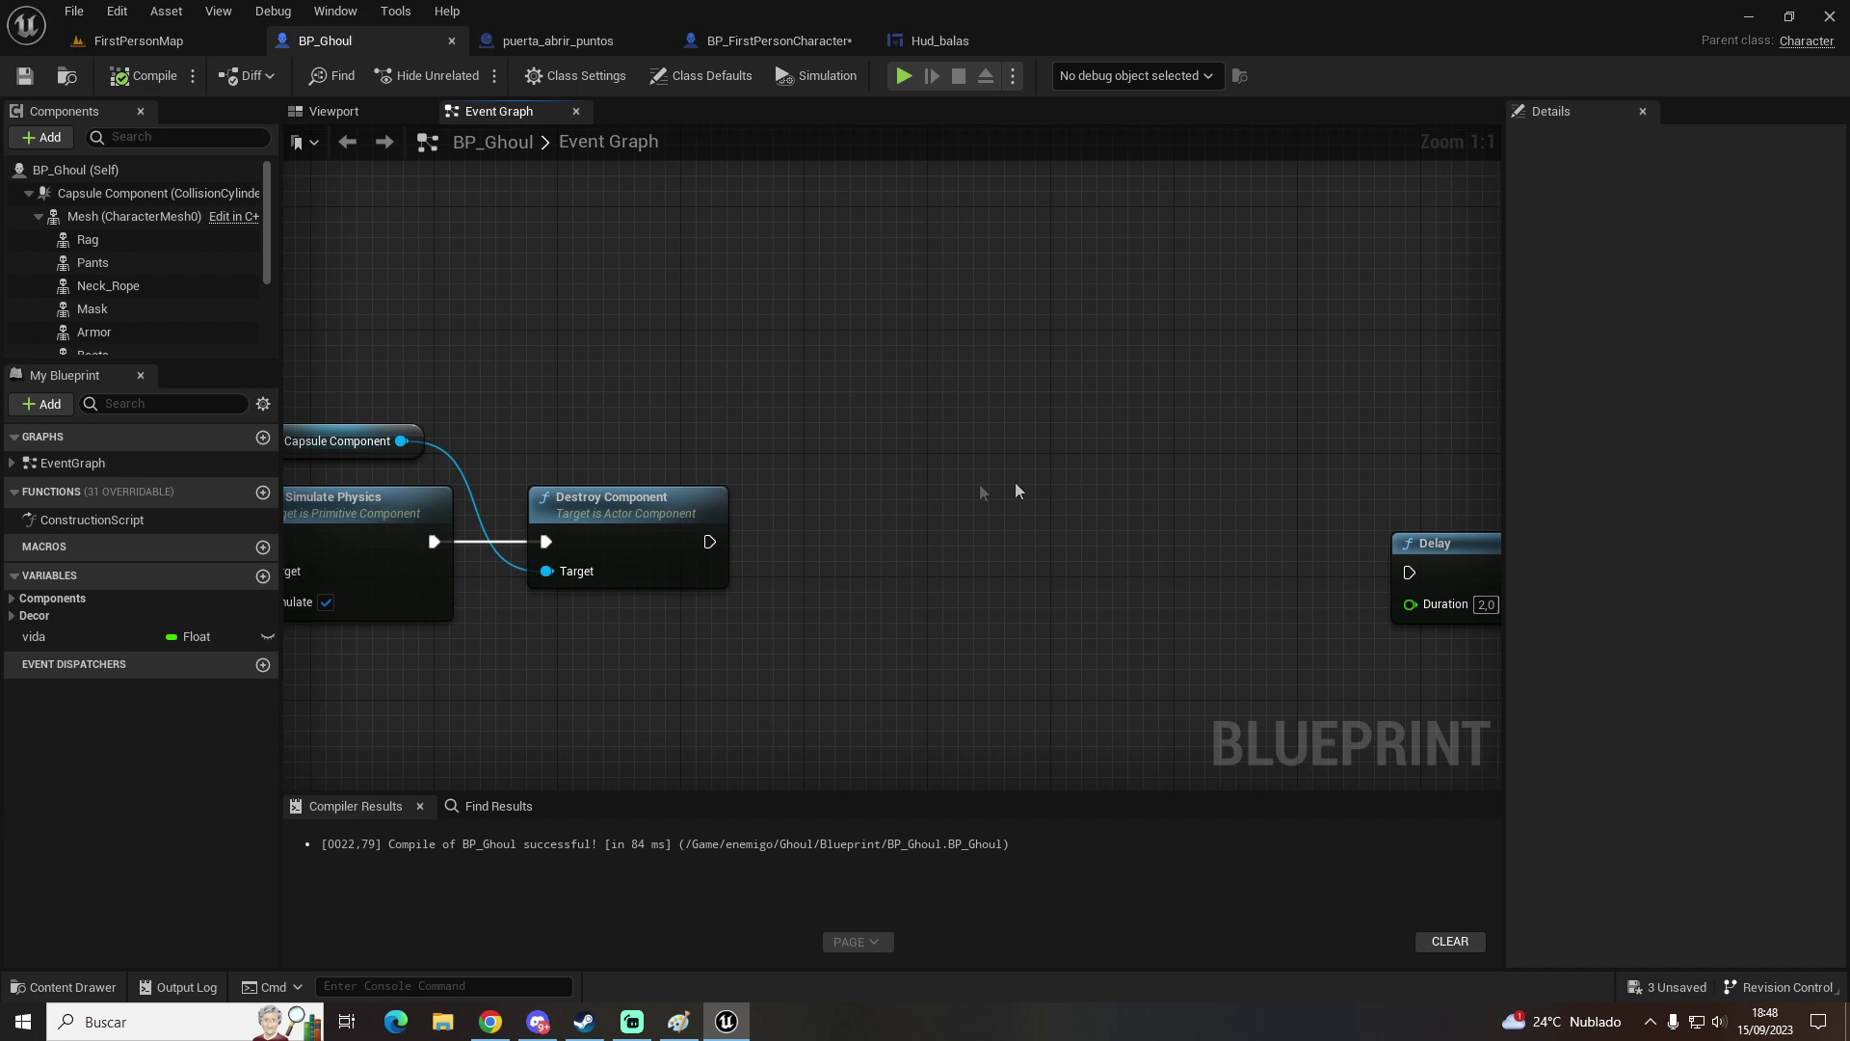
drag(710, 542, 864, 529)
text(cast to first)
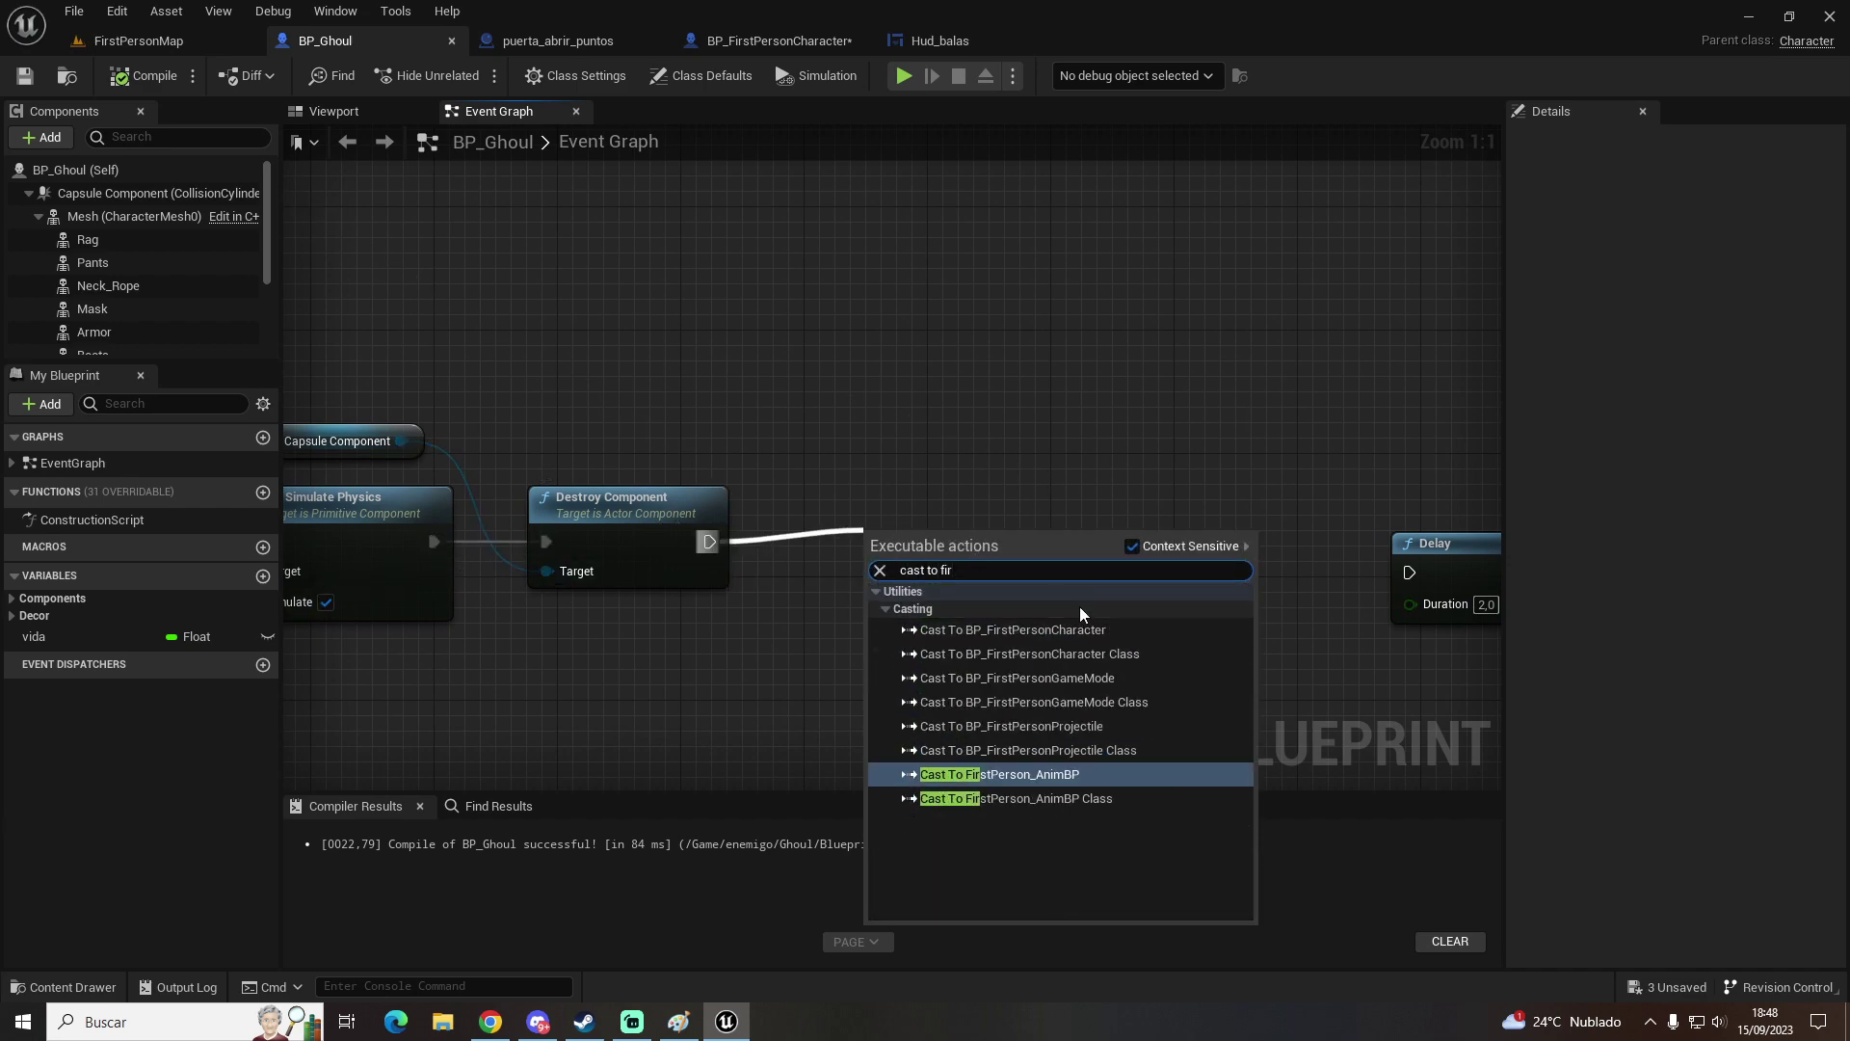
click(1080, 605)
drag(881, 599, 759, 680)
text(get playerchar)
key(Return)
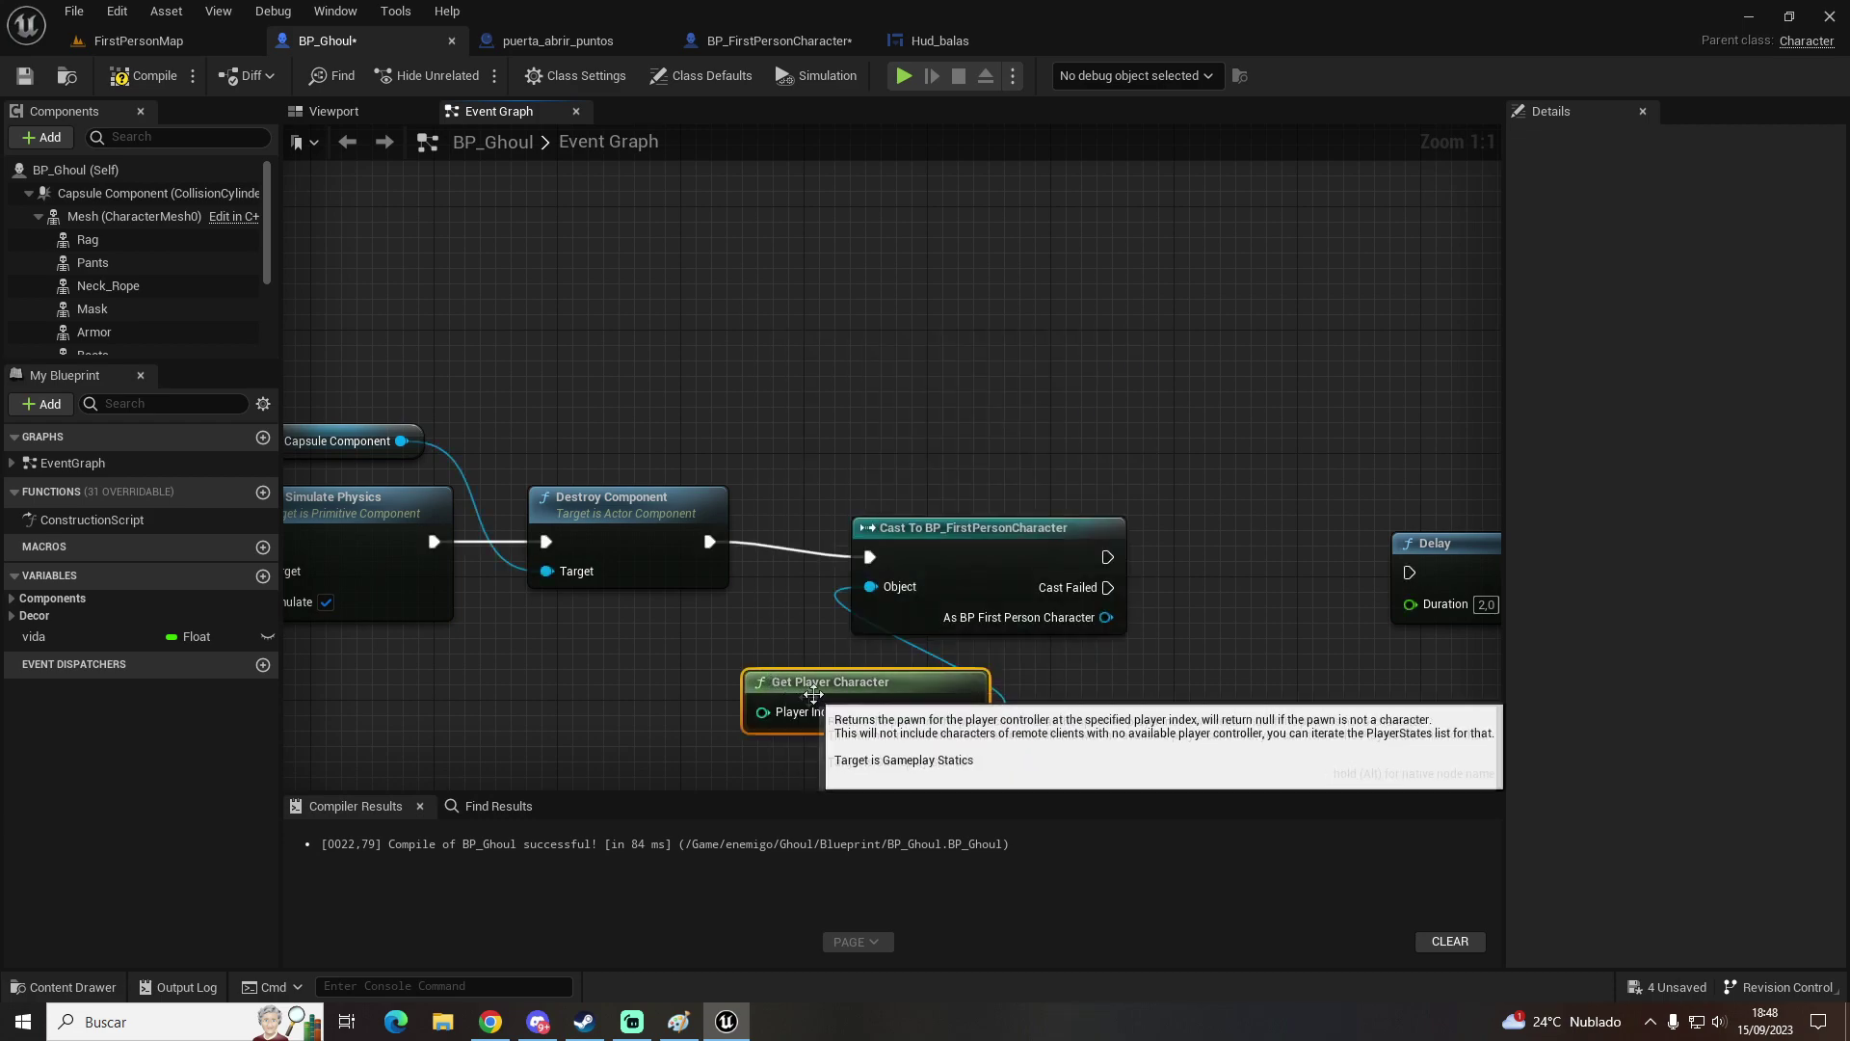
Step: Call Sumar Puntos on the cast character and chain it into the Delay
drag(1105, 617, 1237, 532)
text(sumar)
key(Return)
right_drag(1025, 407, 772, 407)
mouse_move(772, 407)
mouse_down()
mouse_move(1052, 532)
mouse_move(1205, 570)
mouse_up()
click(1026, 501)
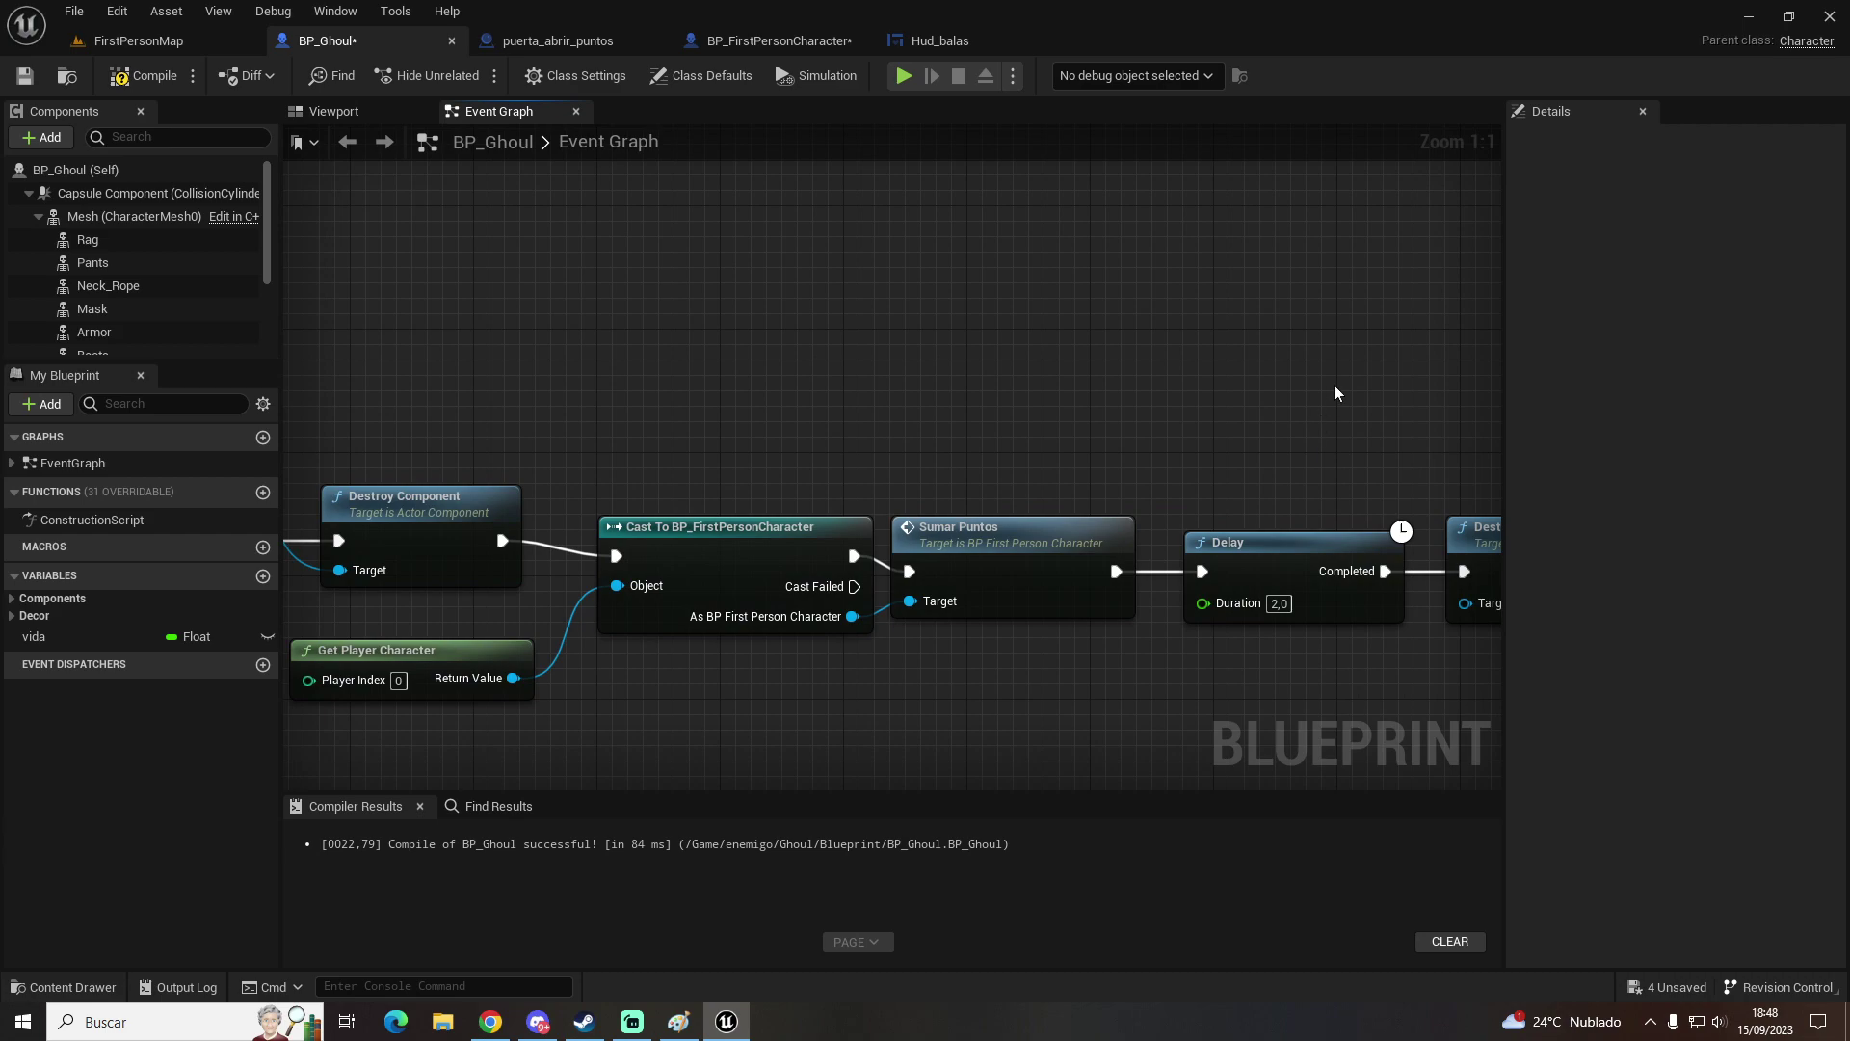
Step: Review the Cast, Sumar Puntos, Delay and Destroy Actor chain in the graph
right_drag(1101, 304, 950, 467)
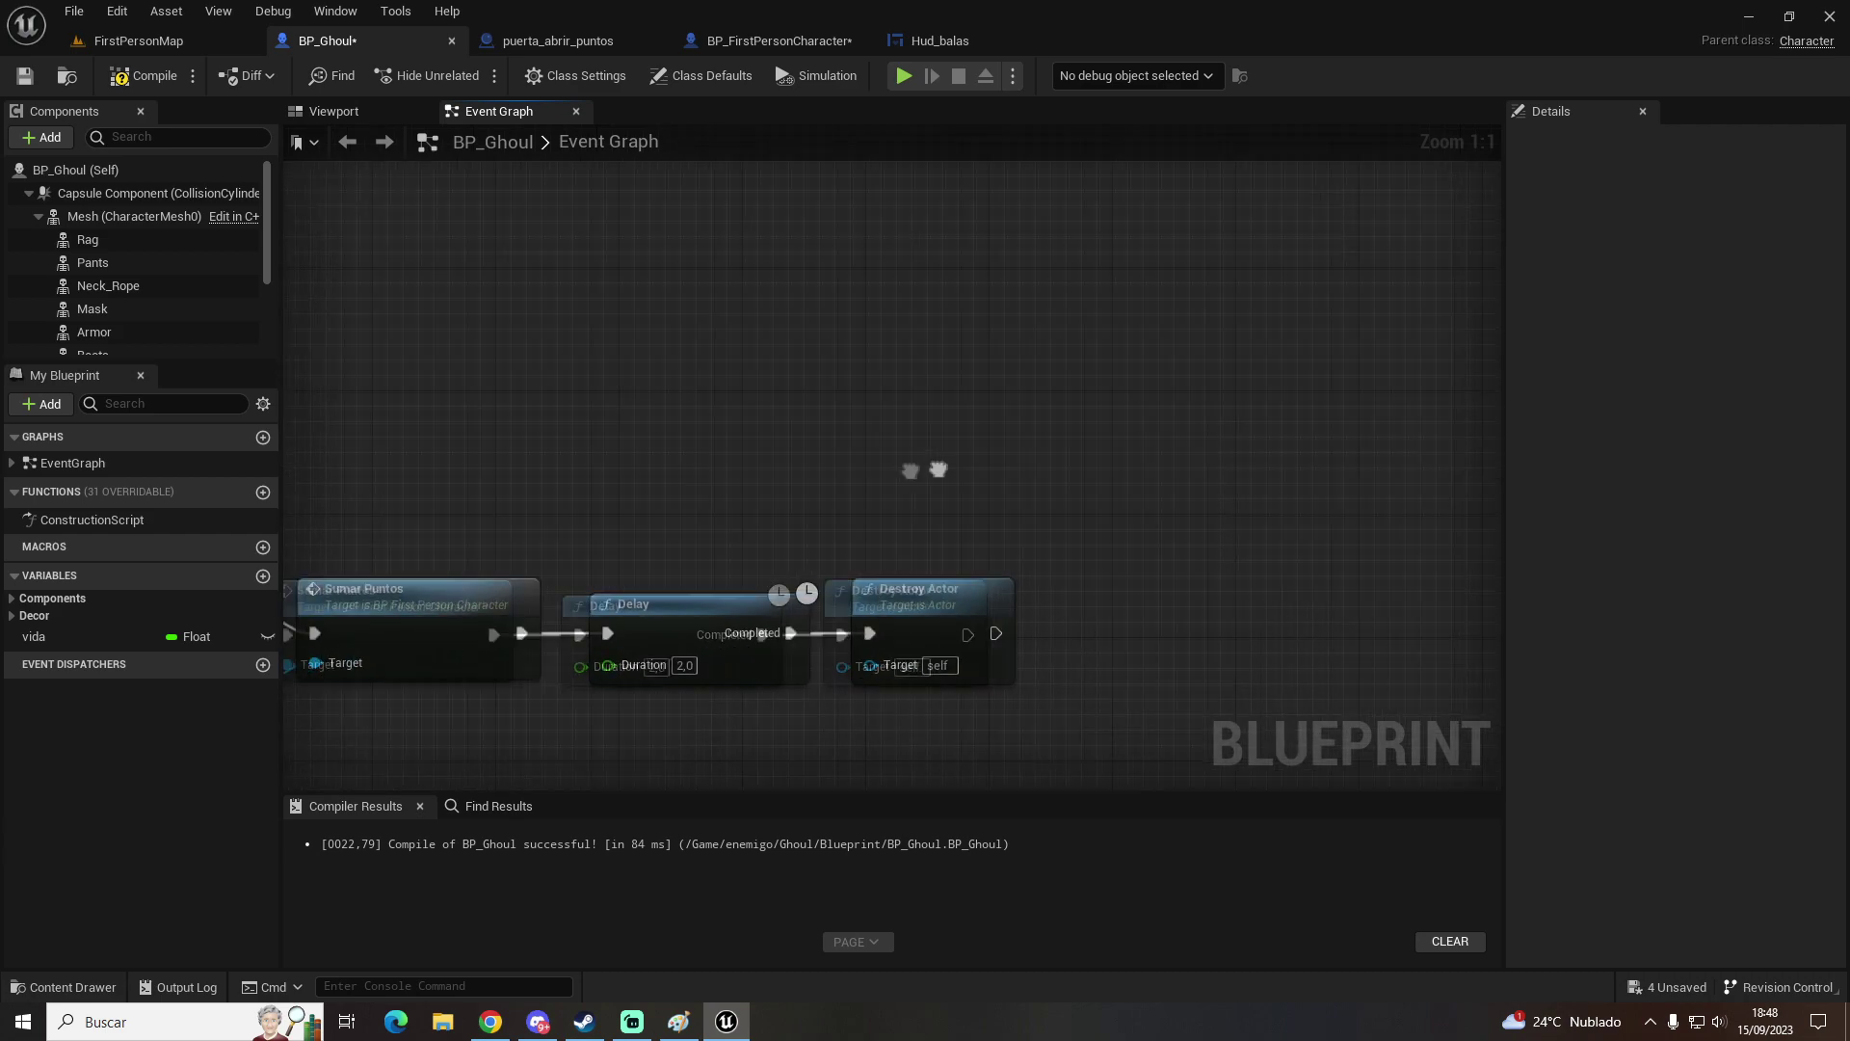
drag(1070, 442, 905, 409)
right_drag(297, 715, 523, 598)
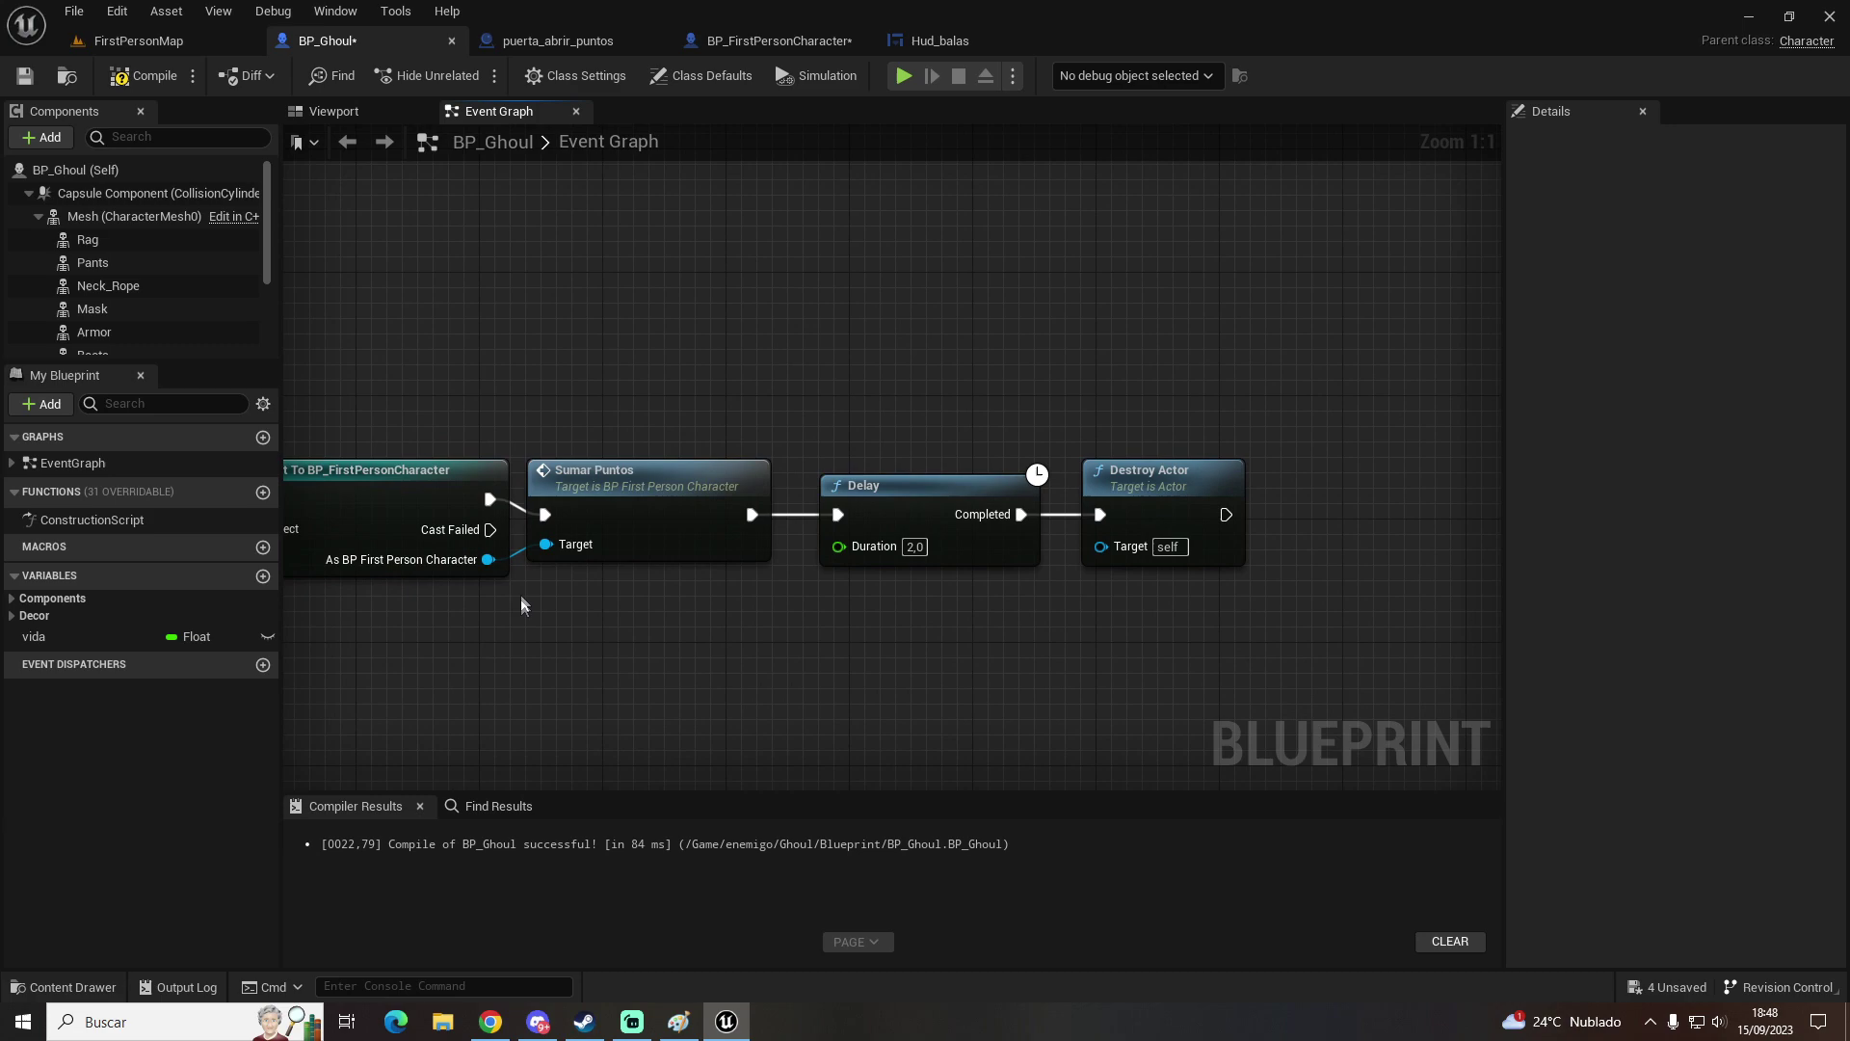
drag(1347, 376, 1336, 423)
right_drag(801, 482, 990, 523)
drag(1197, 269, 590, 644)
click(808, 519)
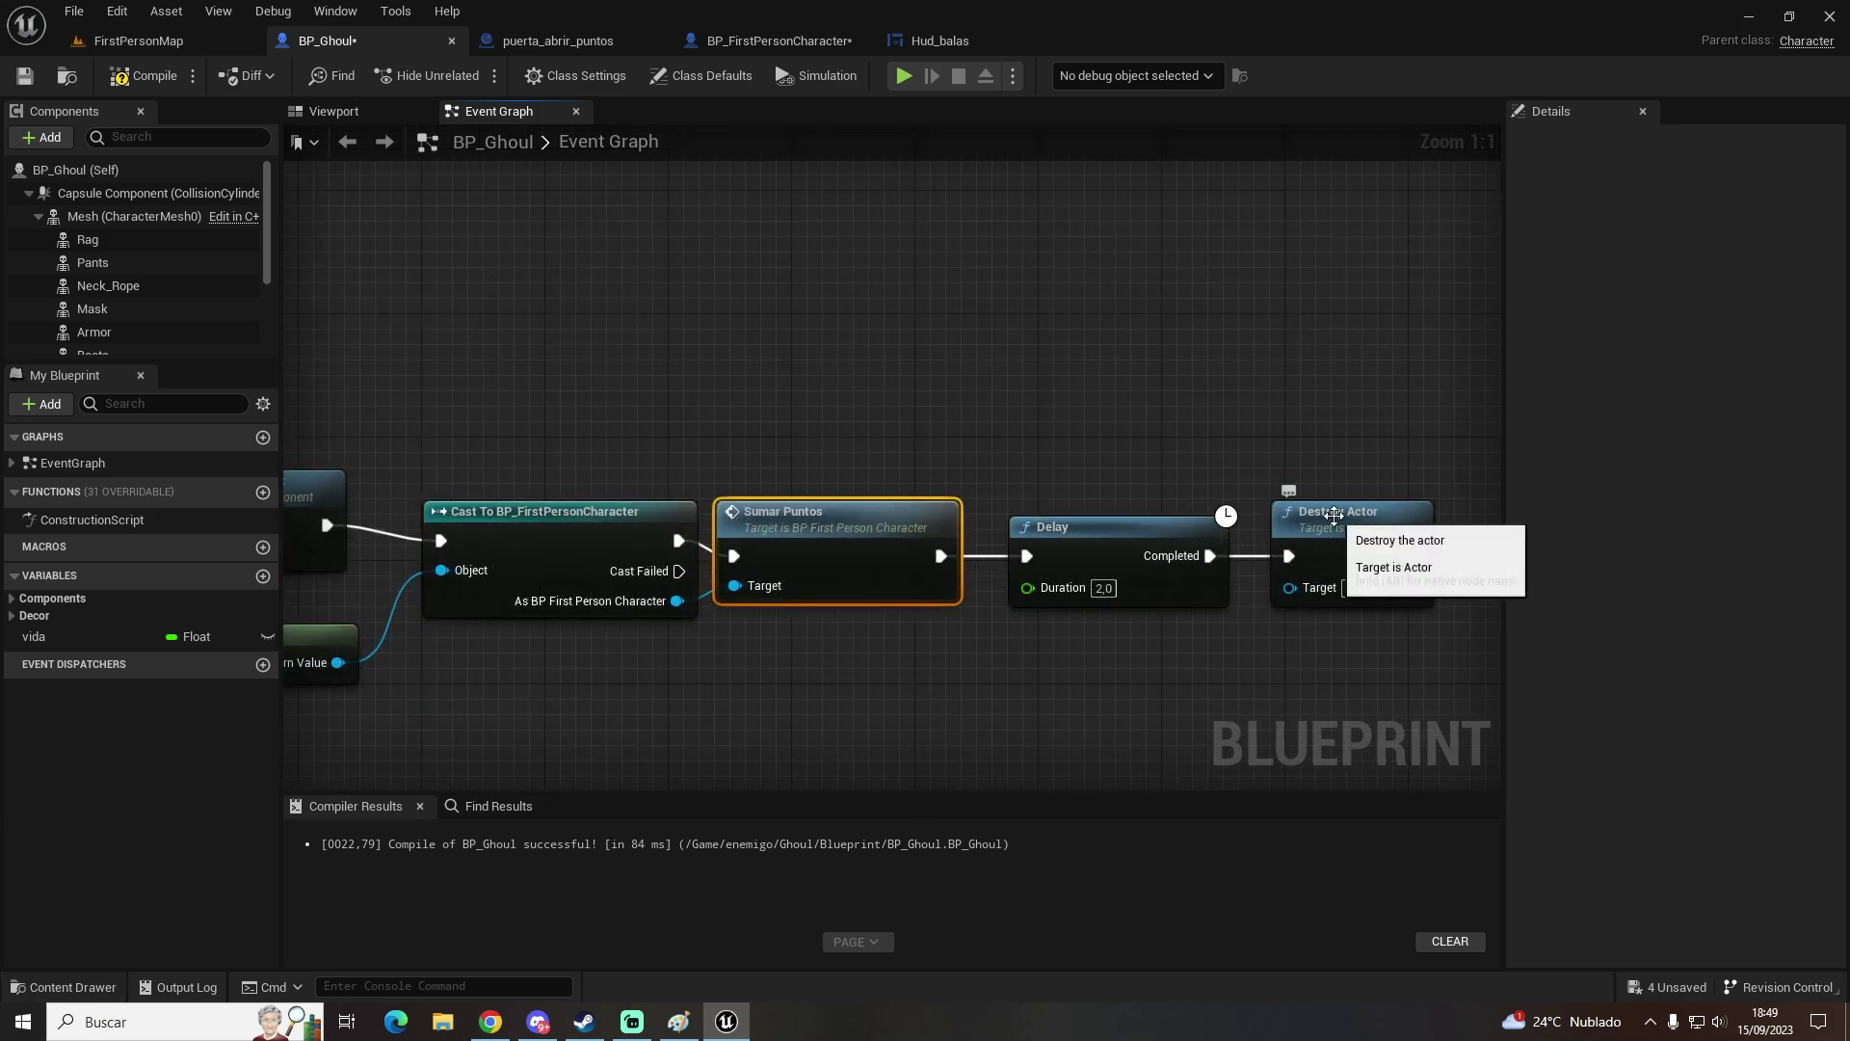
click(1109, 385)
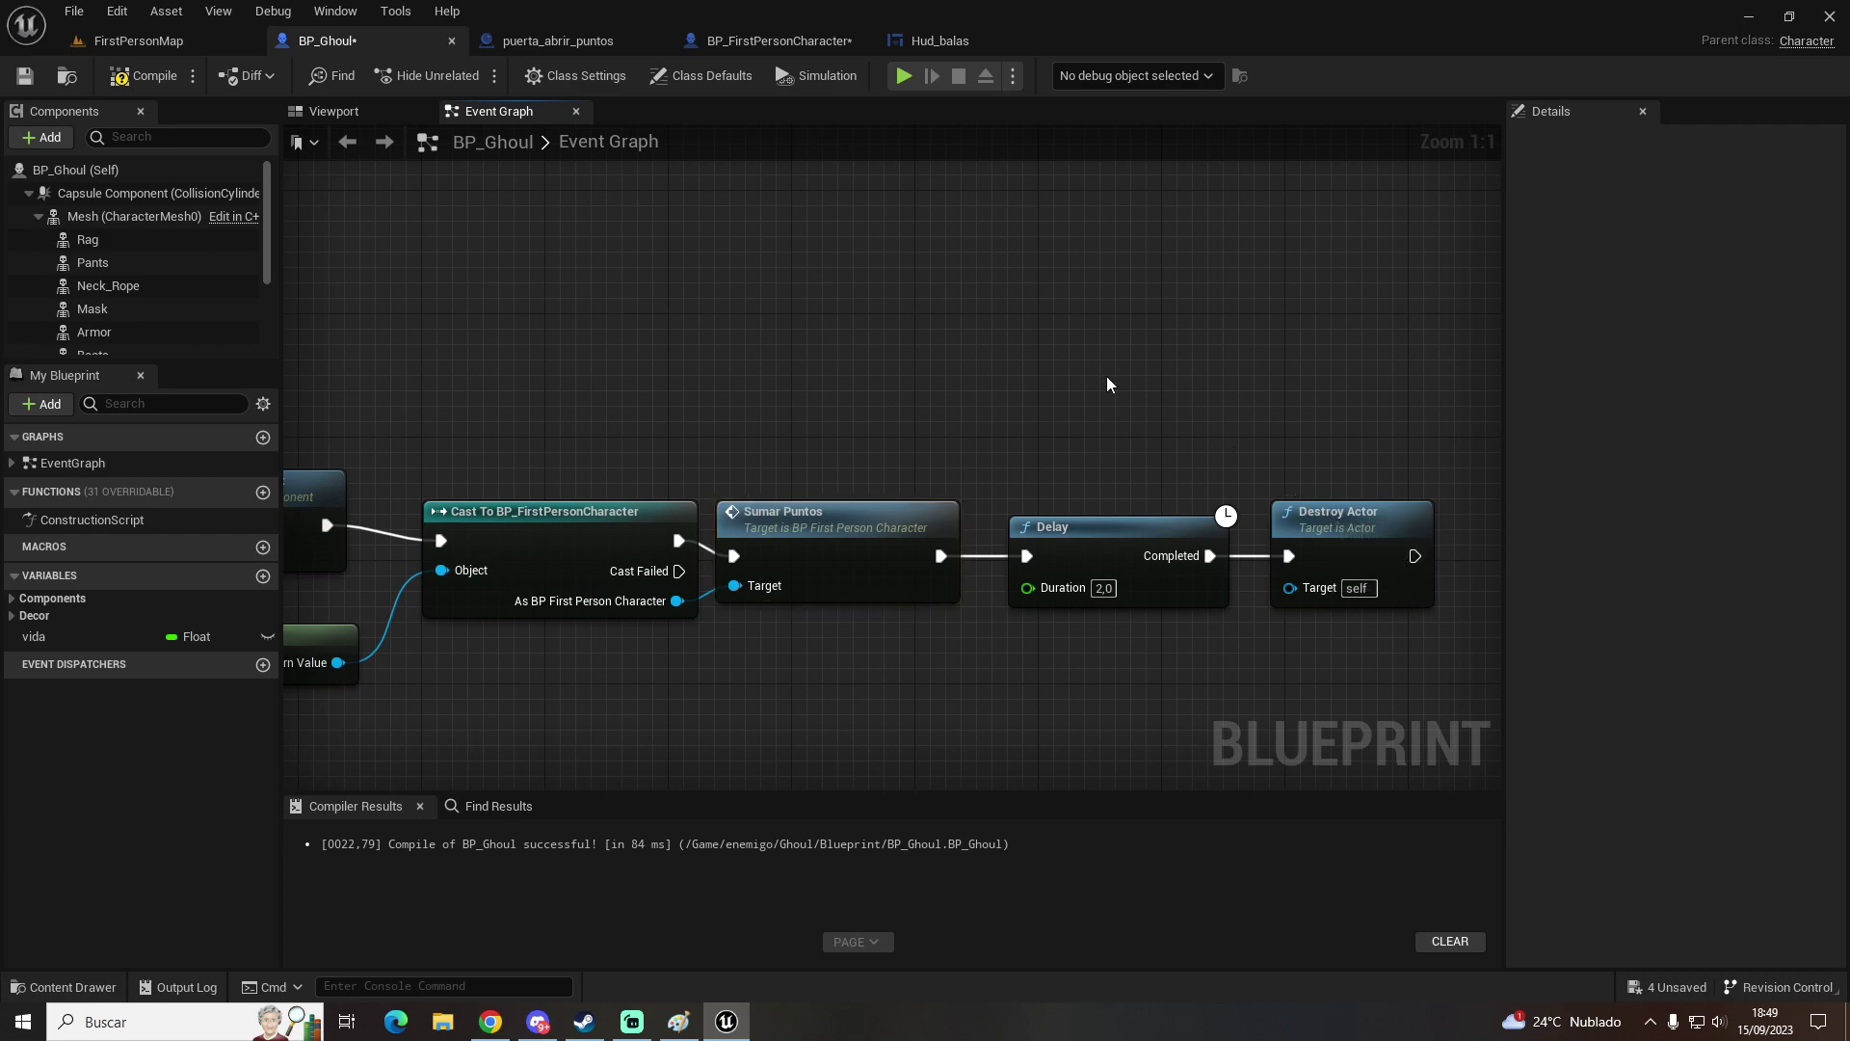
Step: Compile and save BP_Ghoul, then switch to the Hud_balas widget
click(145, 75)
click(24, 76)
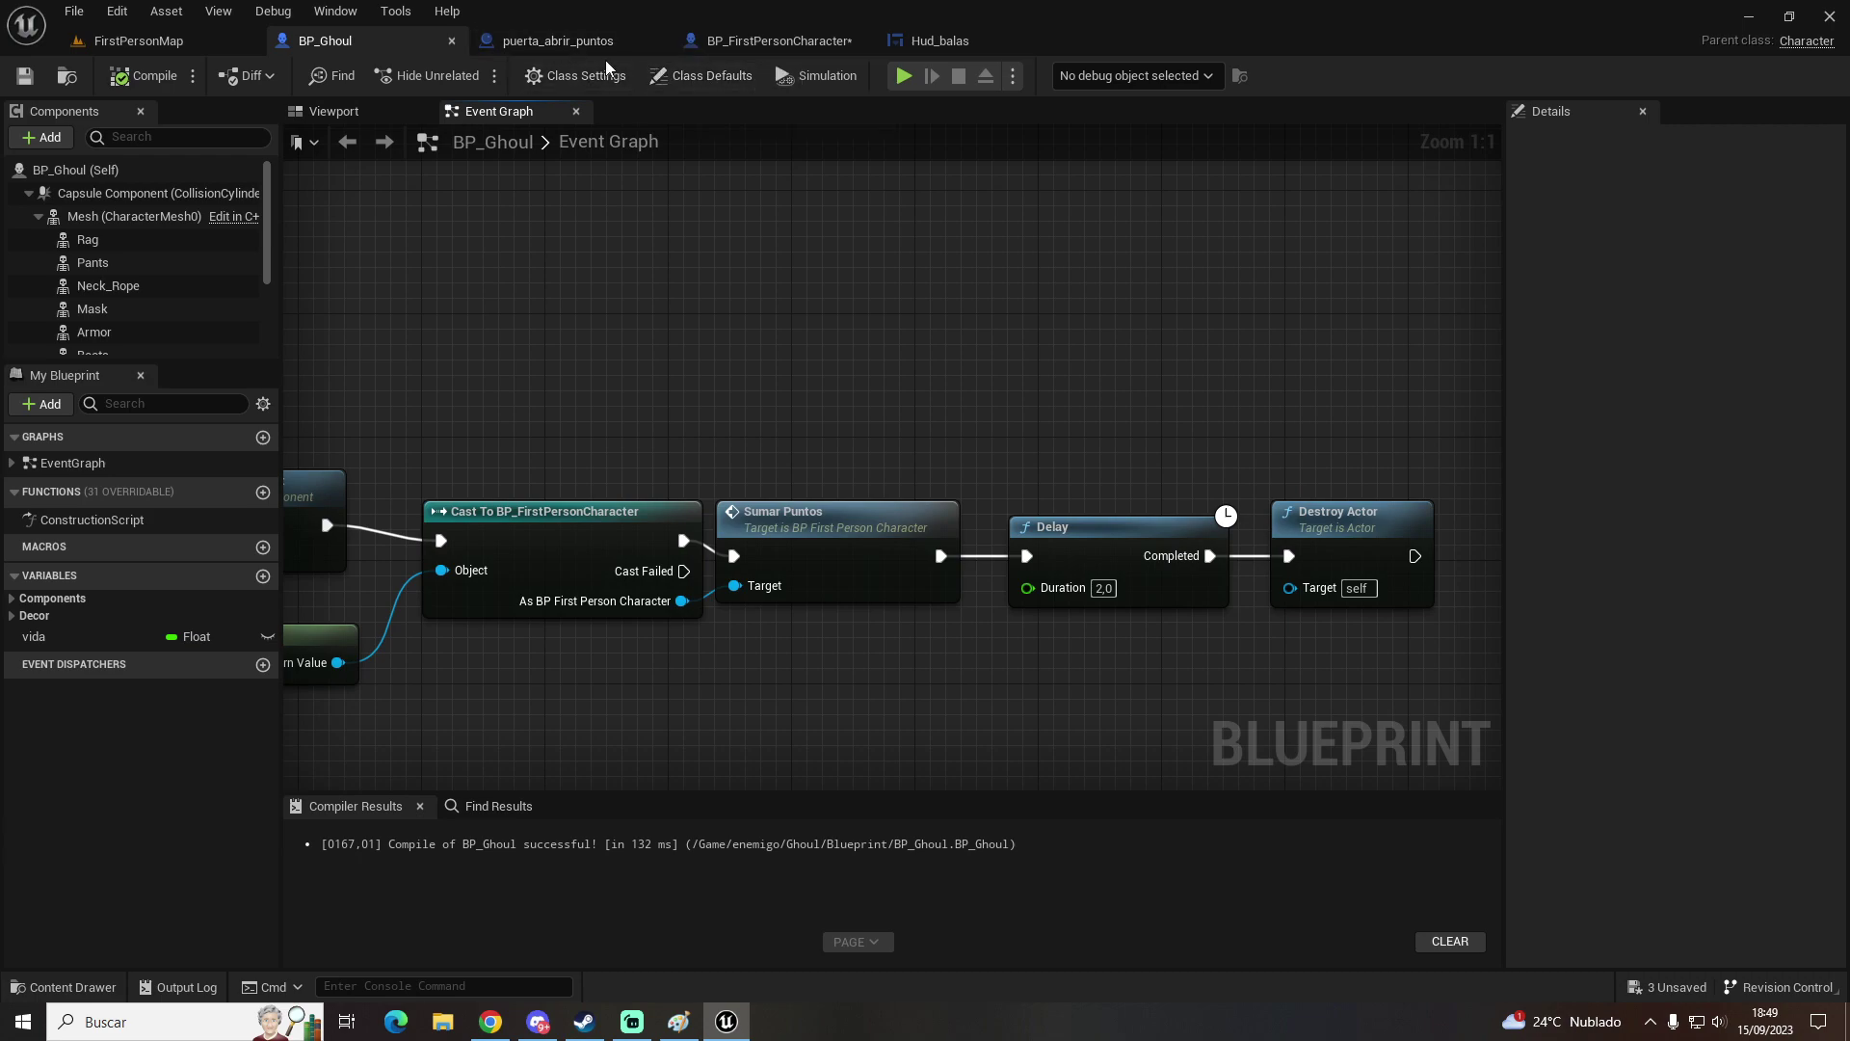
click(941, 44)
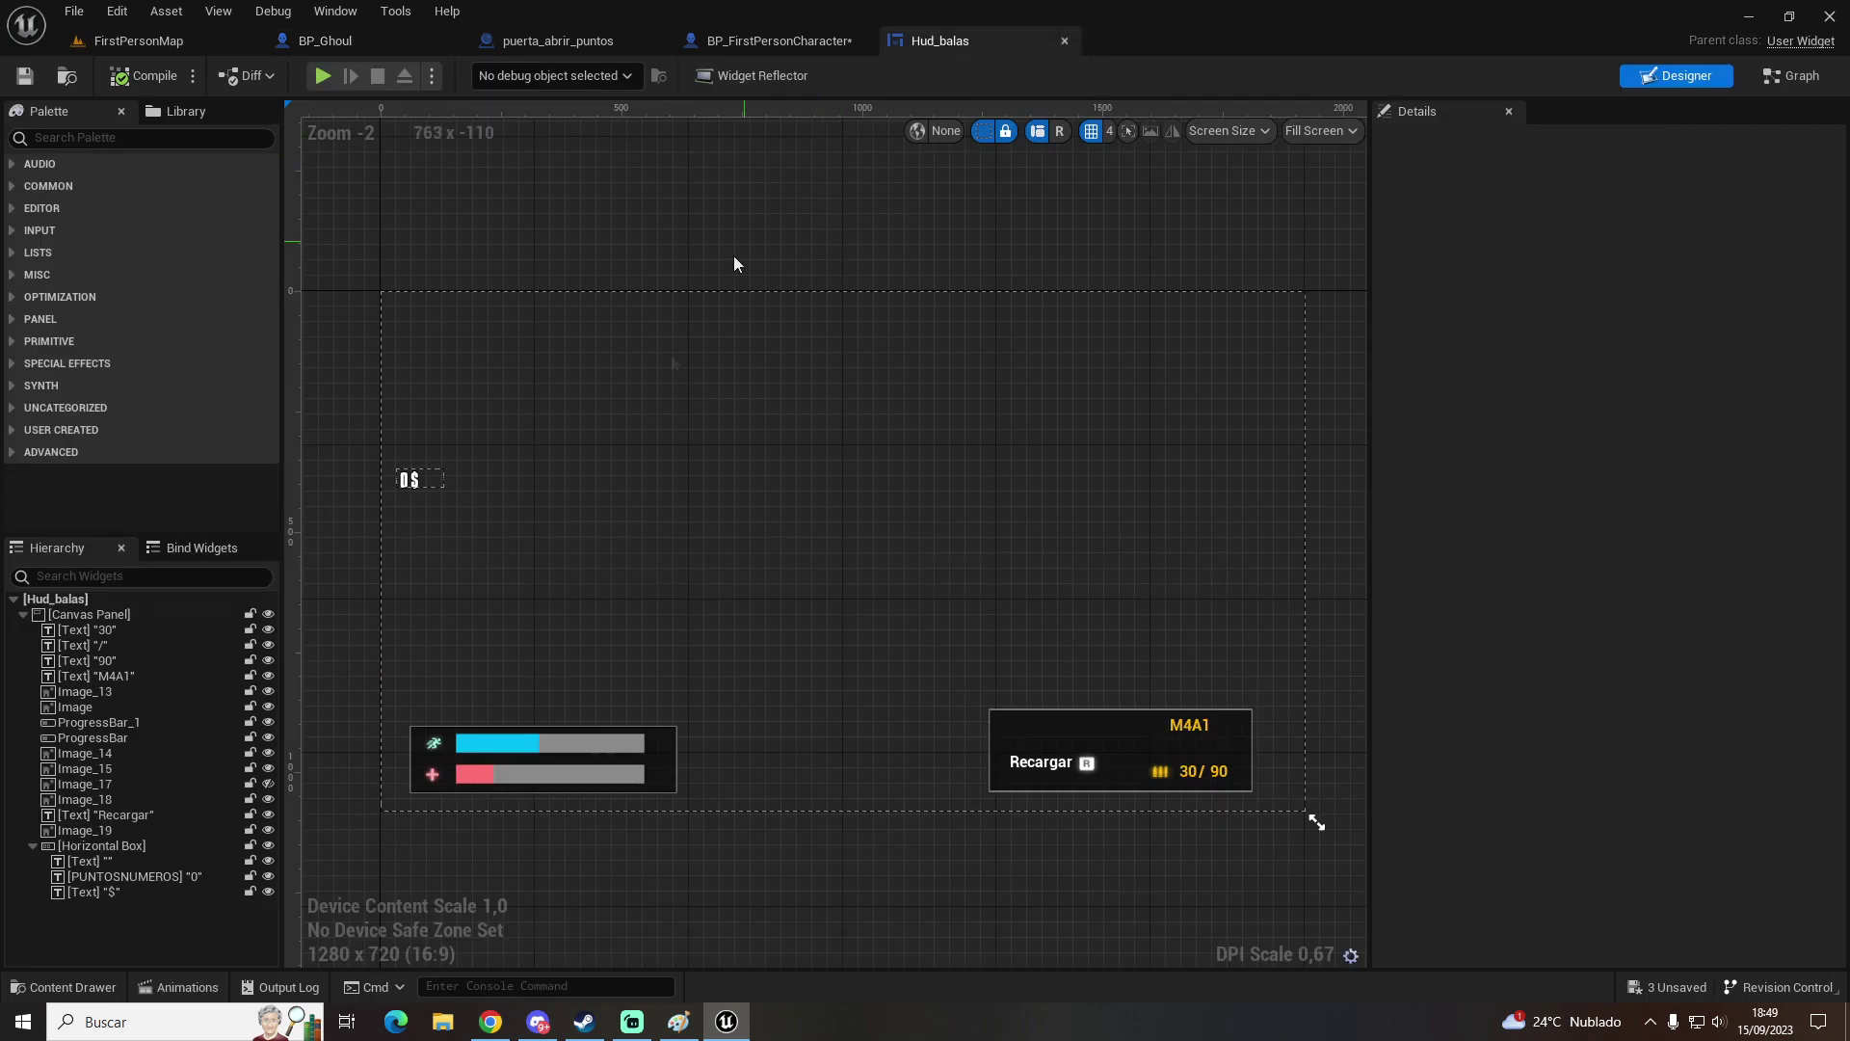
Step: Create a text binding for the PUNTOSNUMEROS points text
scroll(381, 486, up, 10)
click(366, 496)
right_drag(429, 492, 525, 489)
scroll(524, 488, up, 1)
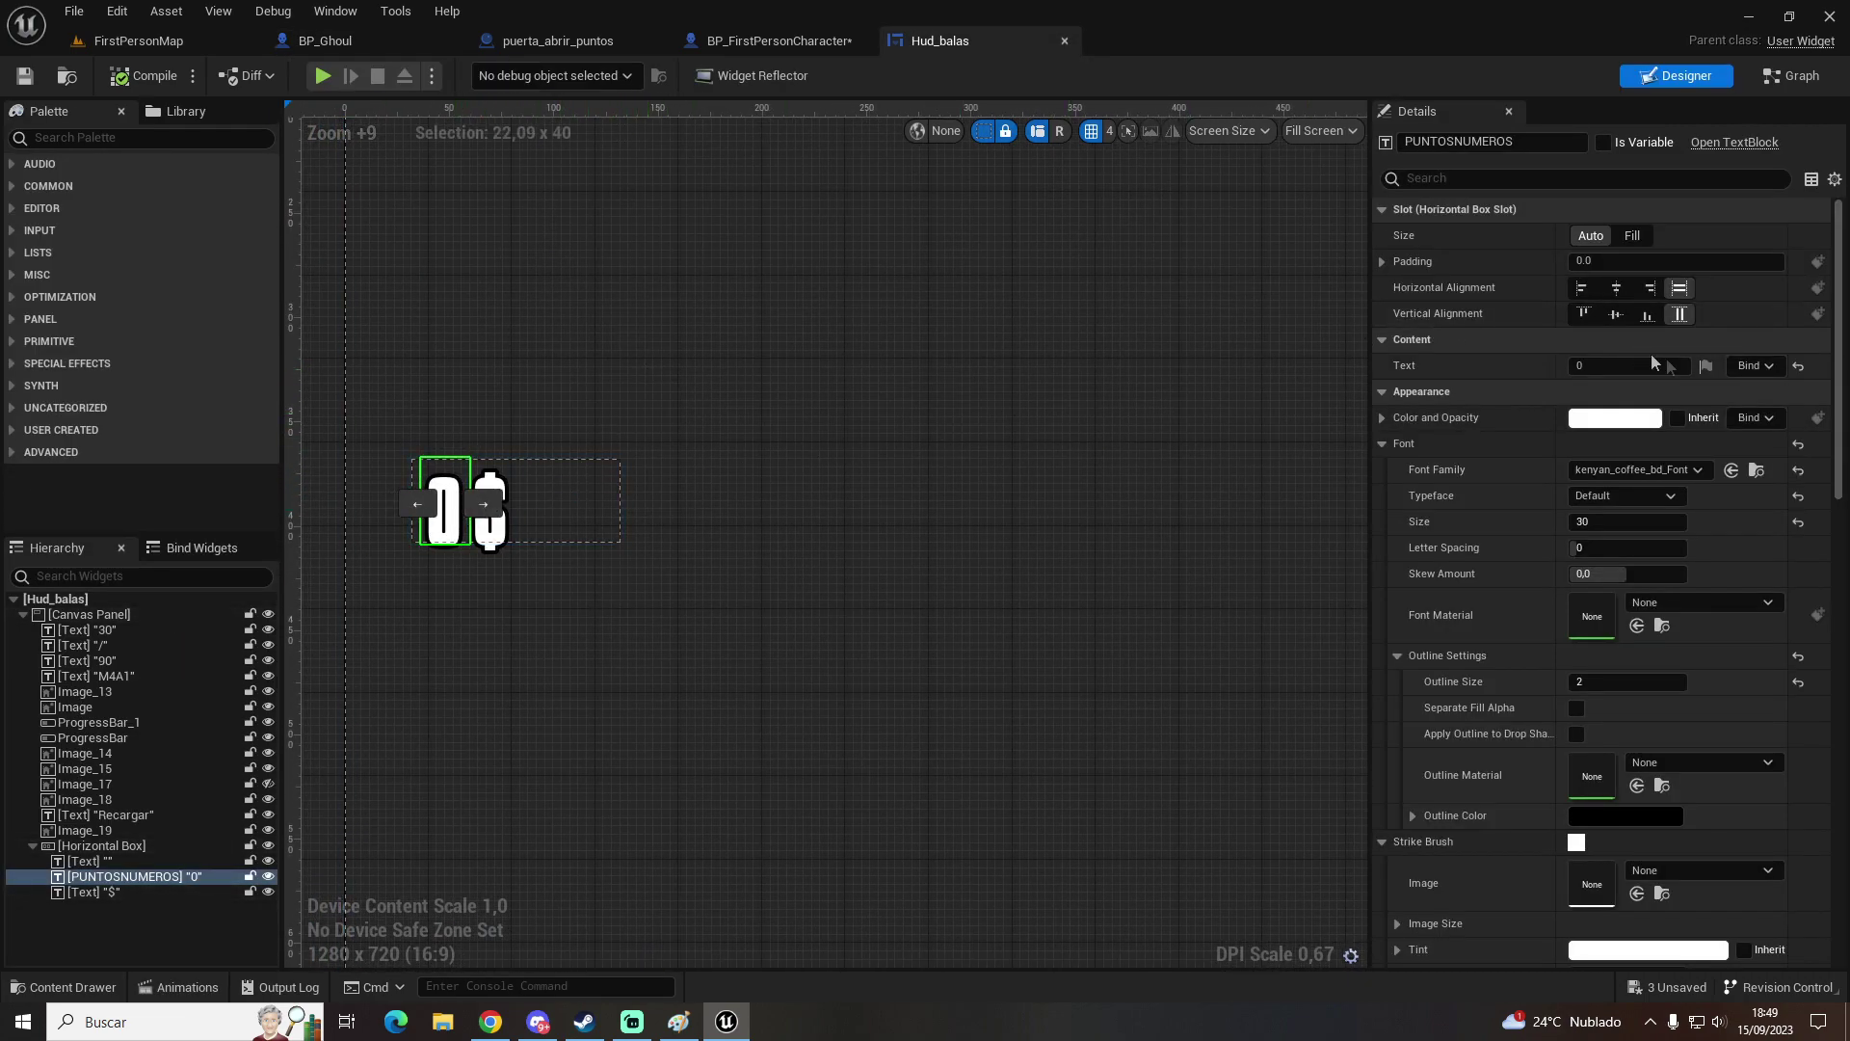
click(1749, 365)
click(1752, 405)
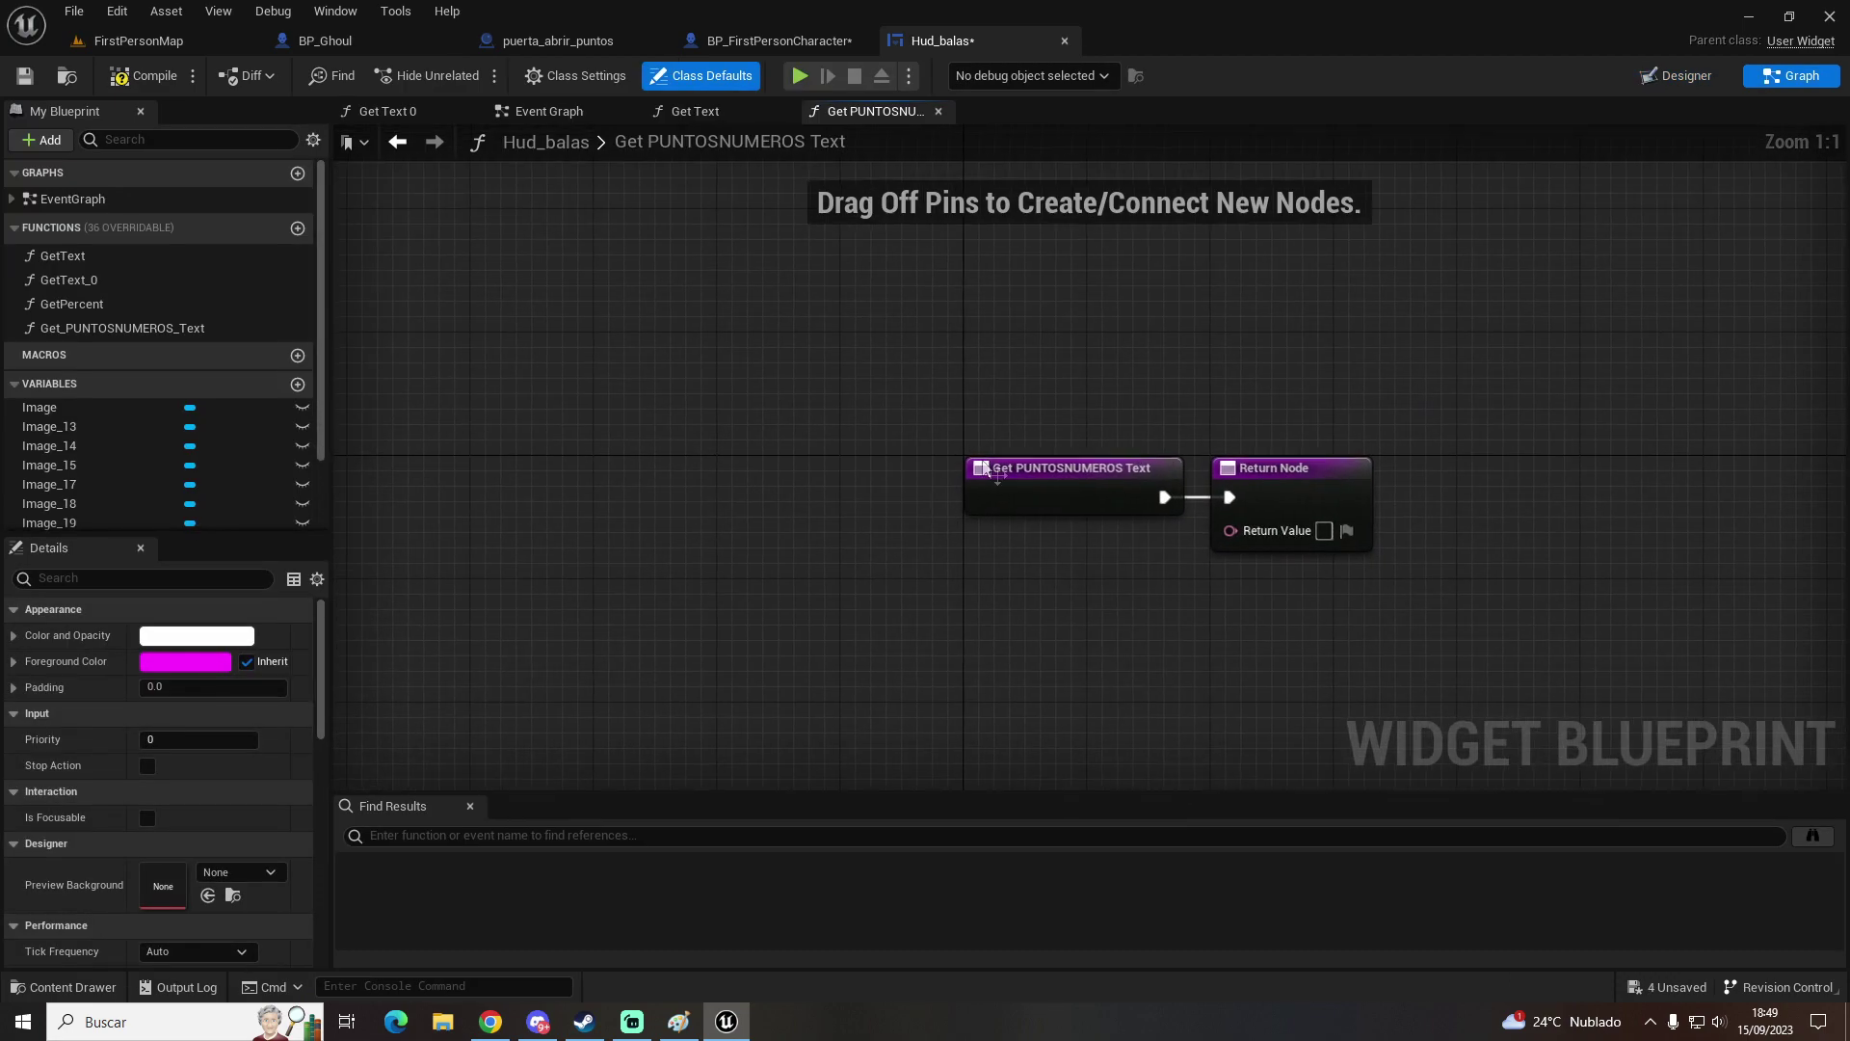
click(629, 482)
Step: Cast Get Player Character to BP_FirstPersonCharacter in the binding function
drag(701, 498, 835, 439)
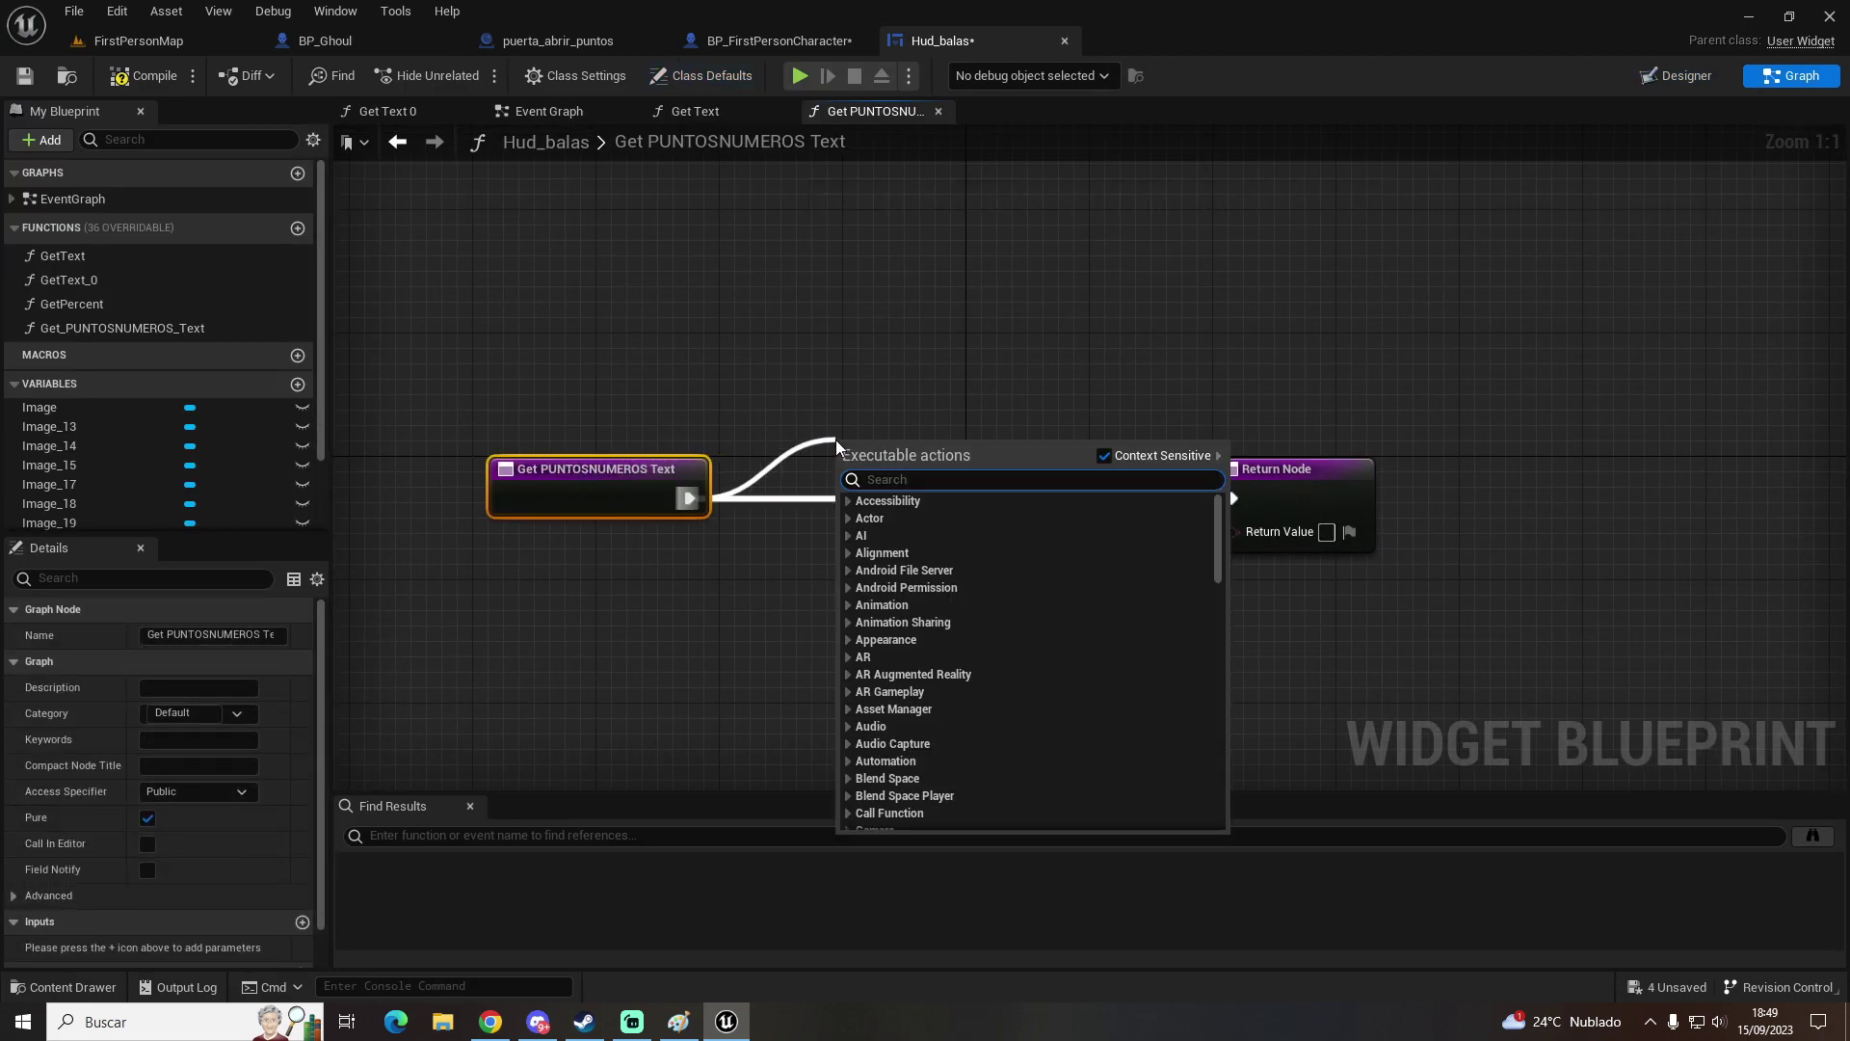
text(cast bp)
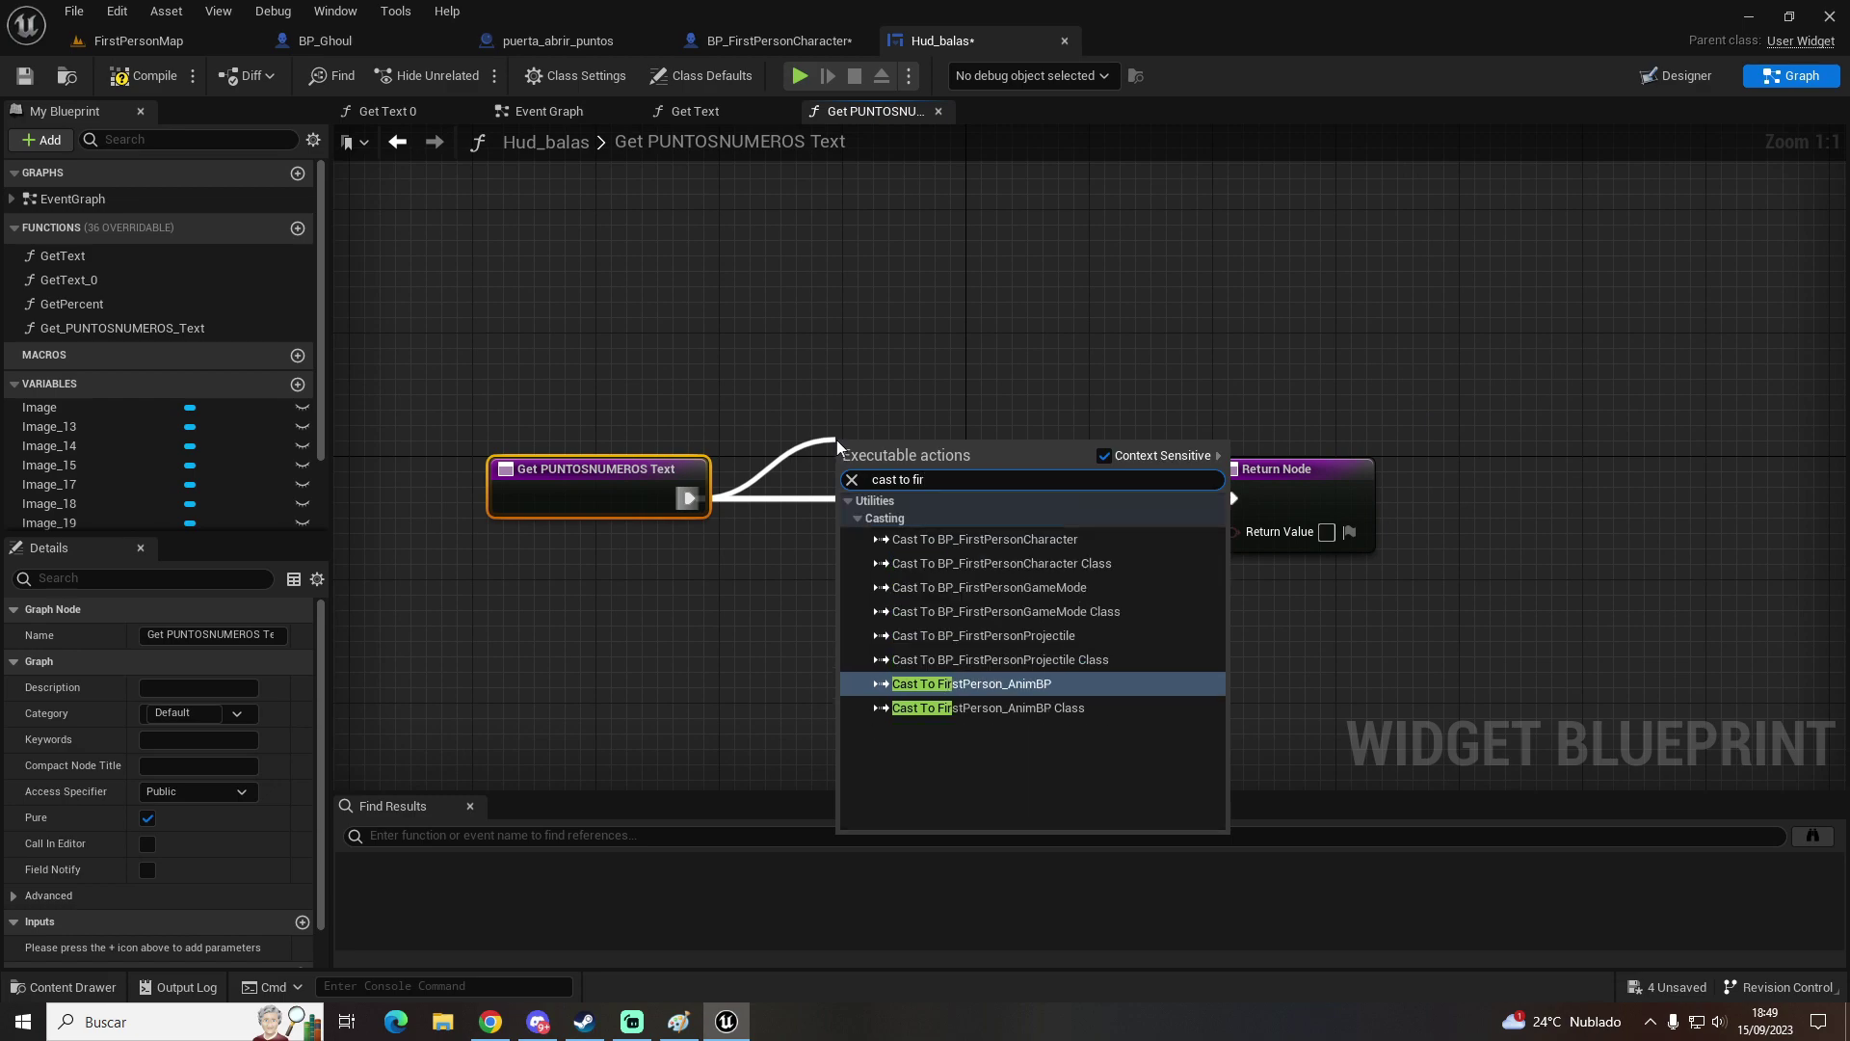
key(Return)
drag(847, 497, 735, 587)
text(get player c)
key(Return)
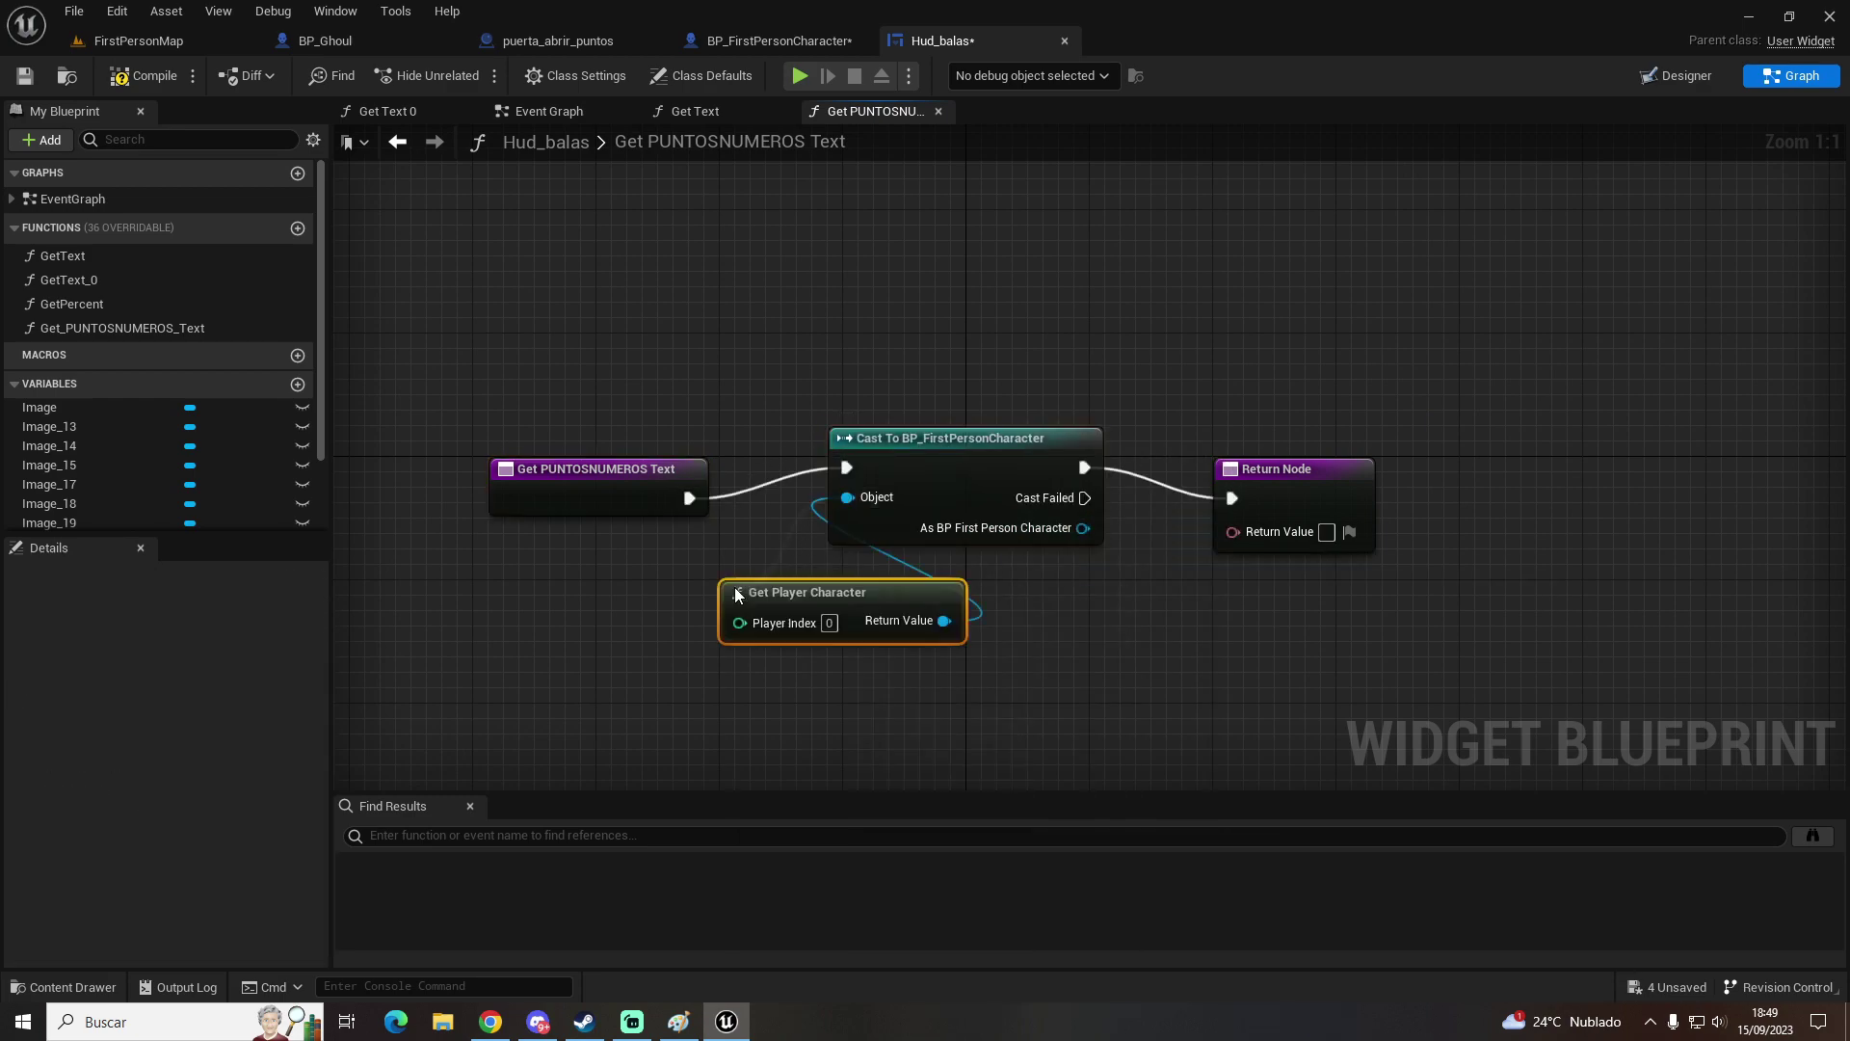
drag(772, 592, 598, 591)
drag(991, 449, 945, 480)
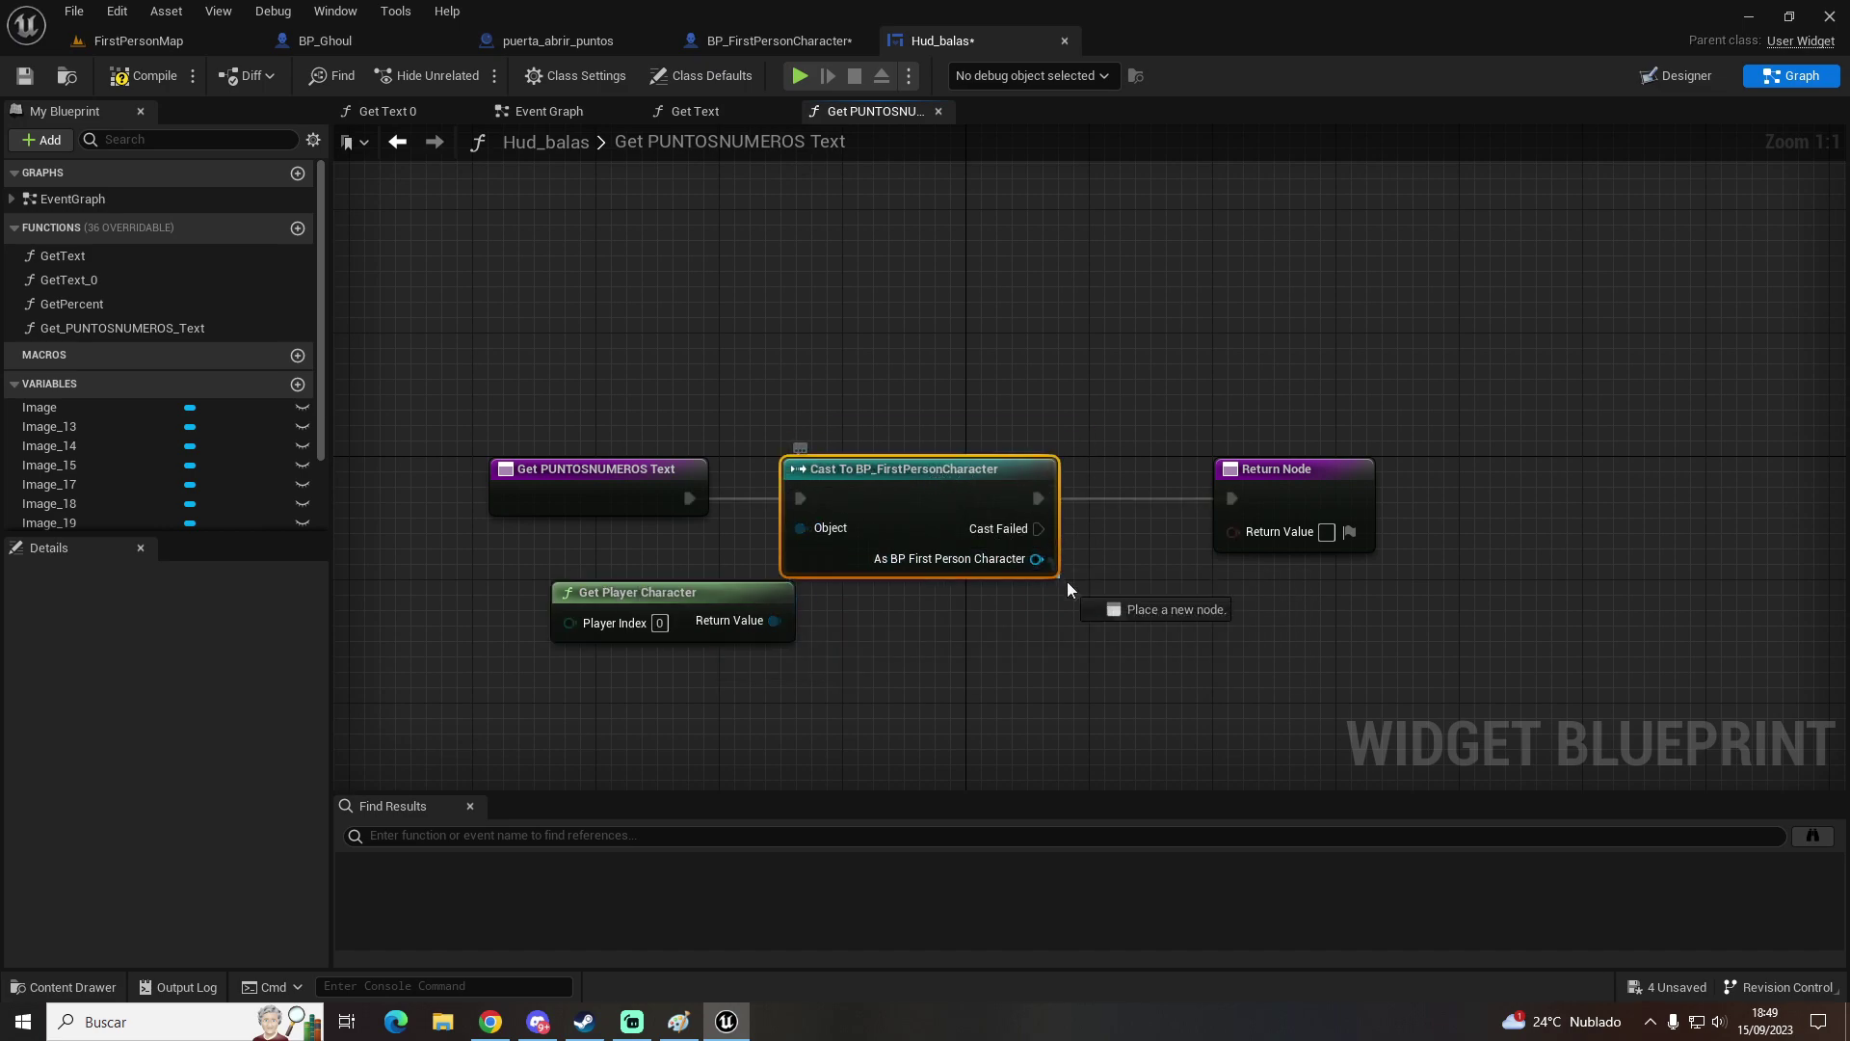
Step: Return the player's Puntos value from the binding, then compile and save the HUD
drag(1036, 559, 1079, 597)
text(punto)
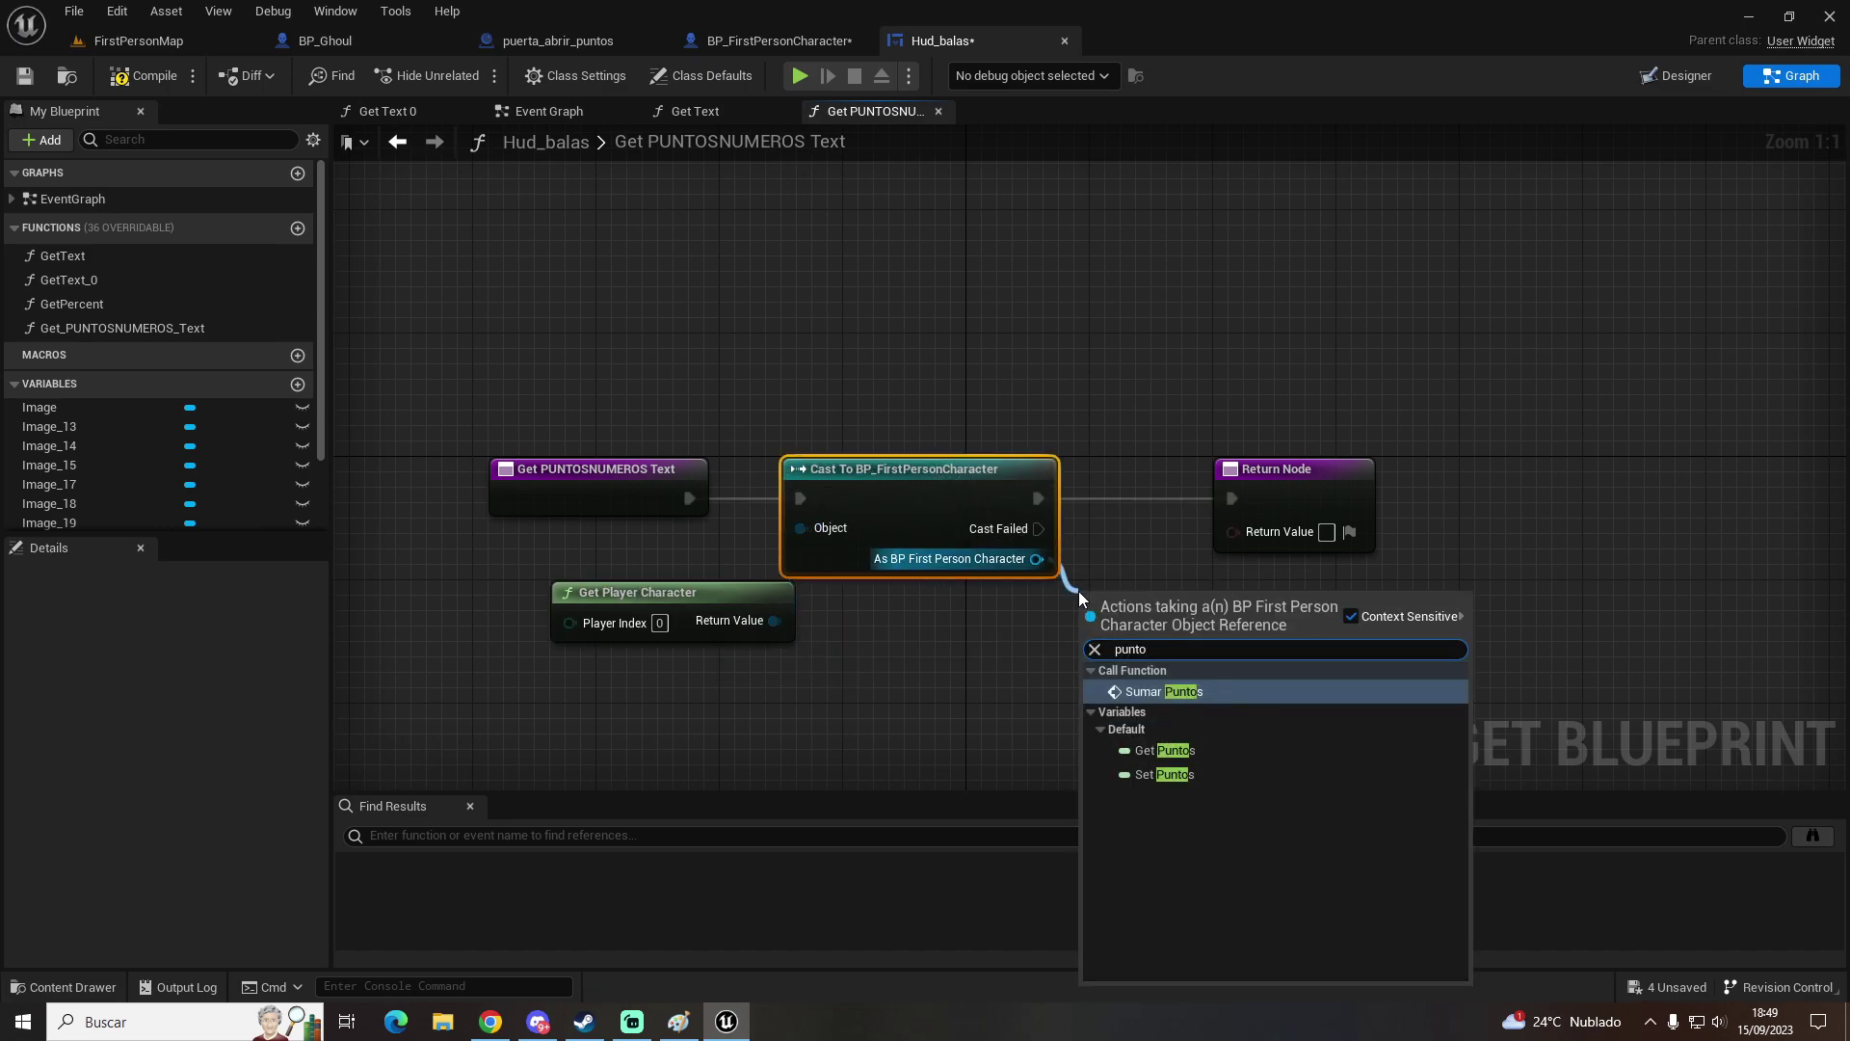
click(1164, 750)
drag(1290, 533, 1381, 501)
drag(1228, 598, 1339, 510)
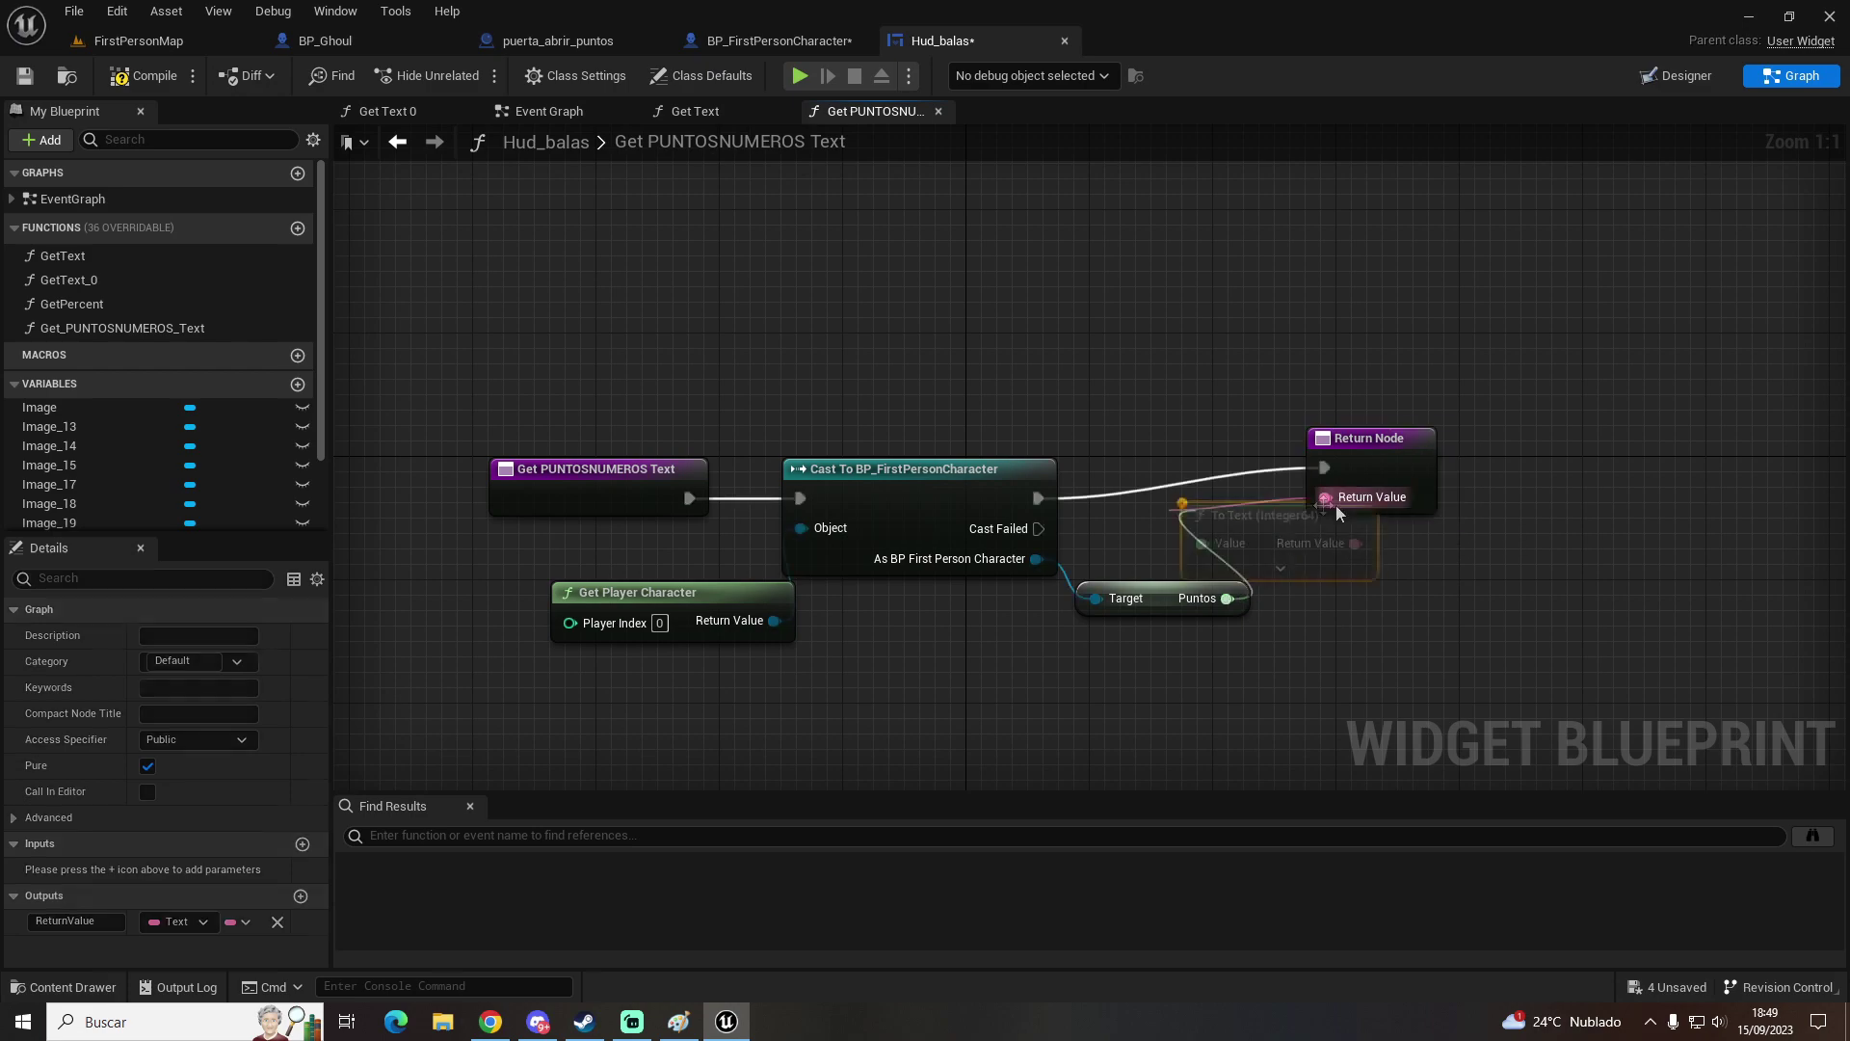
click(145, 76)
click(25, 75)
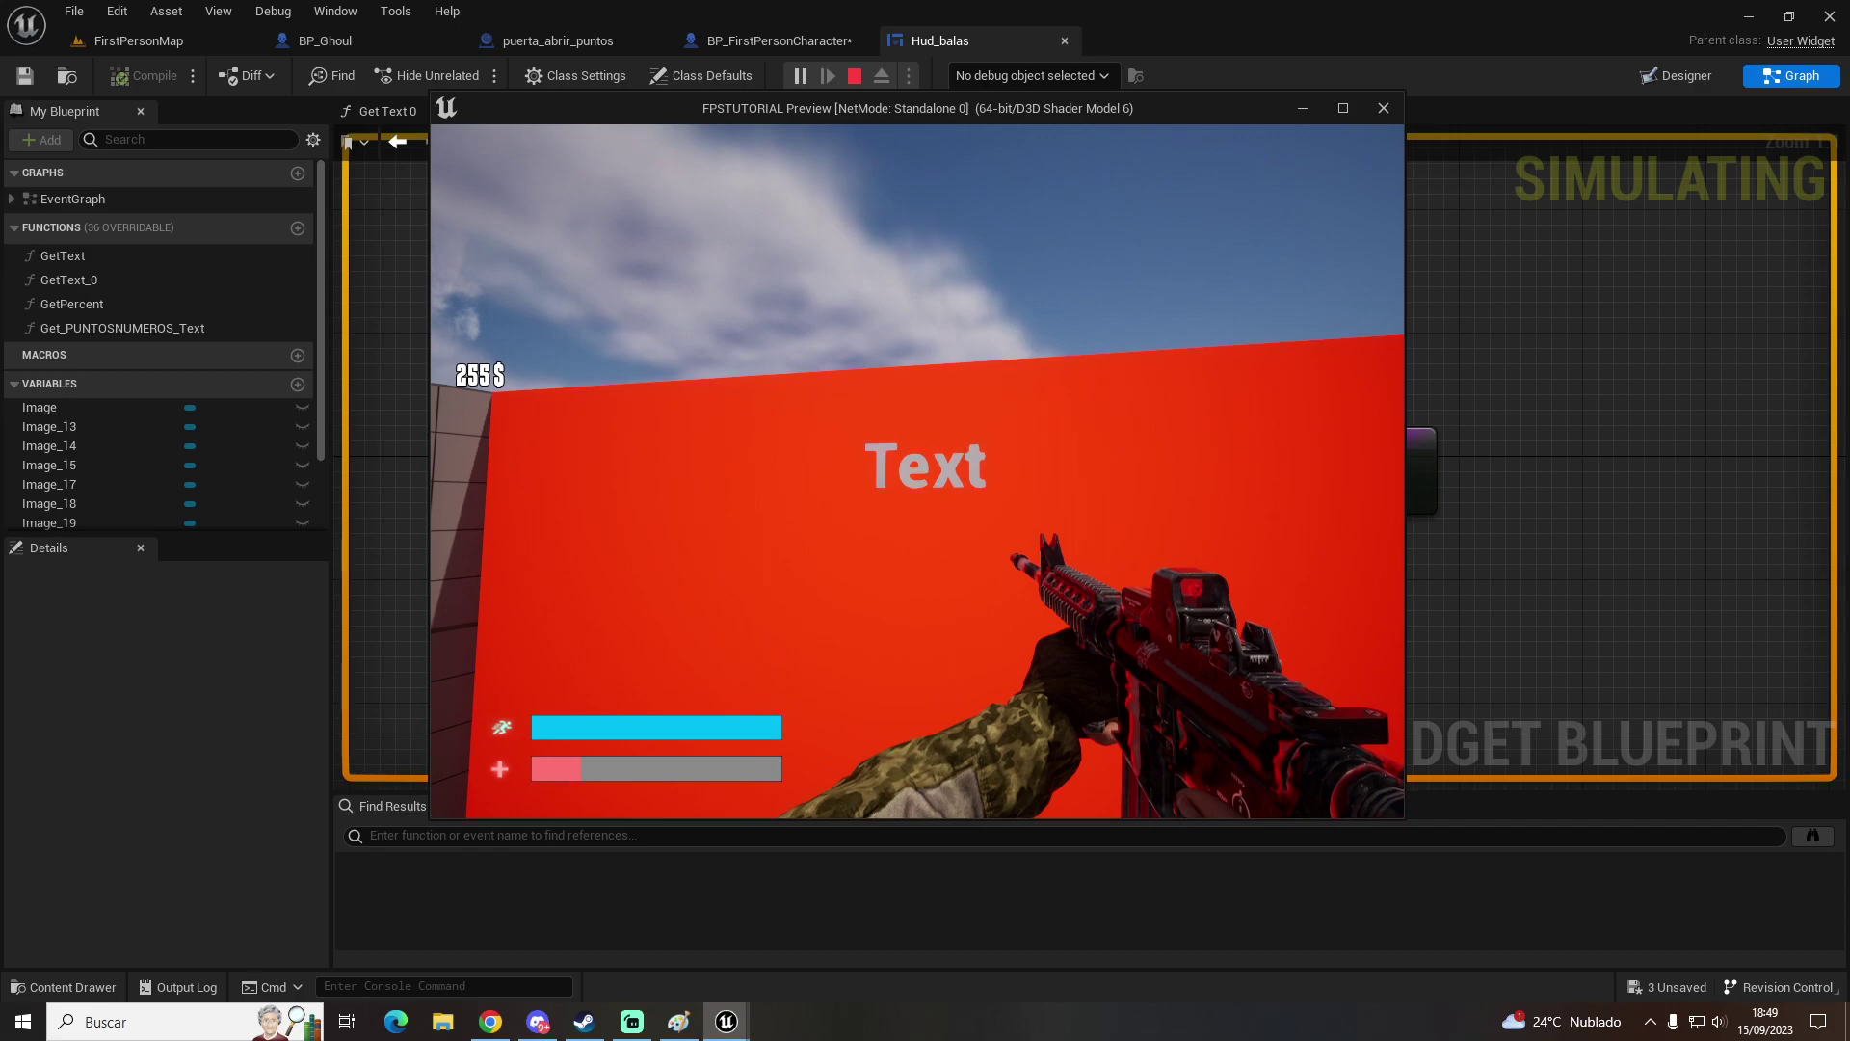
key(Escape)
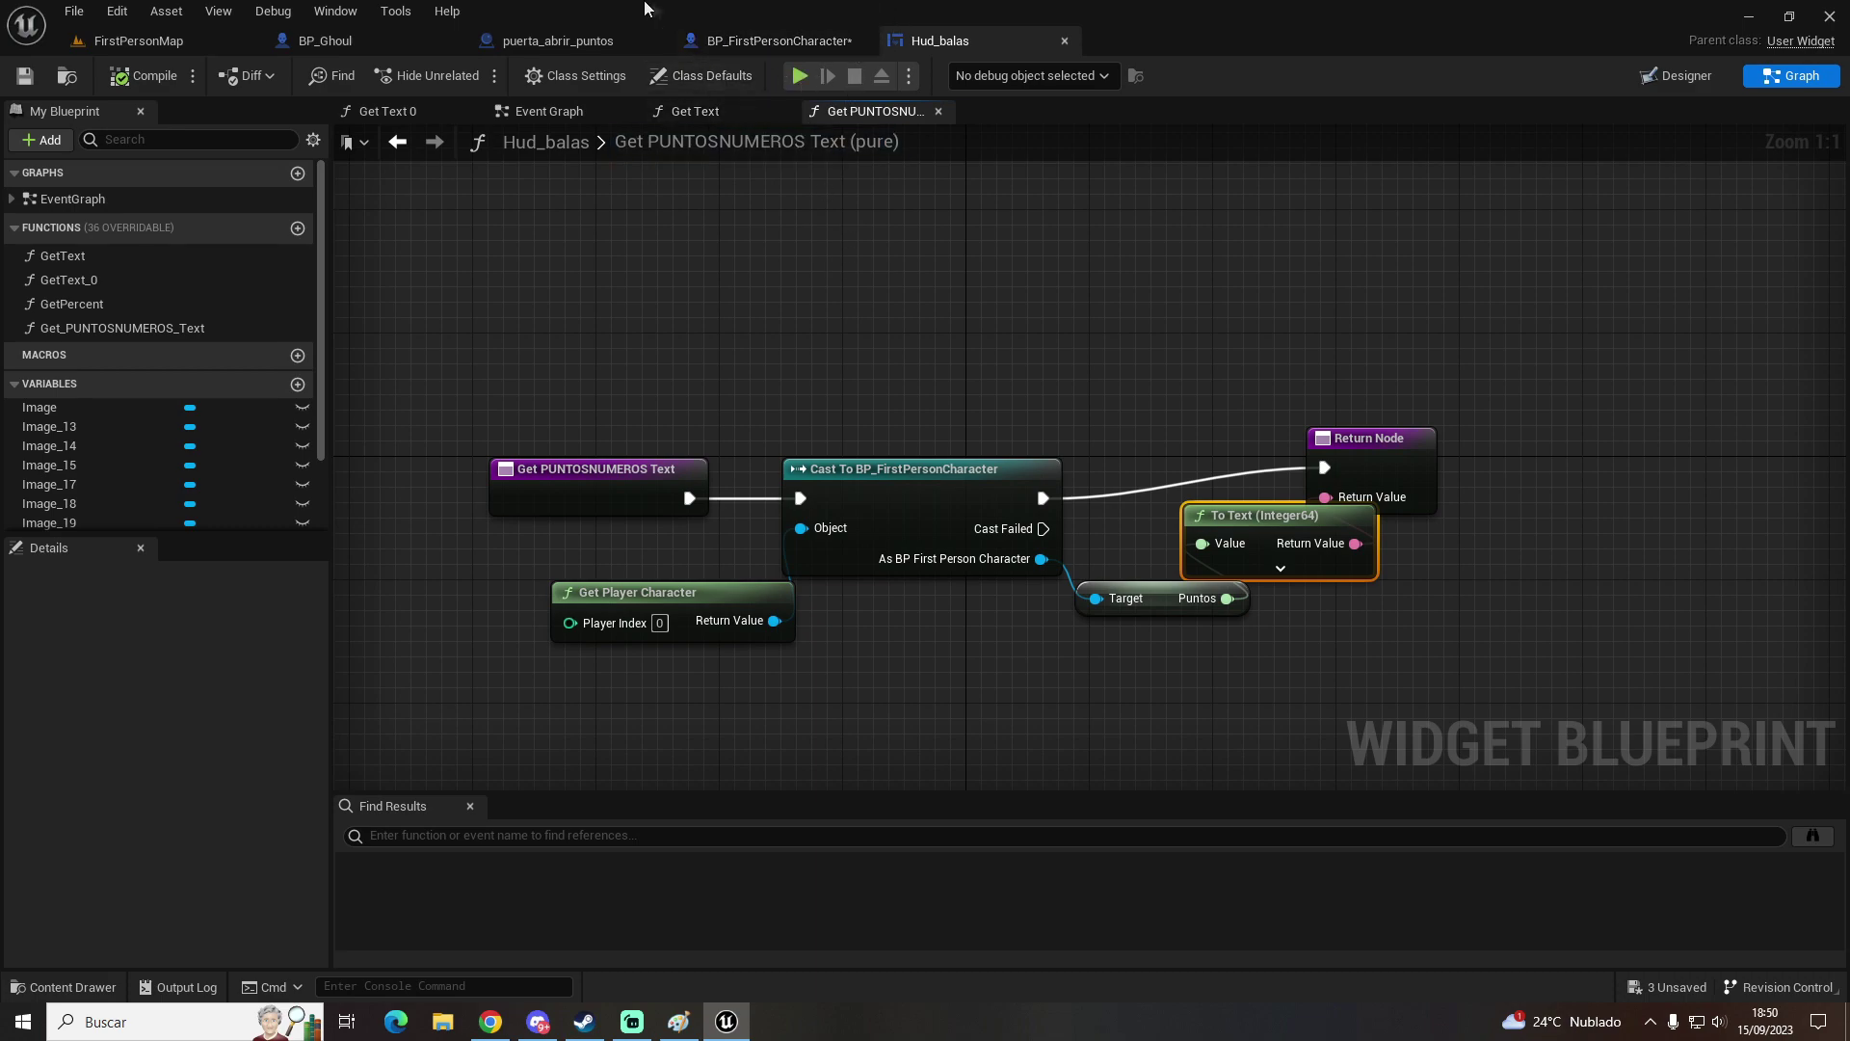
Step: Place a PrecioTexto getter in puerta_abrir_puntos's Construction Script
click(583, 41)
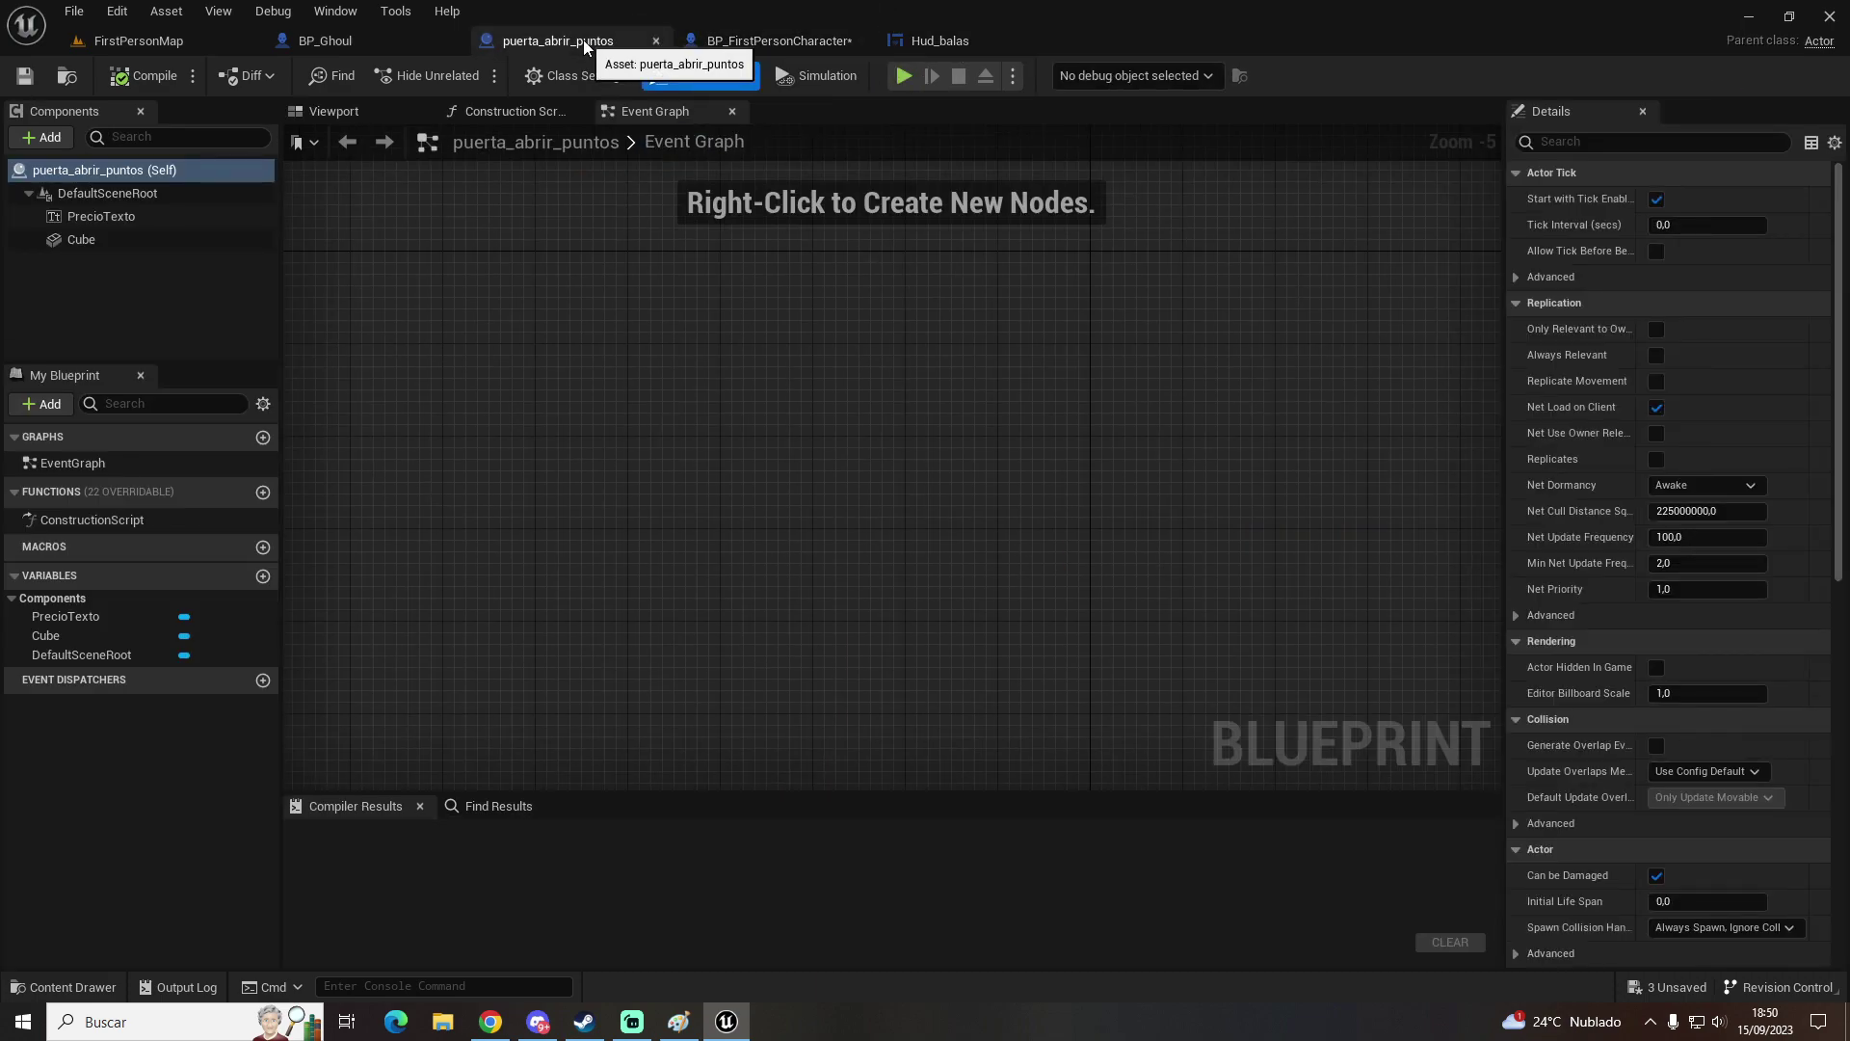
scroll(395, 181, down, 1)
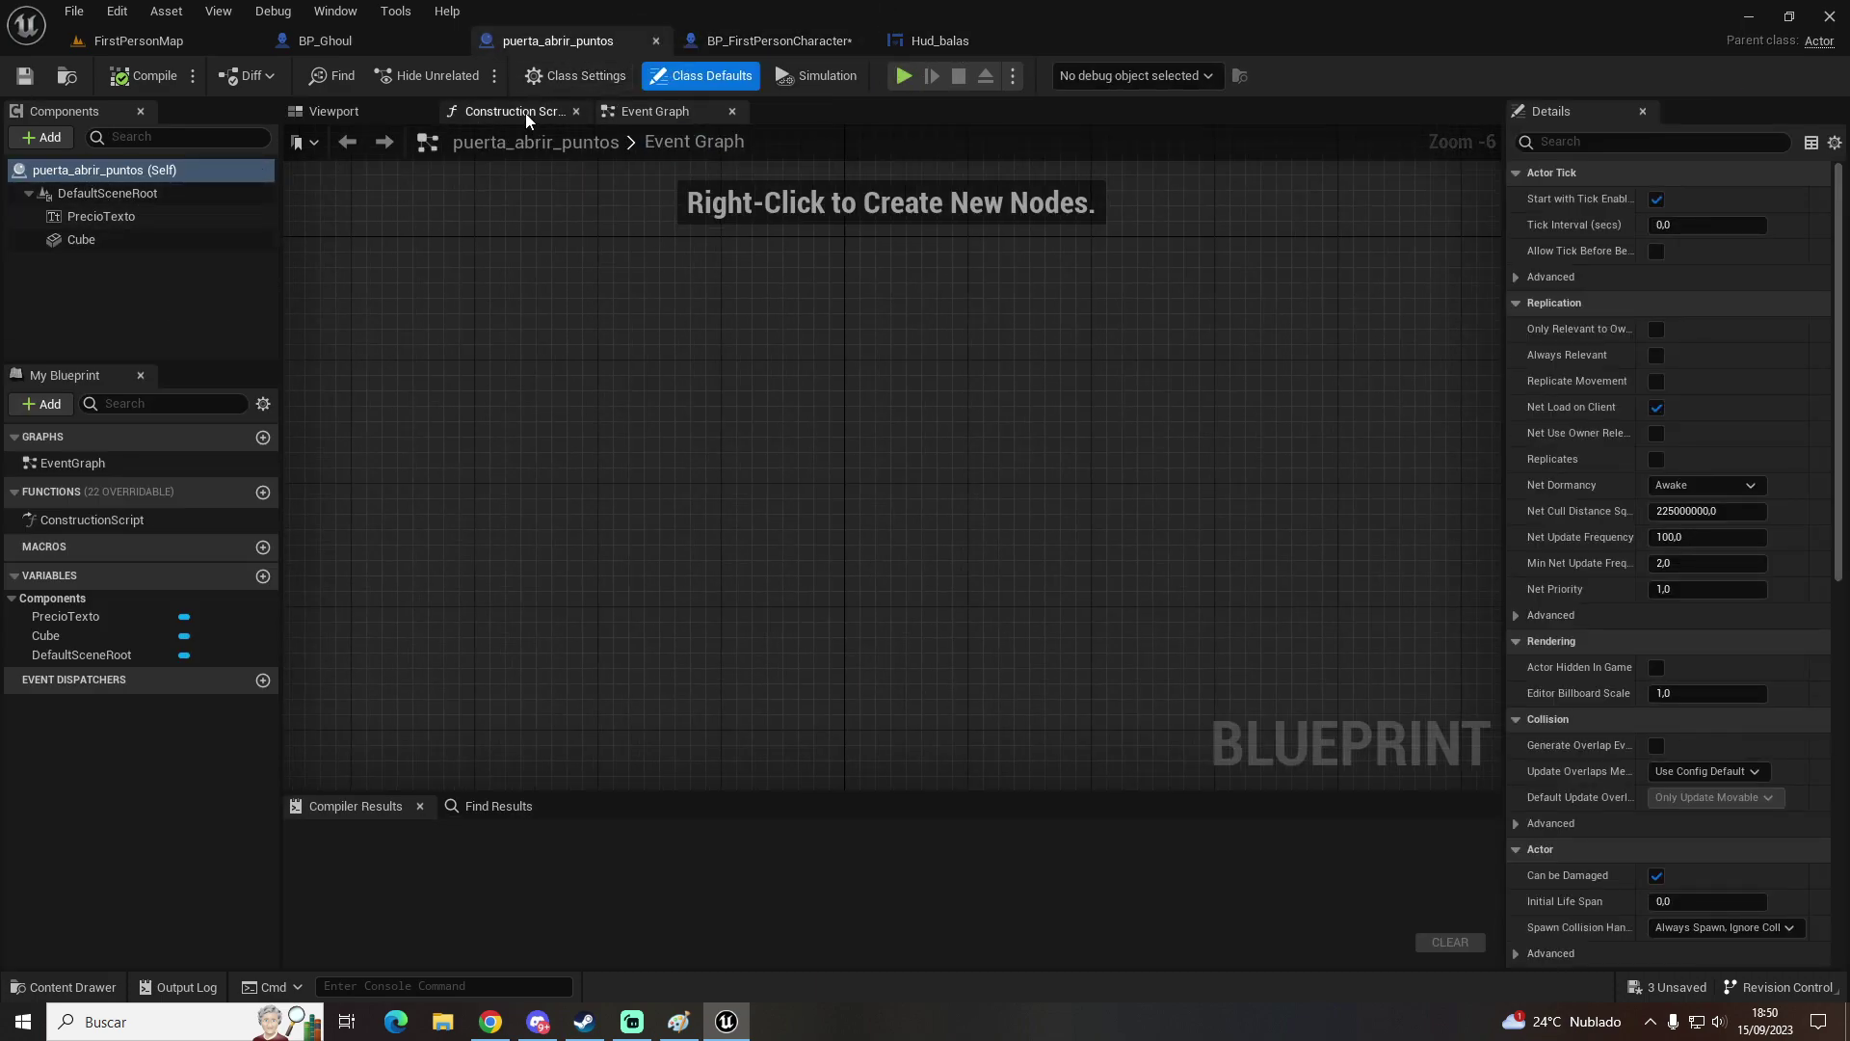
double_click(72, 521)
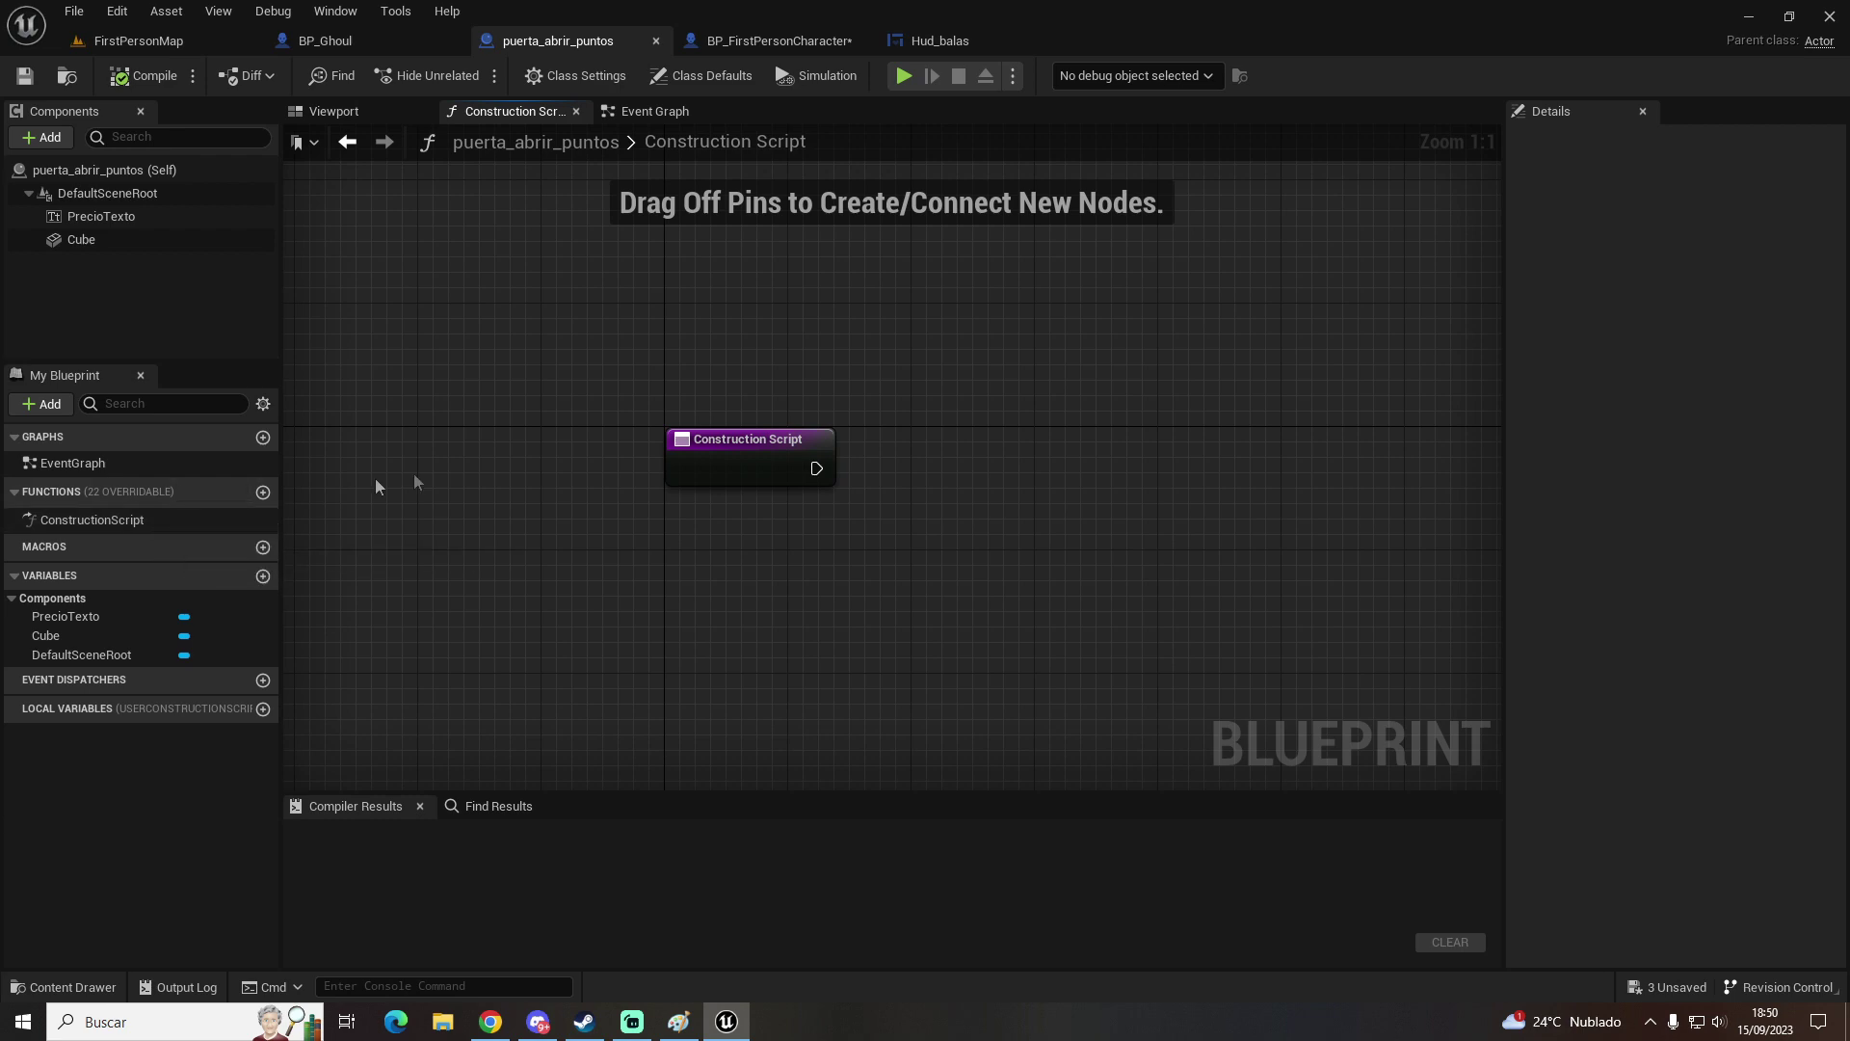
drag(65, 616, 729, 545)
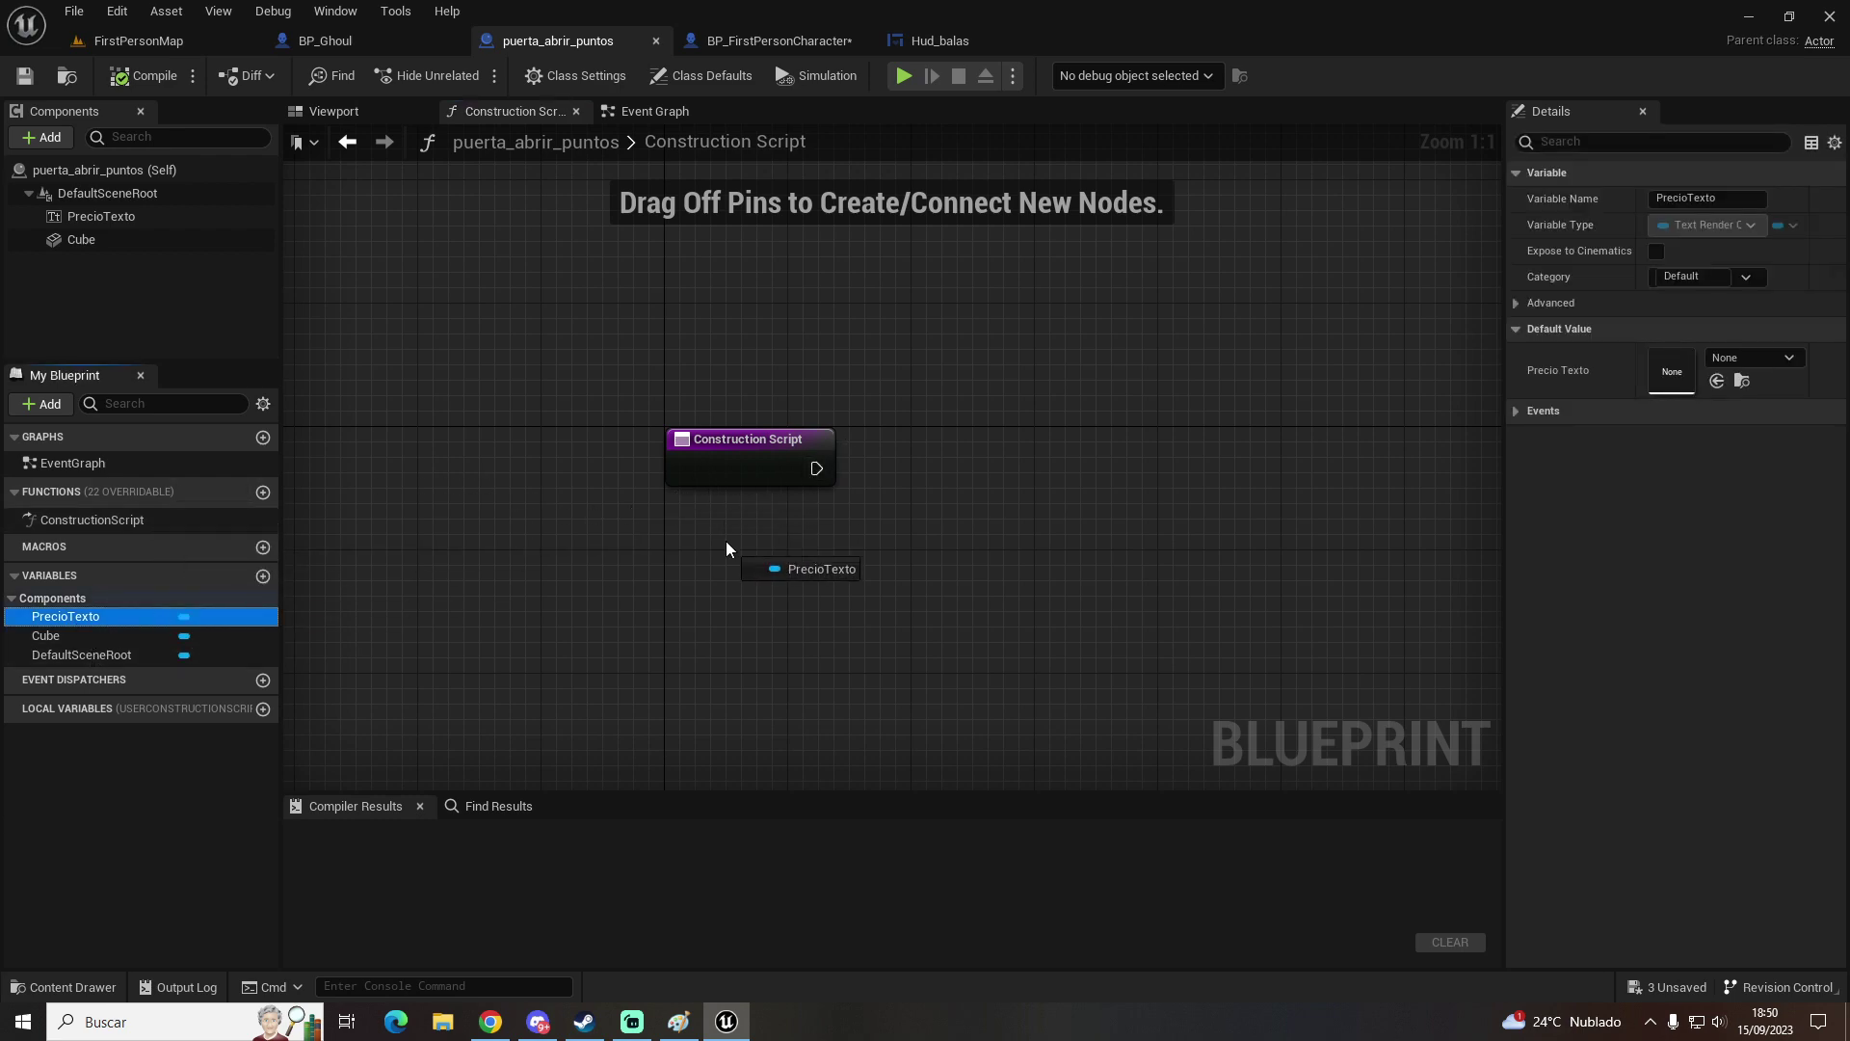
click(823, 581)
click(368, 108)
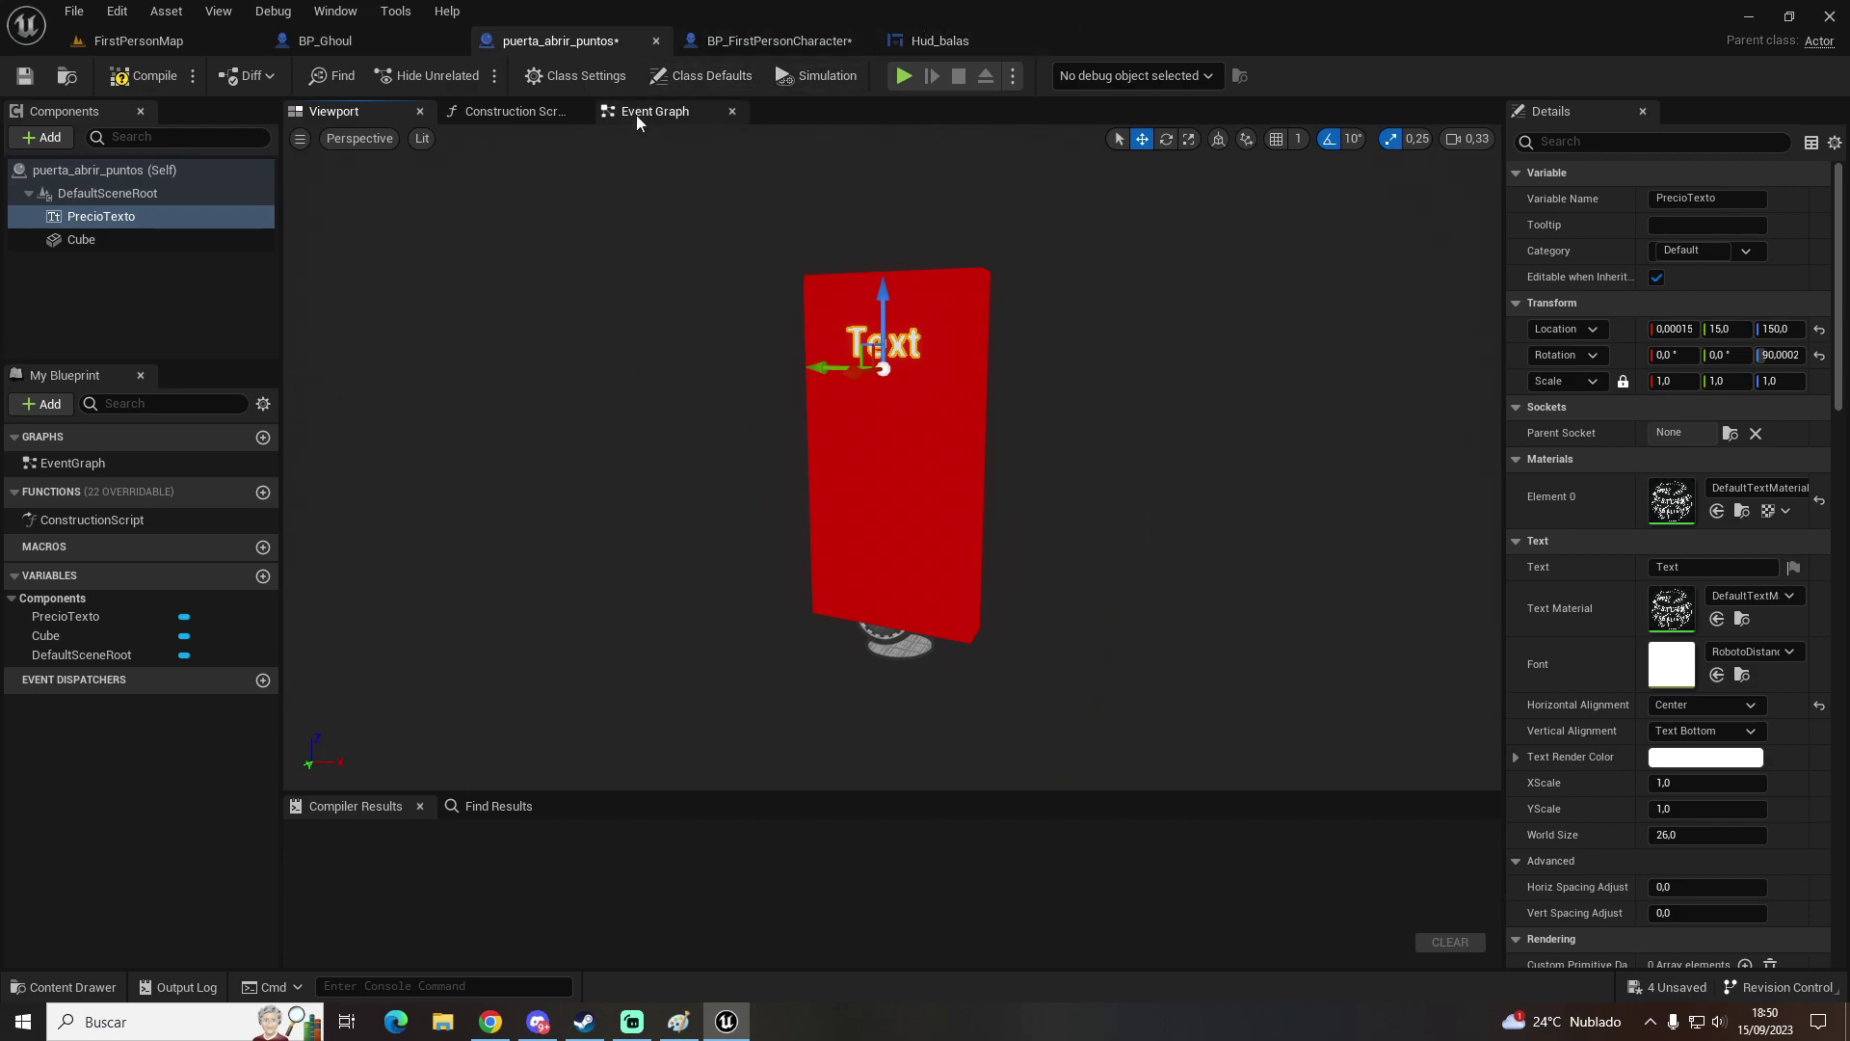
click(541, 113)
Step: Add Set Text on PrecioTexto and run it from the Construction Script entry
drag(816, 553, 981, 461)
text(set tex)
key(Up)
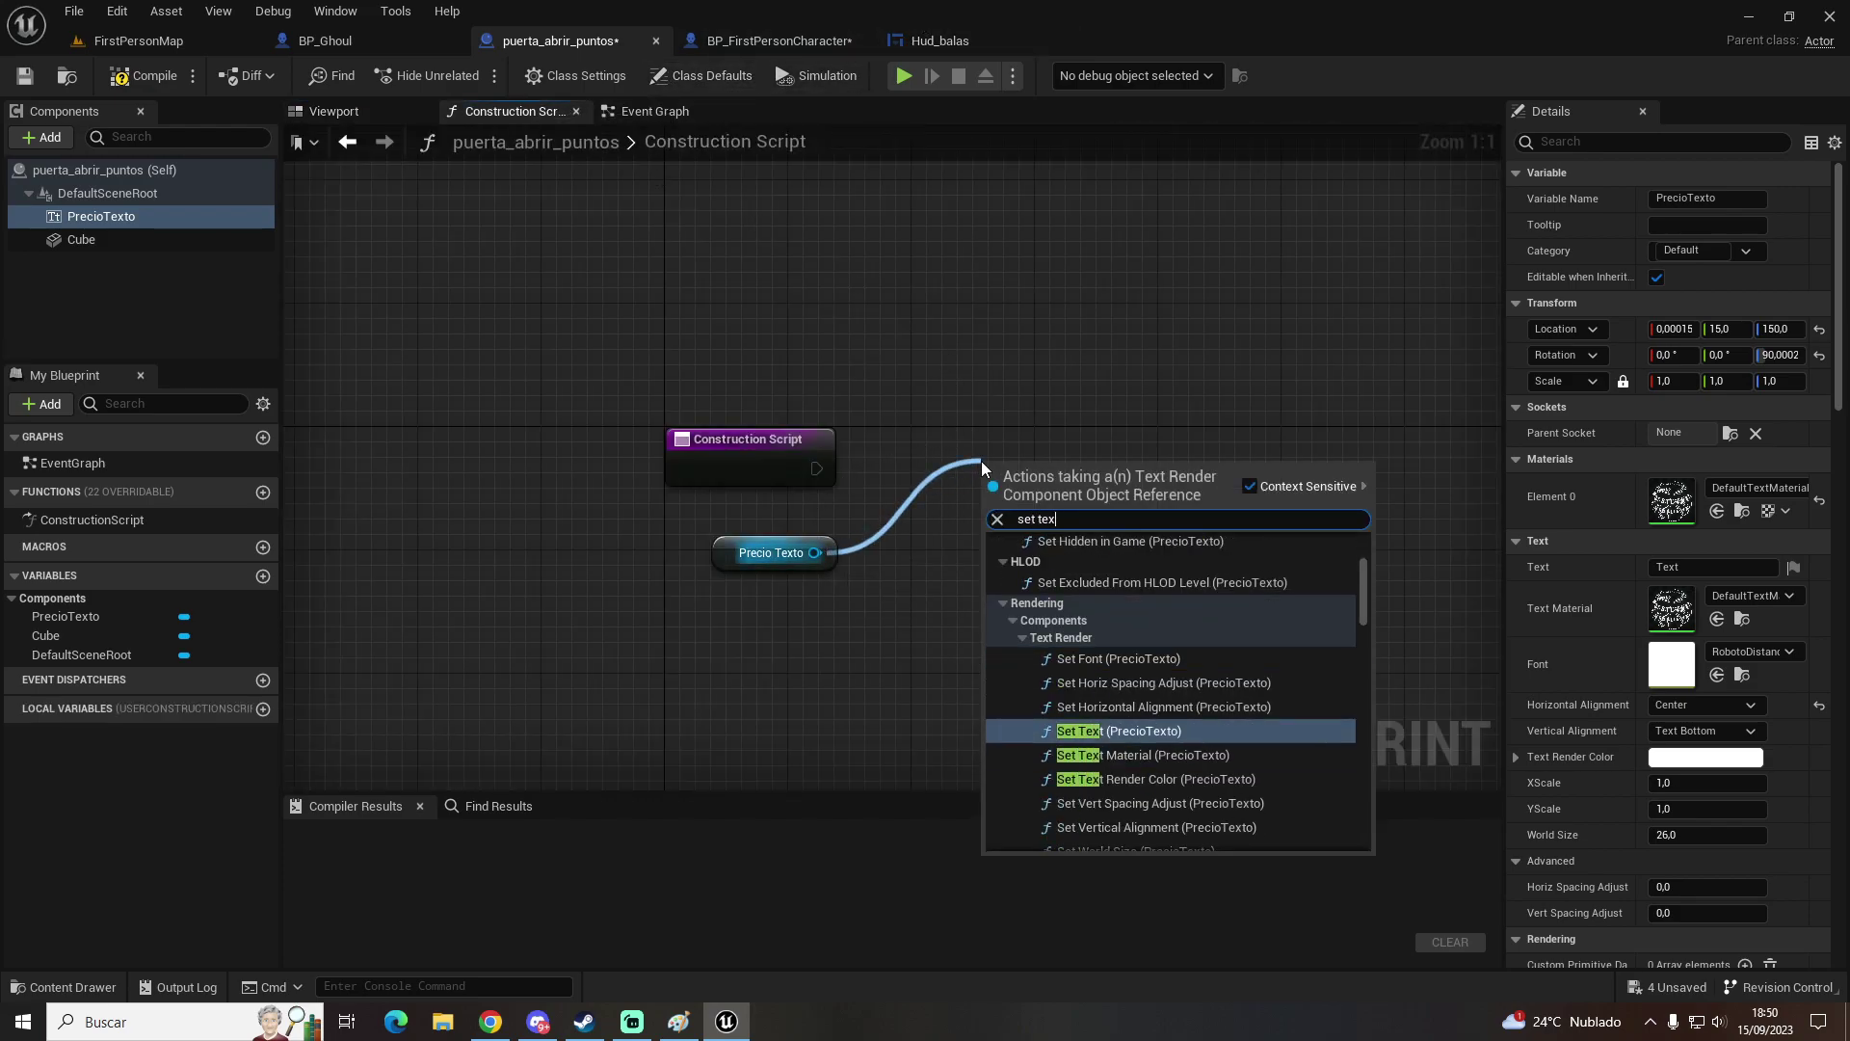
key(Return)
drag(946, 355, 888, 428)
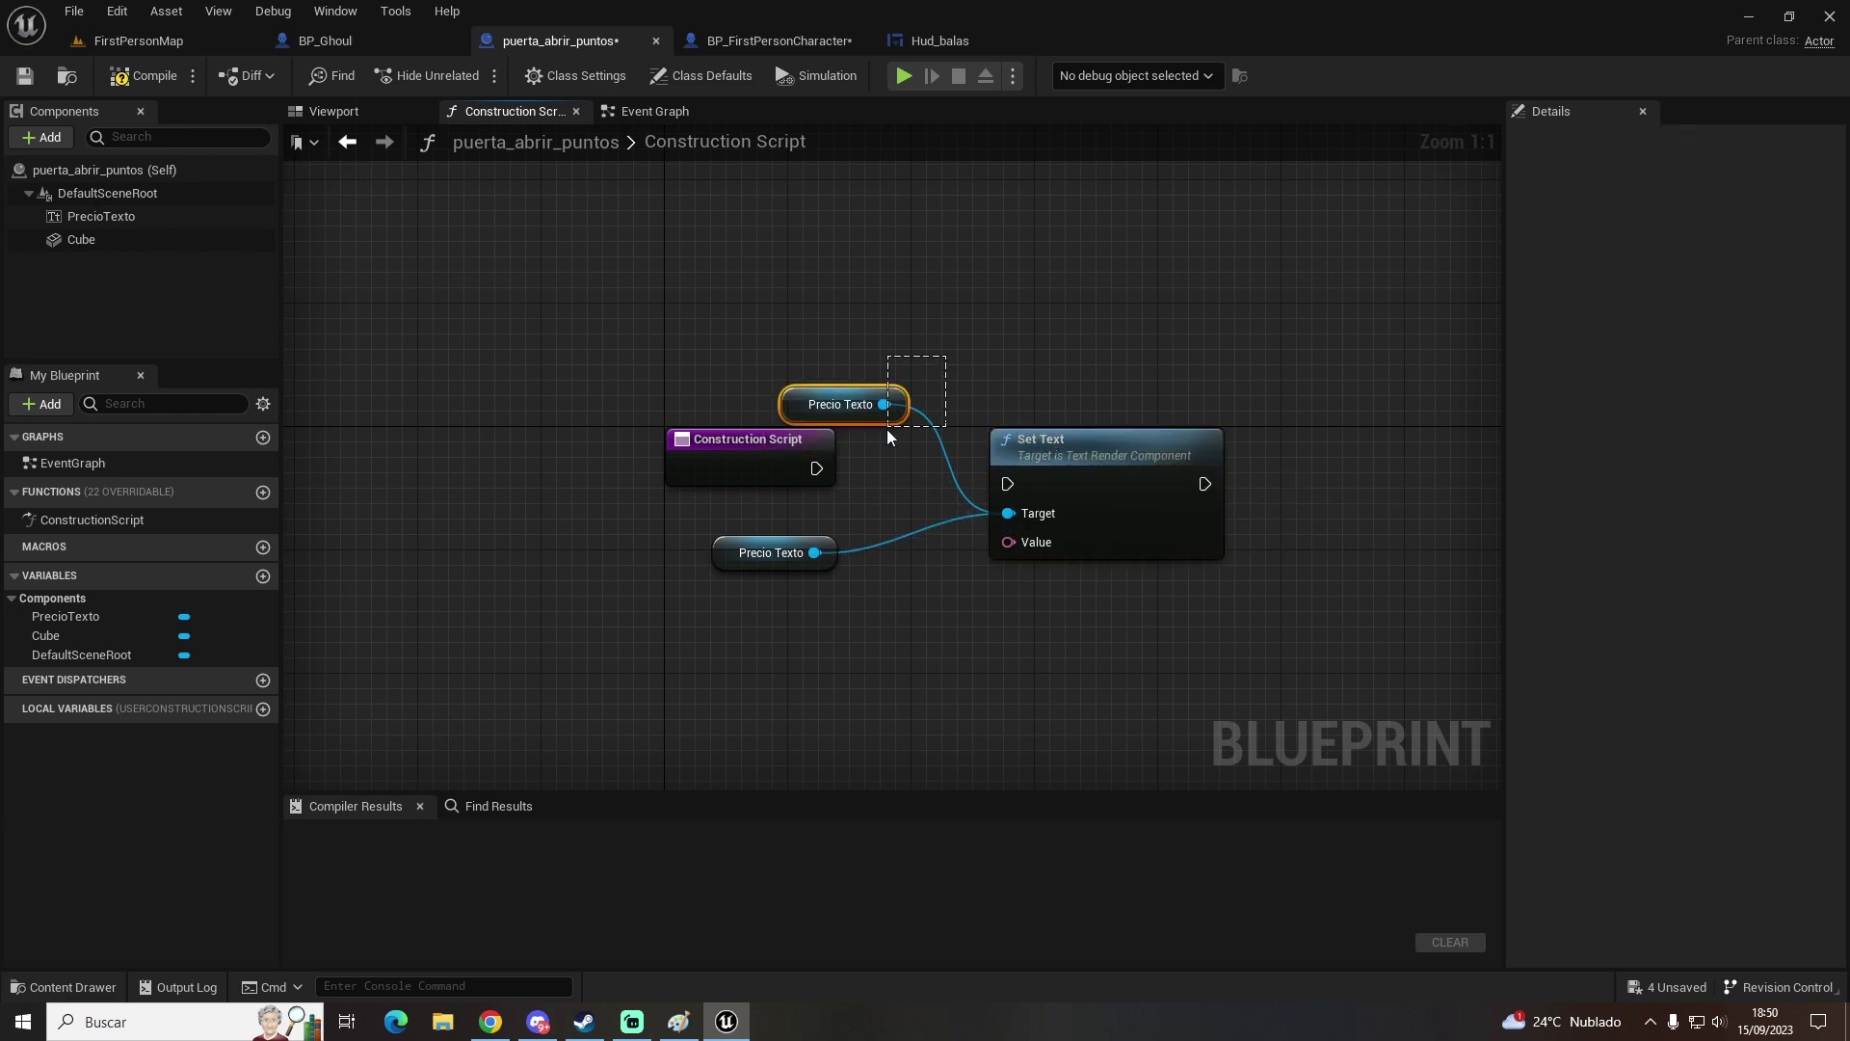
drag(792, 474, 805, 472)
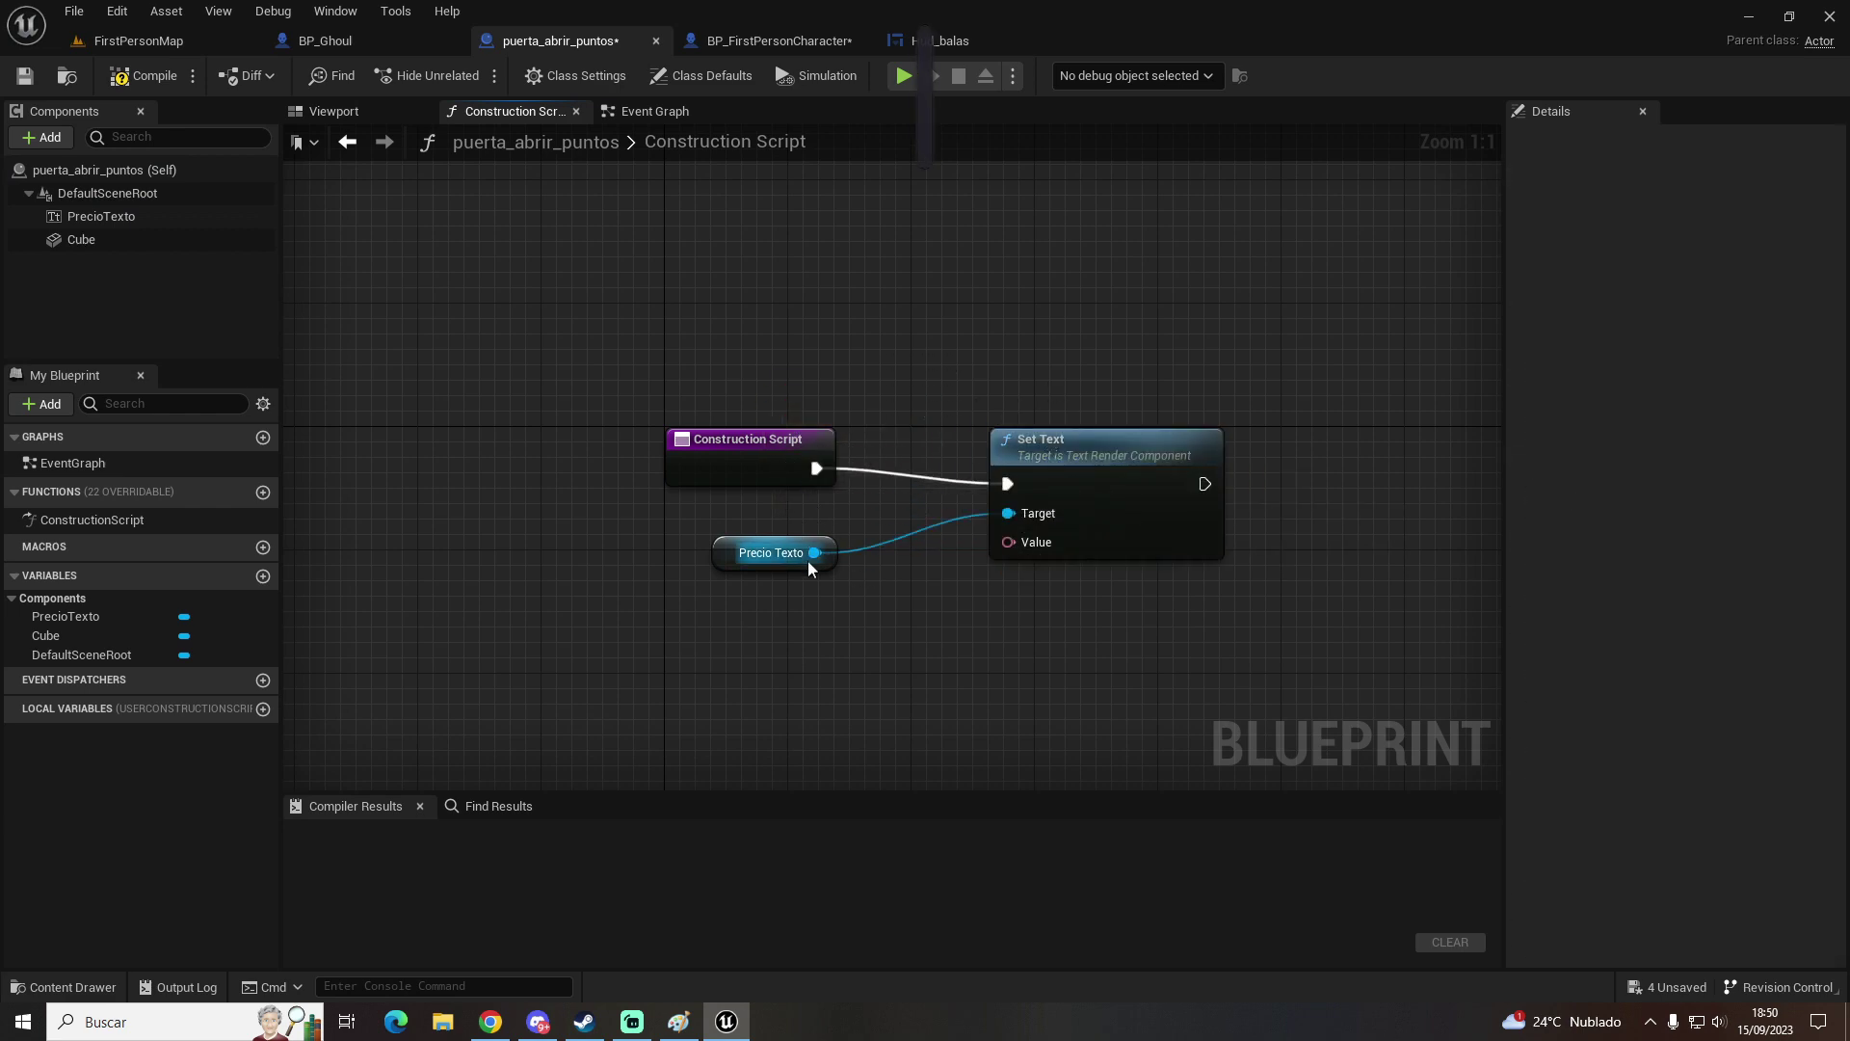
Step: Add an Integer64 variable PuntosCosto to the door, then compile and save
click(263, 576)
text(PuntosC)
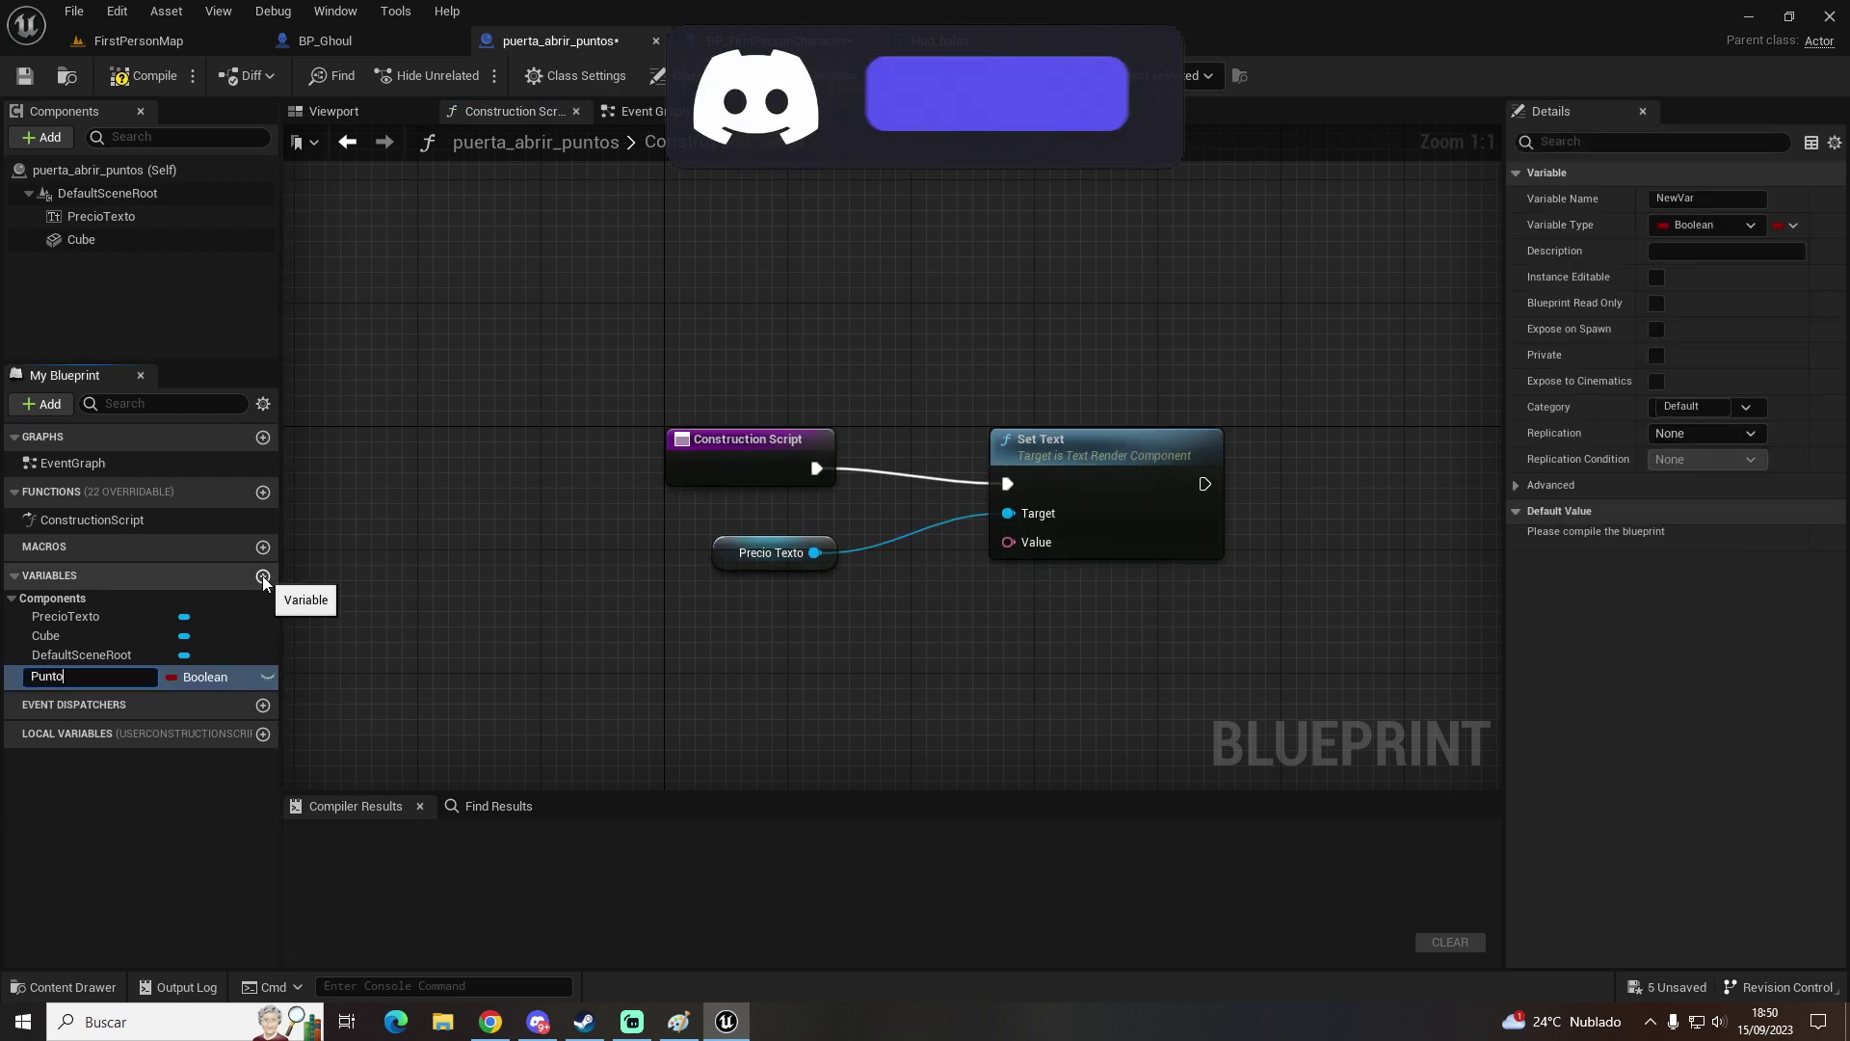
text(osto)
key(Return)
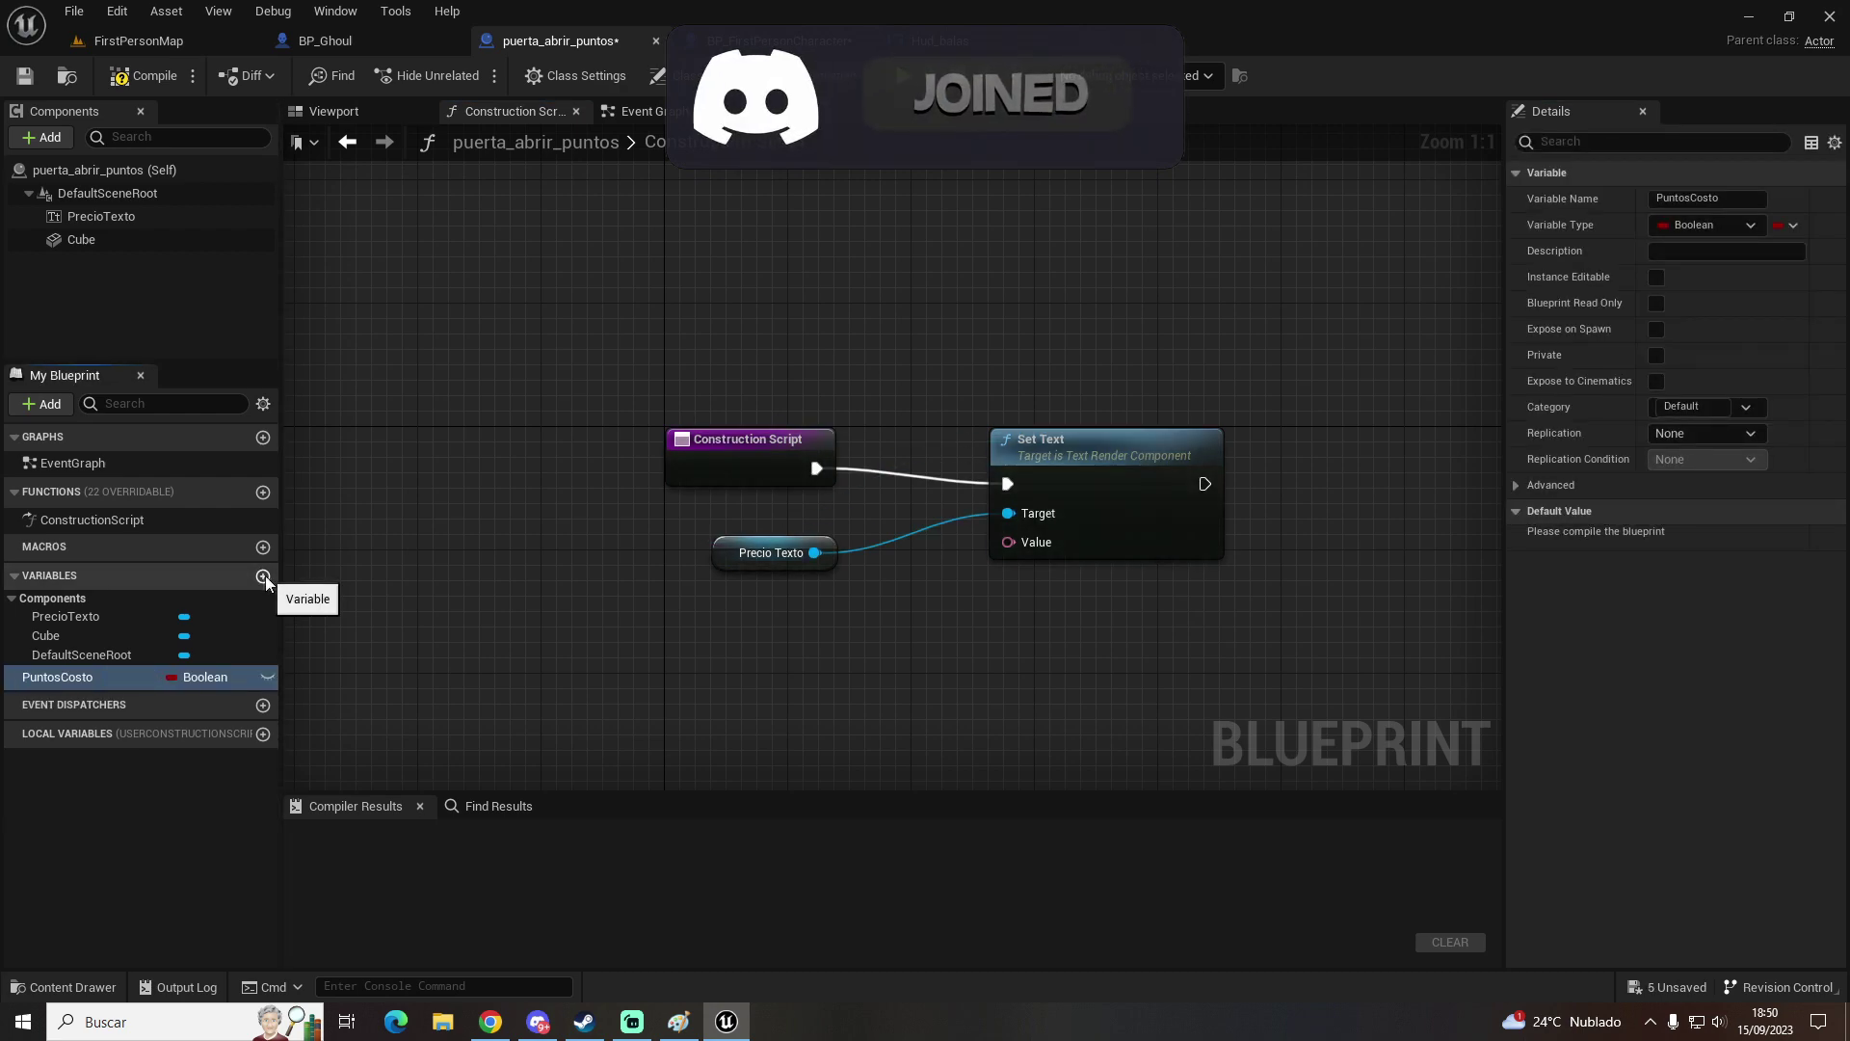
click(205, 677)
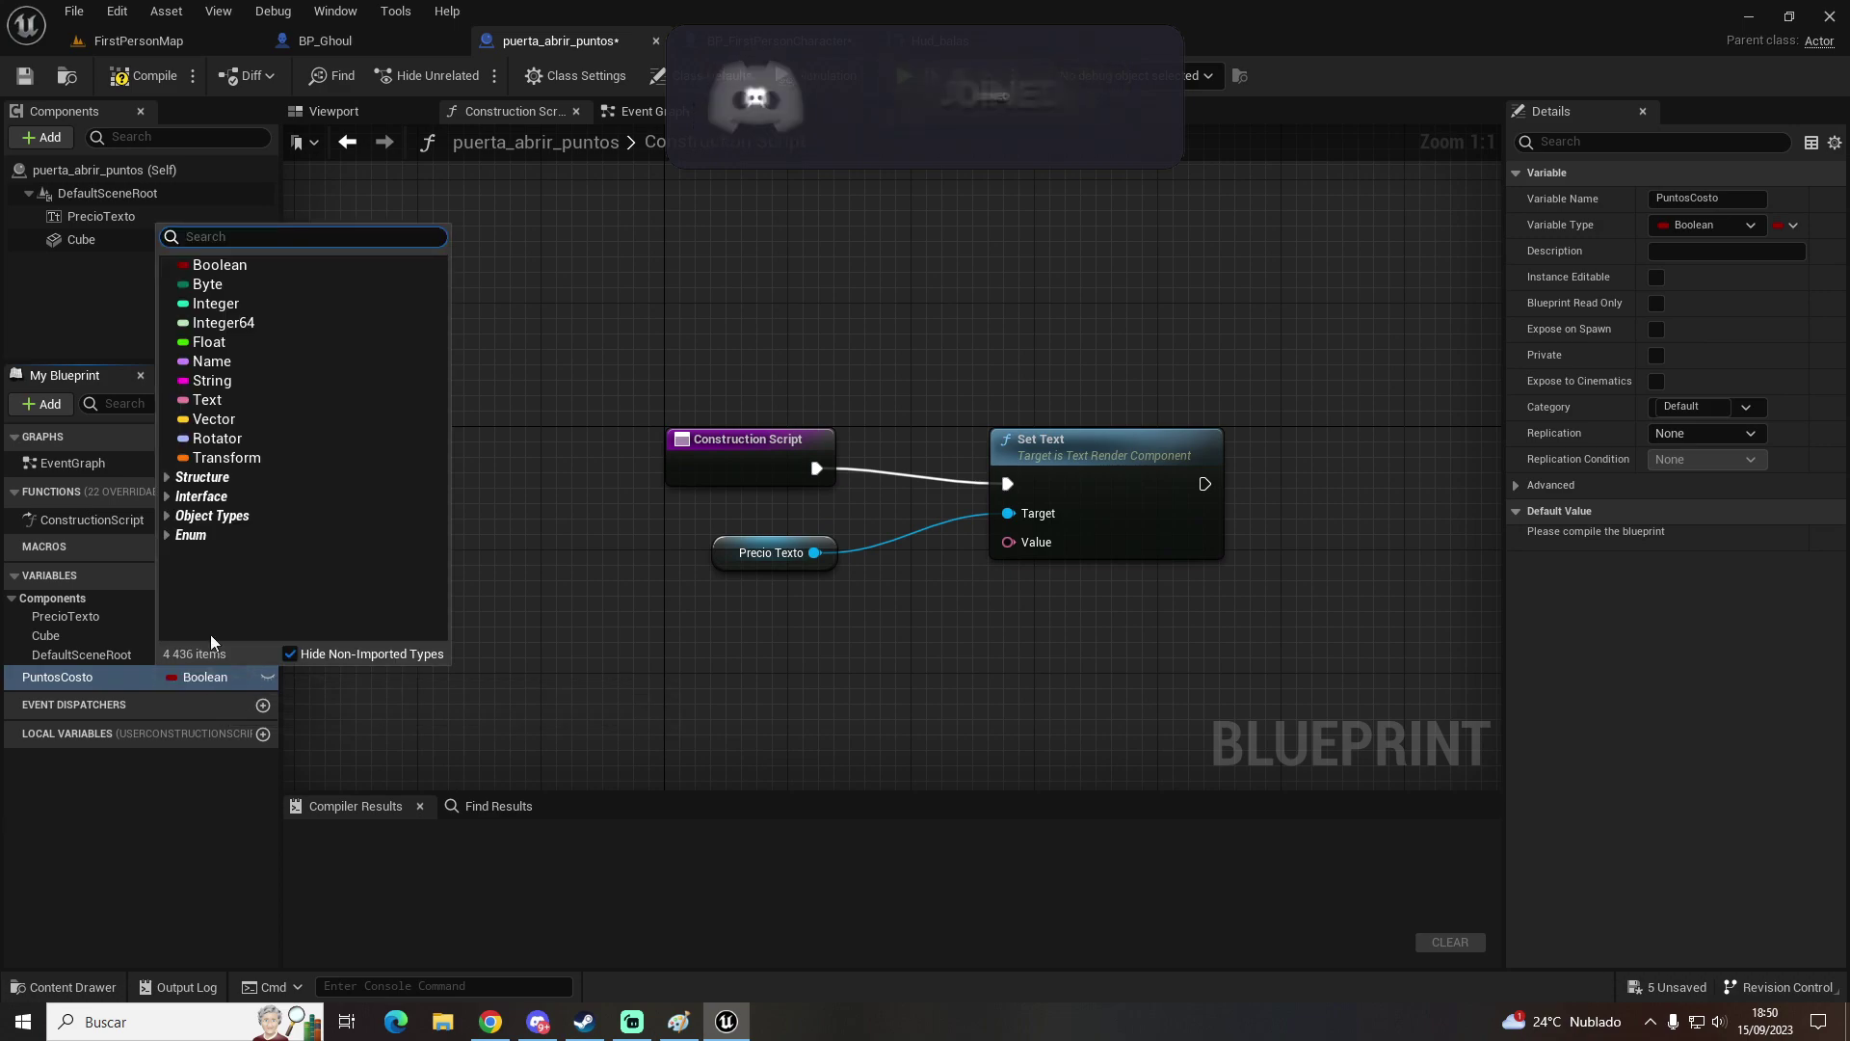
click(232, 325)
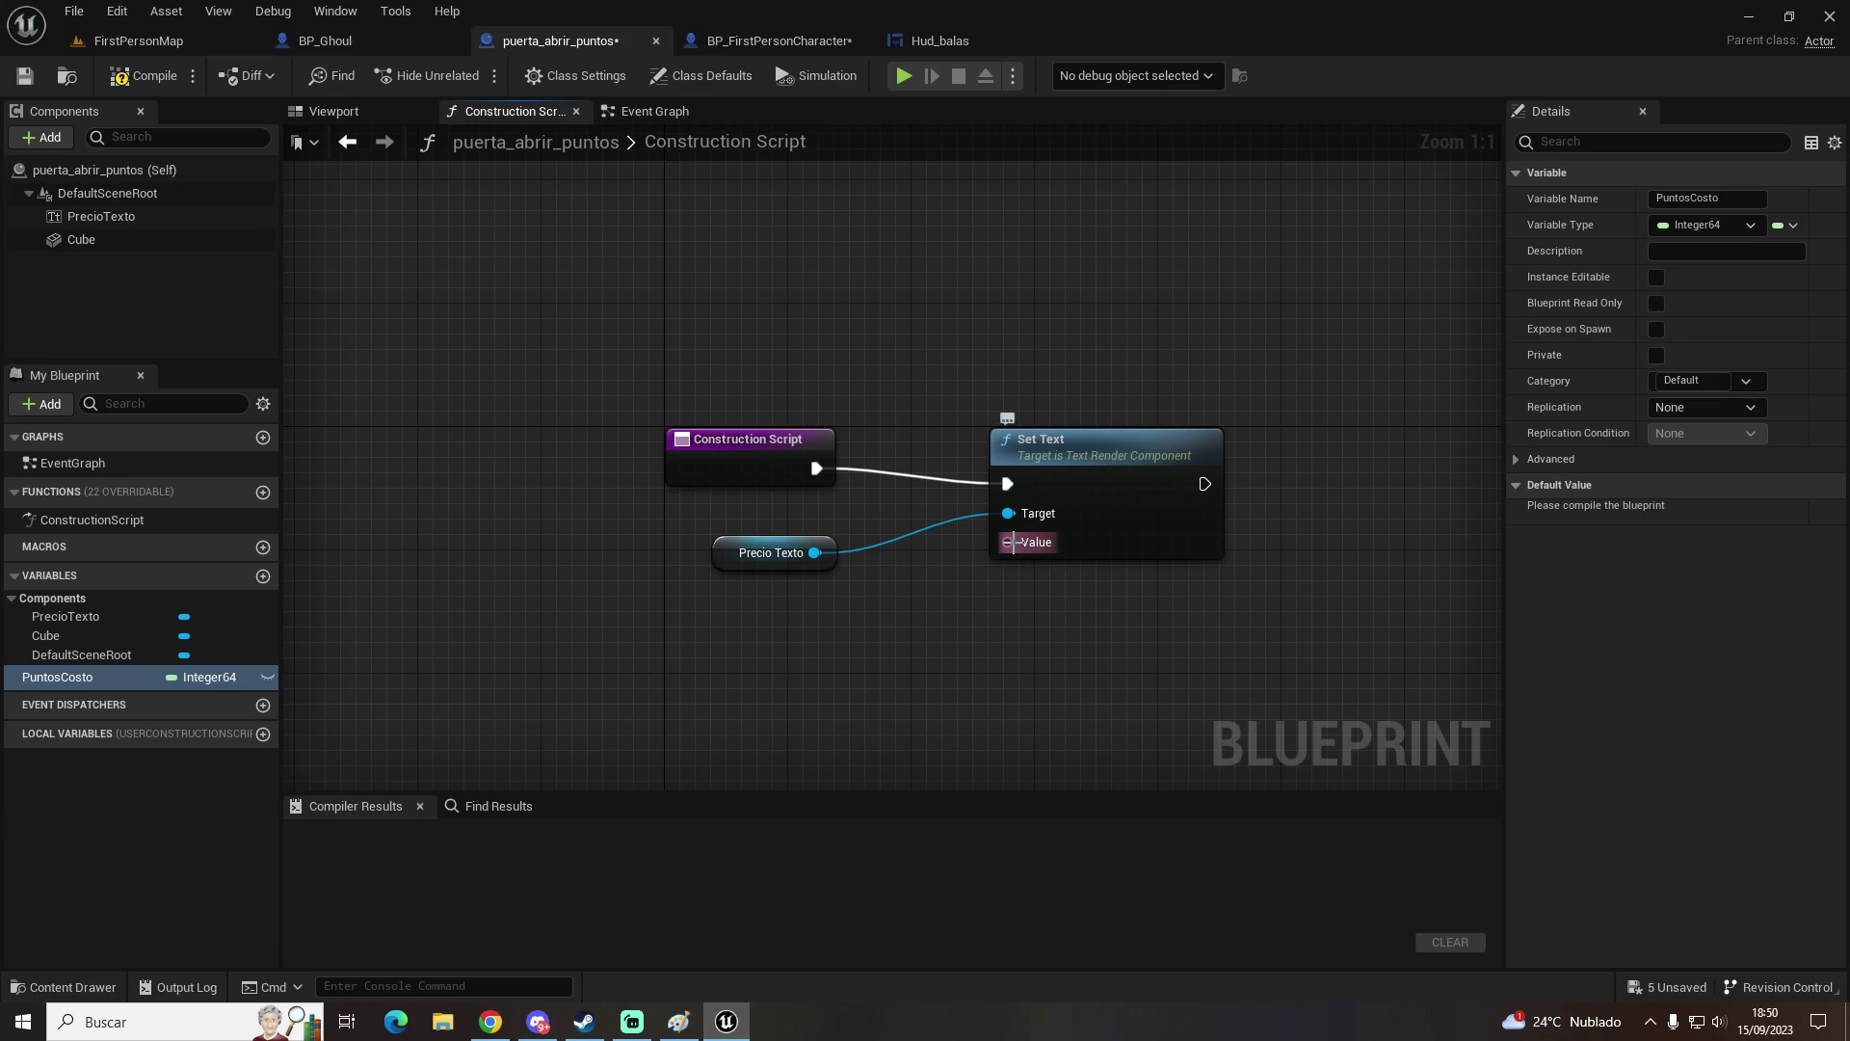
click(144, 75)
click(24, 75)
Step: Feed PuntosCosto into Set Text's Value, recompile, save, and start a playtest
drag(92, 678, 671, 634)
click(721, 649)
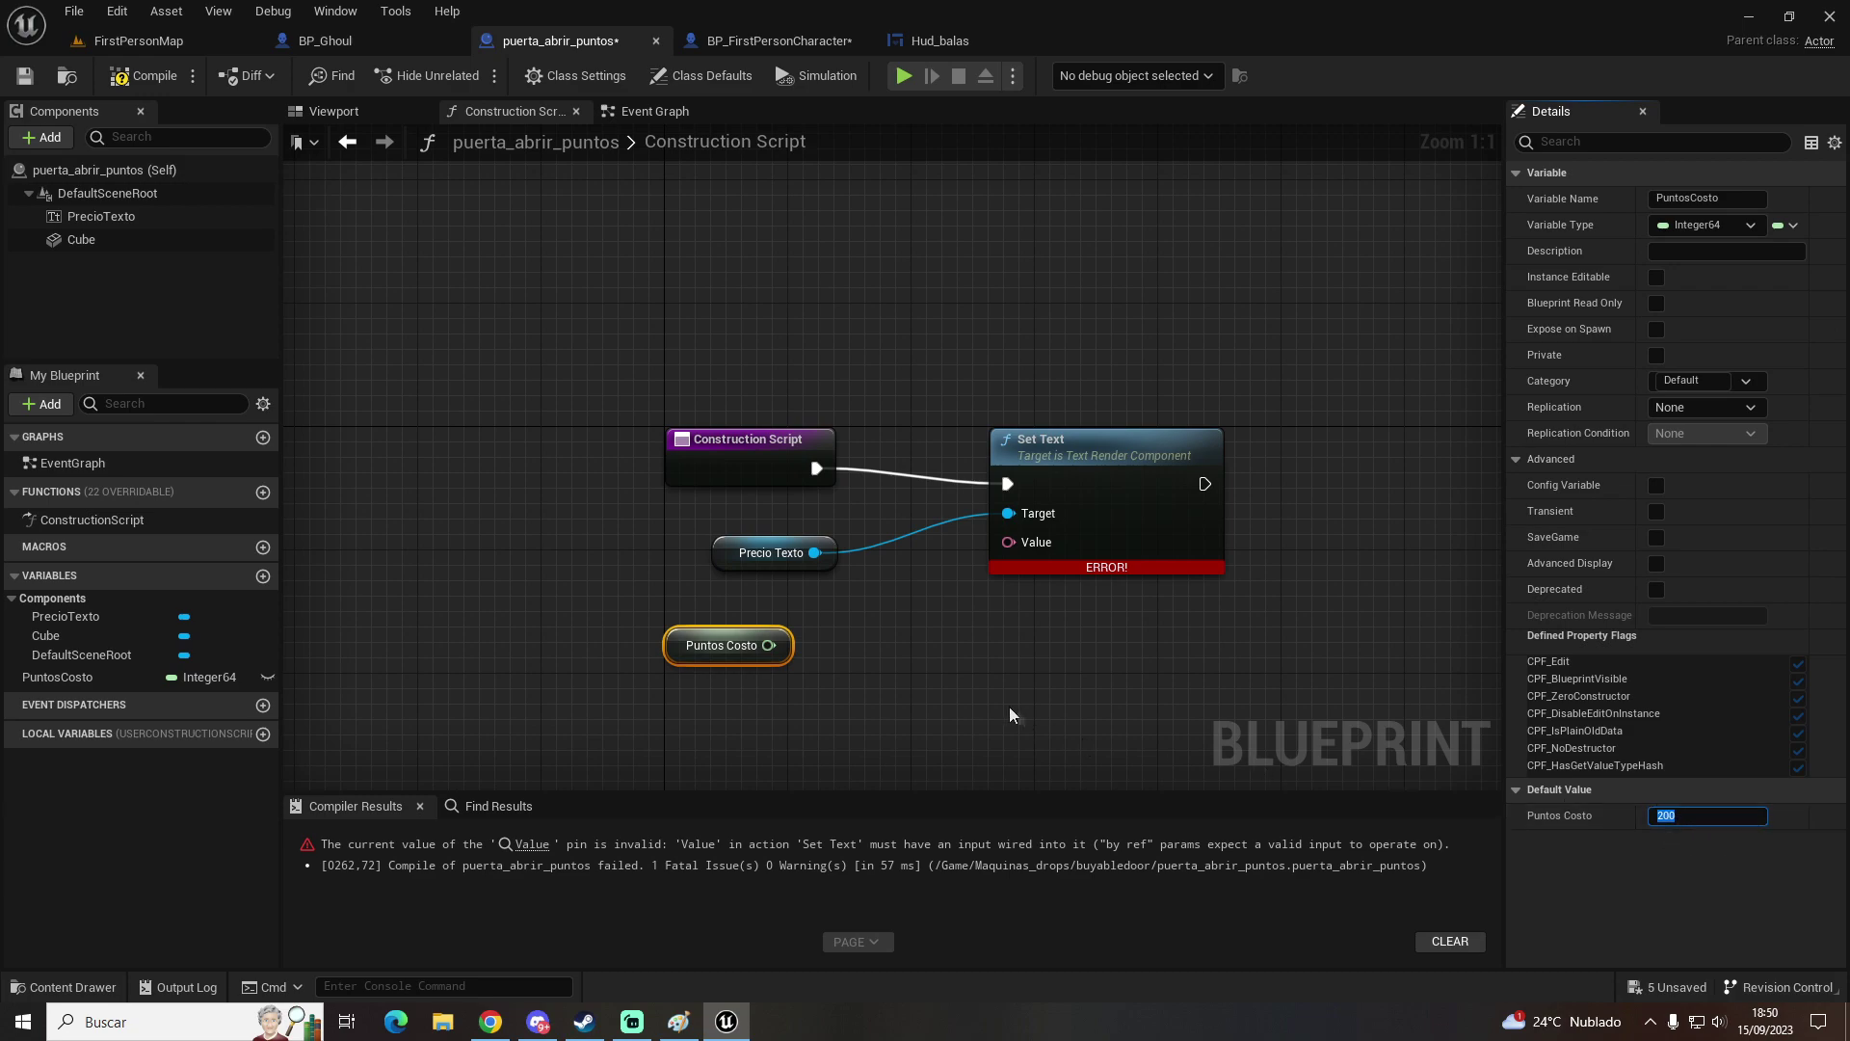
drag(768, 645, 1043, 542)
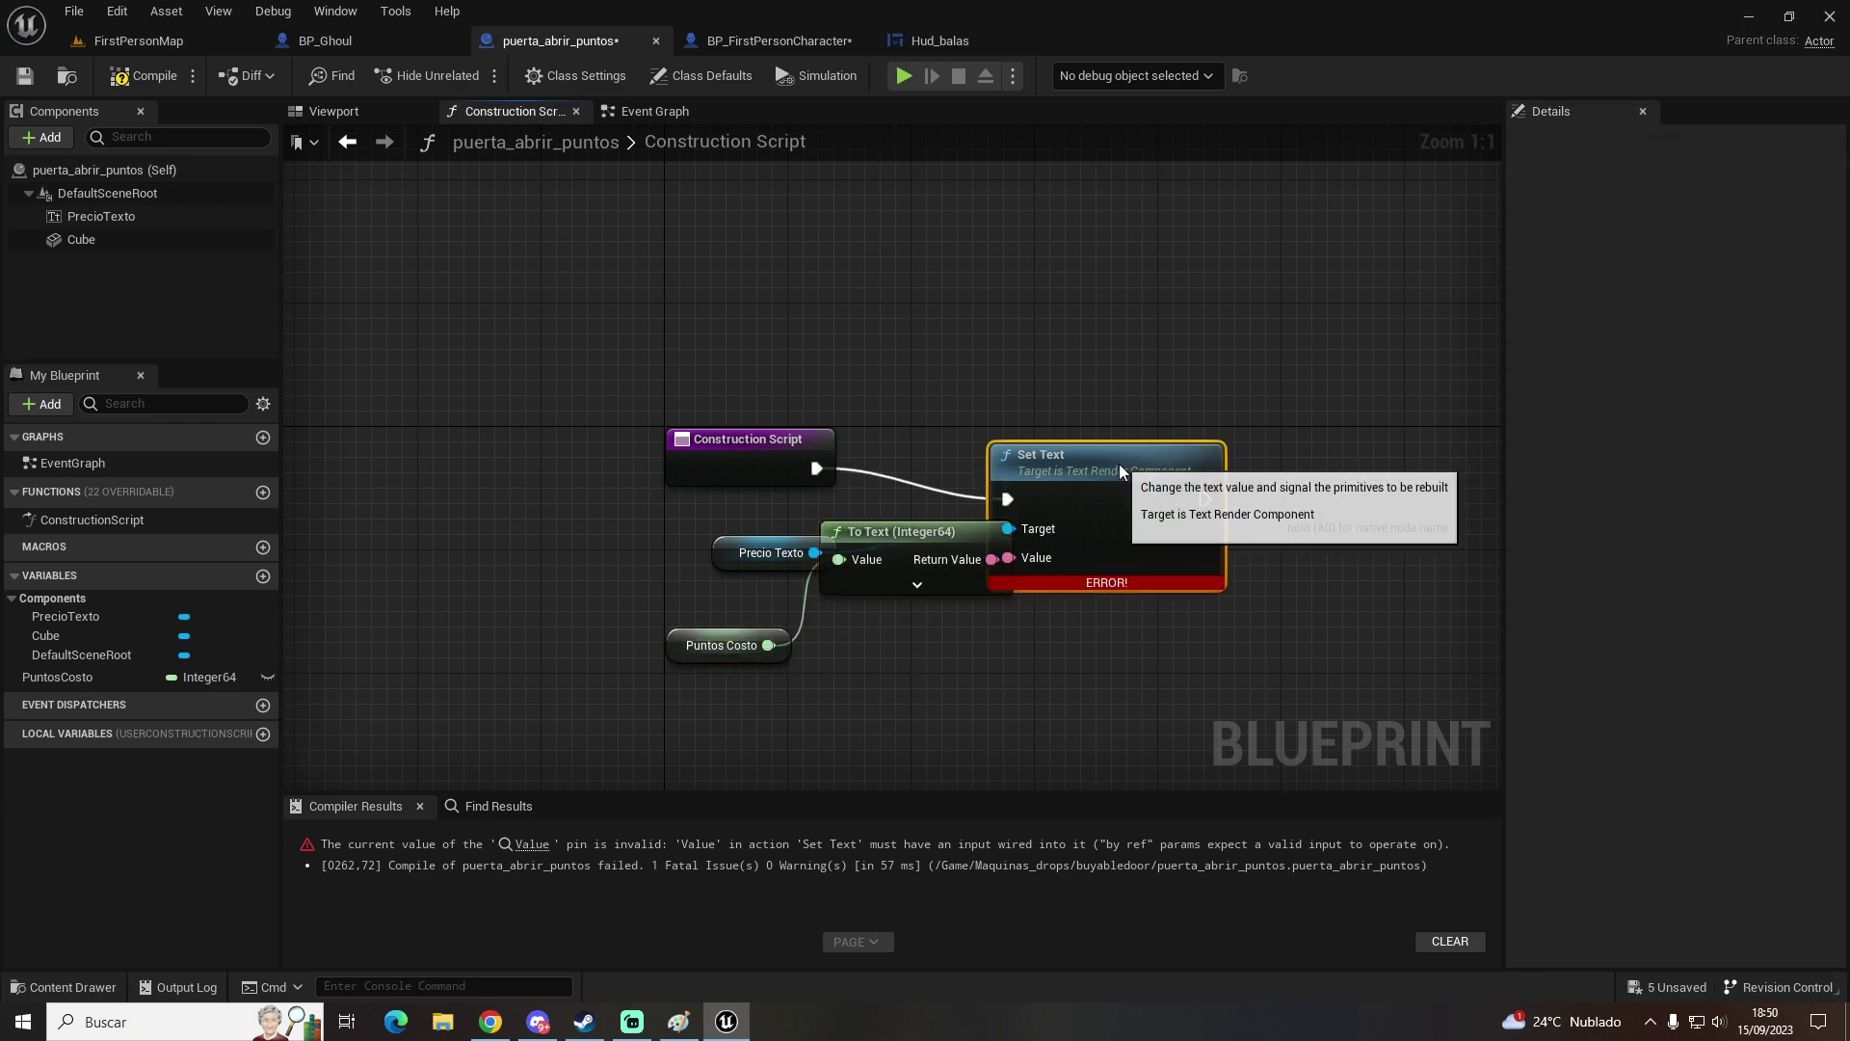
drag(1123, 458, 1168, 458)
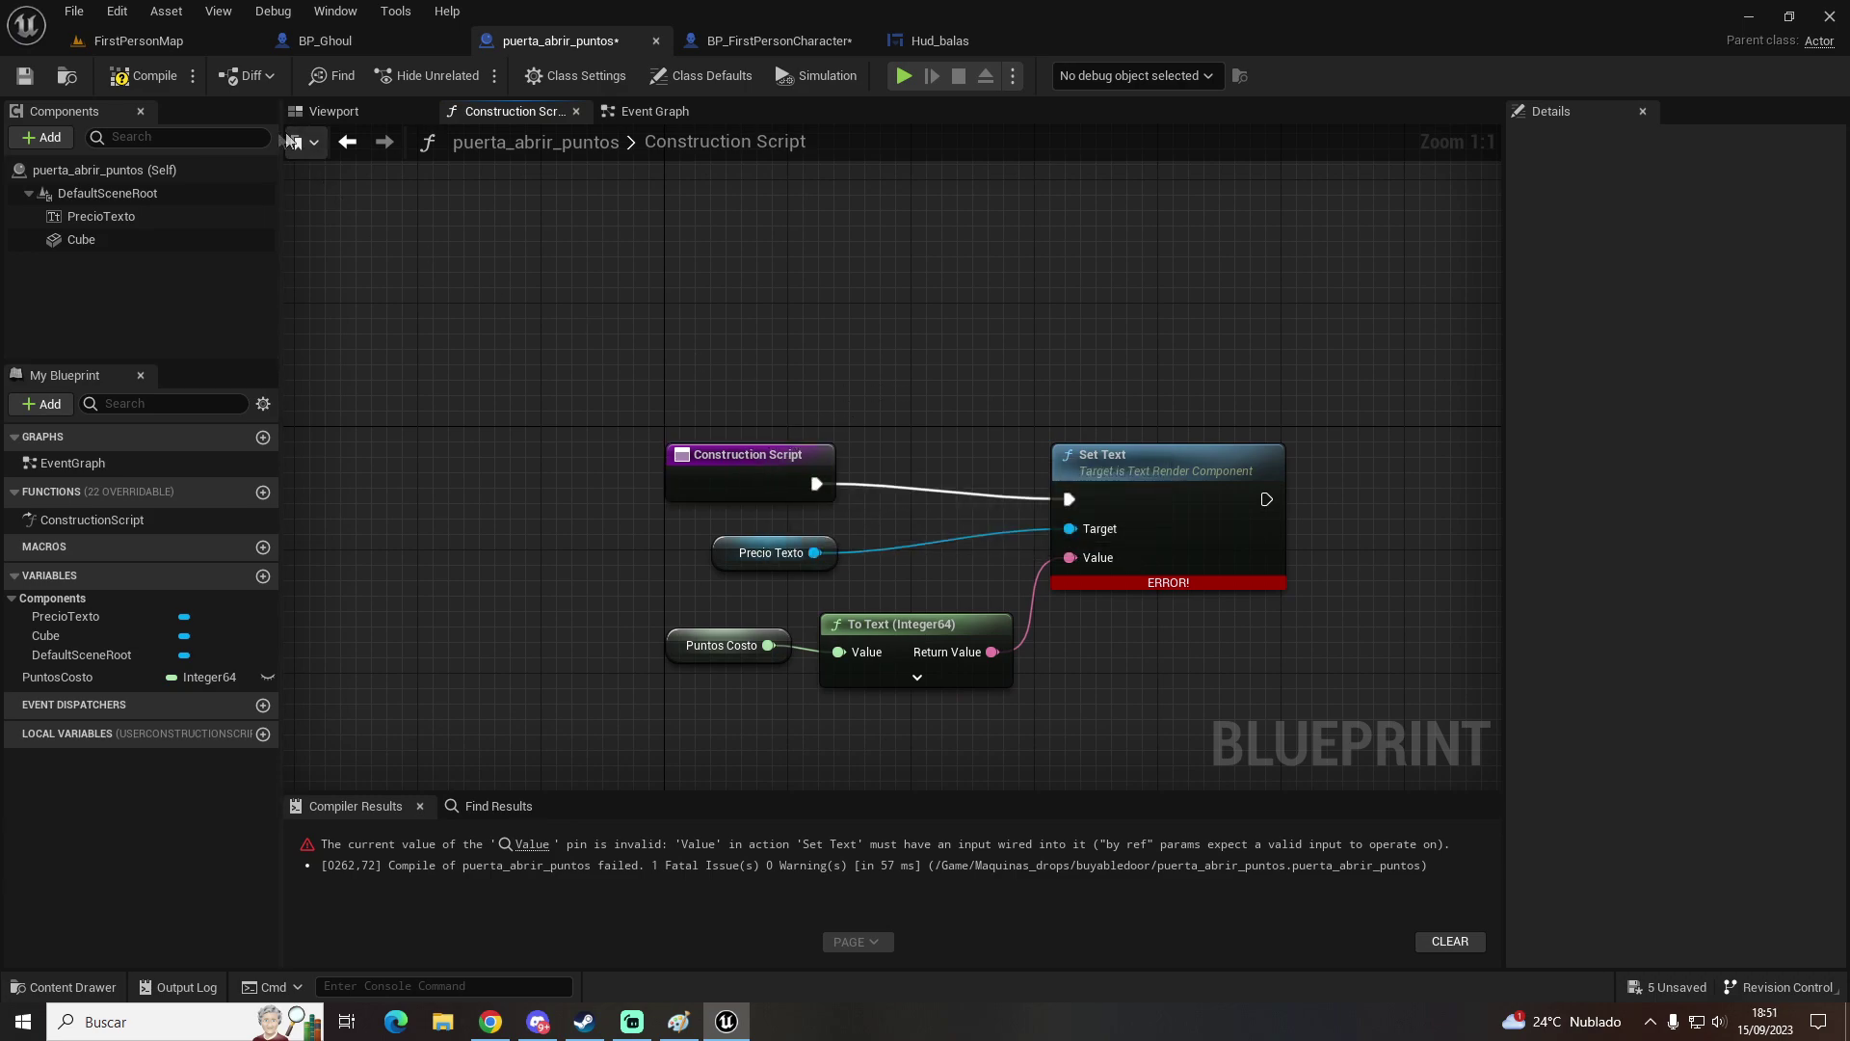
click(154, 77)
click(24, 75)
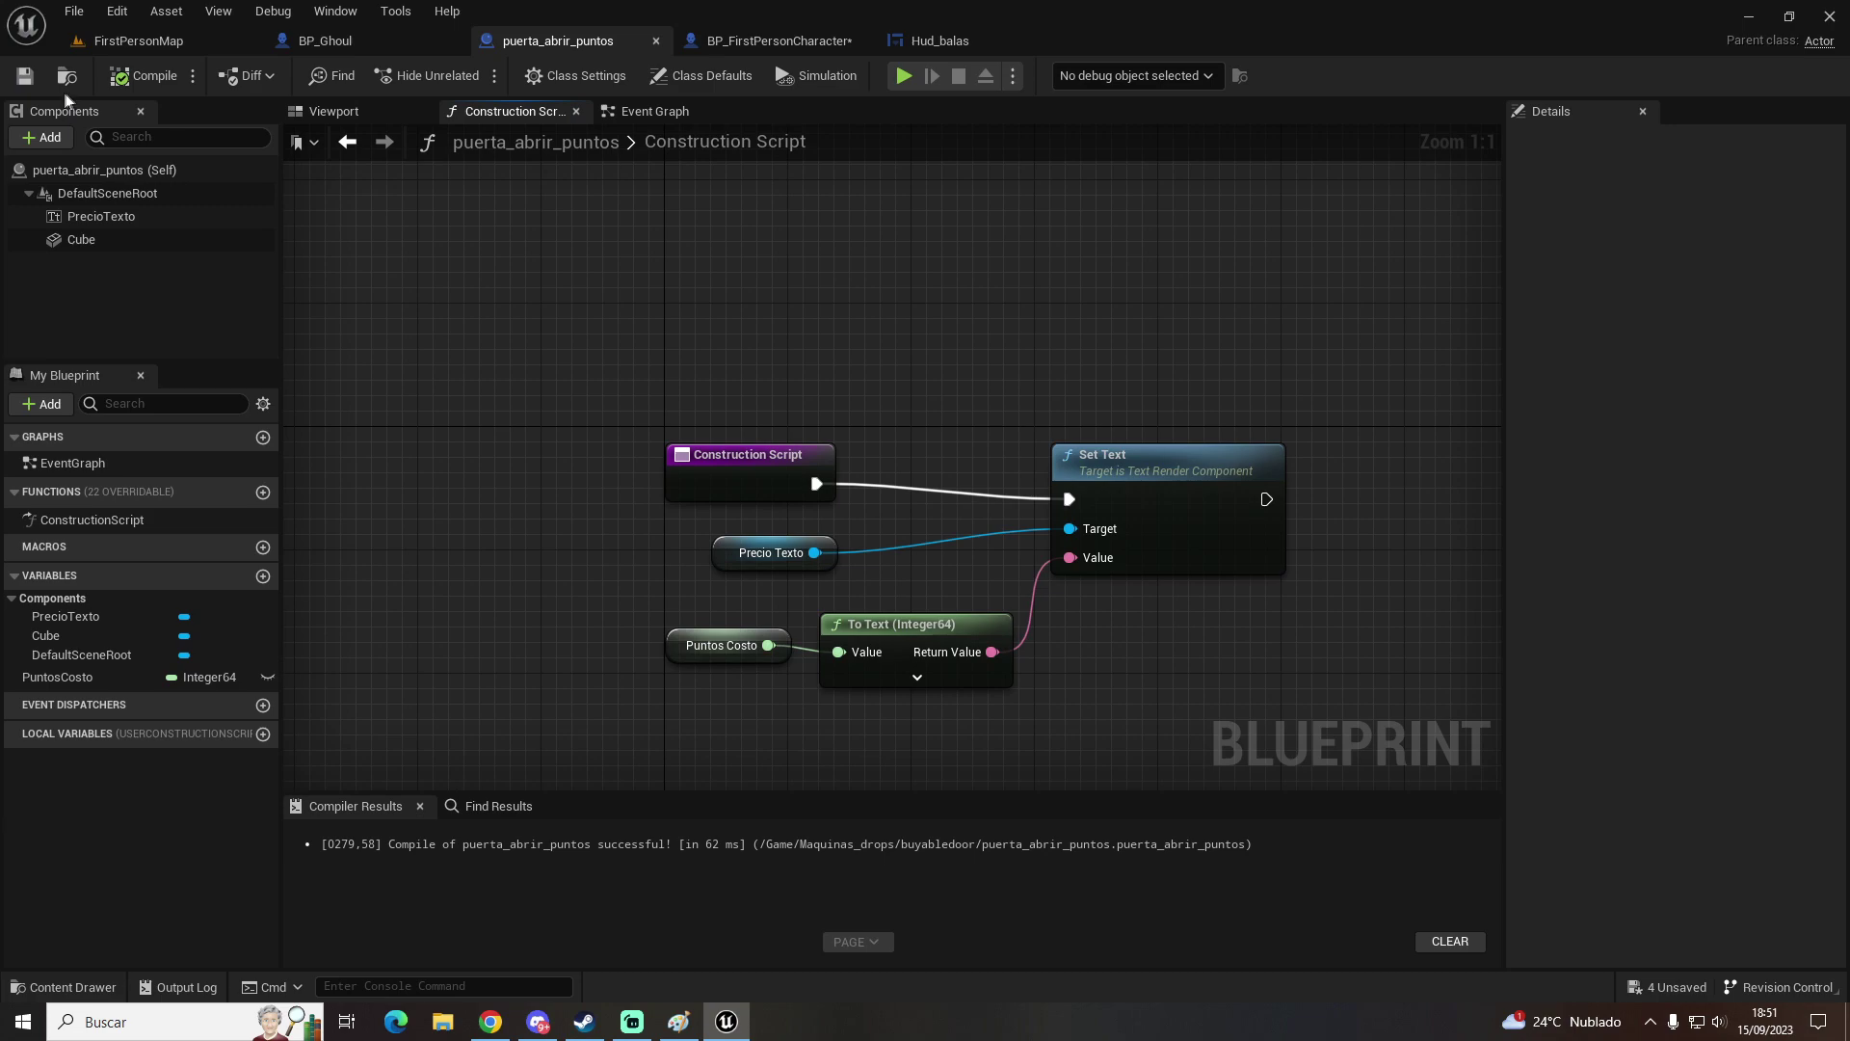
key(alt+p)
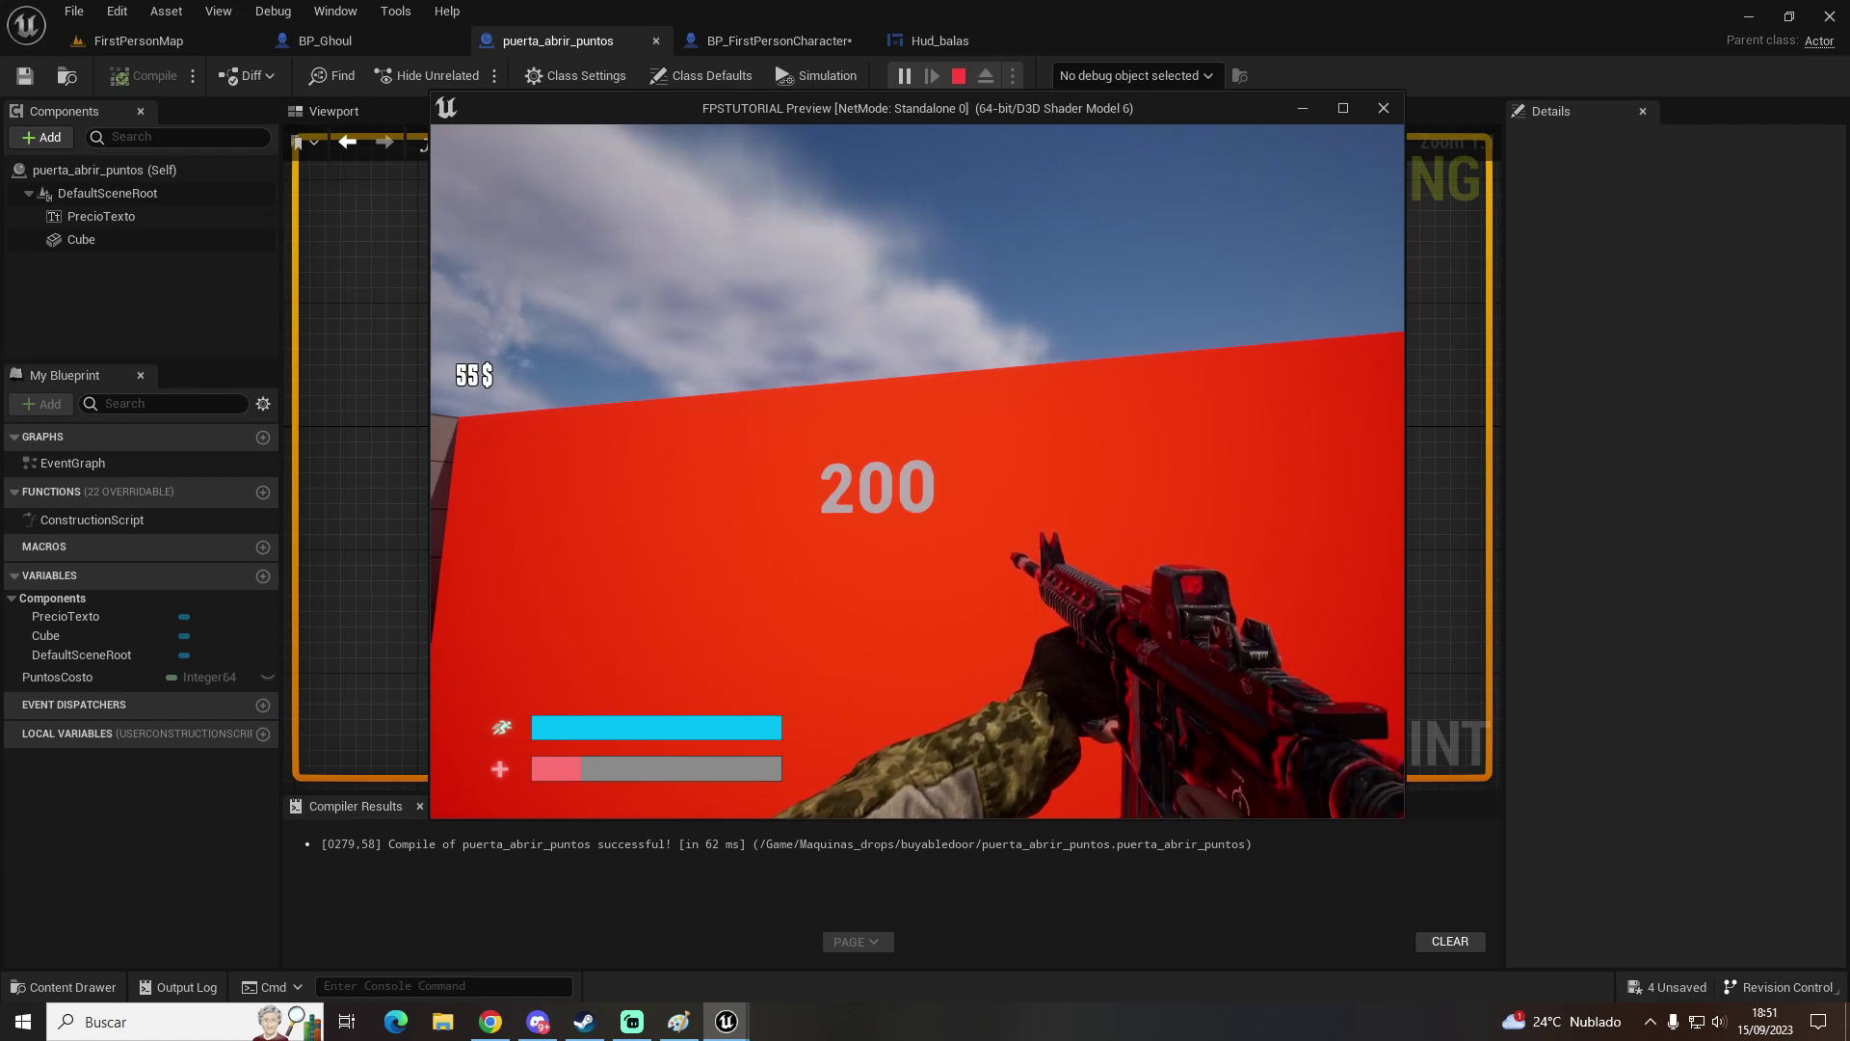
key(Escape)
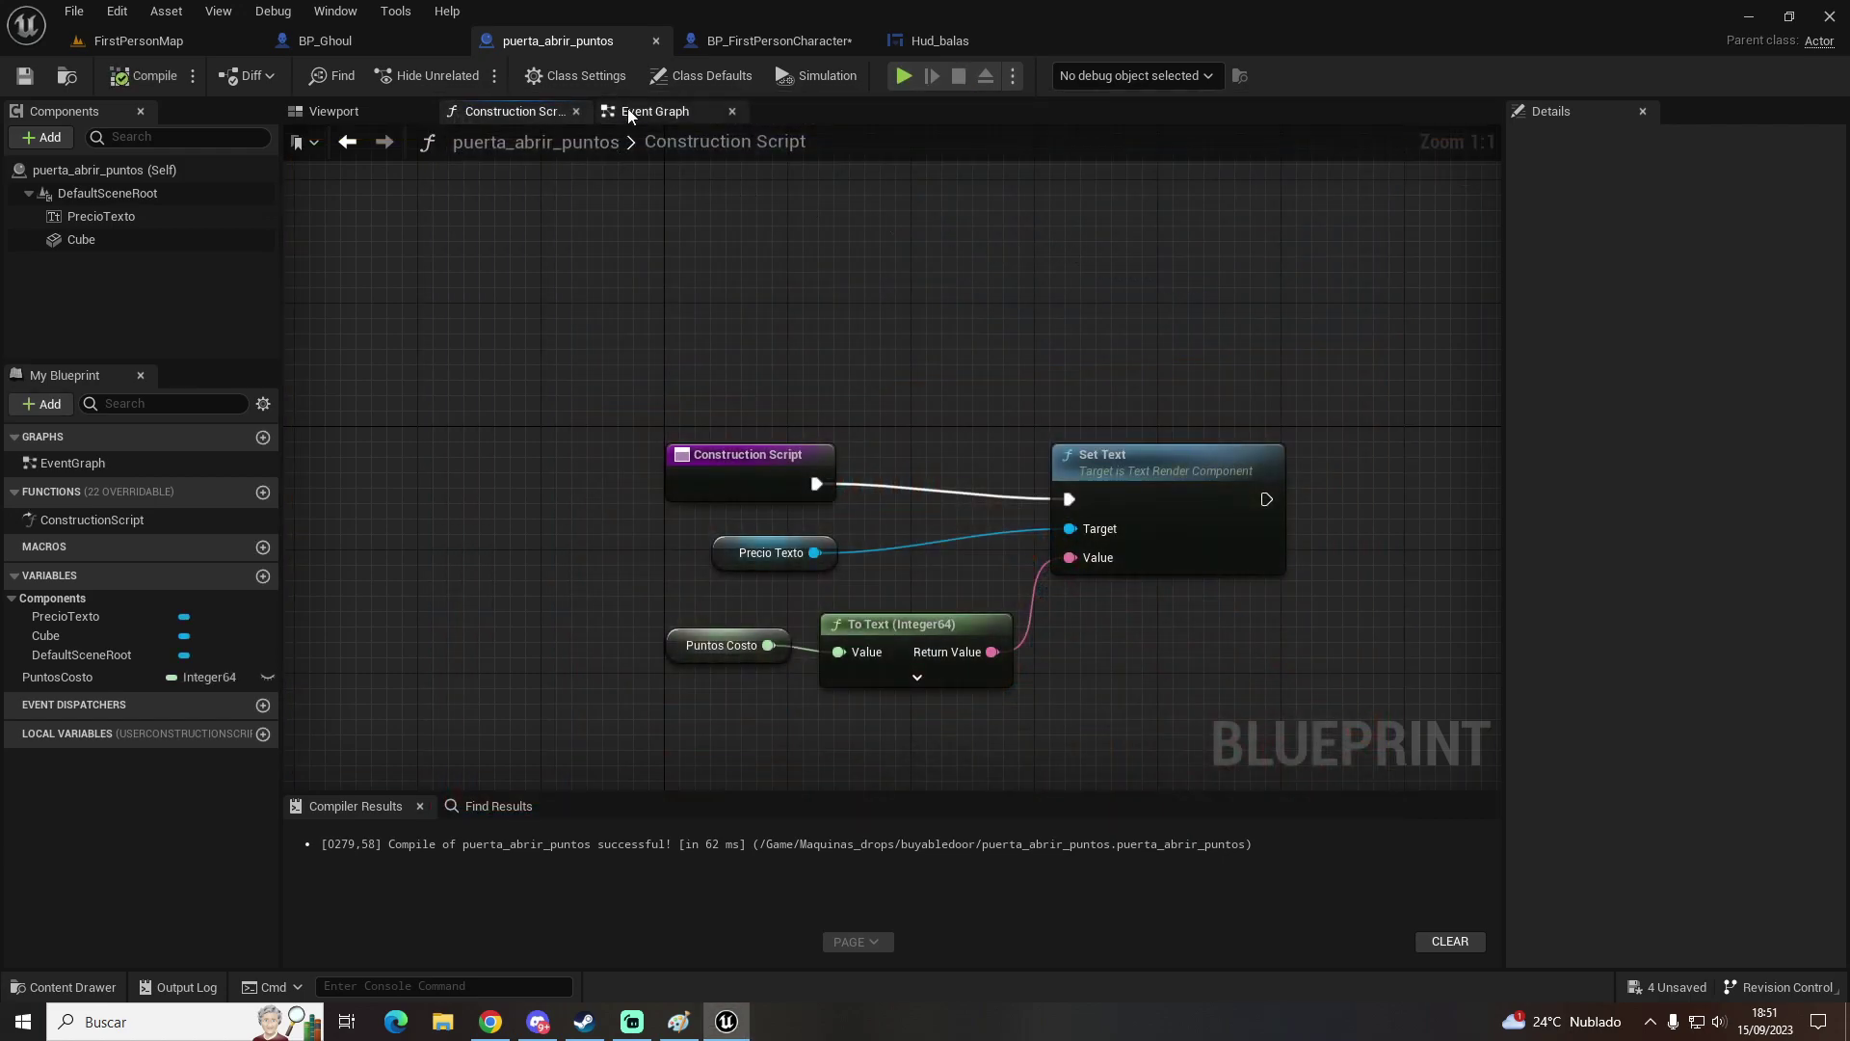
Step: Add a Box Collision component to the door blueprint
click(628, 113)
right_drag(854, 257, 865, 333)
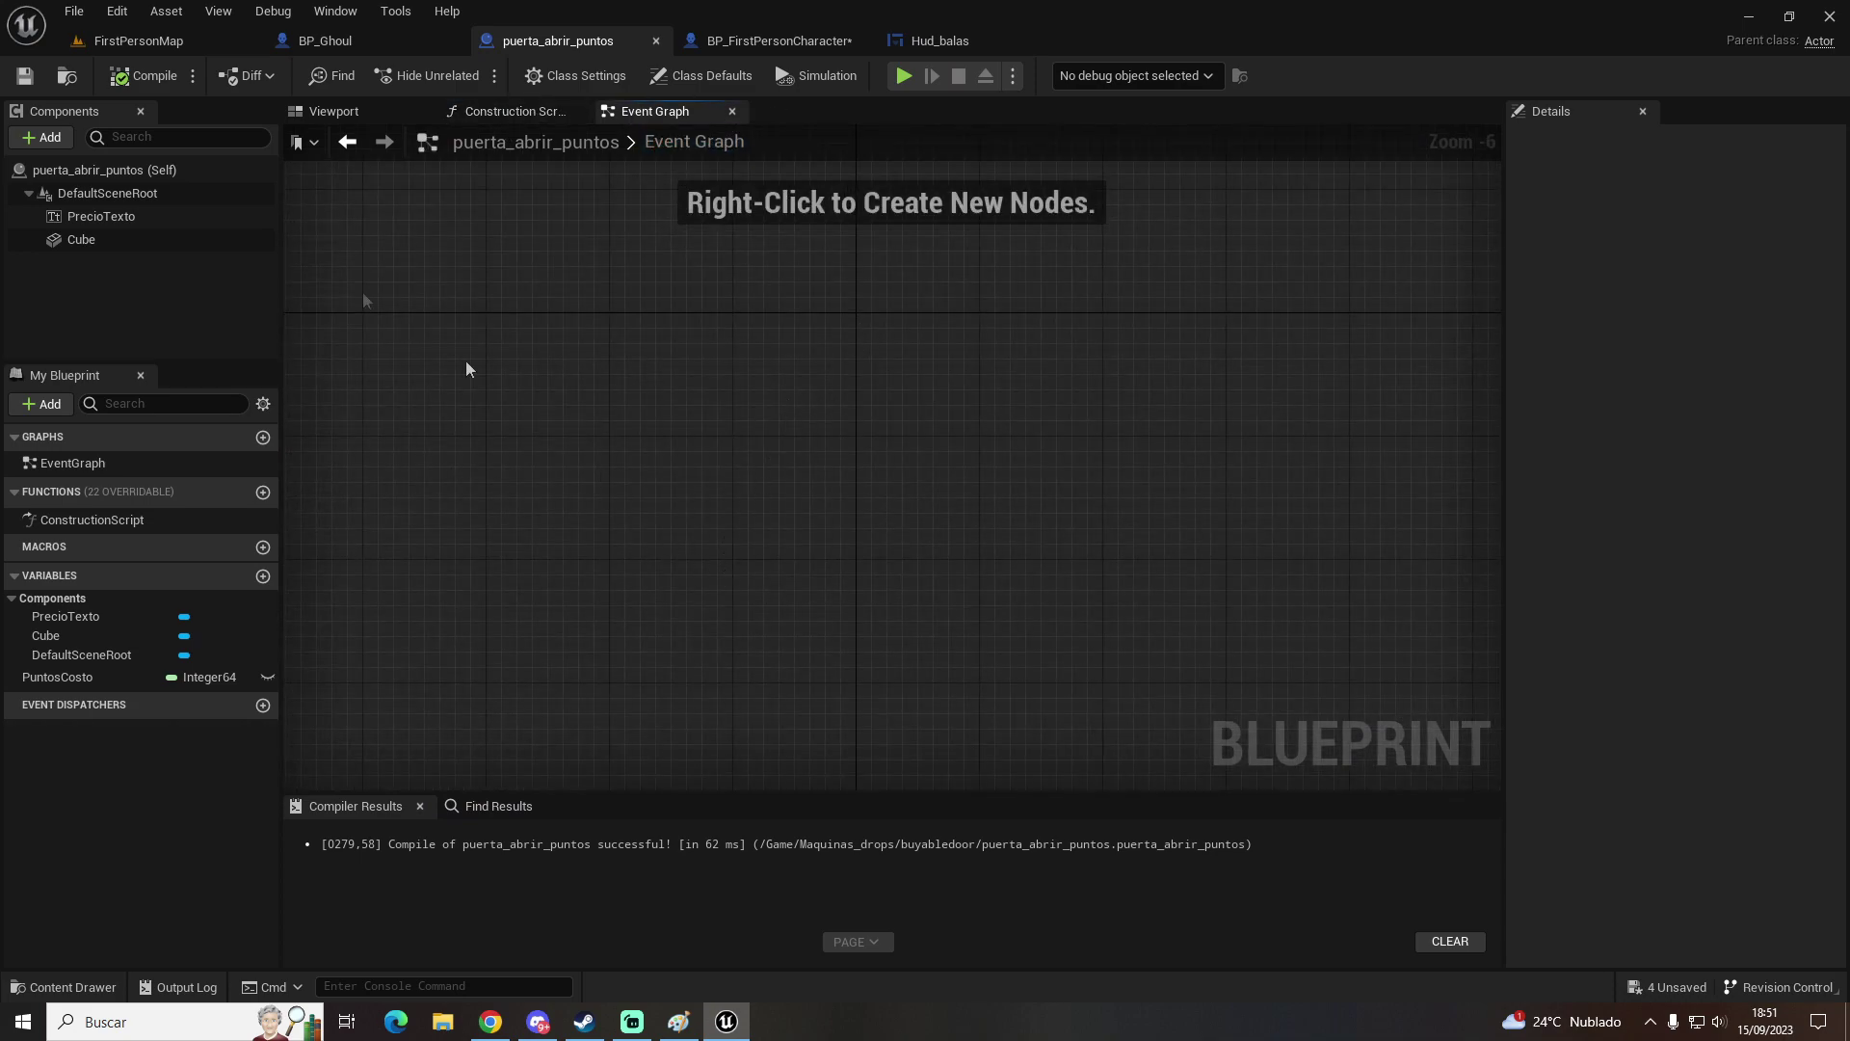
click(39, 139)
text(ox)
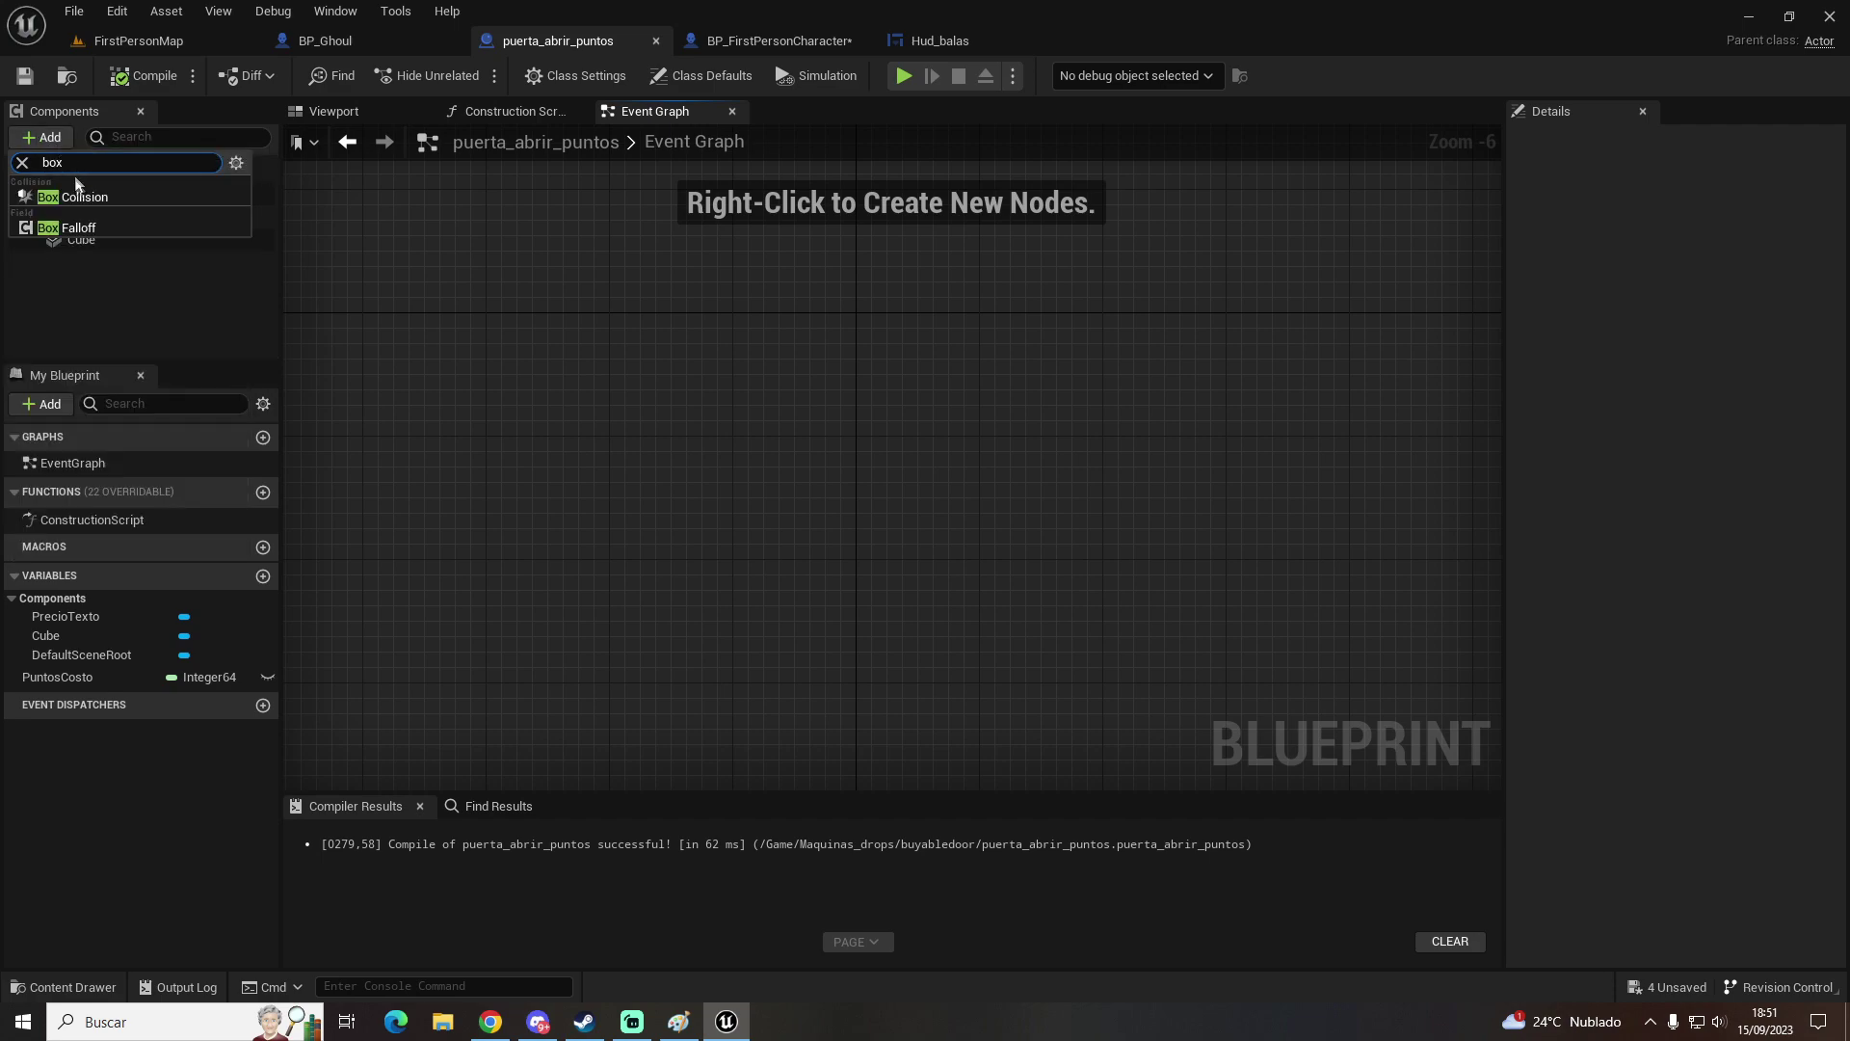
click(71, 198)
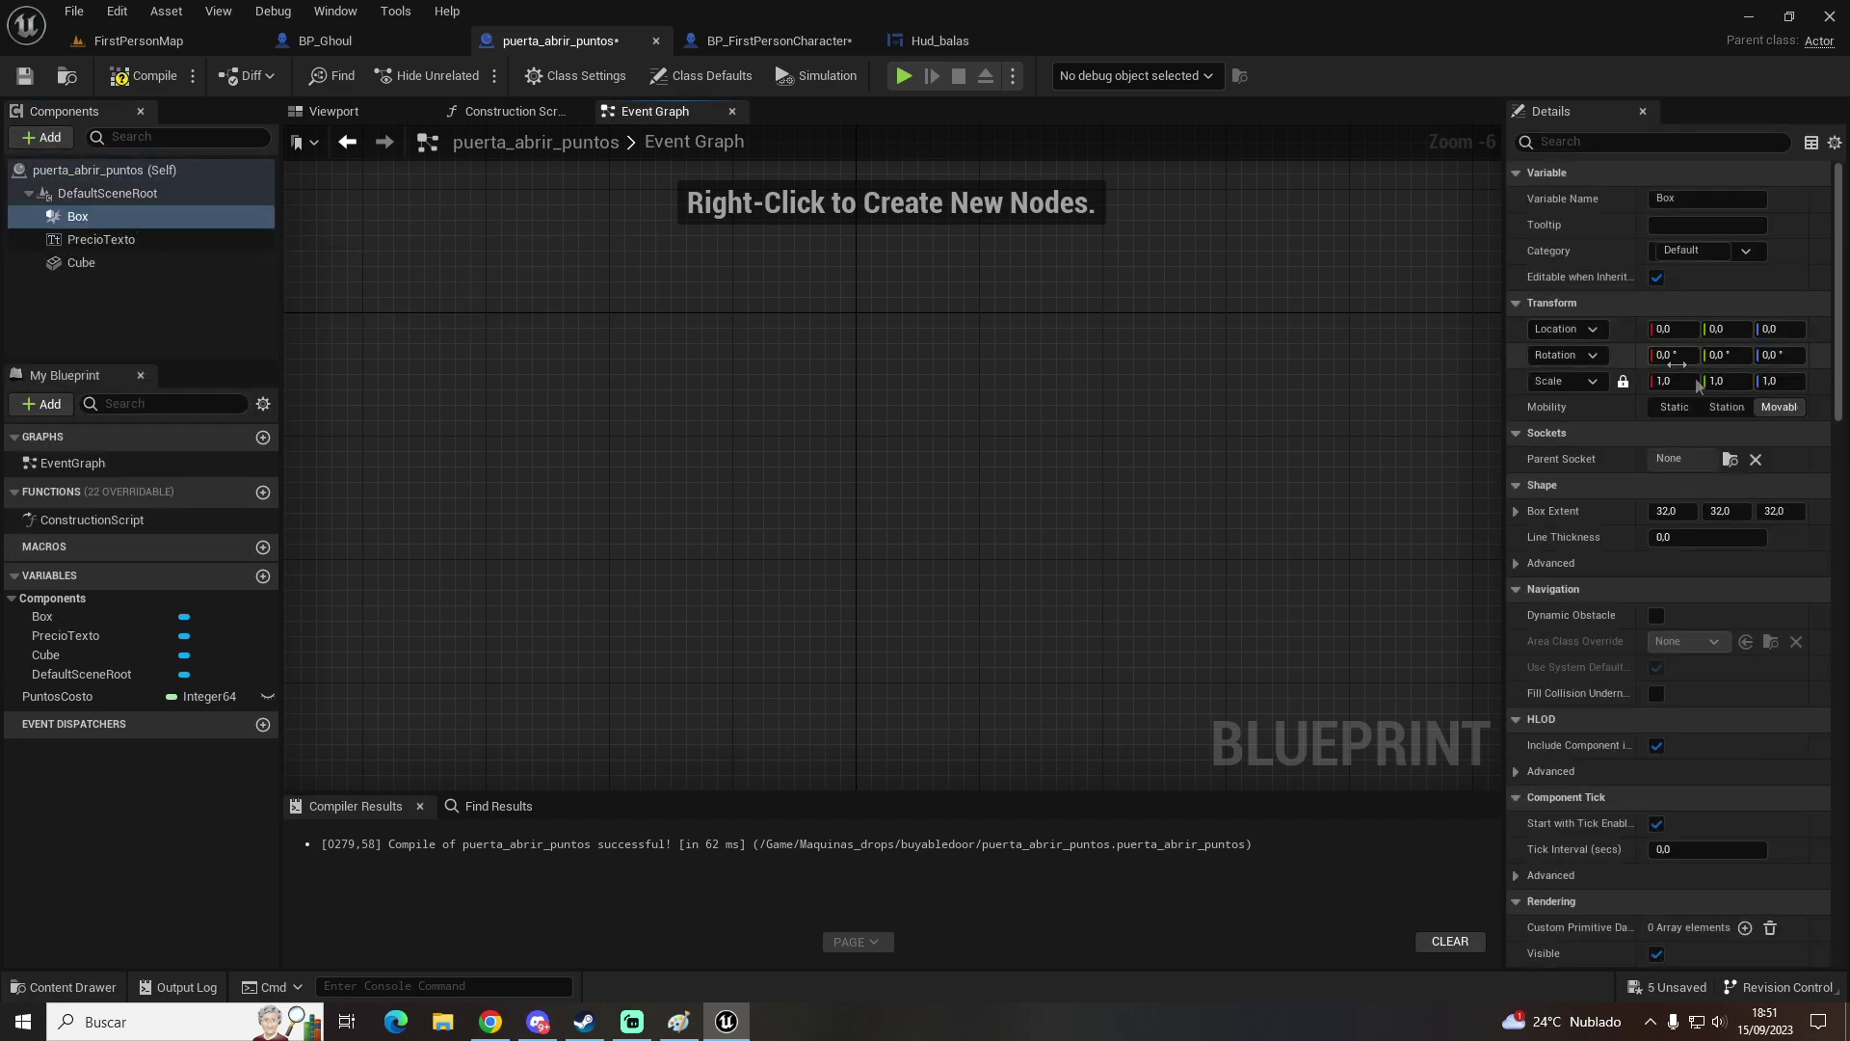
Step: Raise the box collision up the door and create its On Component Begin Overlap event
click(342, 117)
mouse_move(859, 455)
mouse_down()
mouse_move(869, 289)
mouse_move(867, 321)
mouse_up()
key(f)
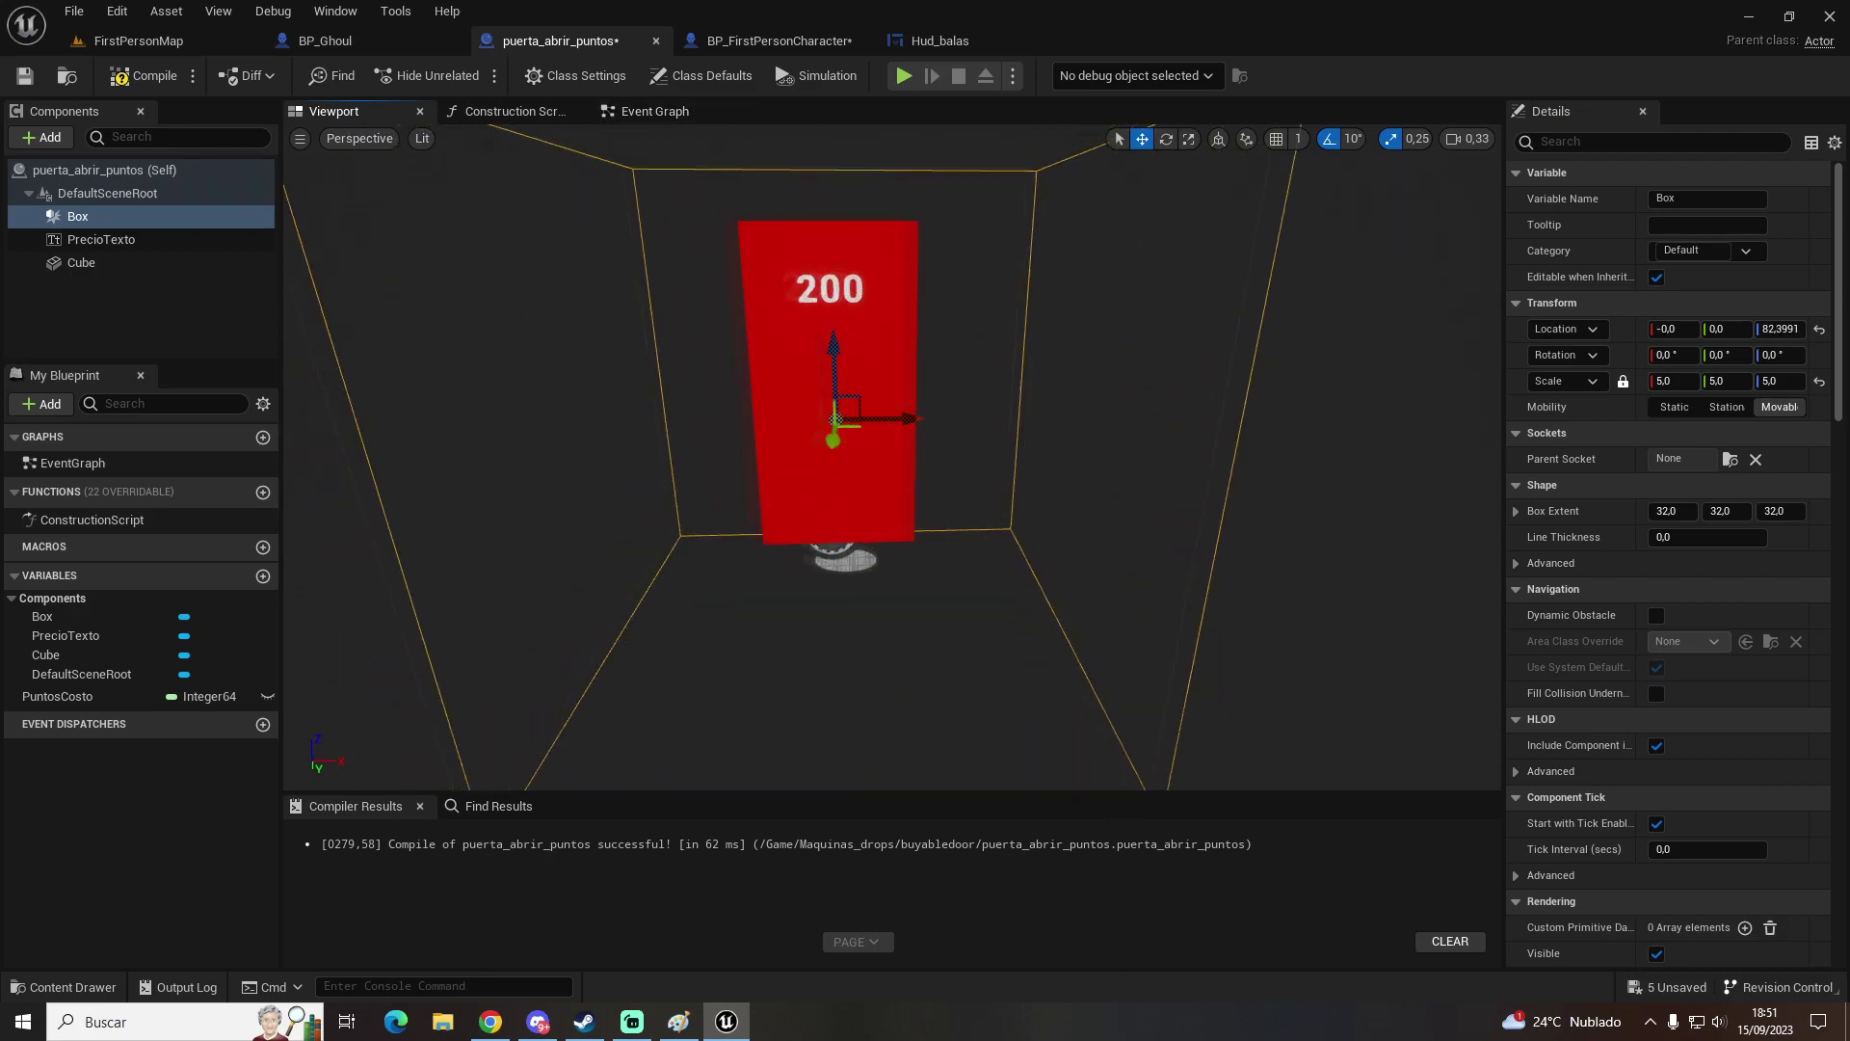
scroll(1692, 620, down, 5)
scroll(1697, 615, down, 5)
scroll(1697, 614, down, 5)
scroll(1710, 479, down, 5)
click(1699, 373)
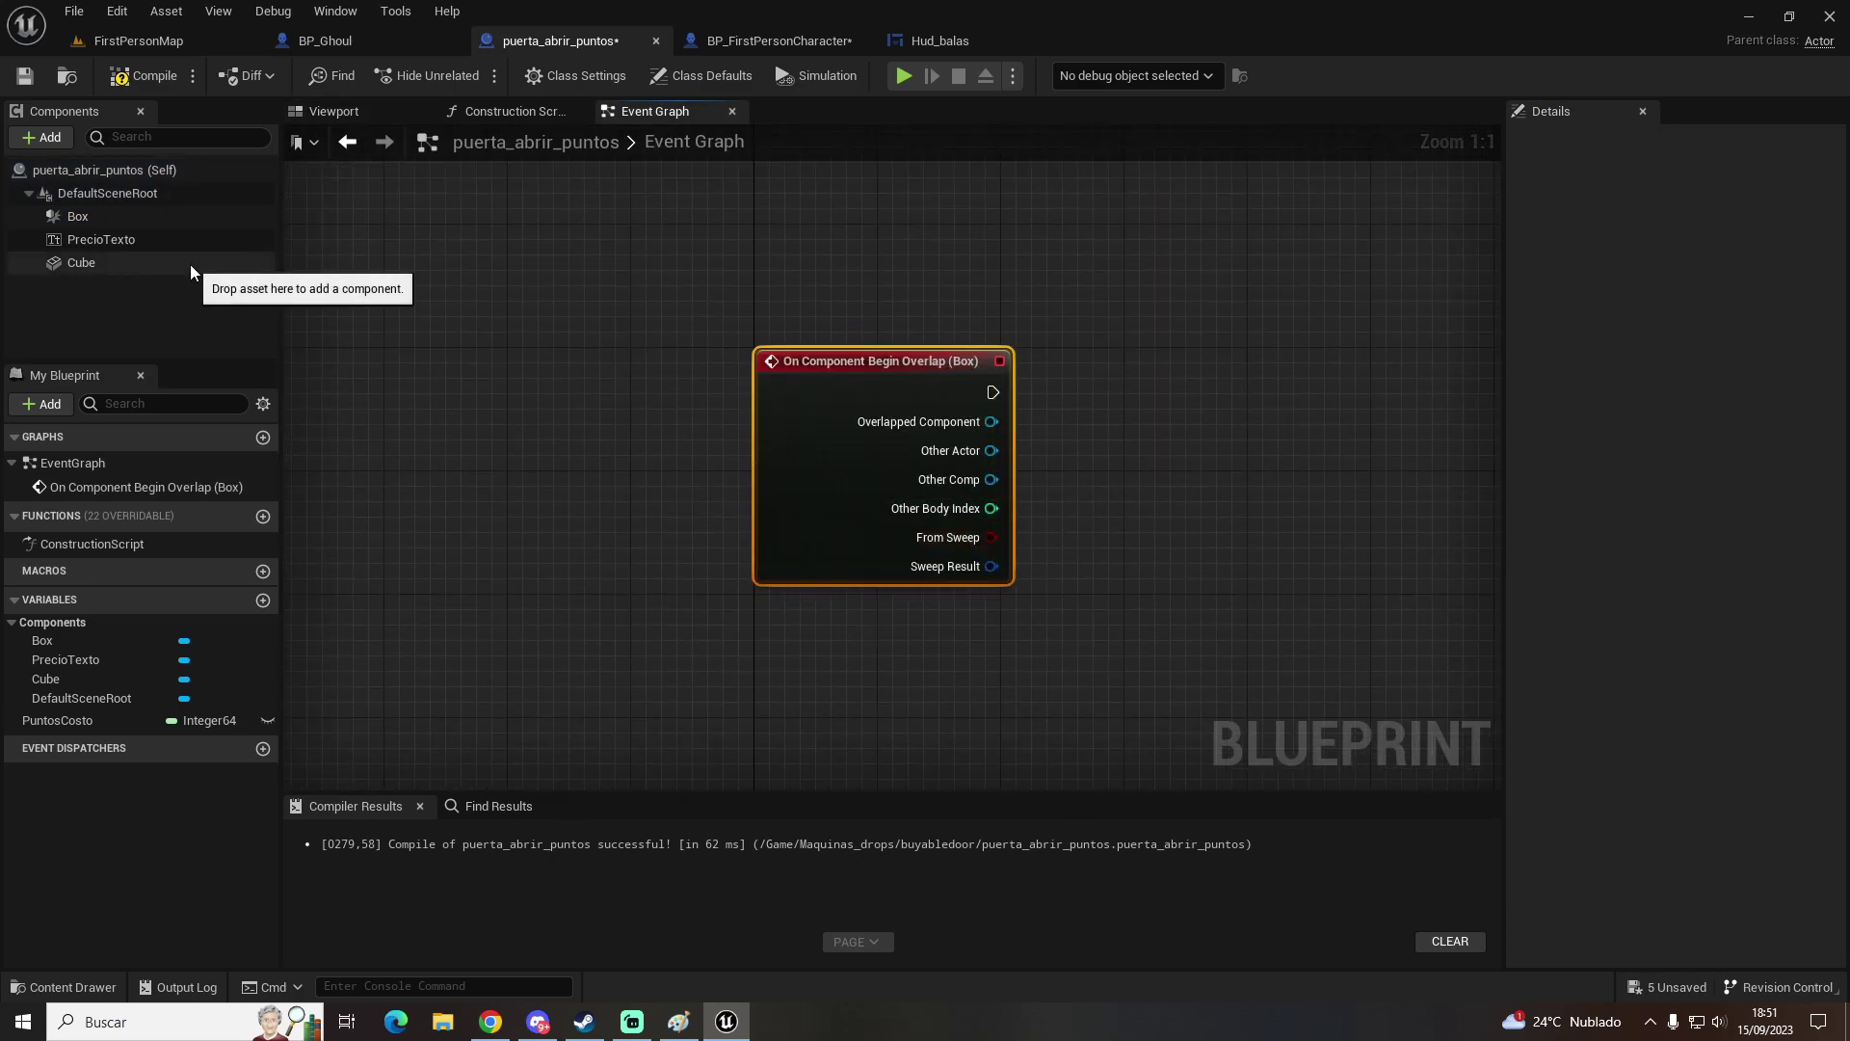
Step: Add the Box's End Overlap event and cast Begin Overlap to BP_FirstPersonCharacter
click(77, 216)
click(1699, 400)
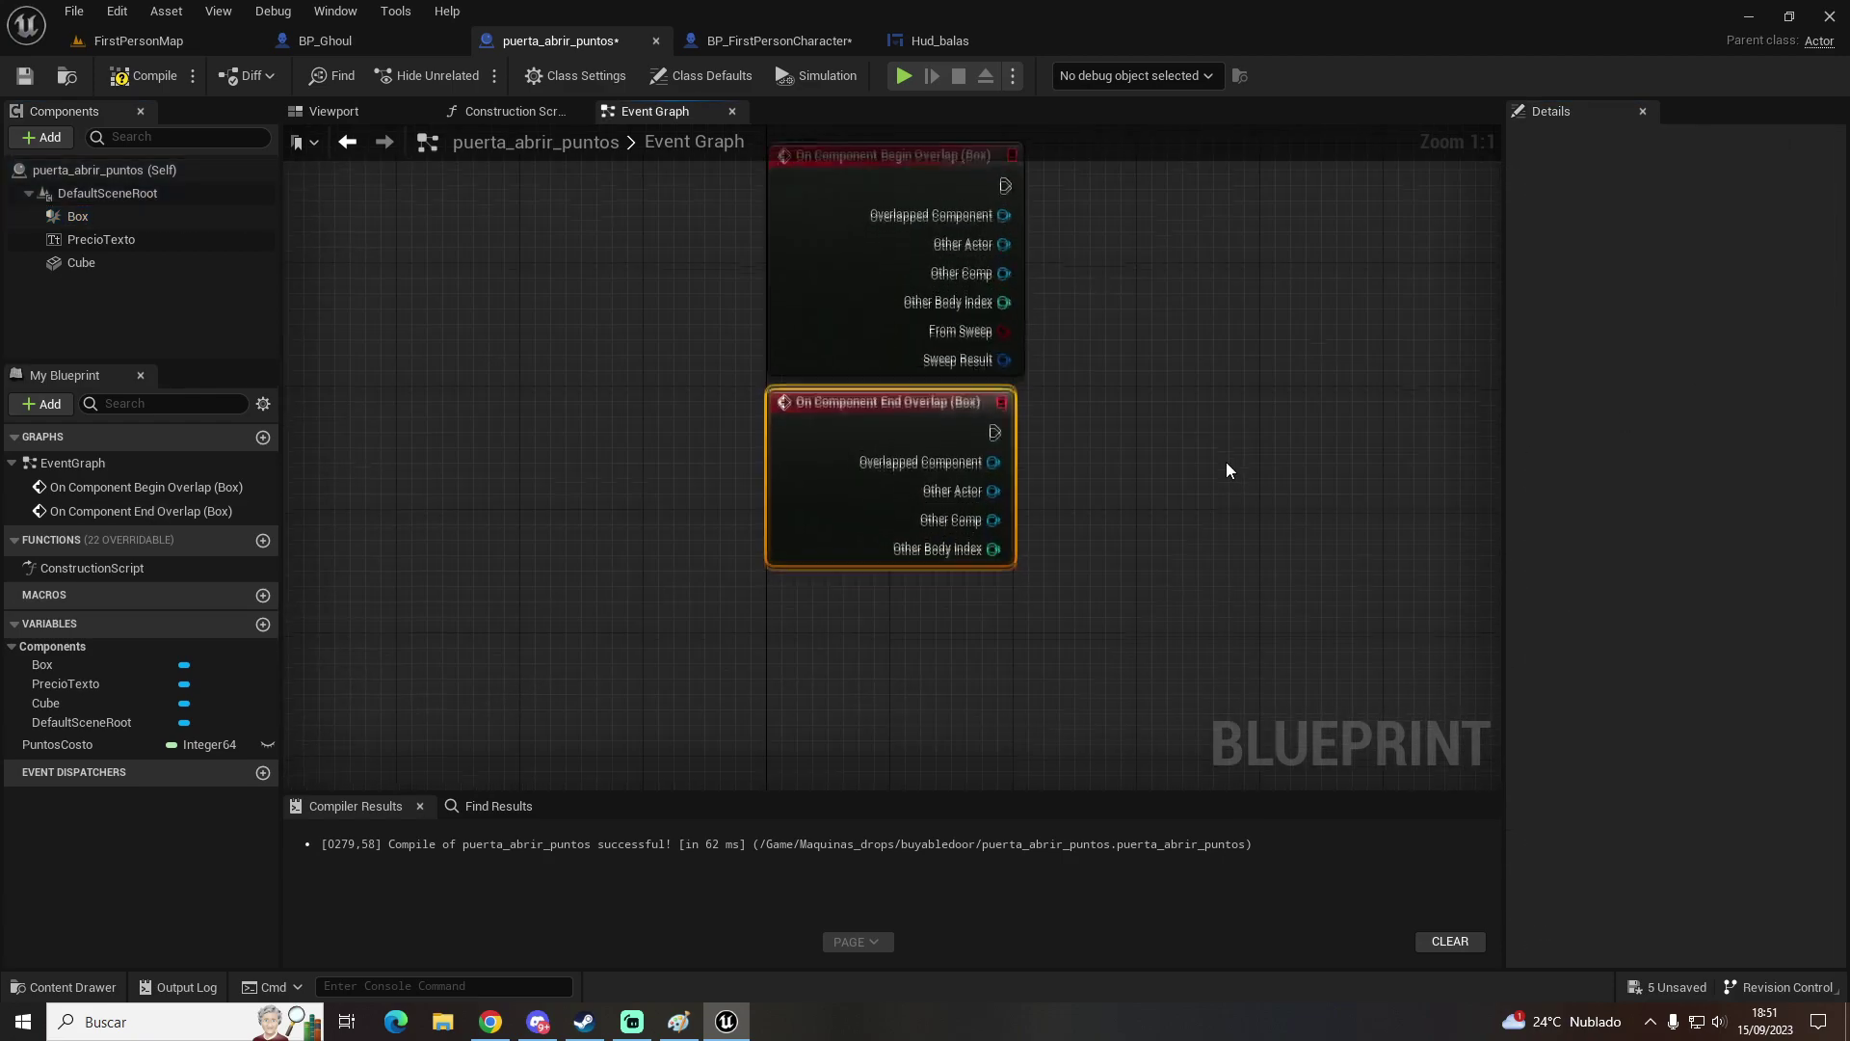
click(978, 520)
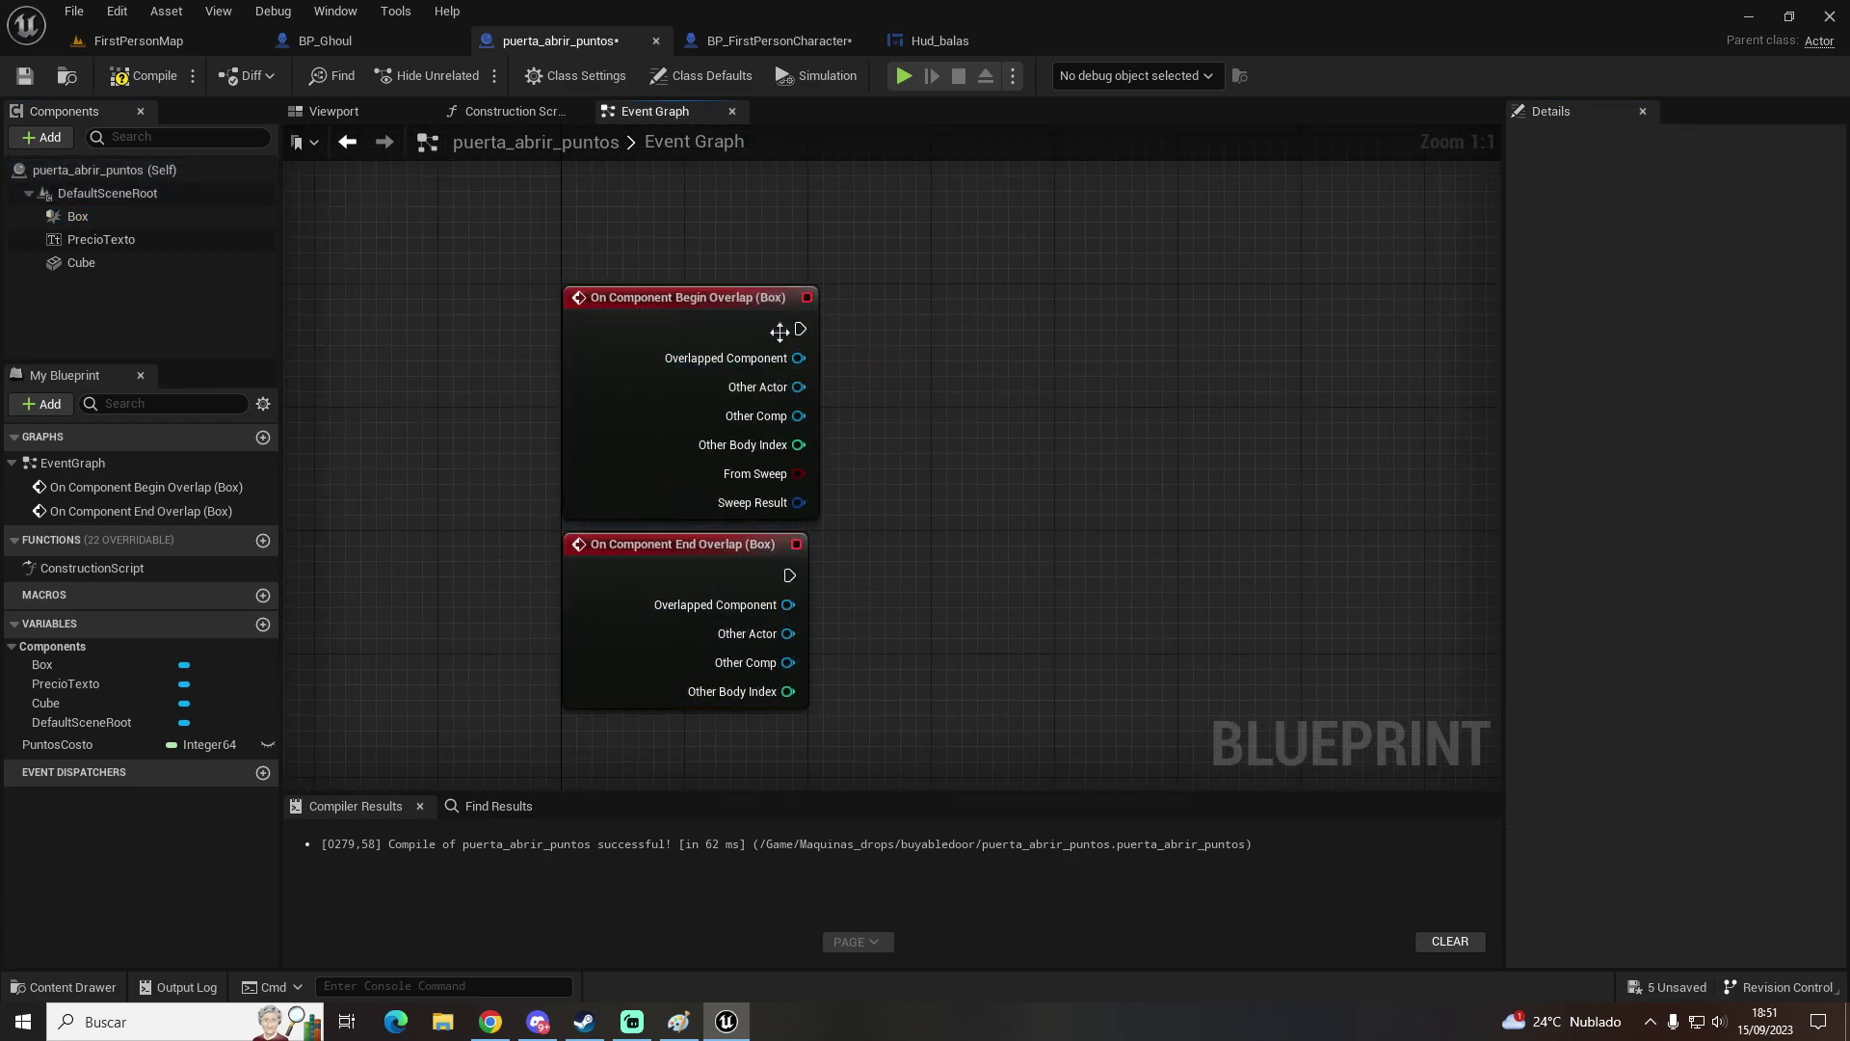
drag(961, 316, 961, 316)
text(c)
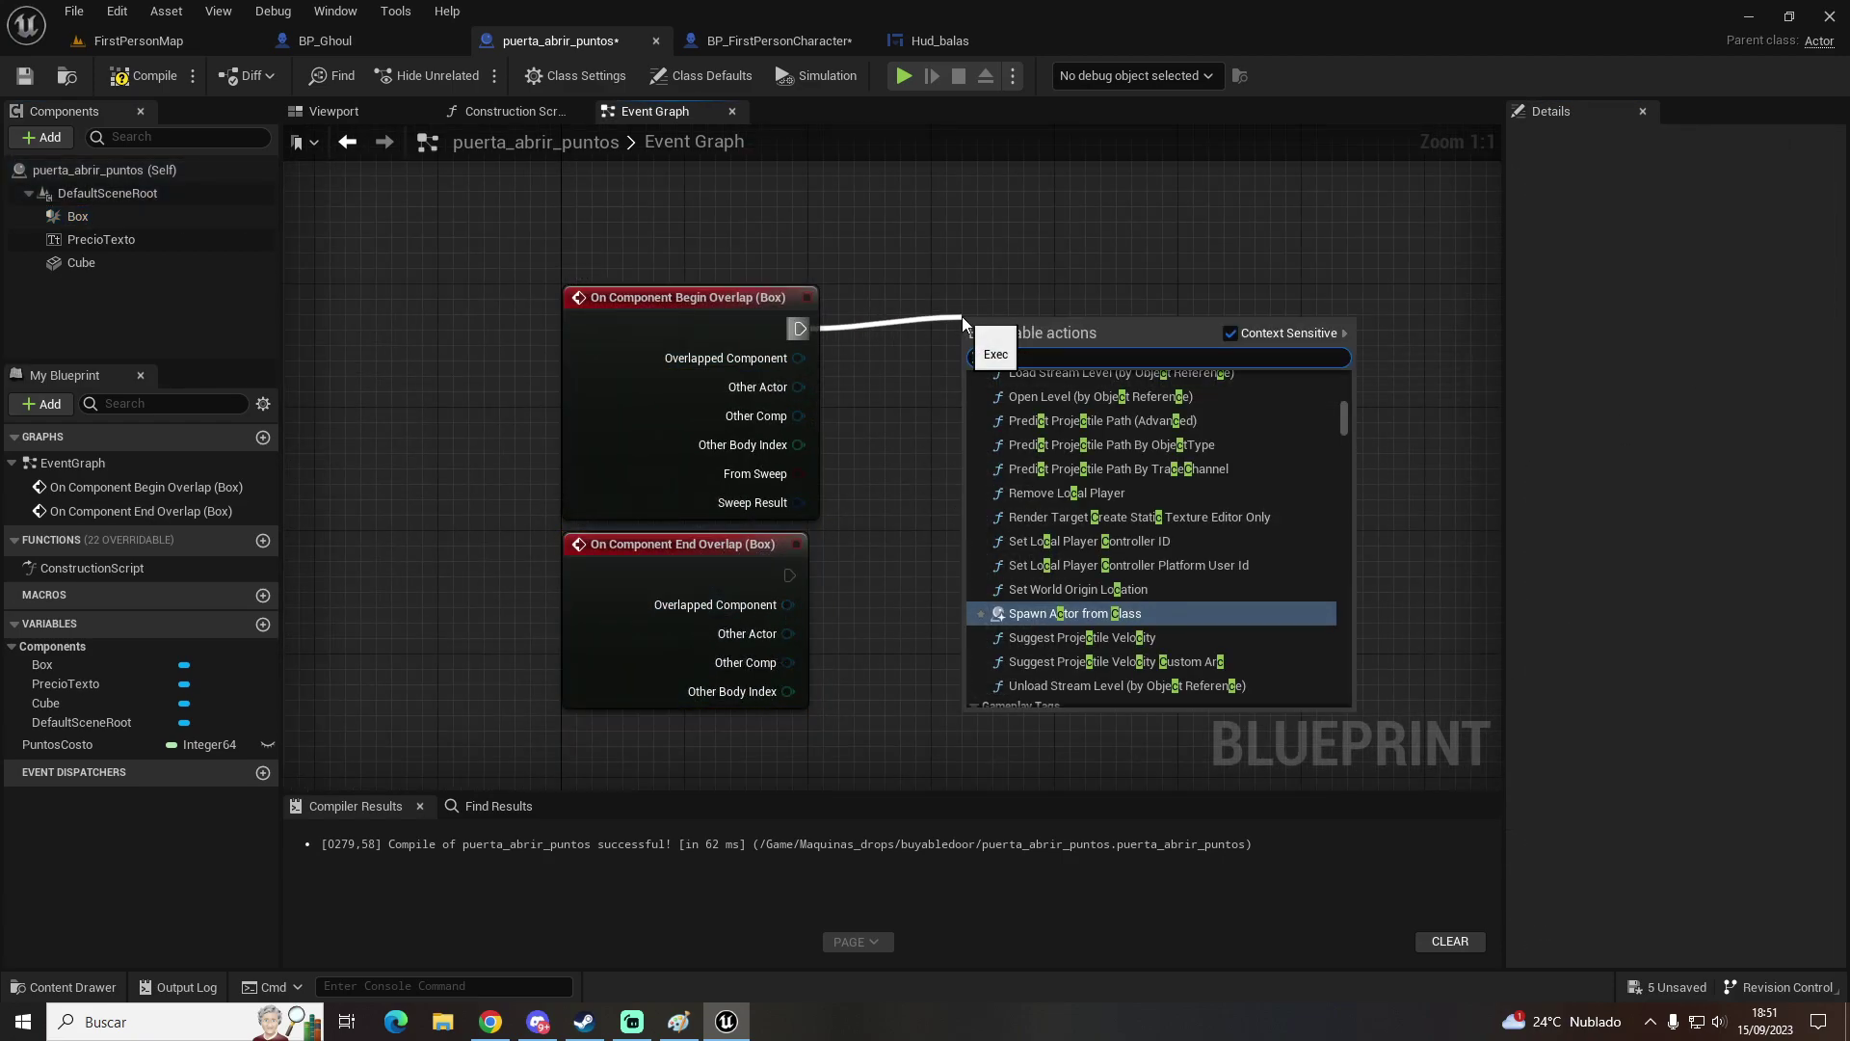
text(ast to bp)
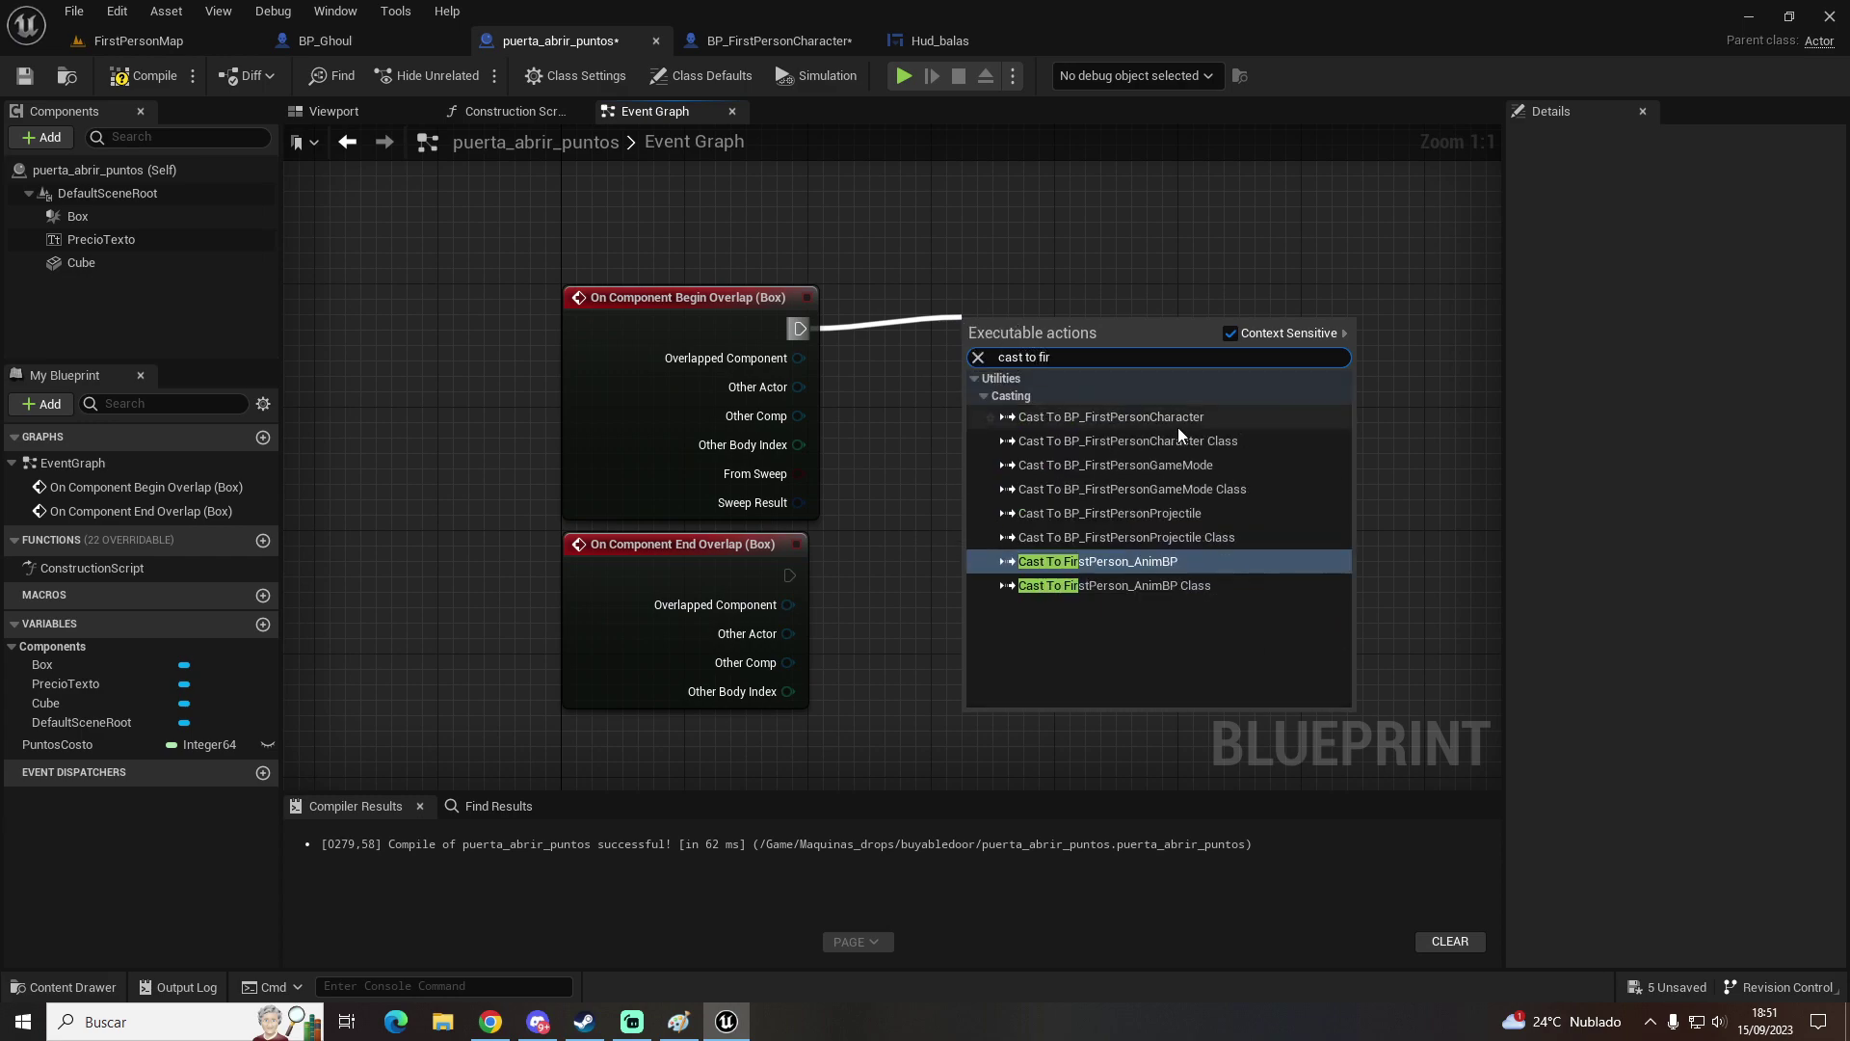
click(1177, 426)
Step: Duplicate the cast for End Overlap, wiring its execution and Other Actor into Object
key(ctrl+c)
key(ctrl+v)
drag(789, 575, 796, 633)
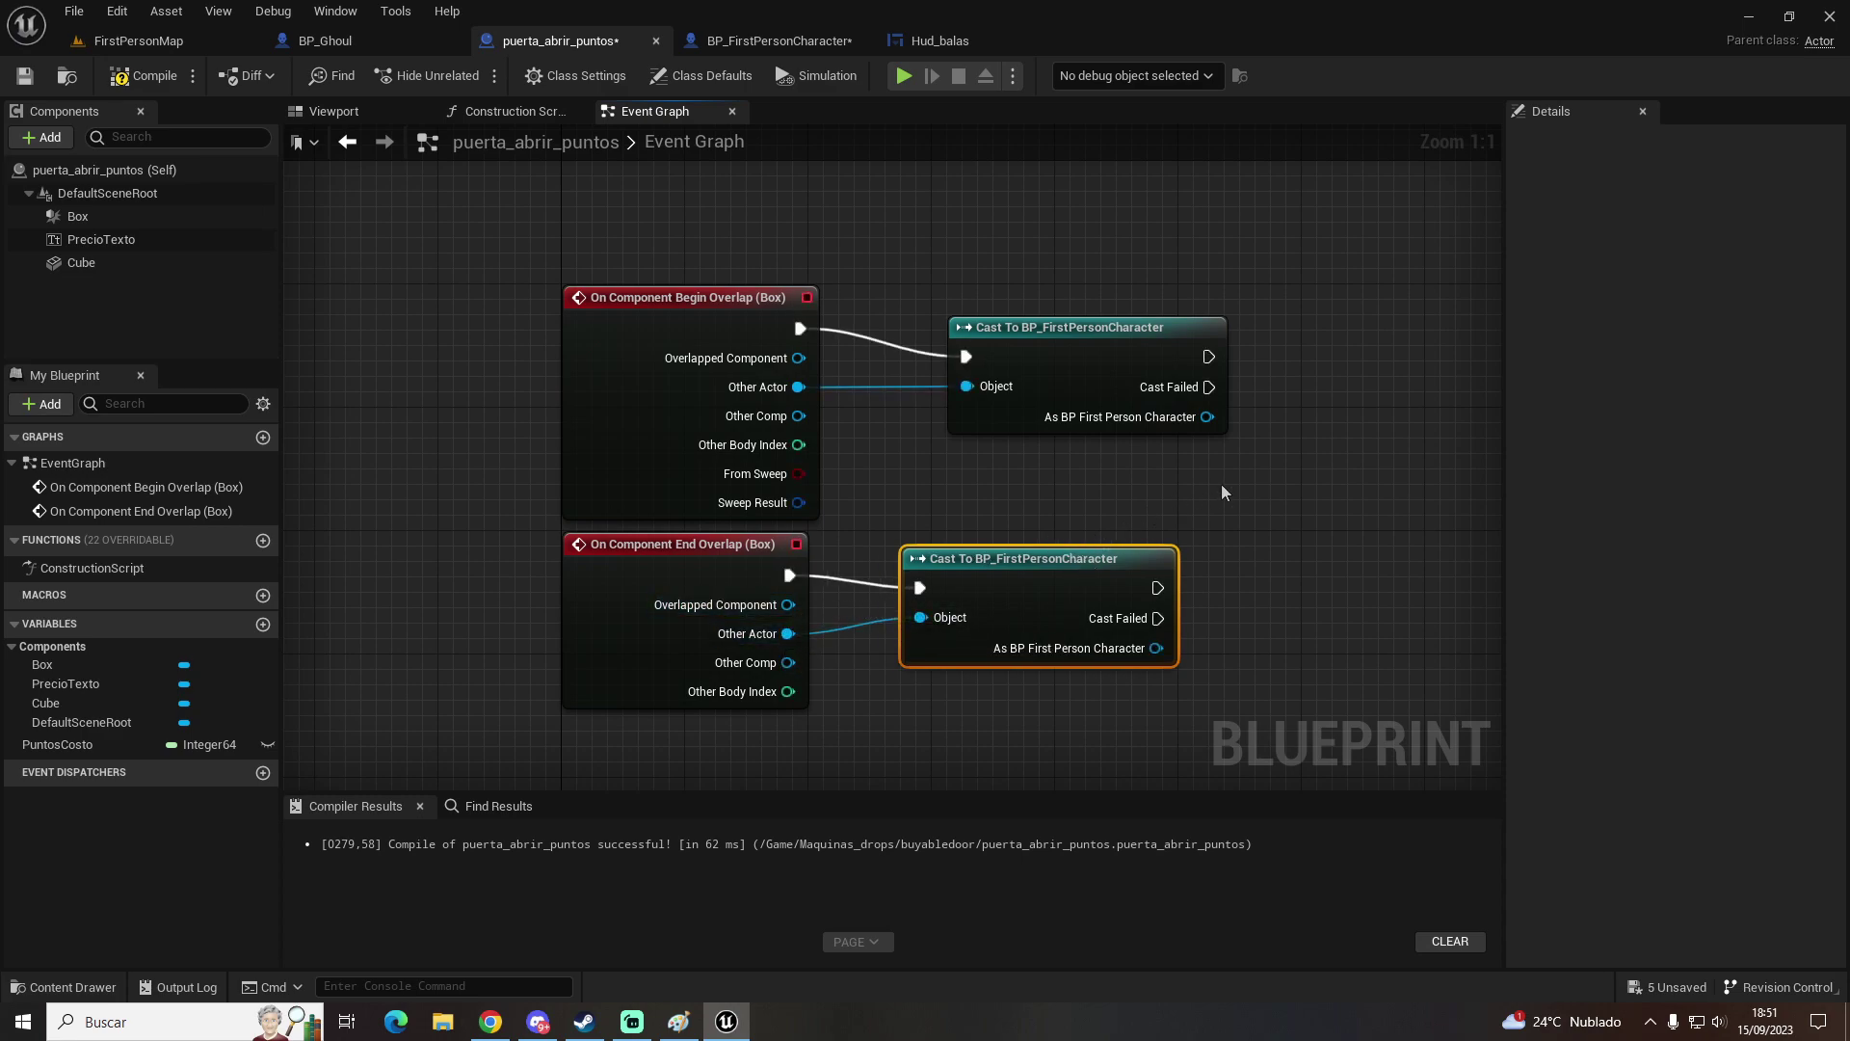
right_drag(884, 465, 528, 528)
drag(852, 420, 974, 401)
text(e)
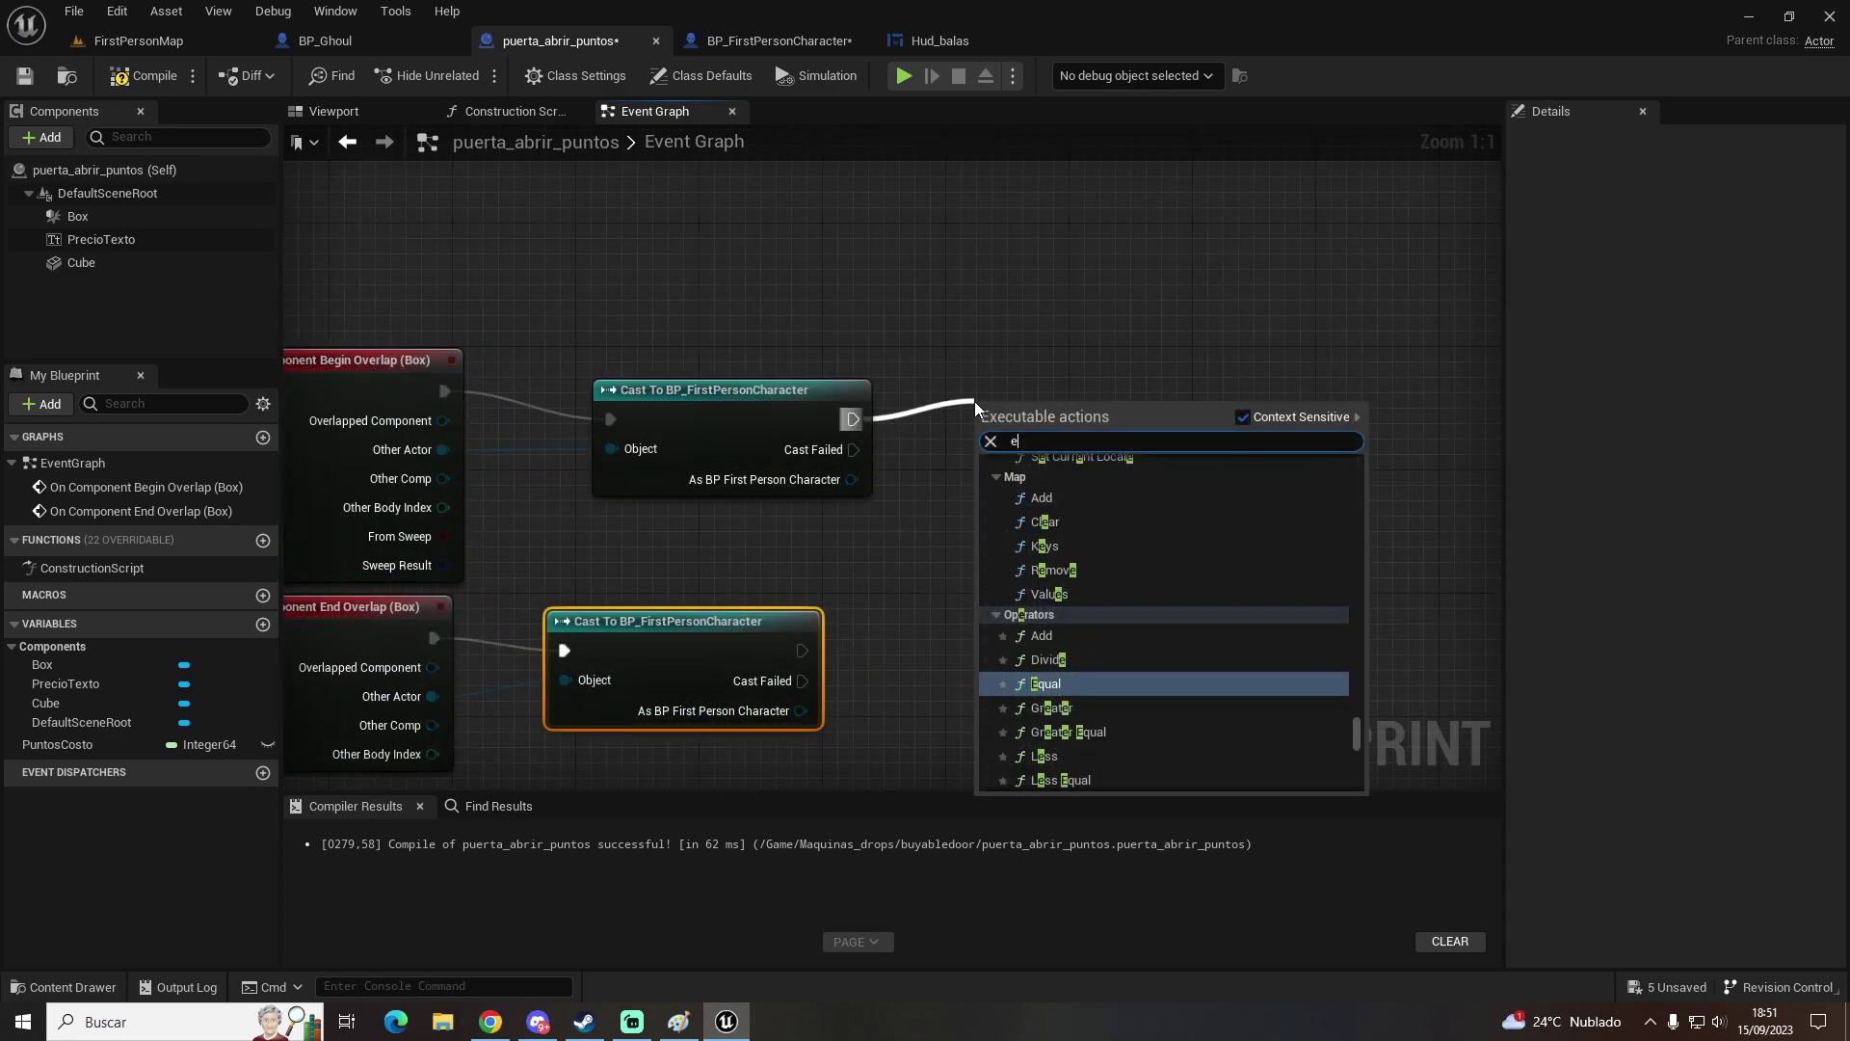
text(nable in)
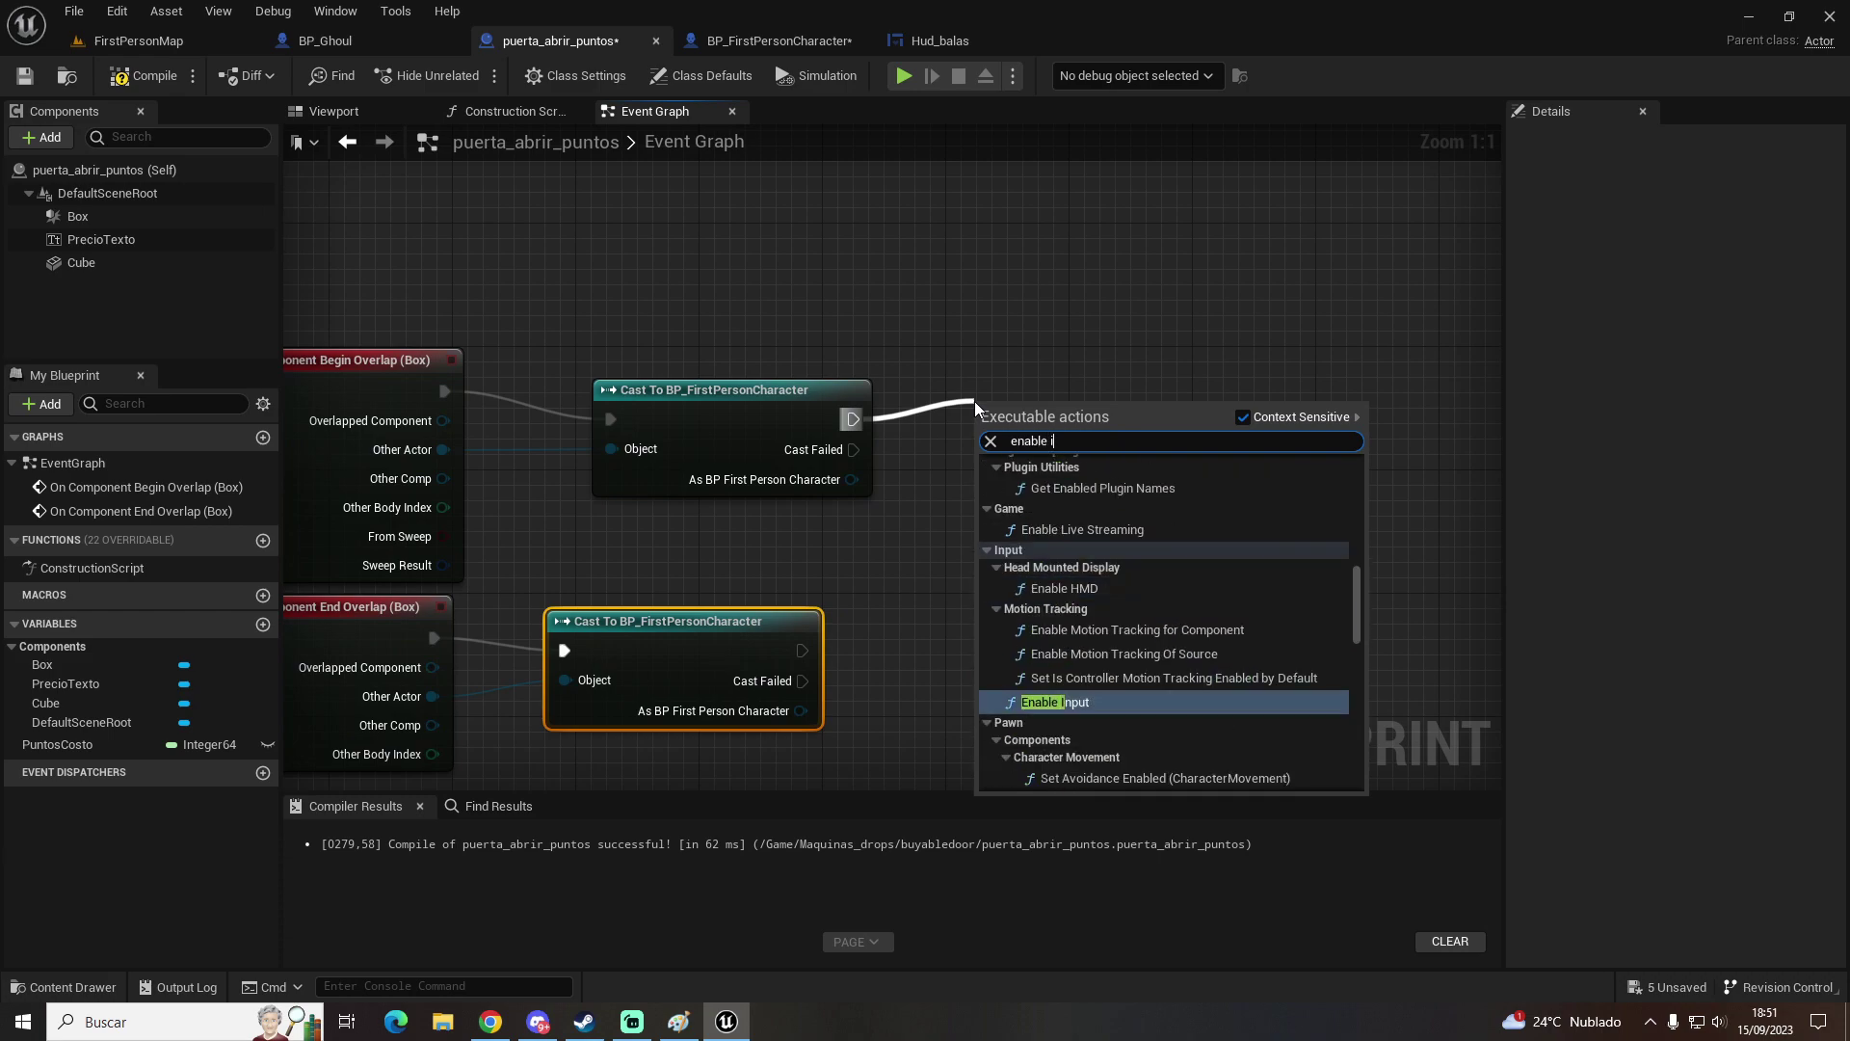
Step: Add the Enable Input node and move the End Overlap event and its cast further down
key(Return)
right_drag(653, 559, 865, 488)
drag(1056, 512, 979, 569)
drag(867, 730, 655, 617)
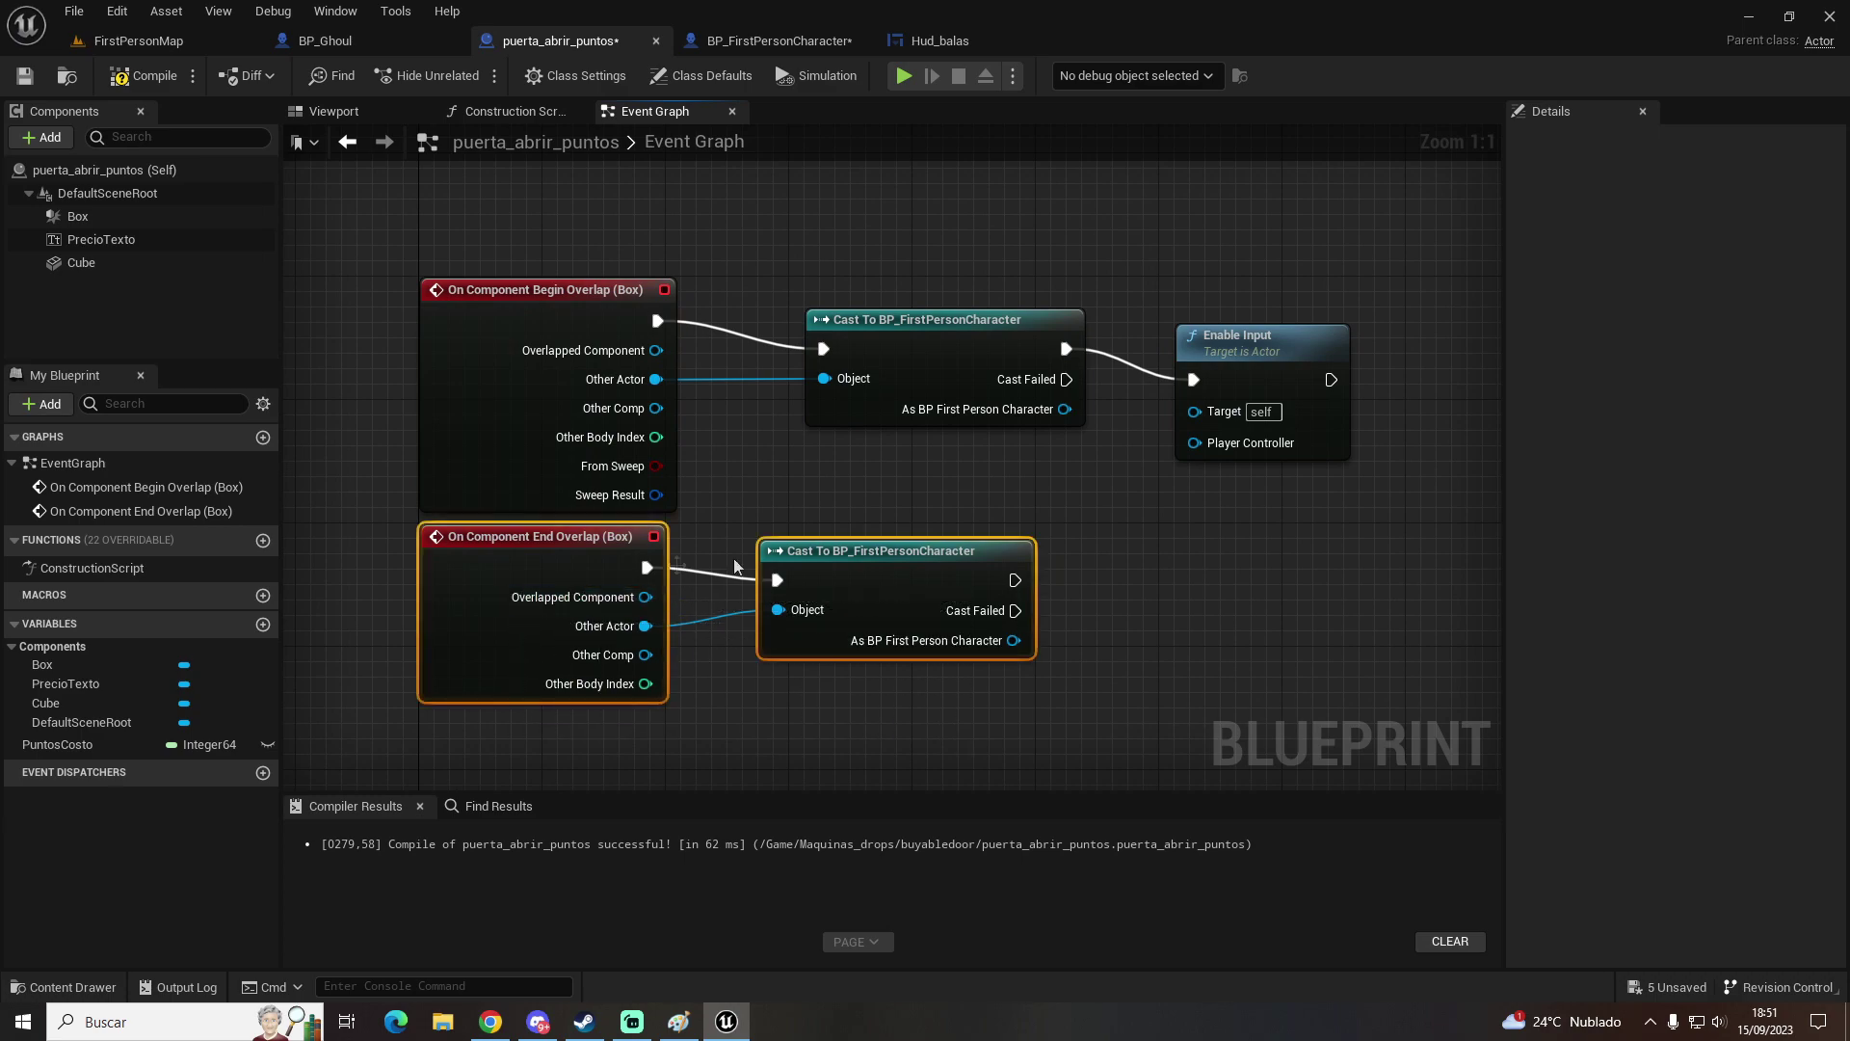
drag(872, 551, 865, 641)
click(872, 640)
Step: Feed a Get Player Controller node into Enable Input's Player Controller pin
drag(1194, 443, 997, 580)
text(get)
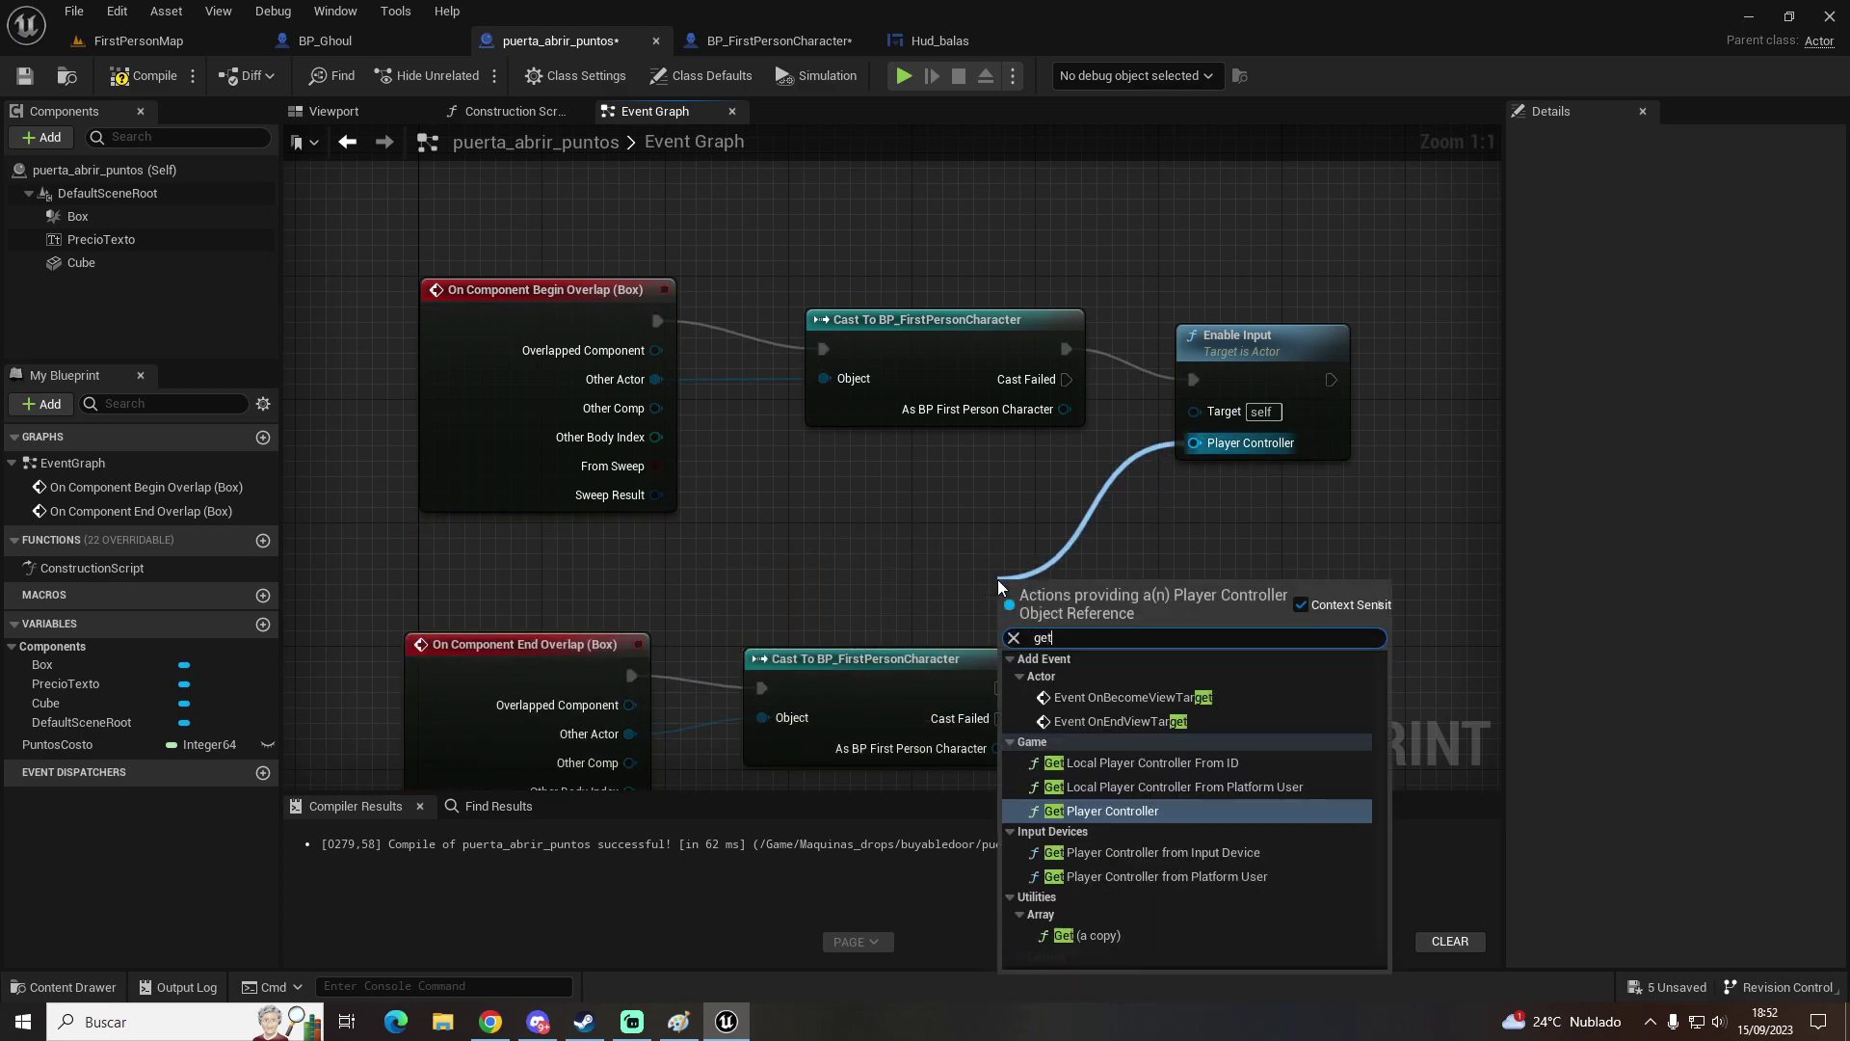
text( player)
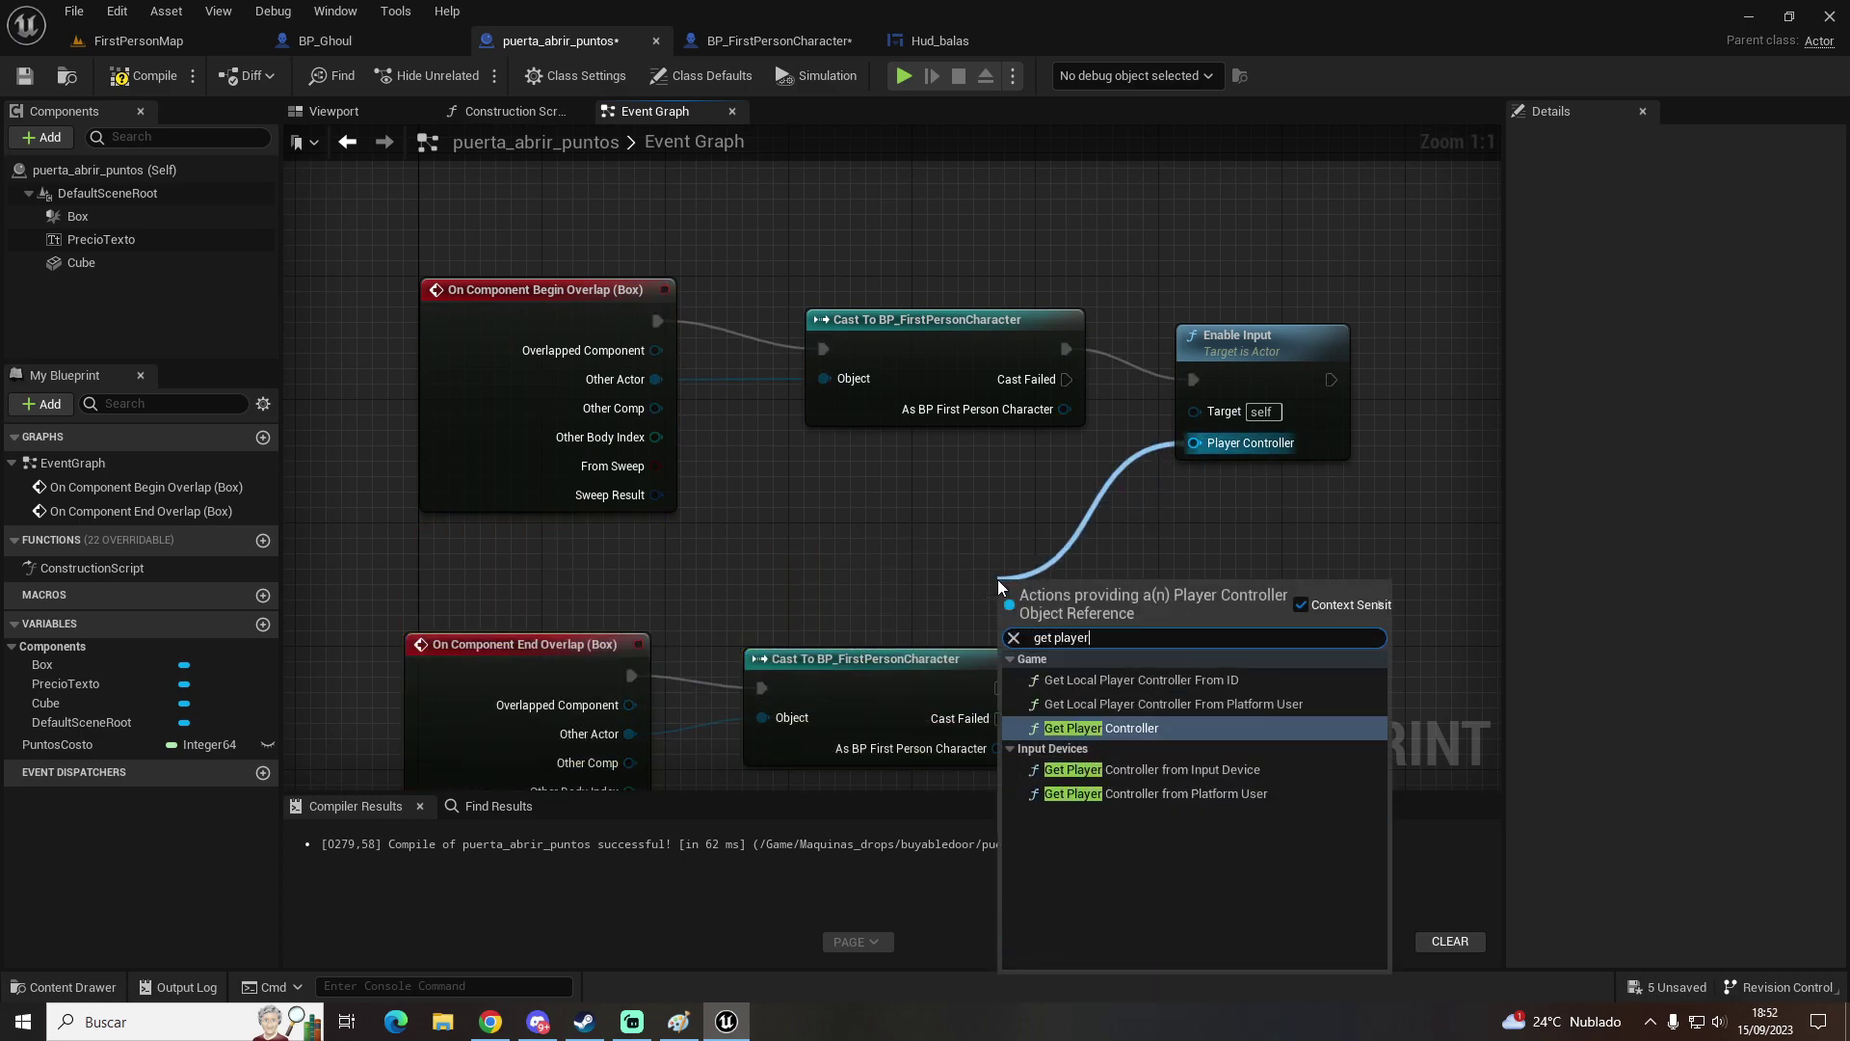
key(Up)
key(Up)
key(Down)
key(Down)
key(Return)
mouse_move(1114, 584)
mouse_down()
mouse_move(590, 565)
mouse_move(576, 541)
mouse_up()
click(887, 539)
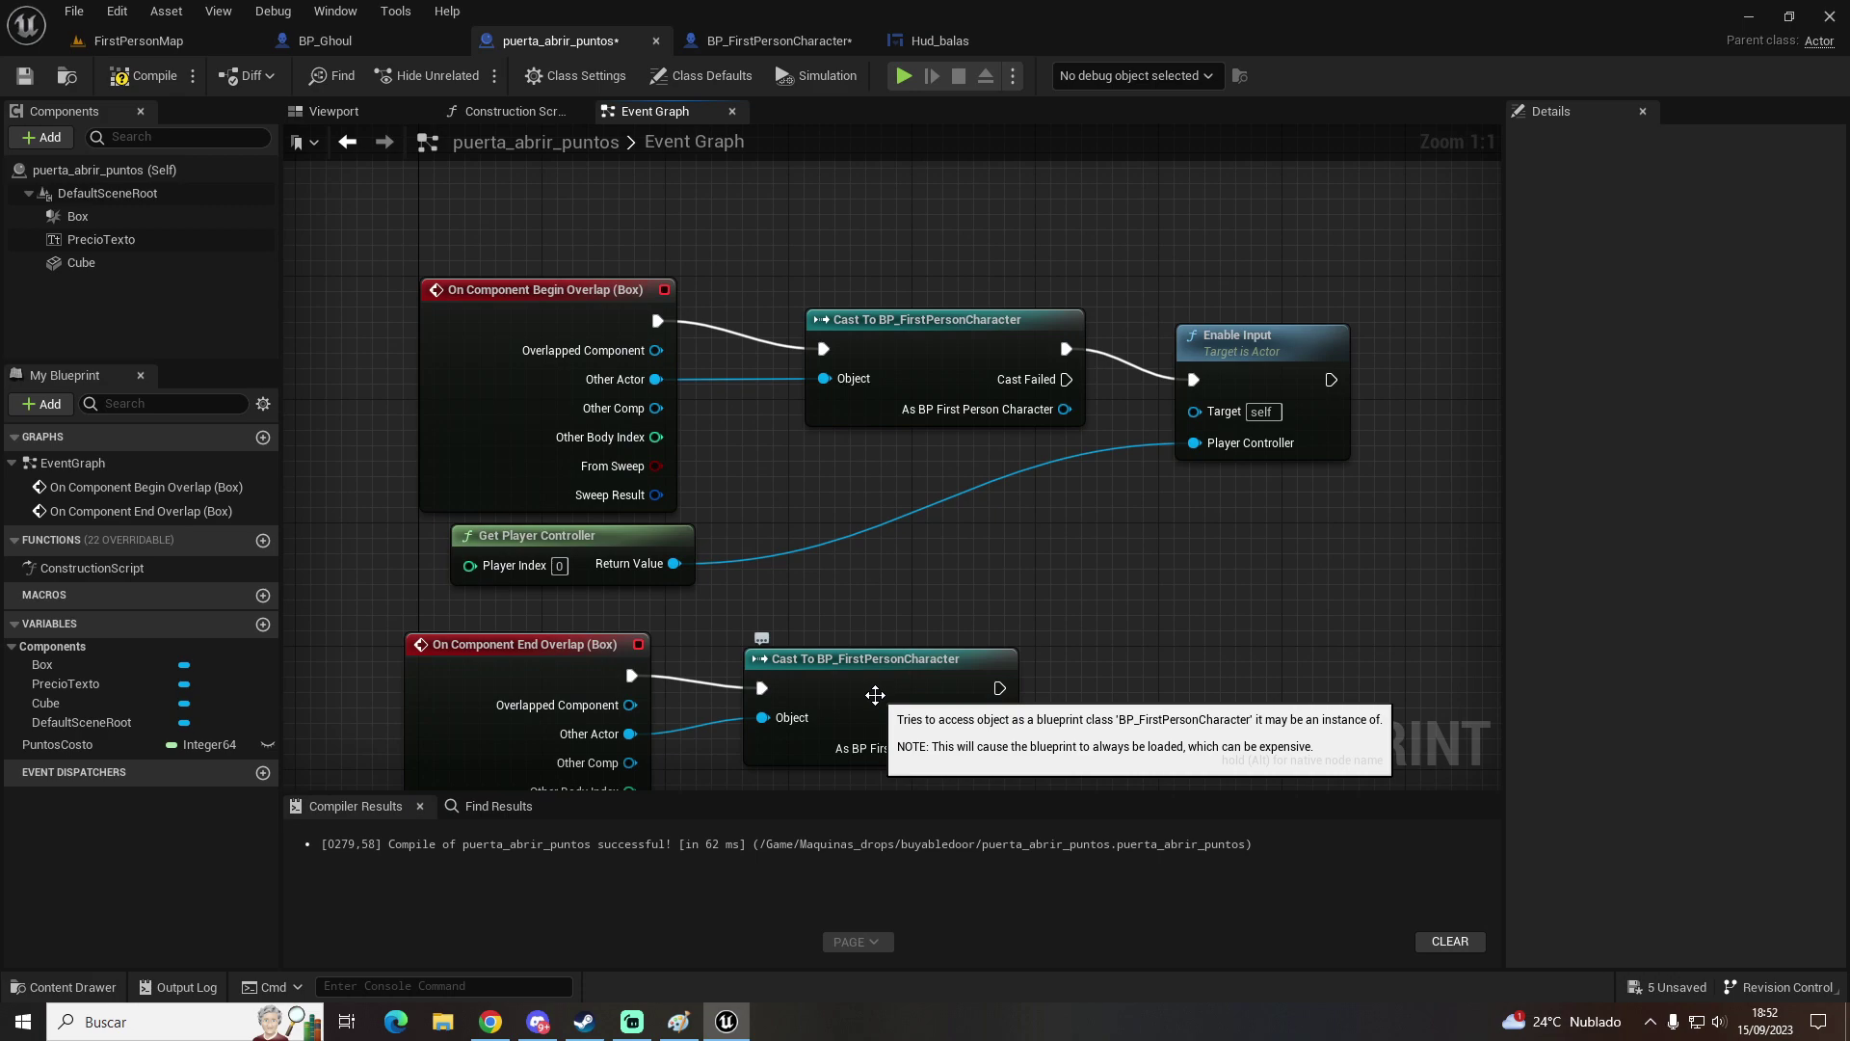
Step: Add a Disable Input node fed by Get Player Controller and run by the End Overlap cast
right_drag(858, 594, 876, 503)
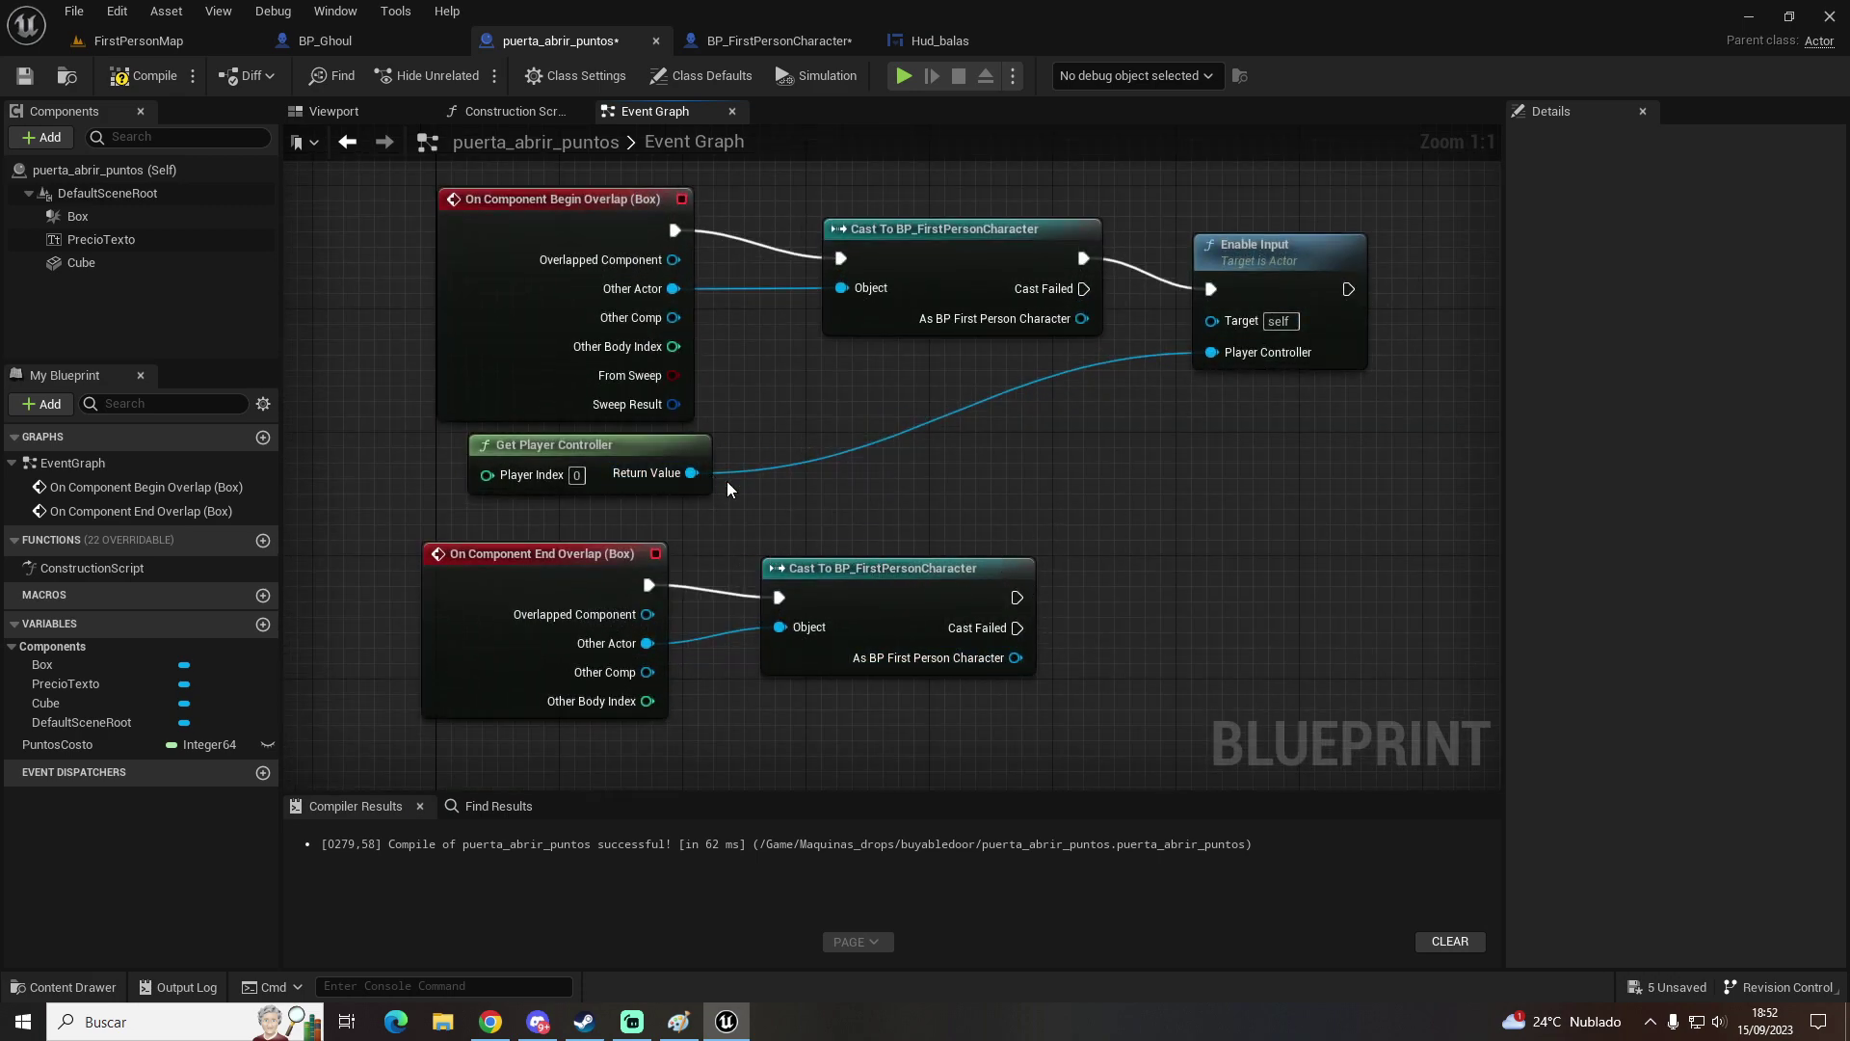
drag(692, 472, 1055, 501)
text(disable)
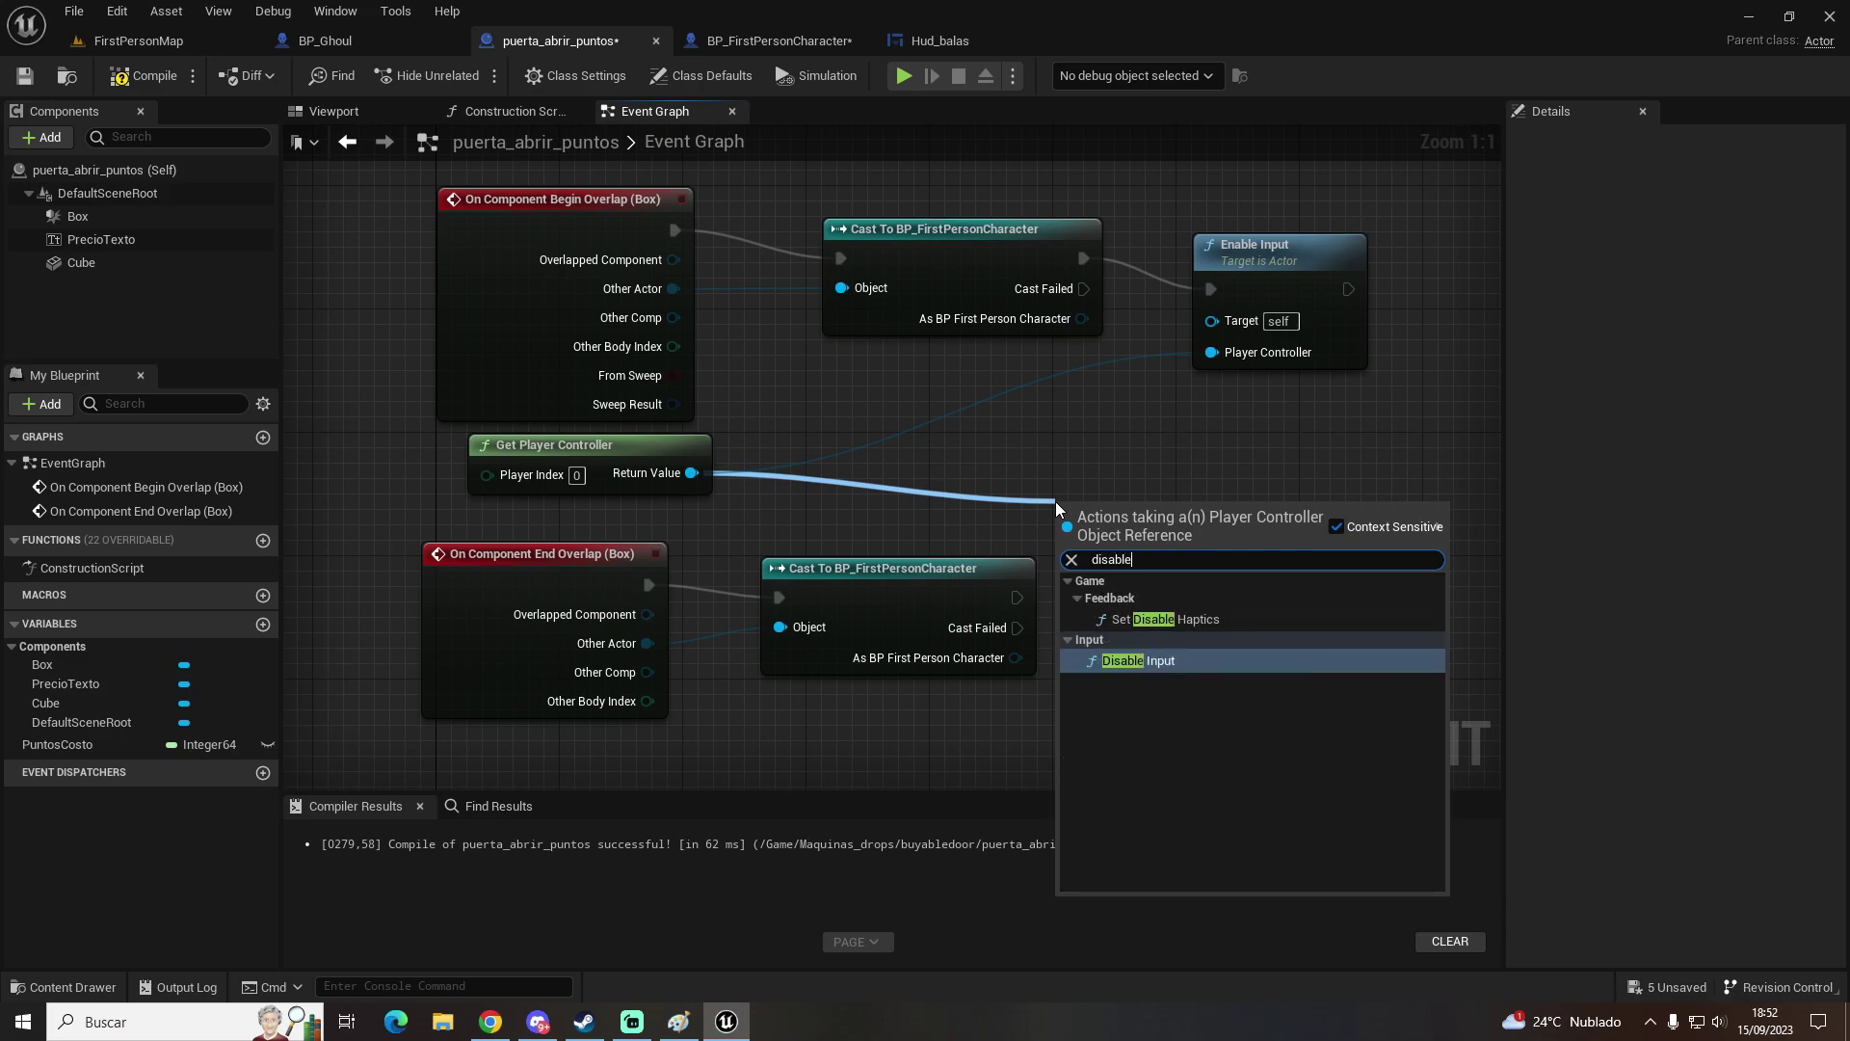
key(Return)
mouse_move(989, 614)
mouse_down()
mouse_move(959, 614)
mouse_move(985, 600)
mouse_up()
drag(1189, 598, 1284, 557)
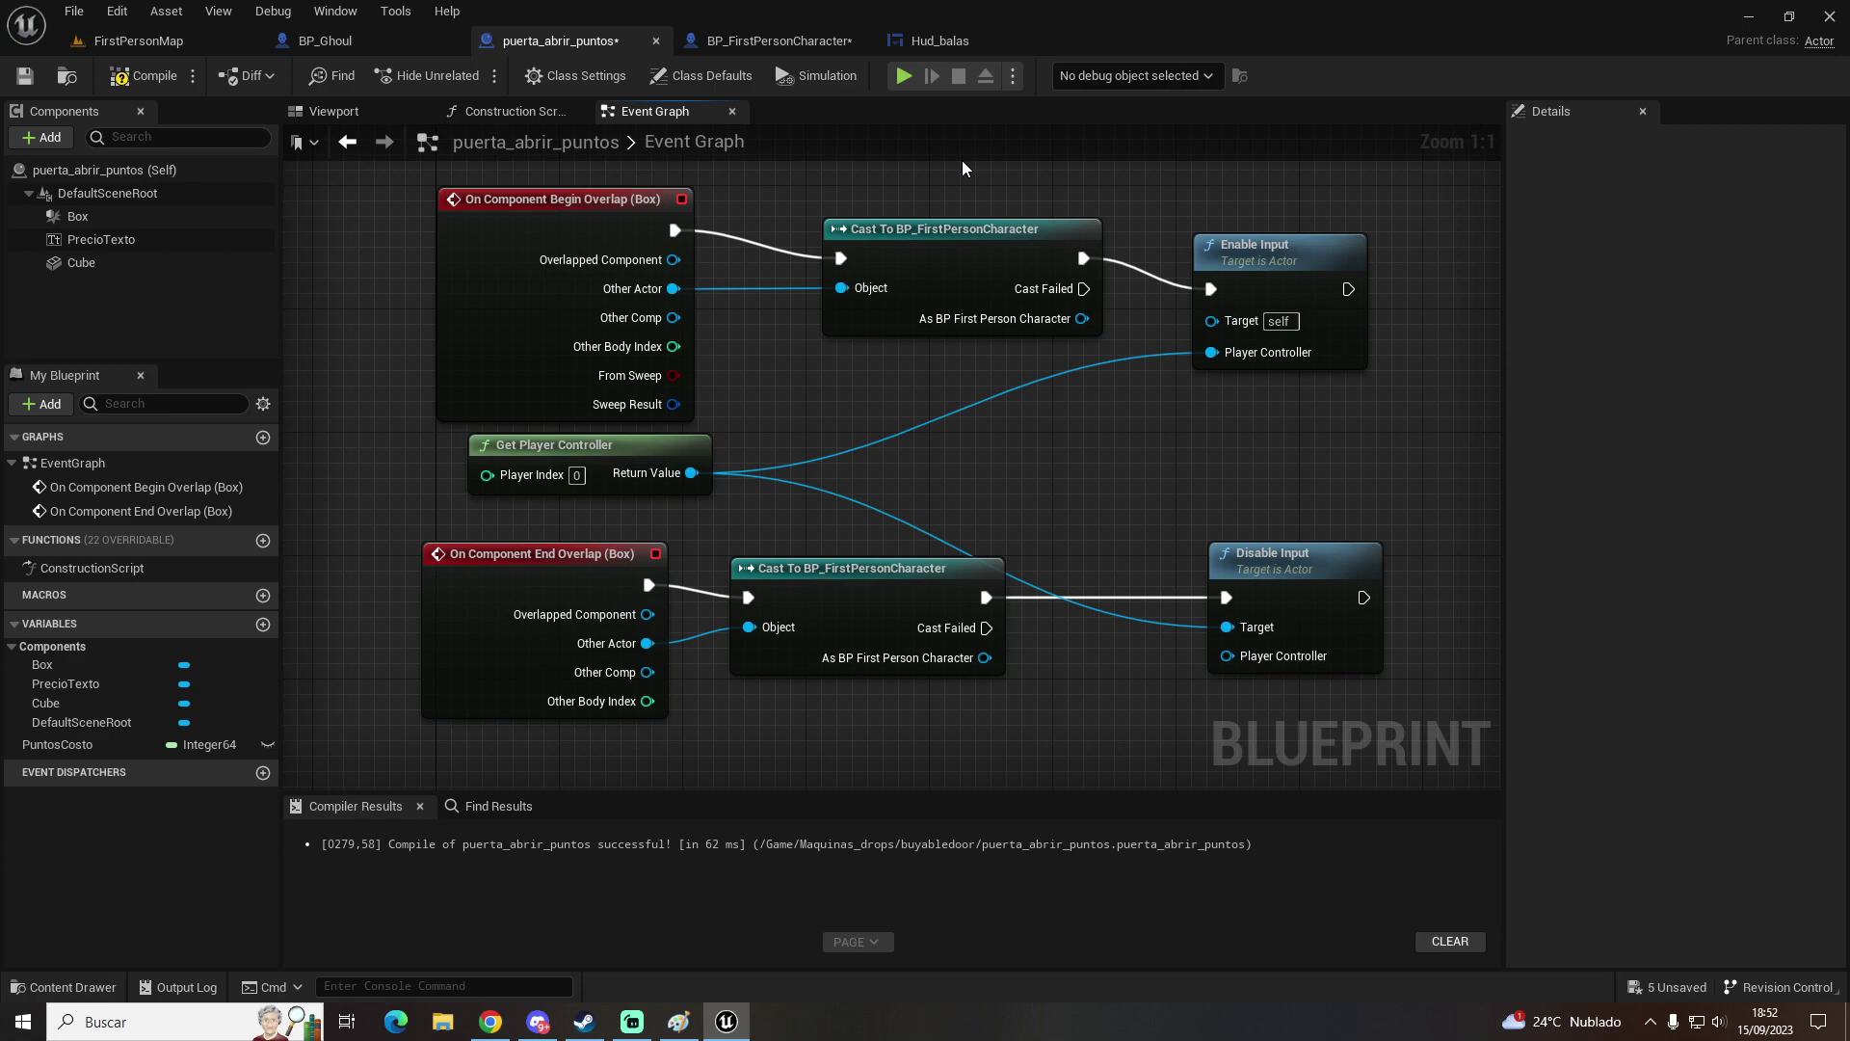
Step: Save the puerta_abrir_puntos blueprint with Save Selected
key(ctrl+shift+s)
click(1081, 729)
right_drag(775, 221, 777, 507)
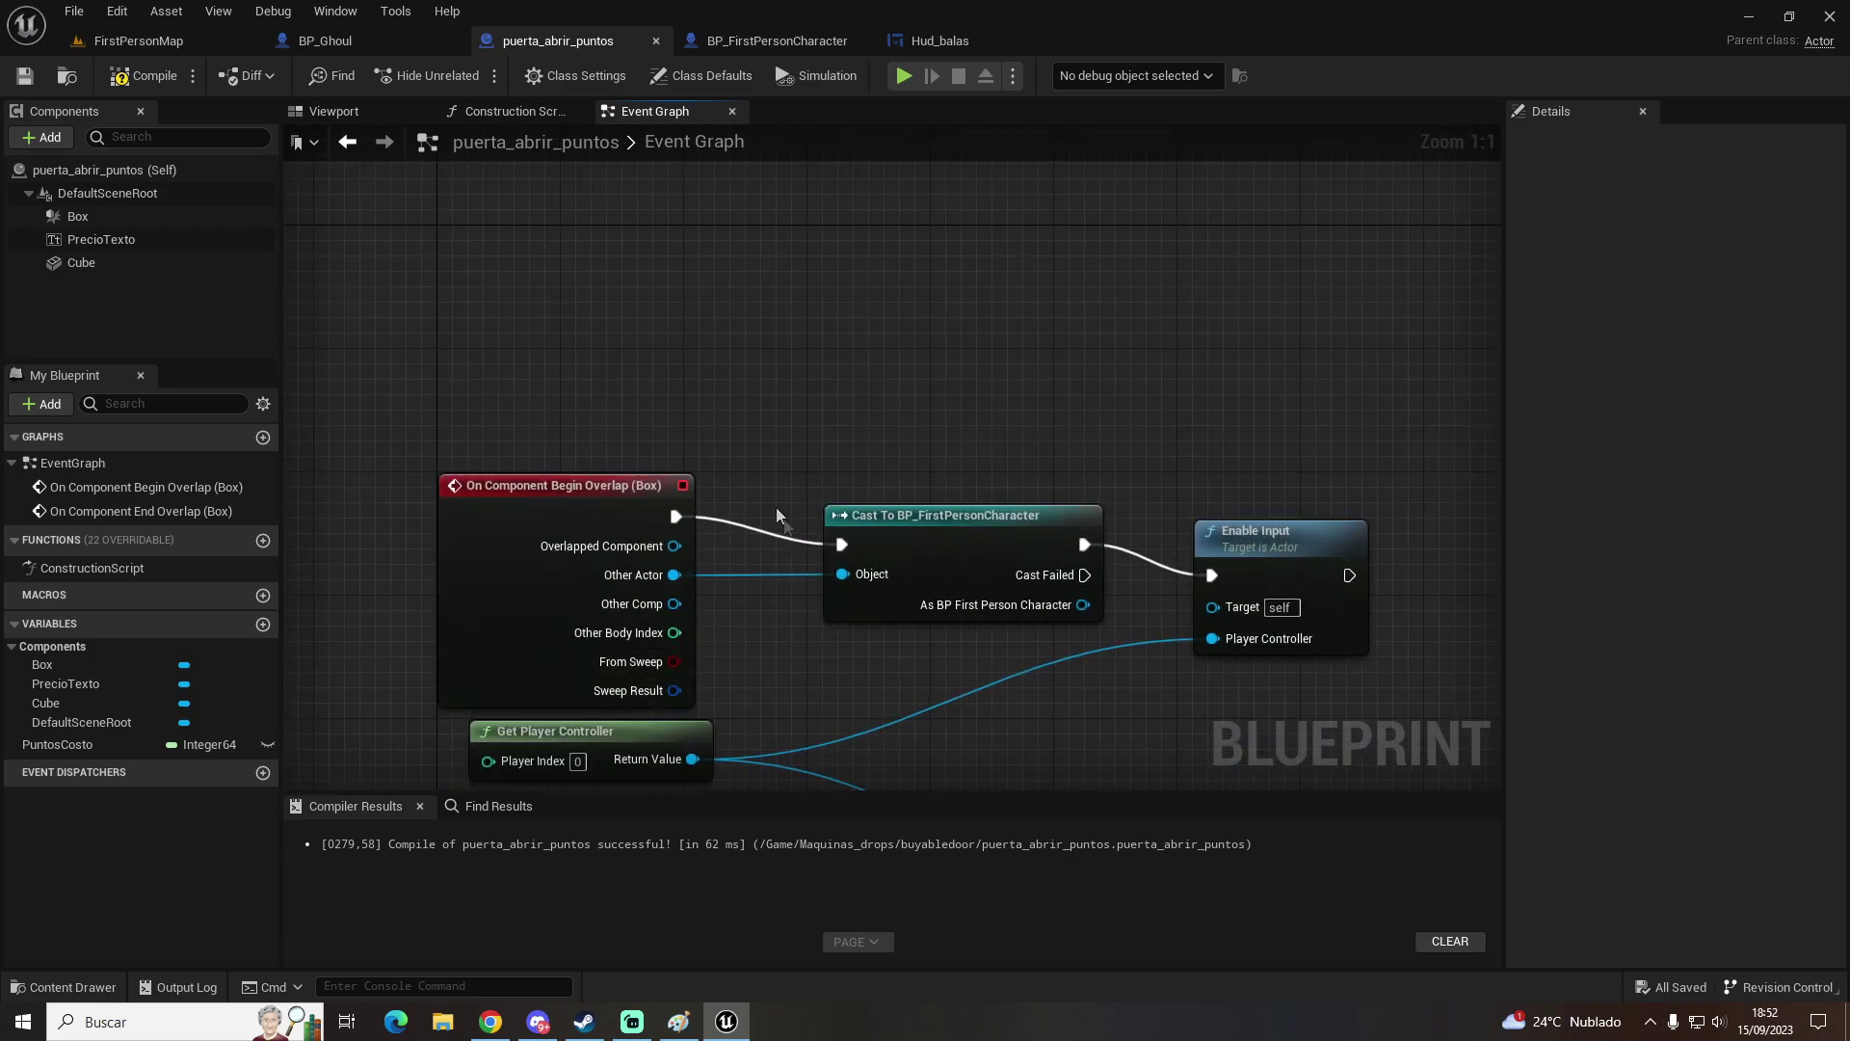
Step: Add an E key input event to the door's Event Graph
right_click(609, 309)
text(E key)
scroll(781, 627, down, 5)
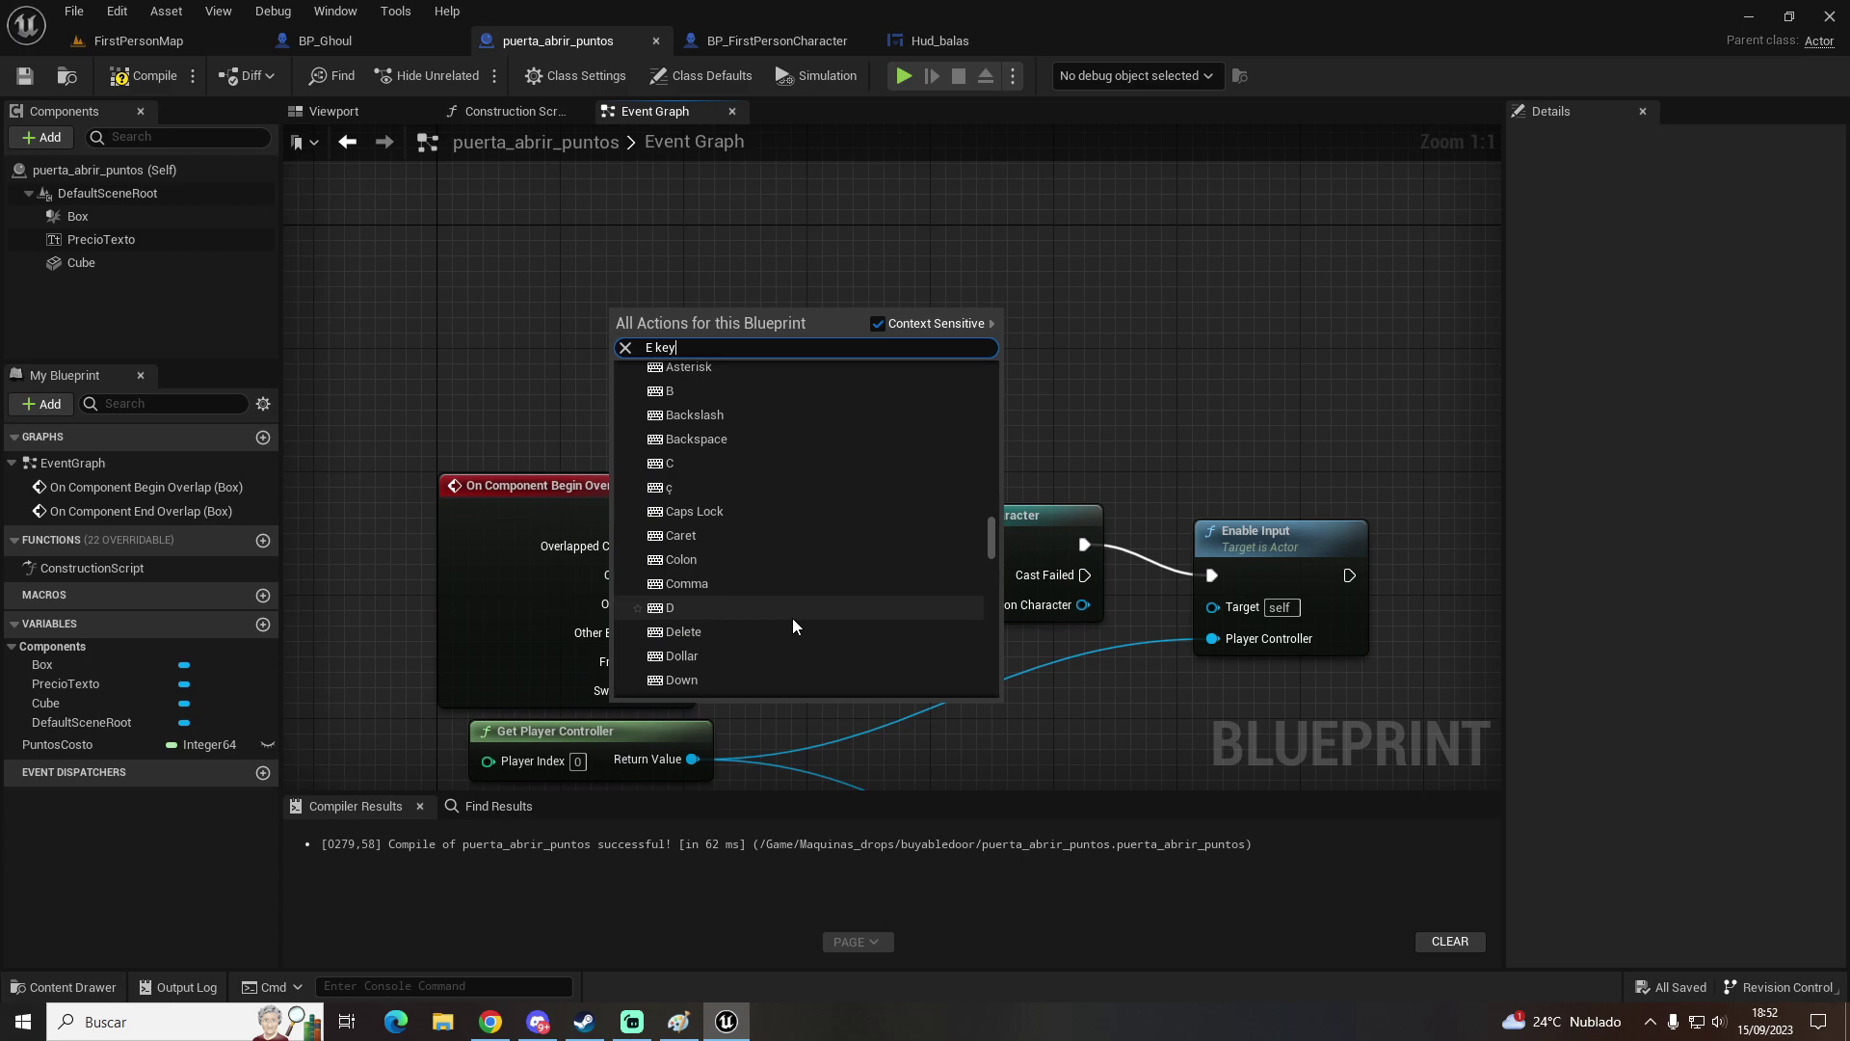
scroll(755, 476, up, 3)
scroll(748, 468, down, 3)
click(743, 466)
Step: Attach a Print Text node printing Hello to E Pressed and launch the game
mouse_move(638, 322)
mouse_down()
mouse_move(591, 261)
mouse_move(842, 256)
mouse_up()
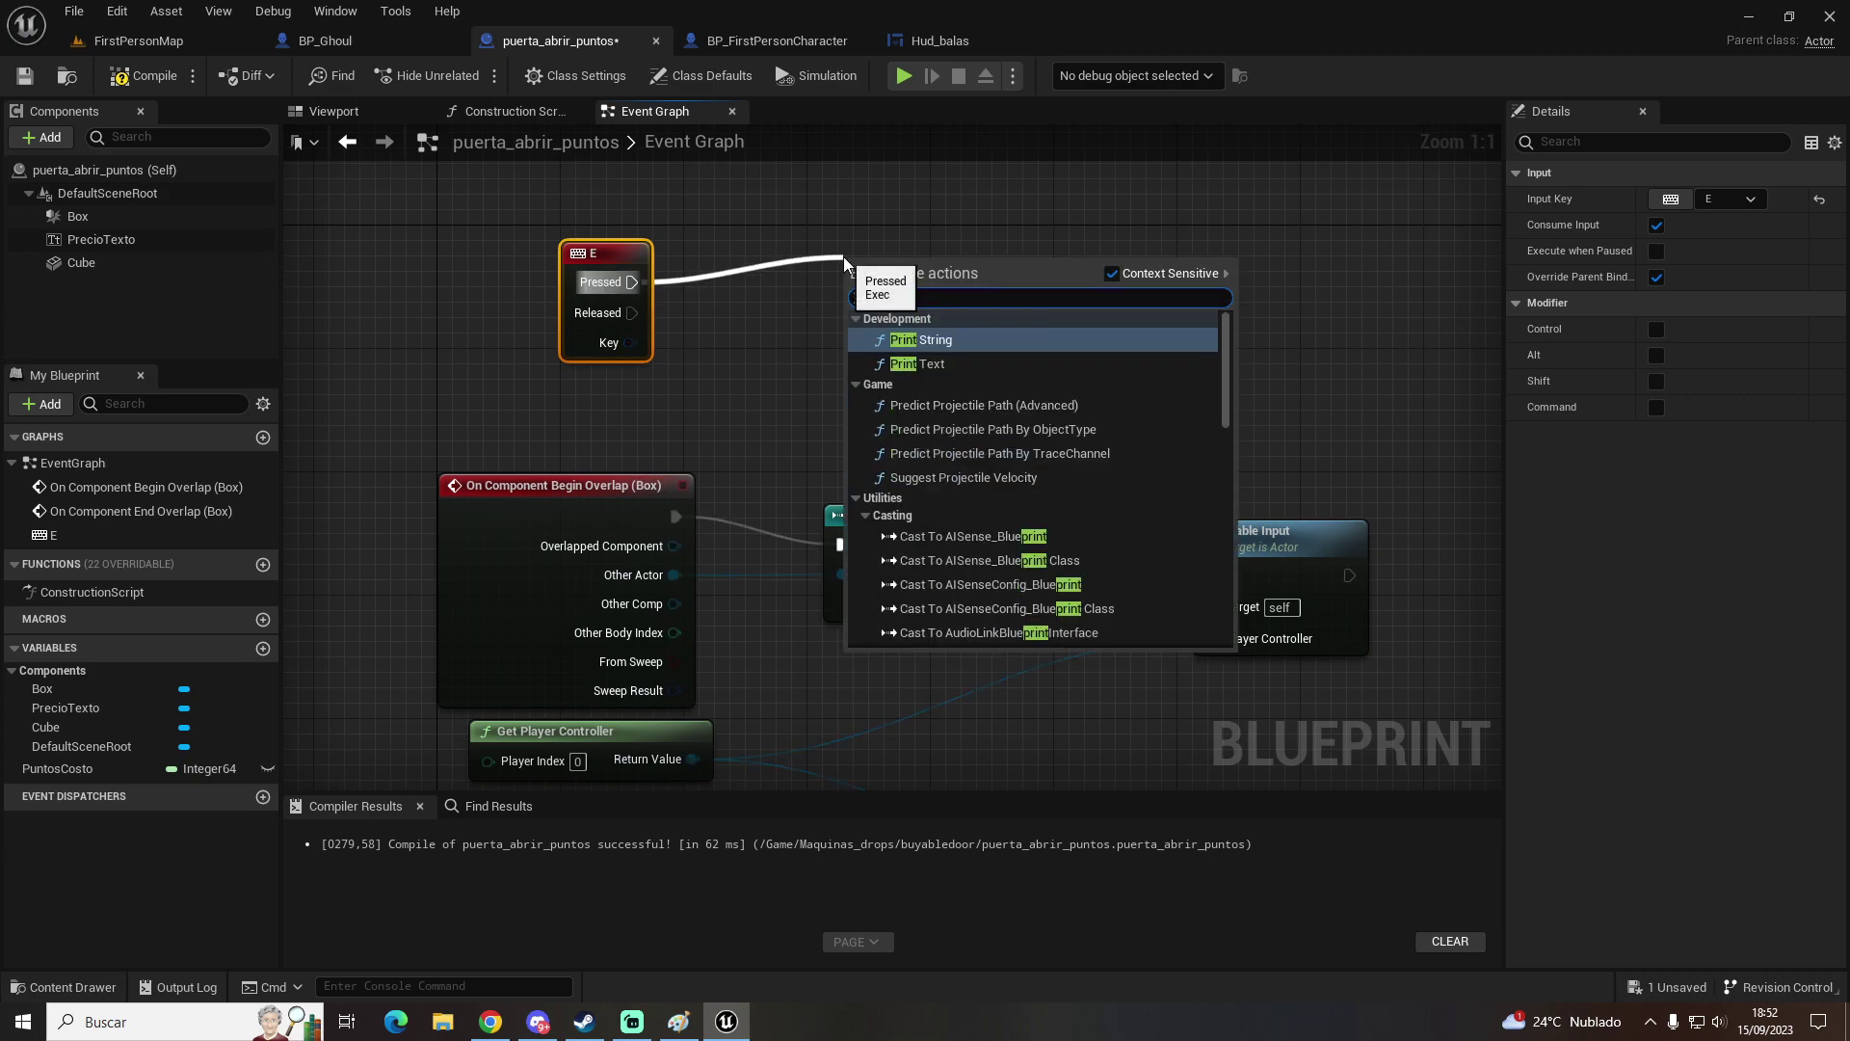
click(917, 364)
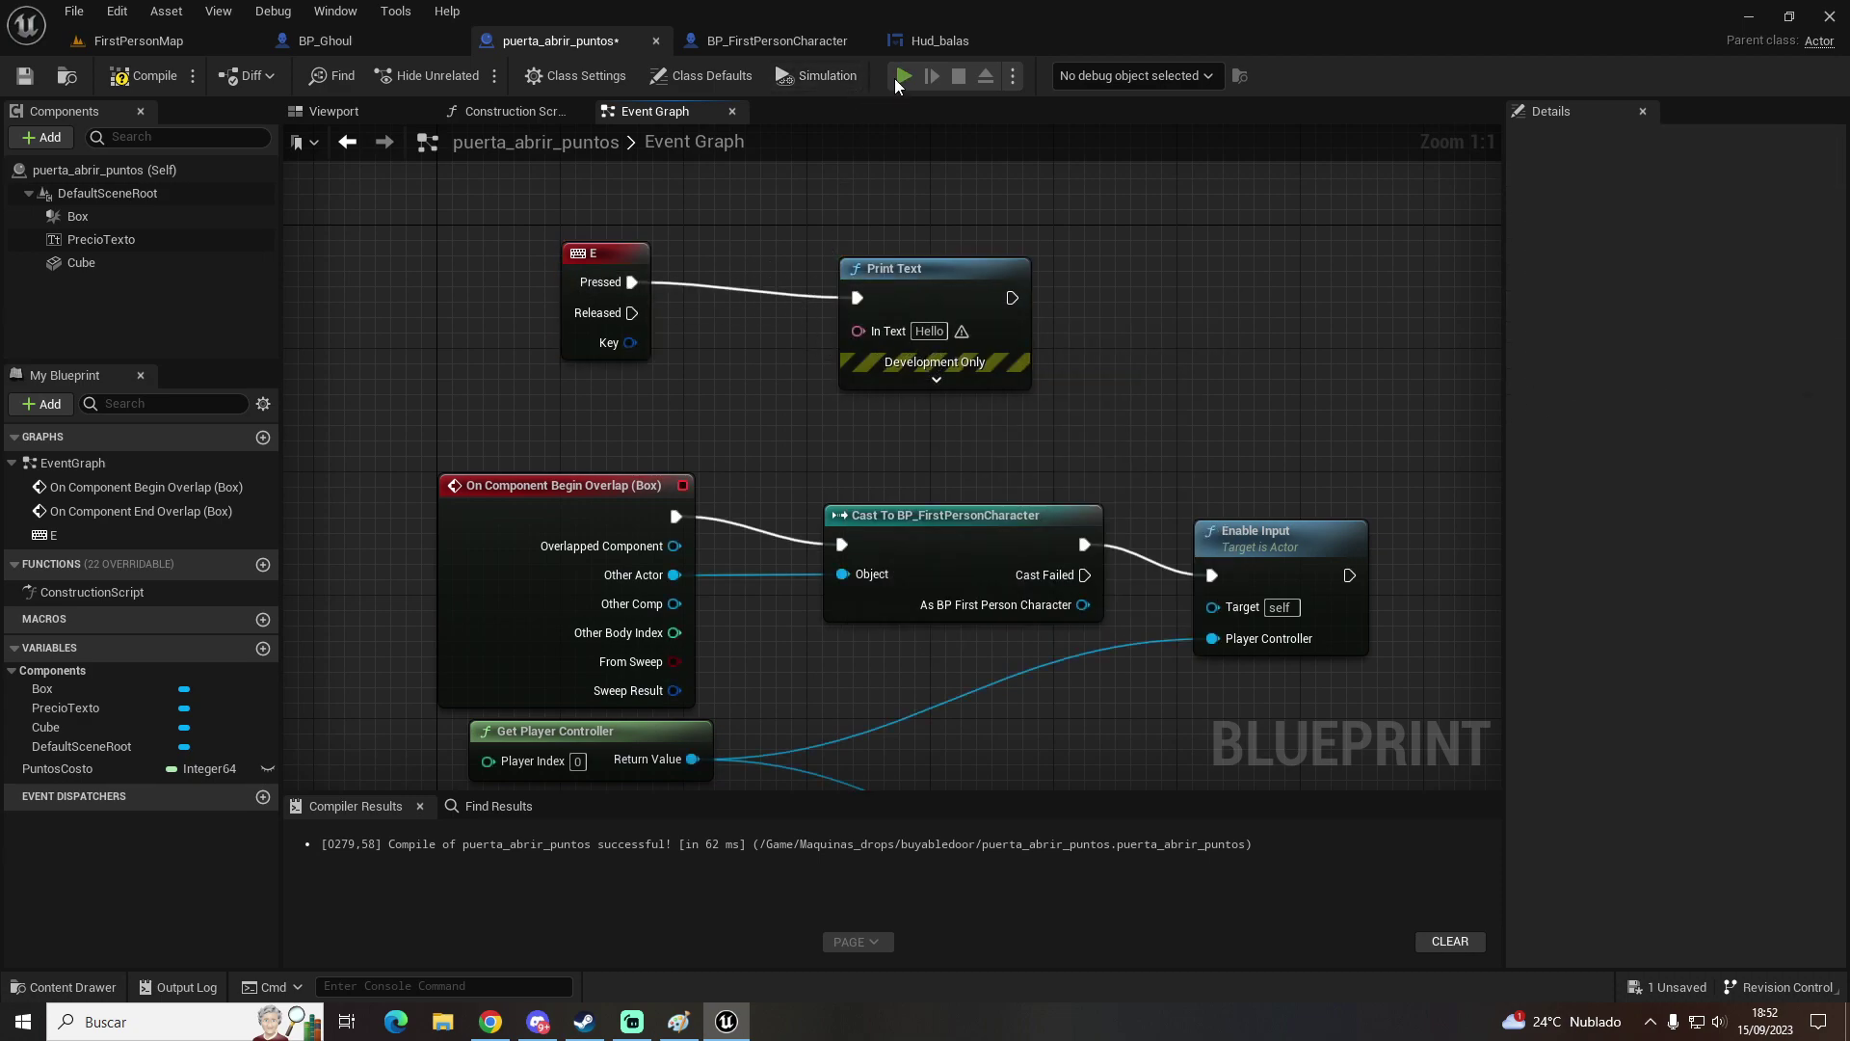
click(897, 78)
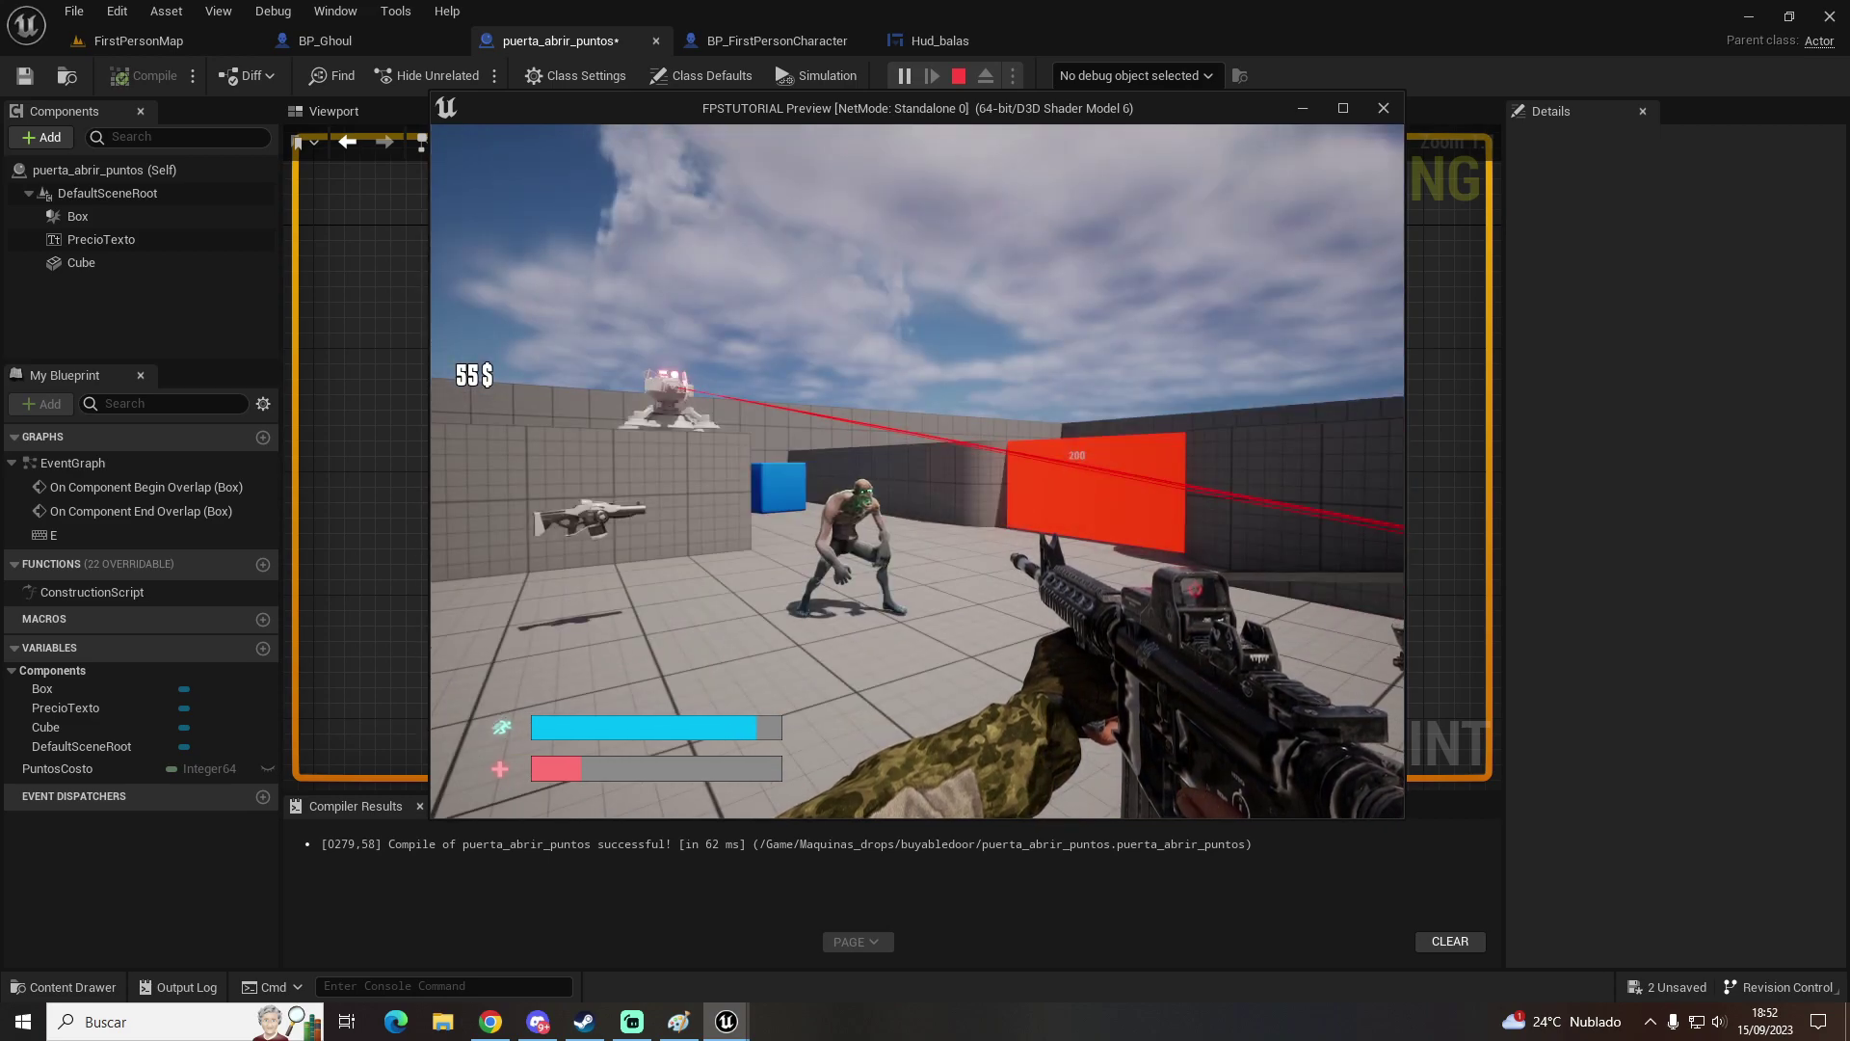
Step: Walk up to the red 200 door, press E to print Hello, then stop the game
key(w)
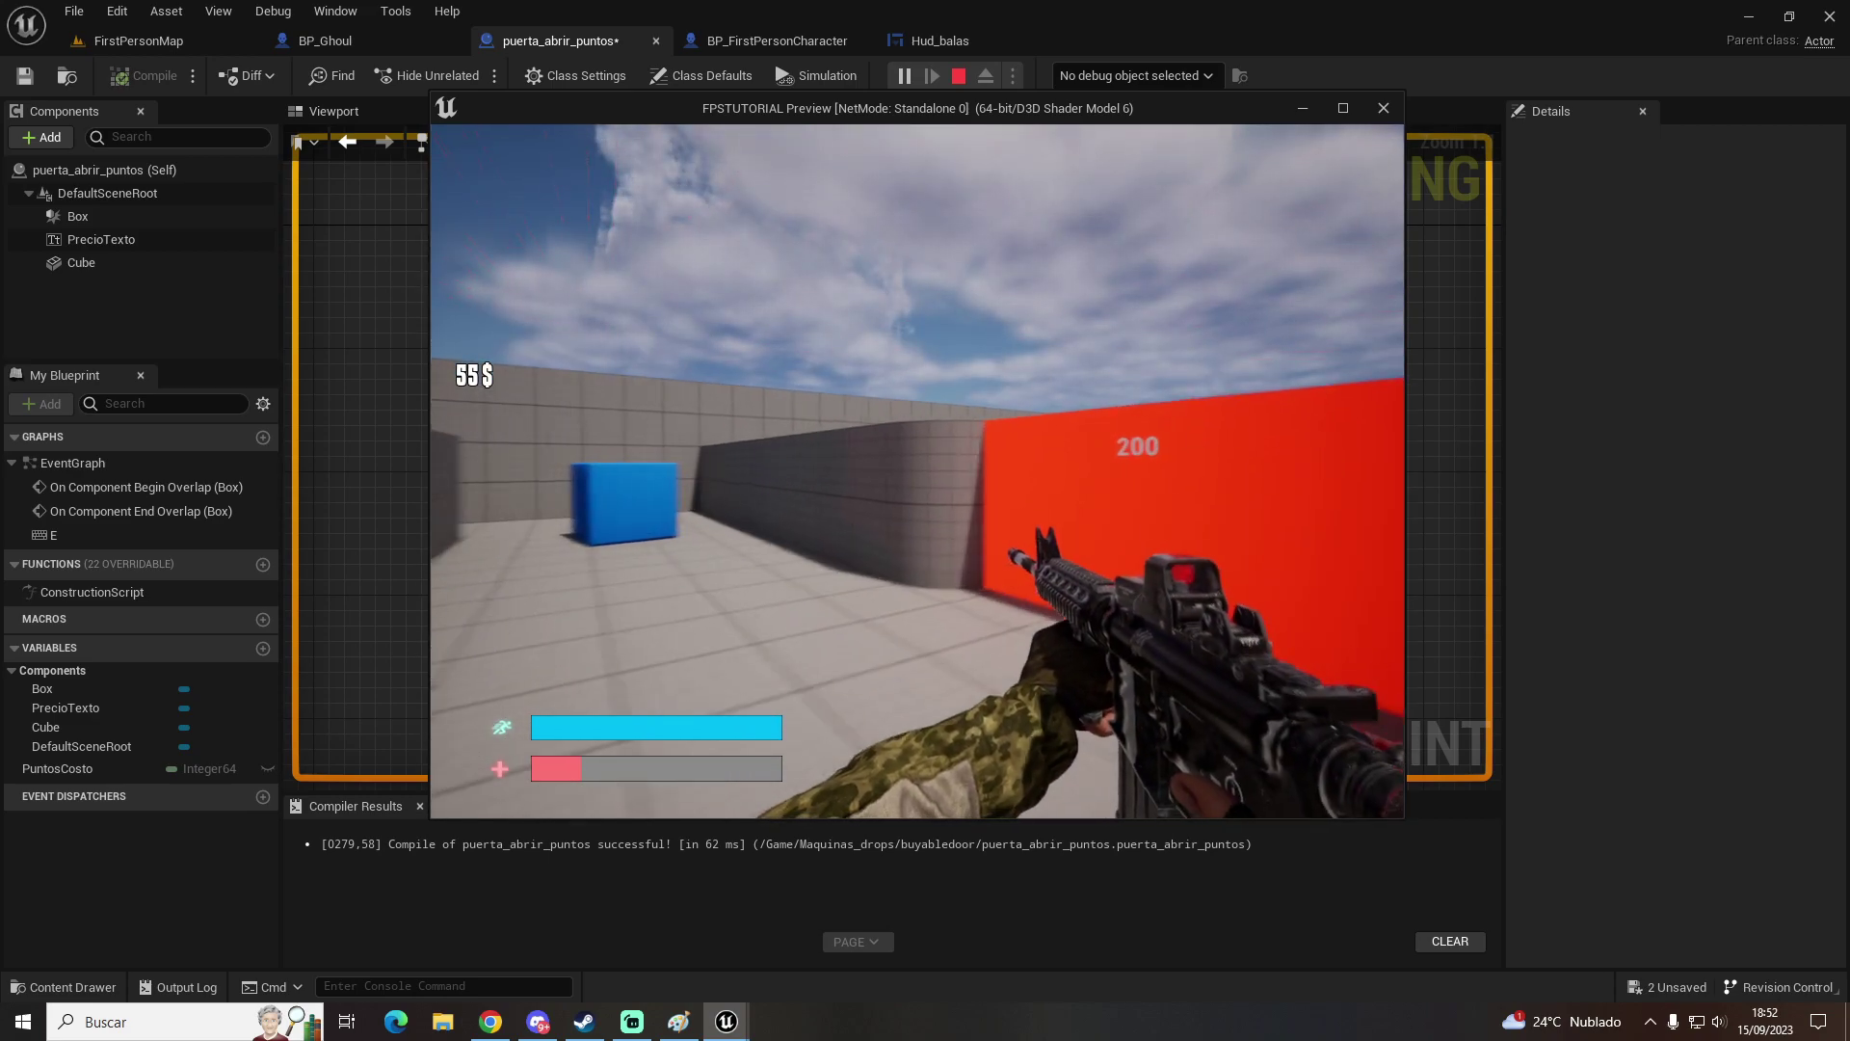
key(w)
key(e)
key(e)
key(e)
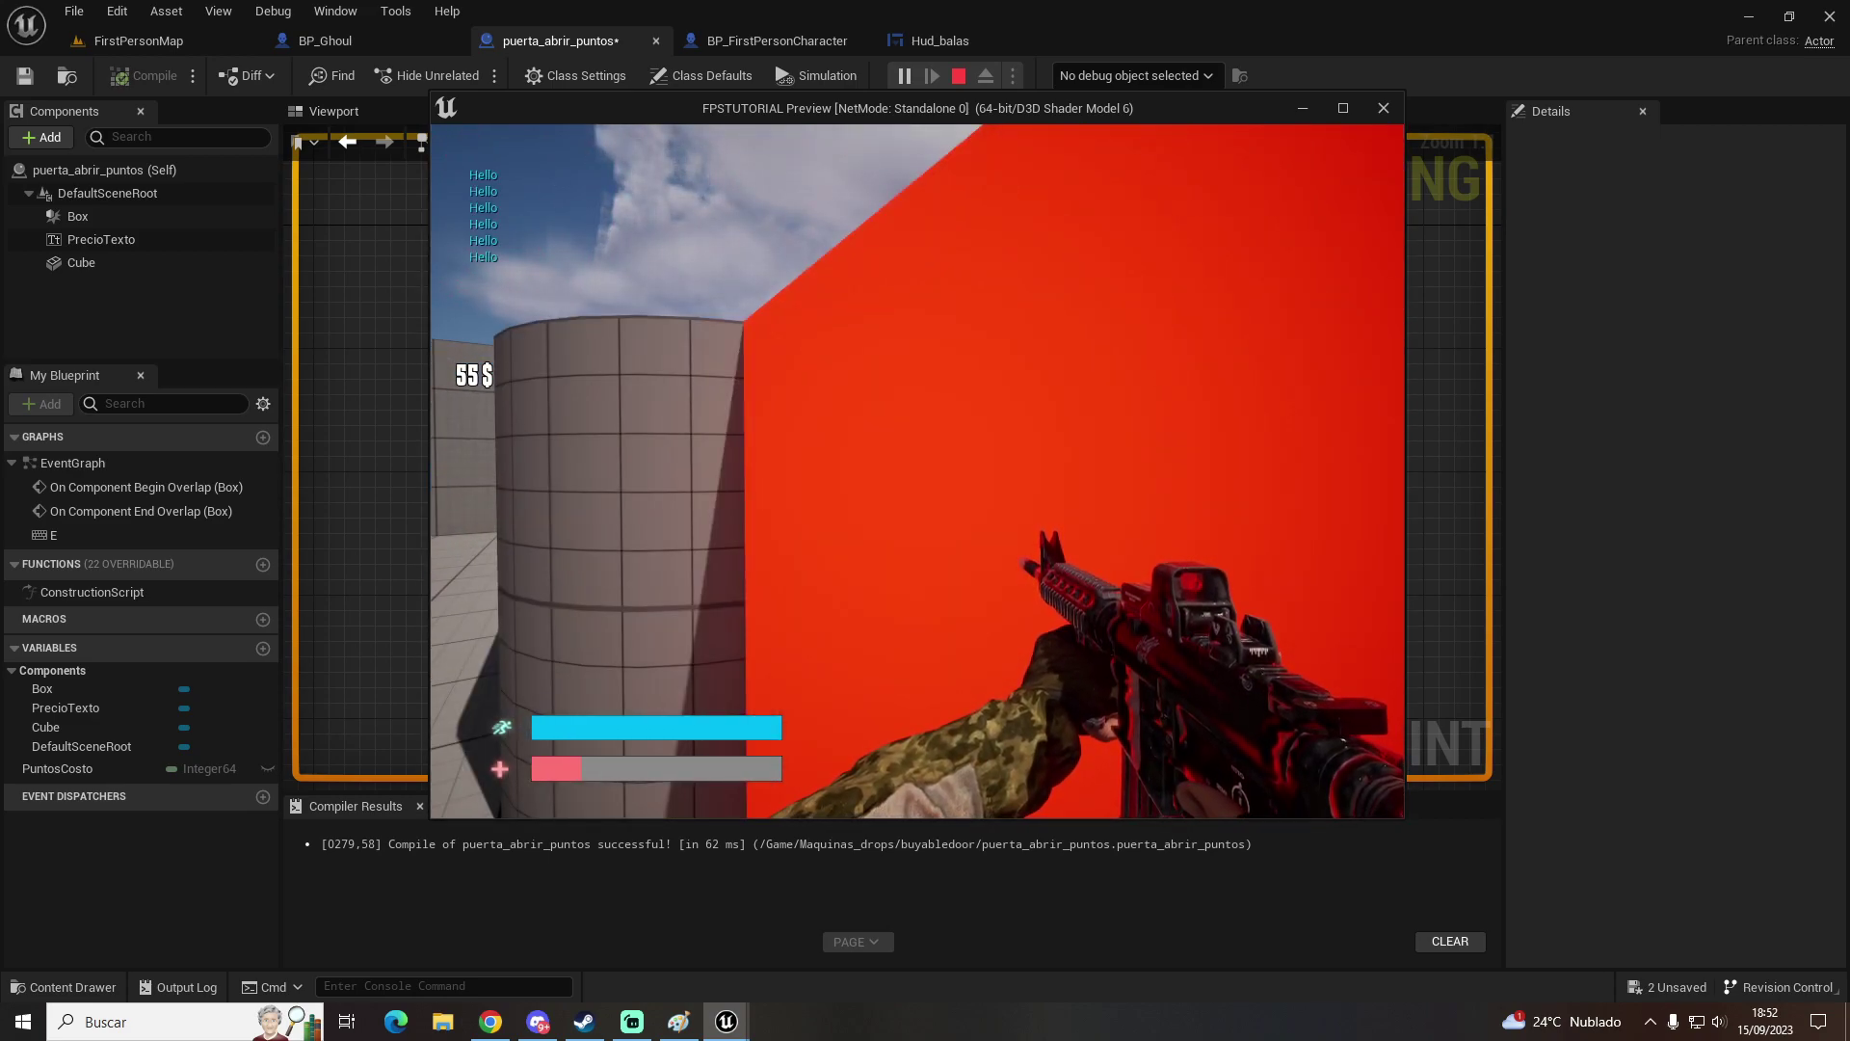
key(a)
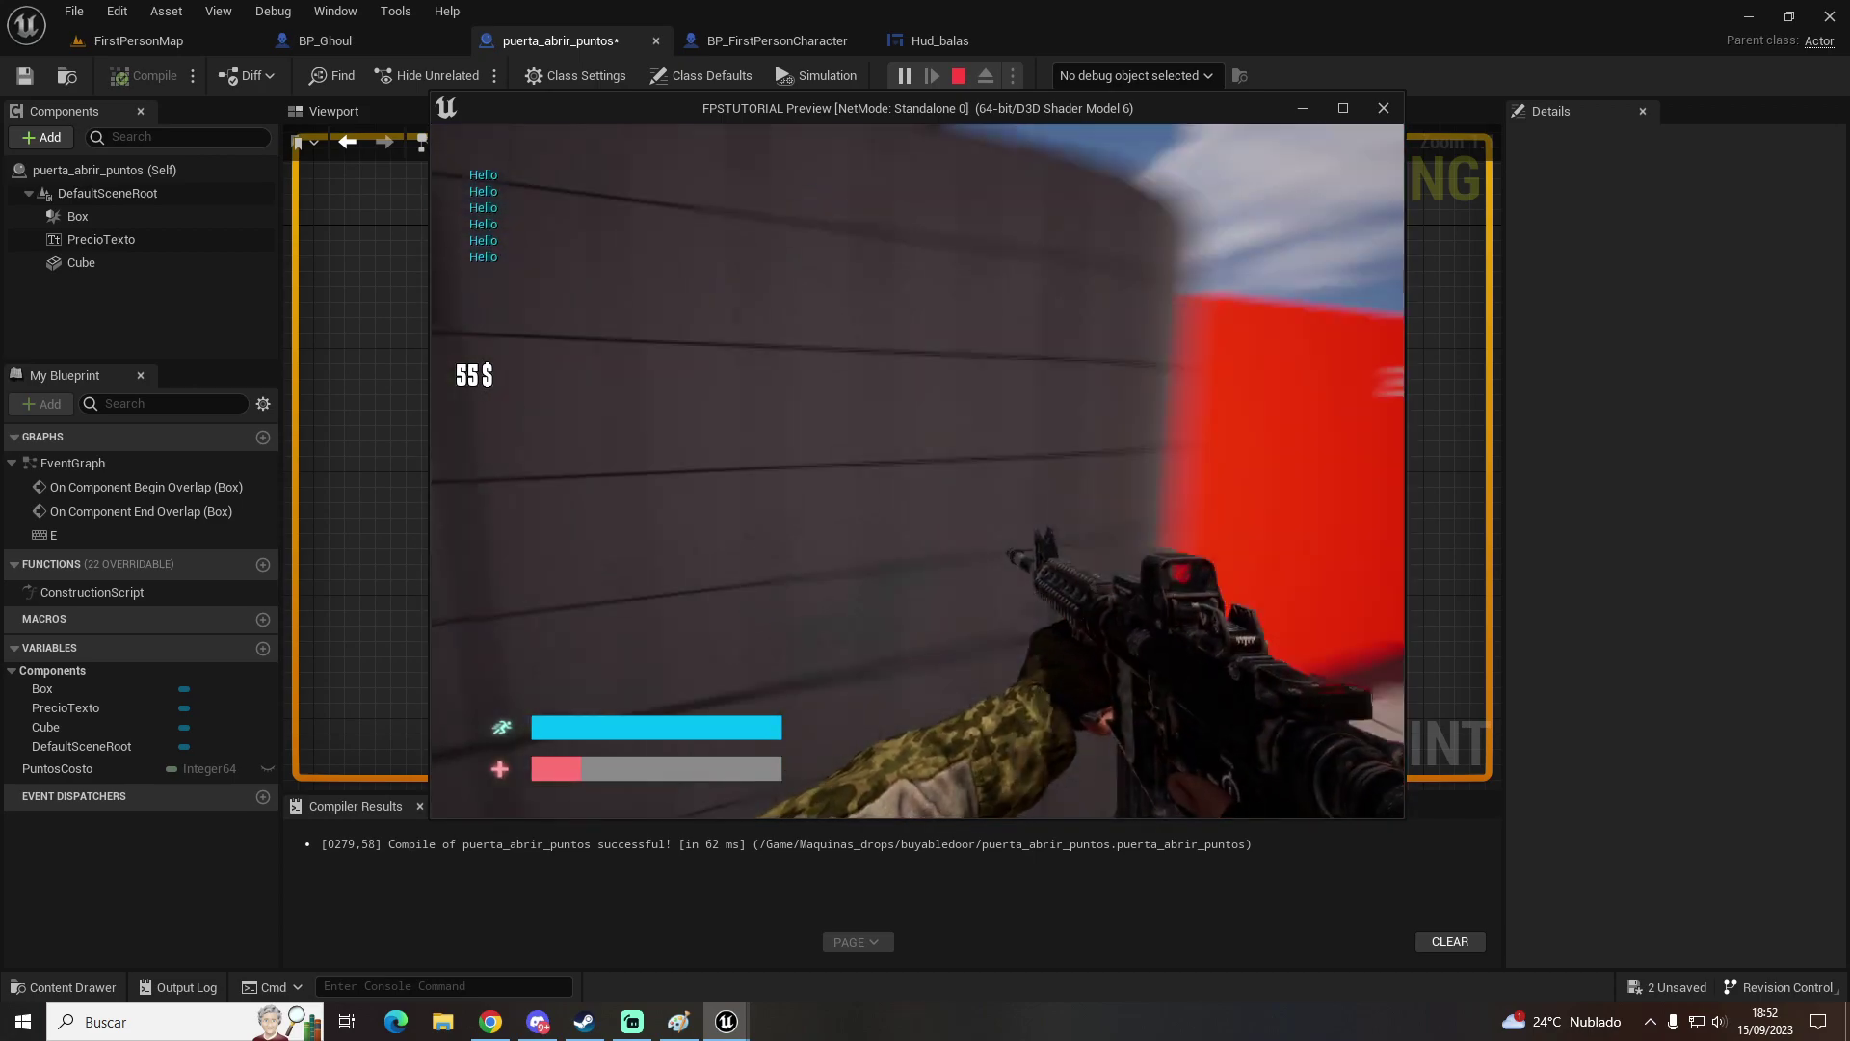
key(s)
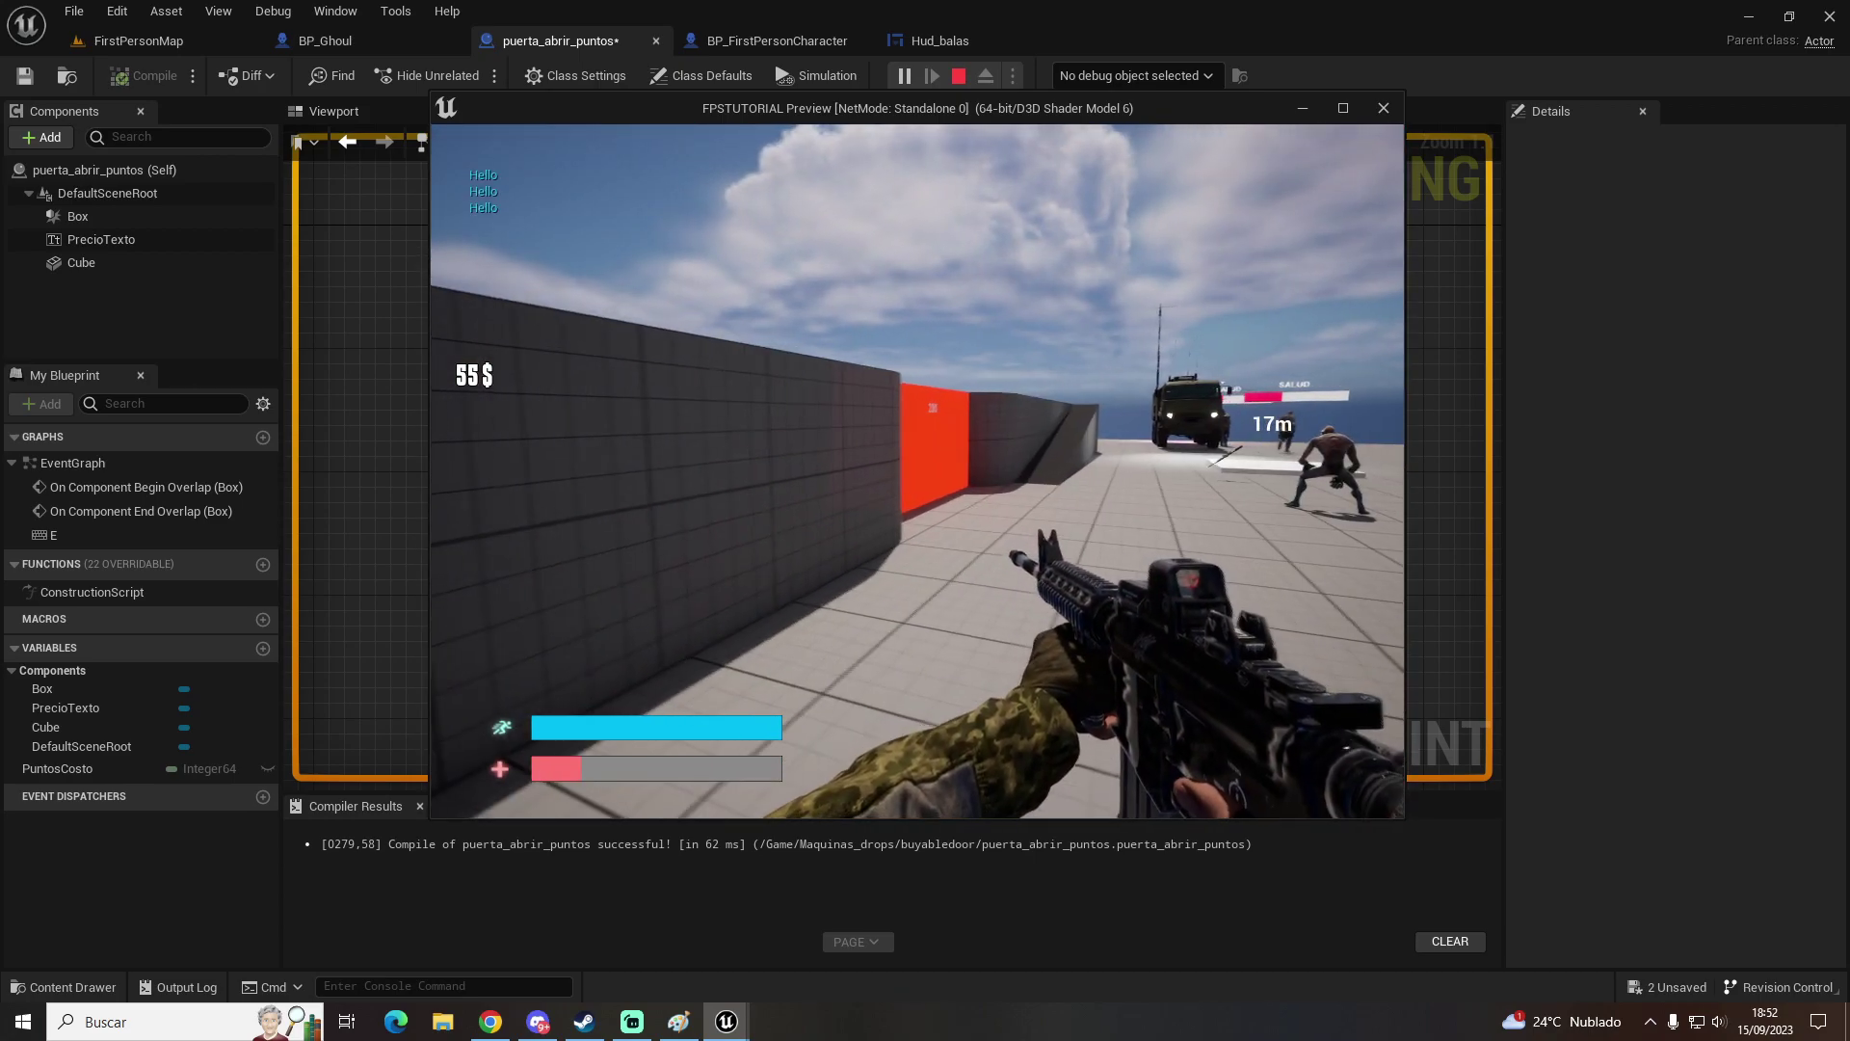
key(s)
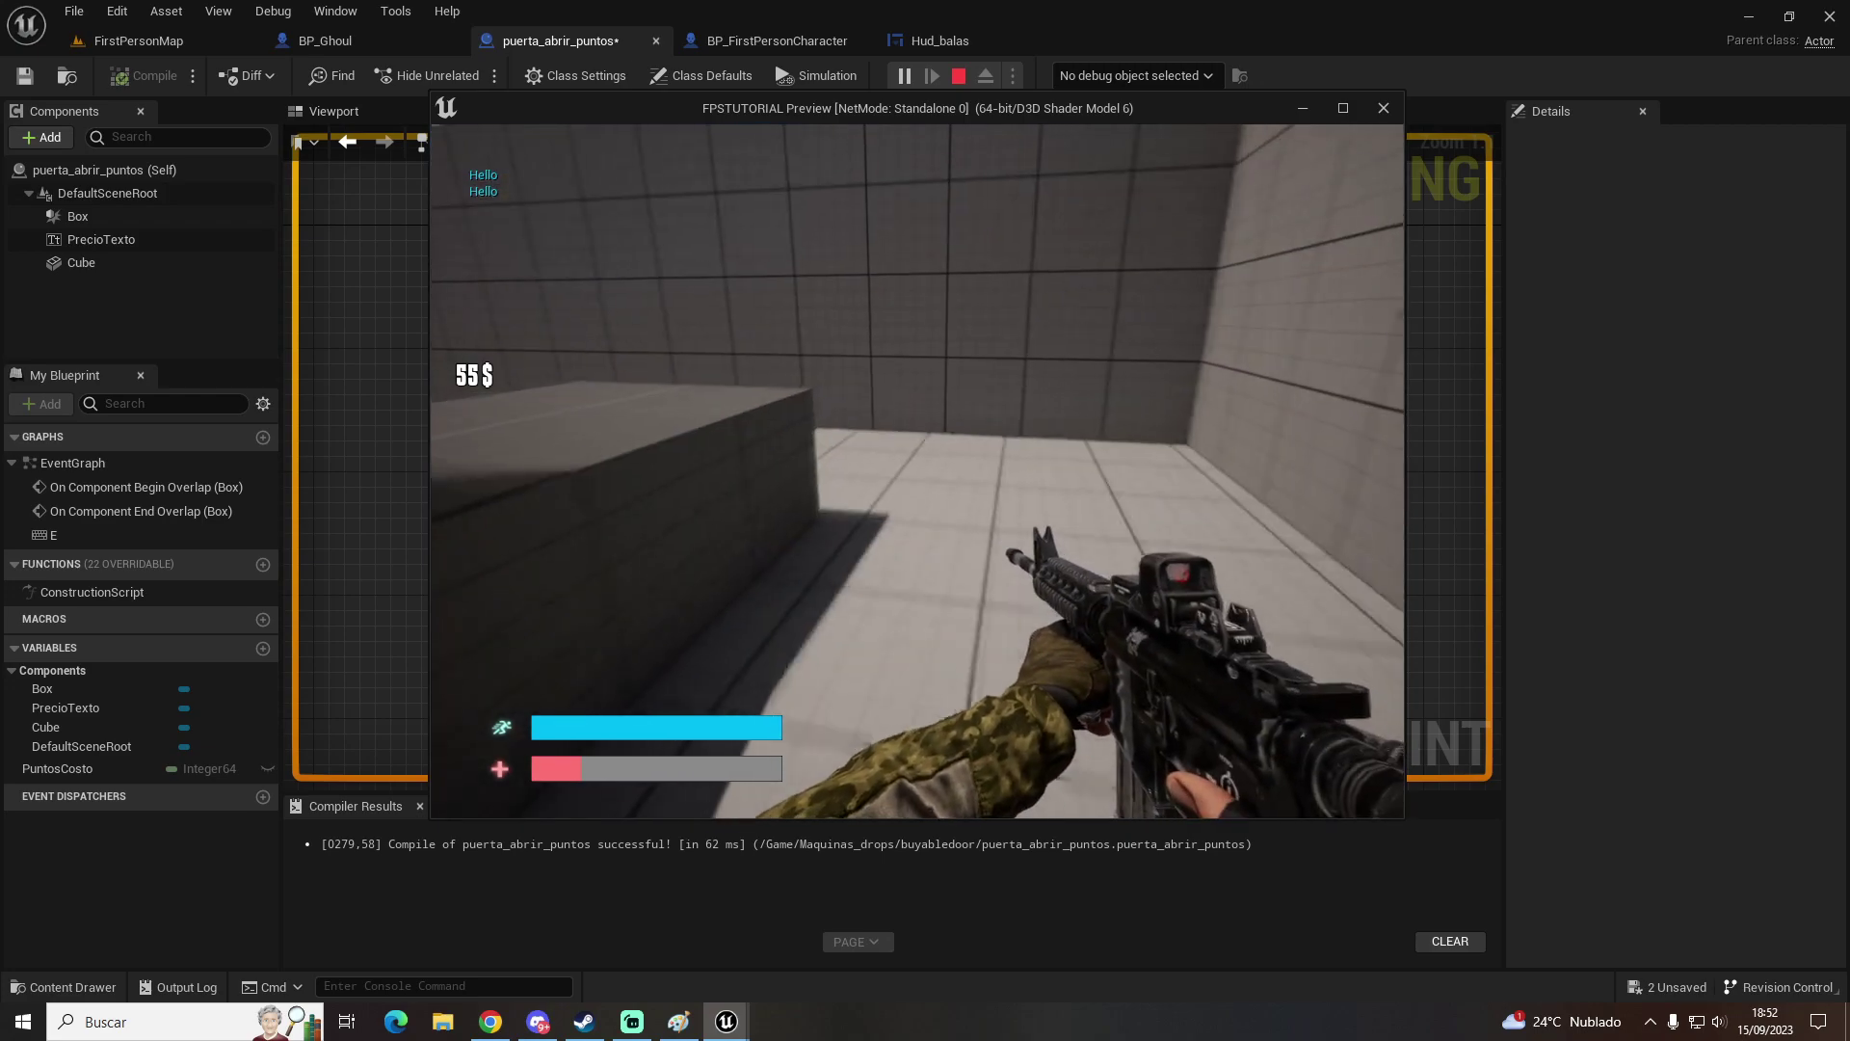
key(w)
key(Escape)
right_drag(1065, 494, 921, 263)
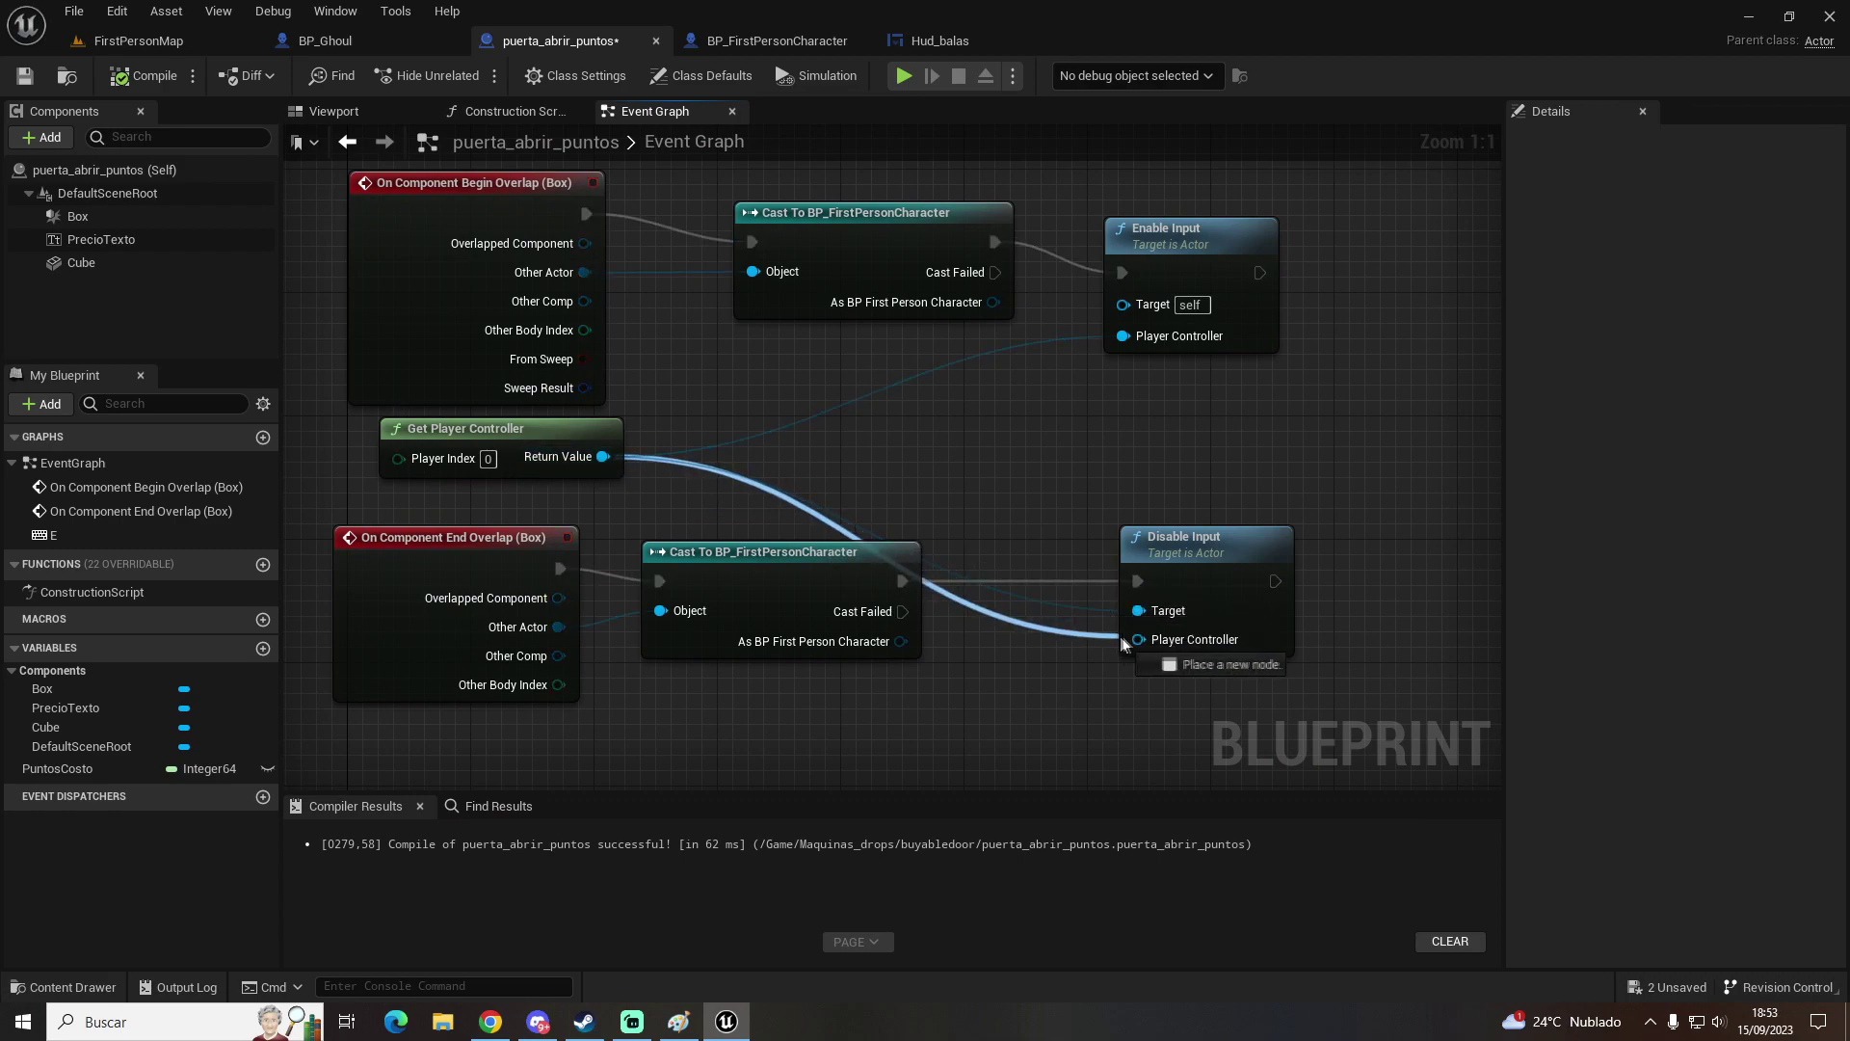
Step: Move Get Player Controller from Disable Input's Target to its Player Controller pin and replay
drag(604, 457, 1134, 638)
alt+click(846, 537)
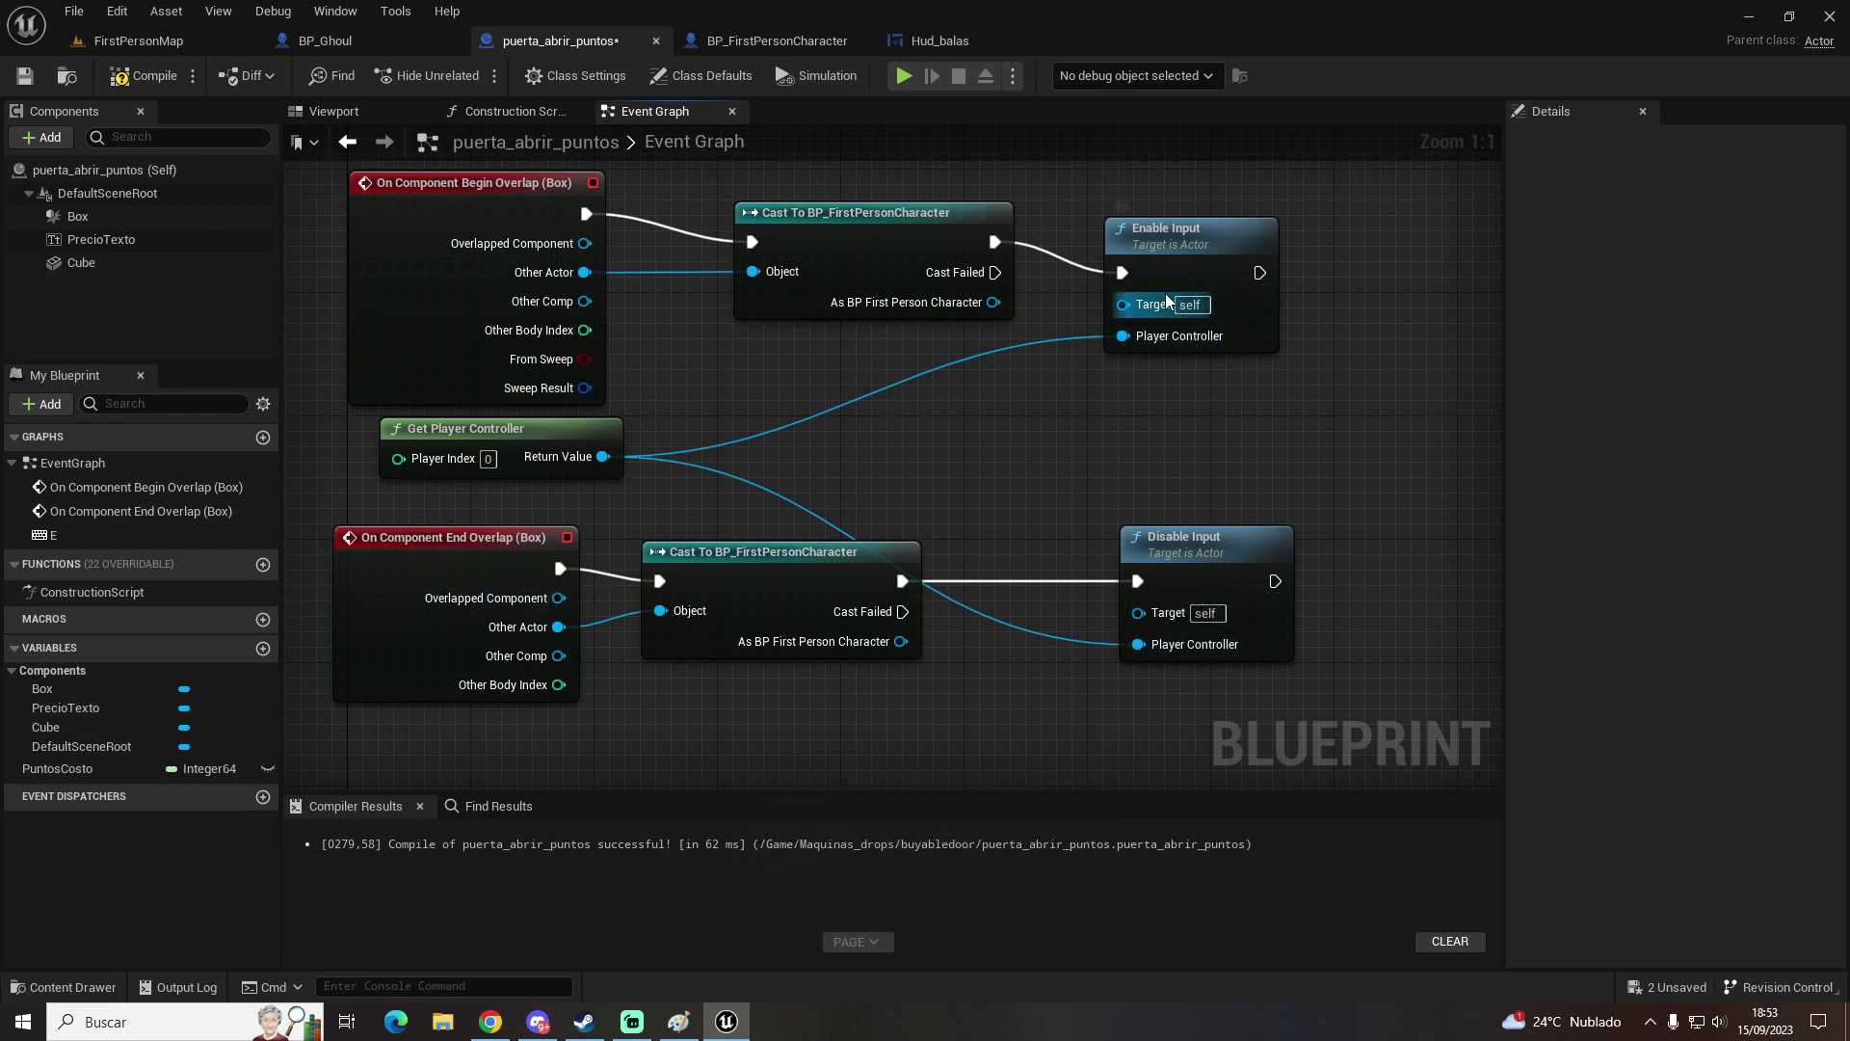
key(alt+p)
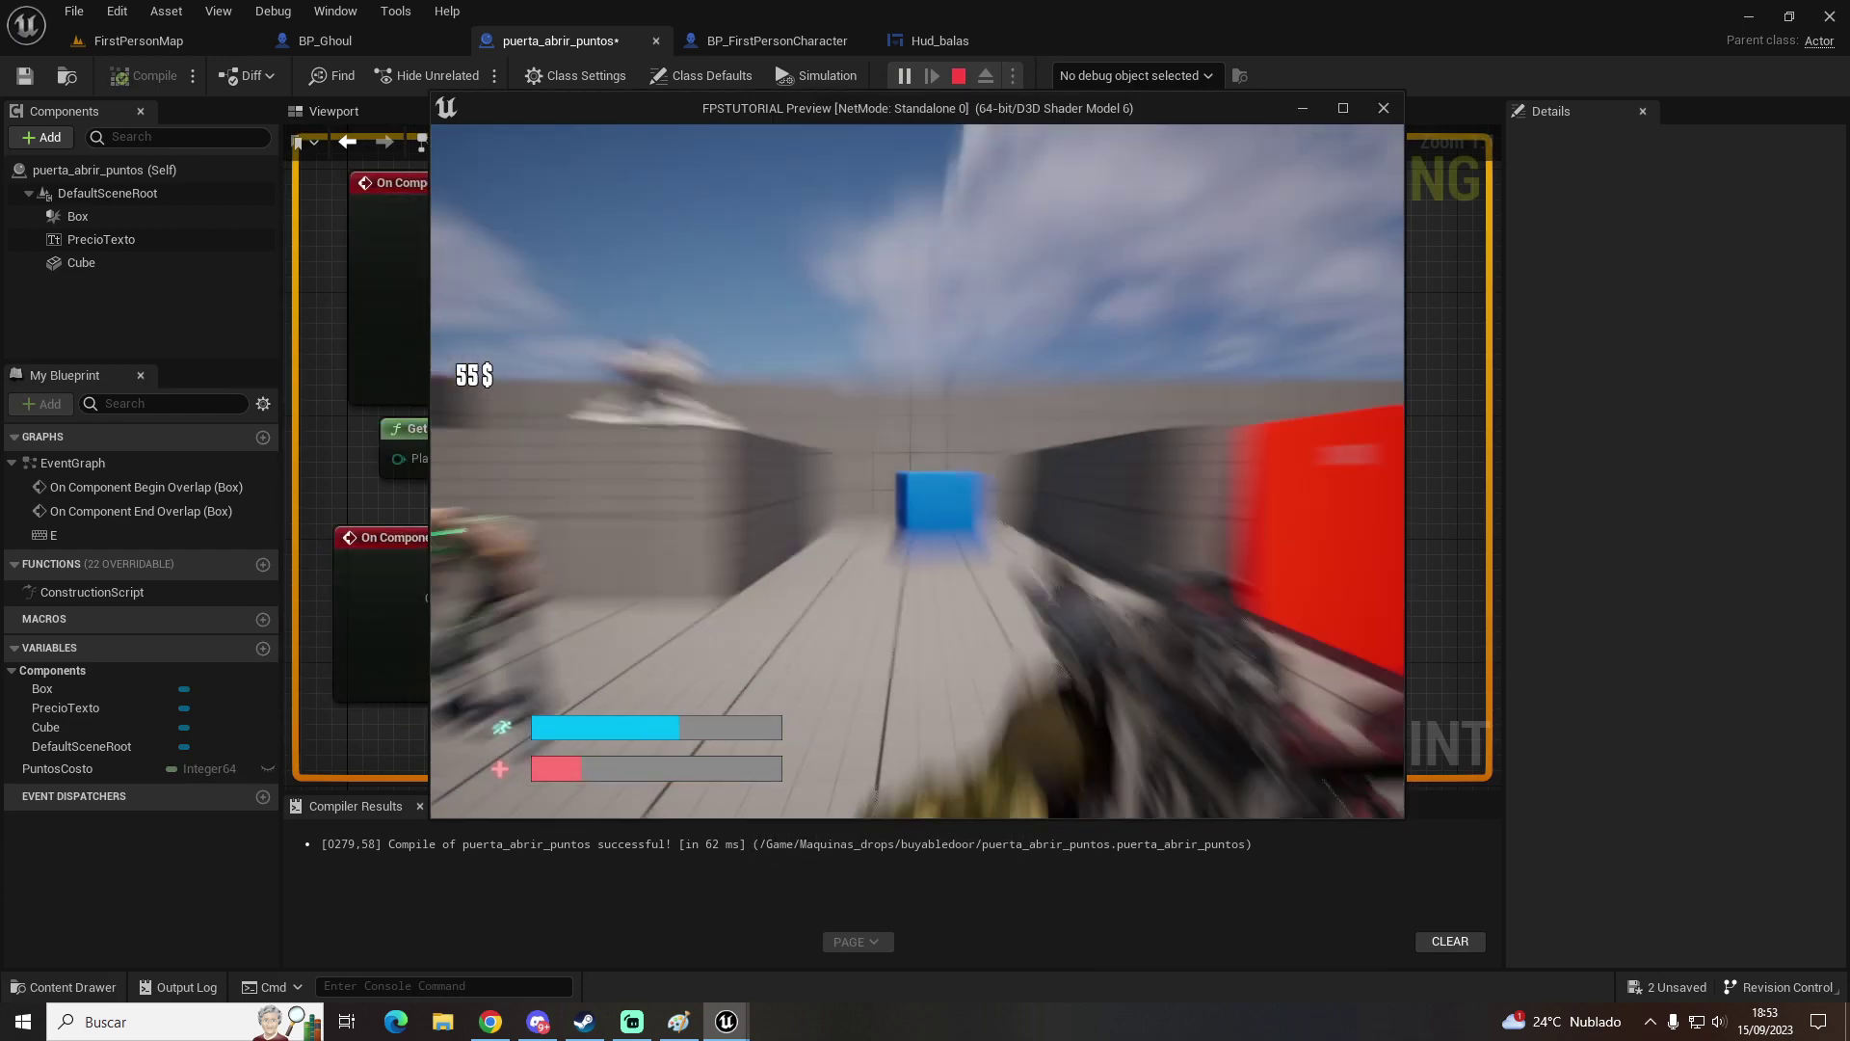
Step: Walk to the red 200 door, press E to see Hello printed, then exit play
key(w)
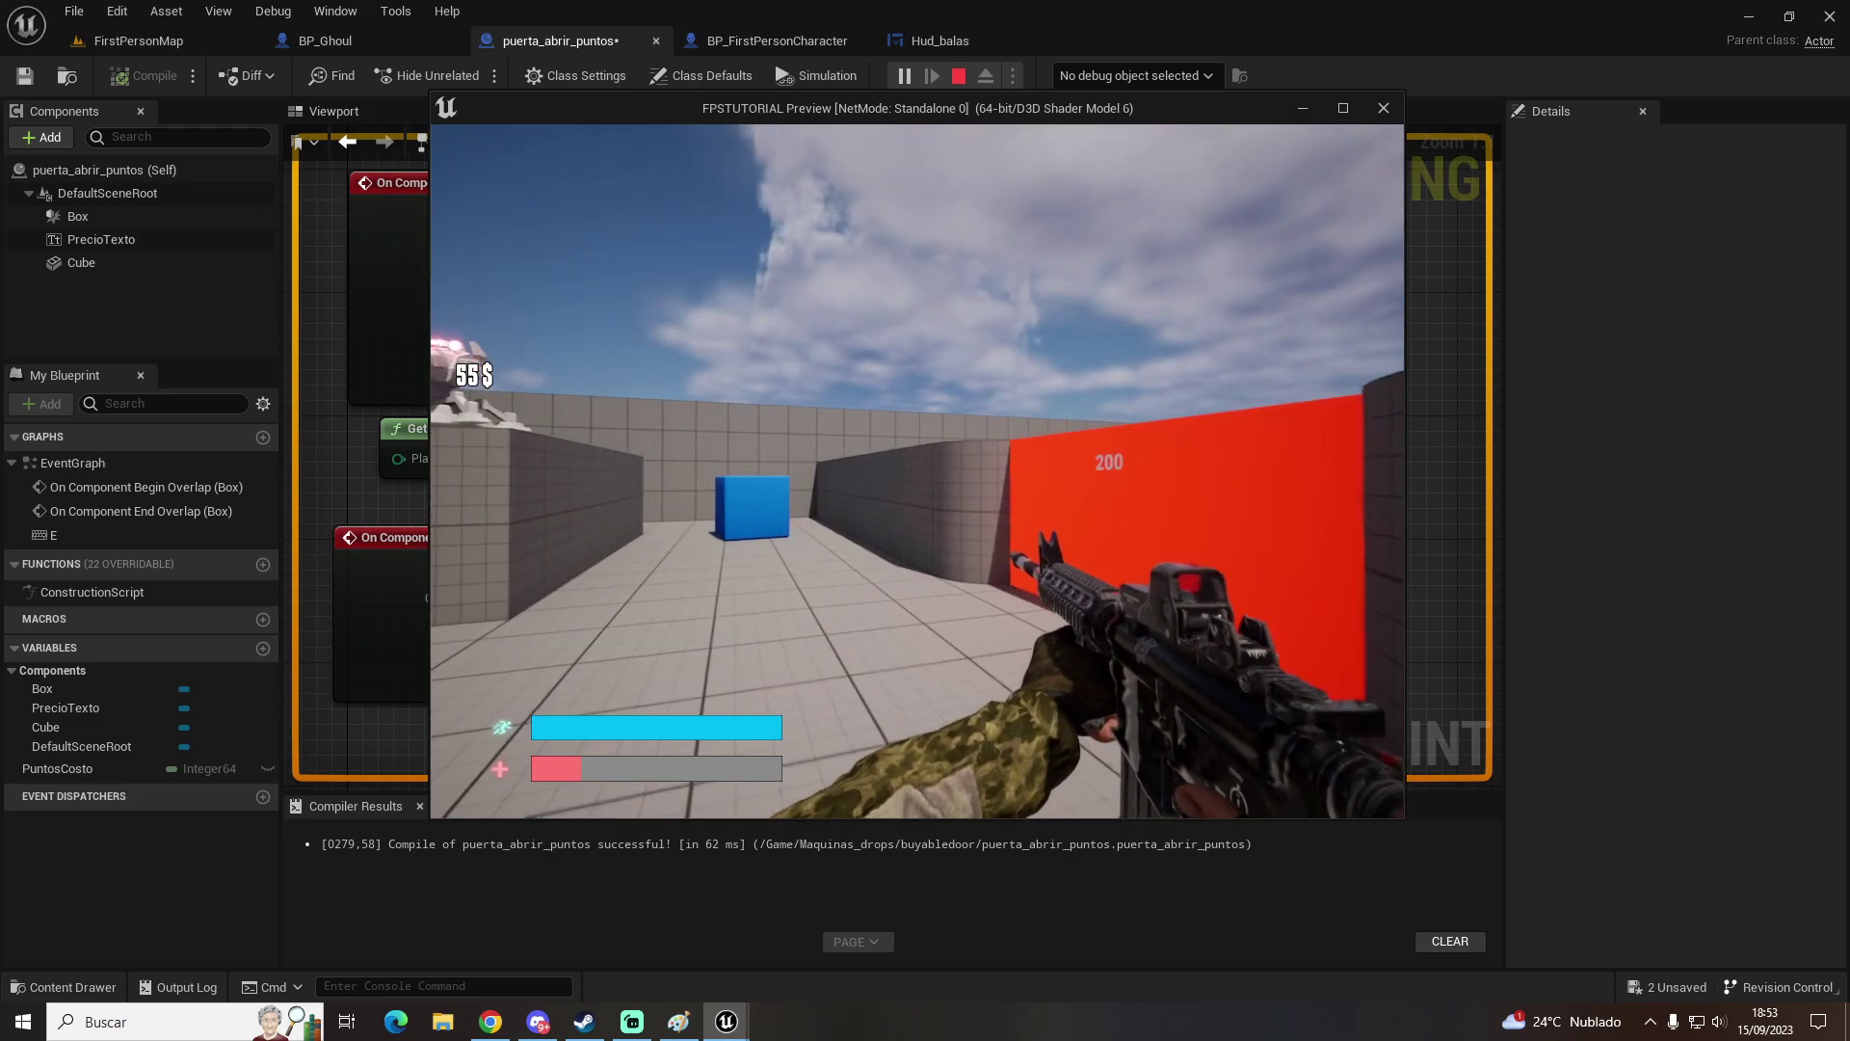
key(s)
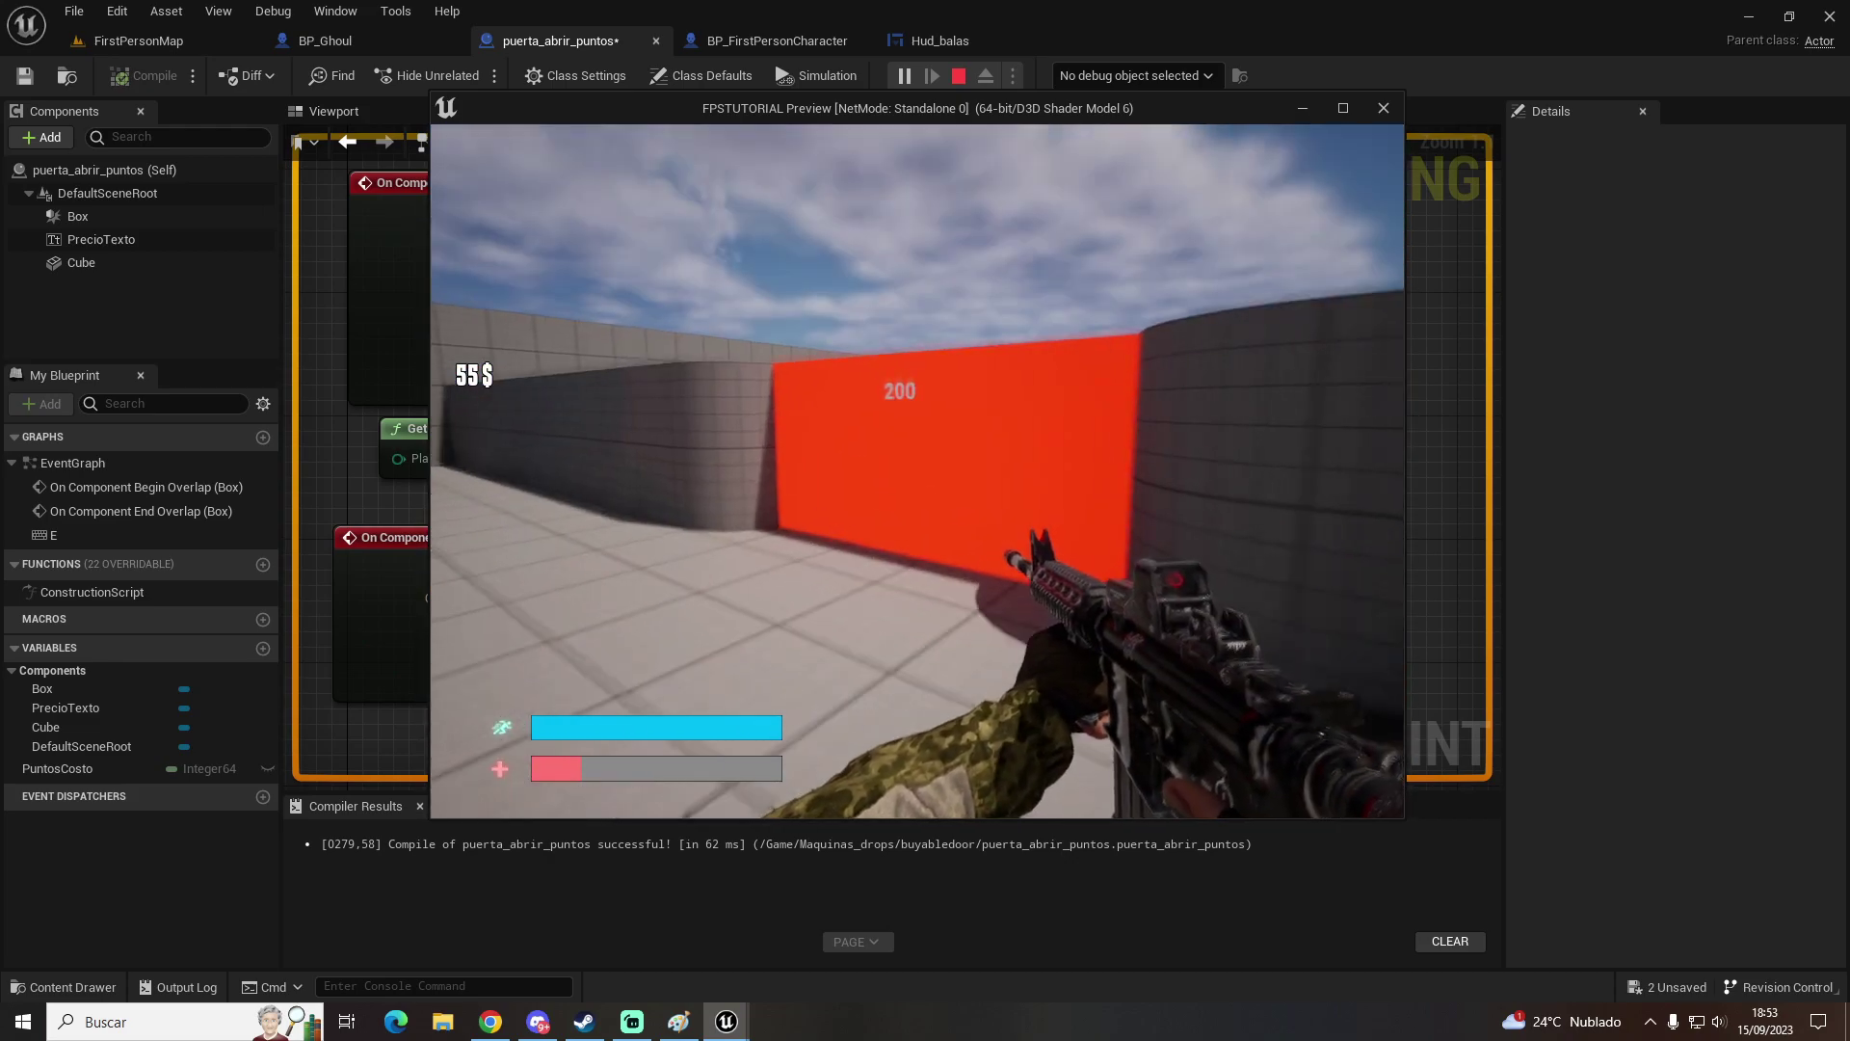
key(w)
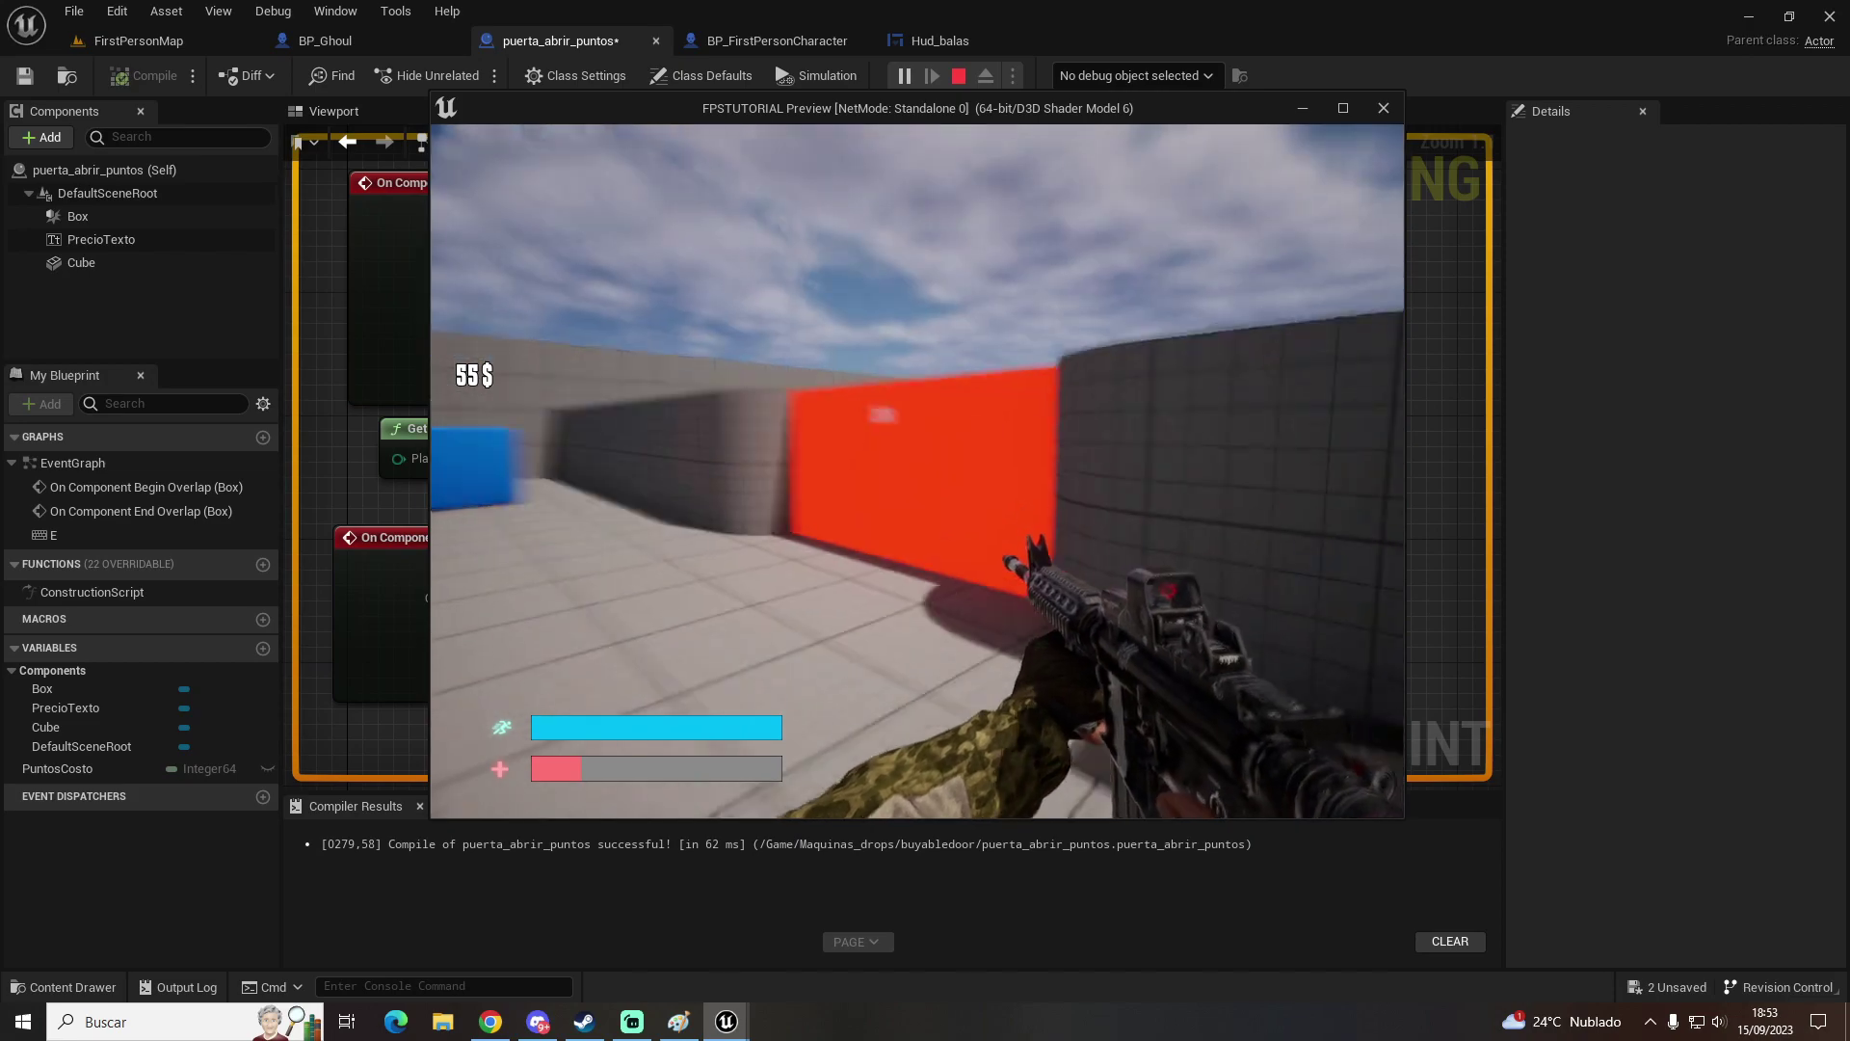
key(e)
key(s)
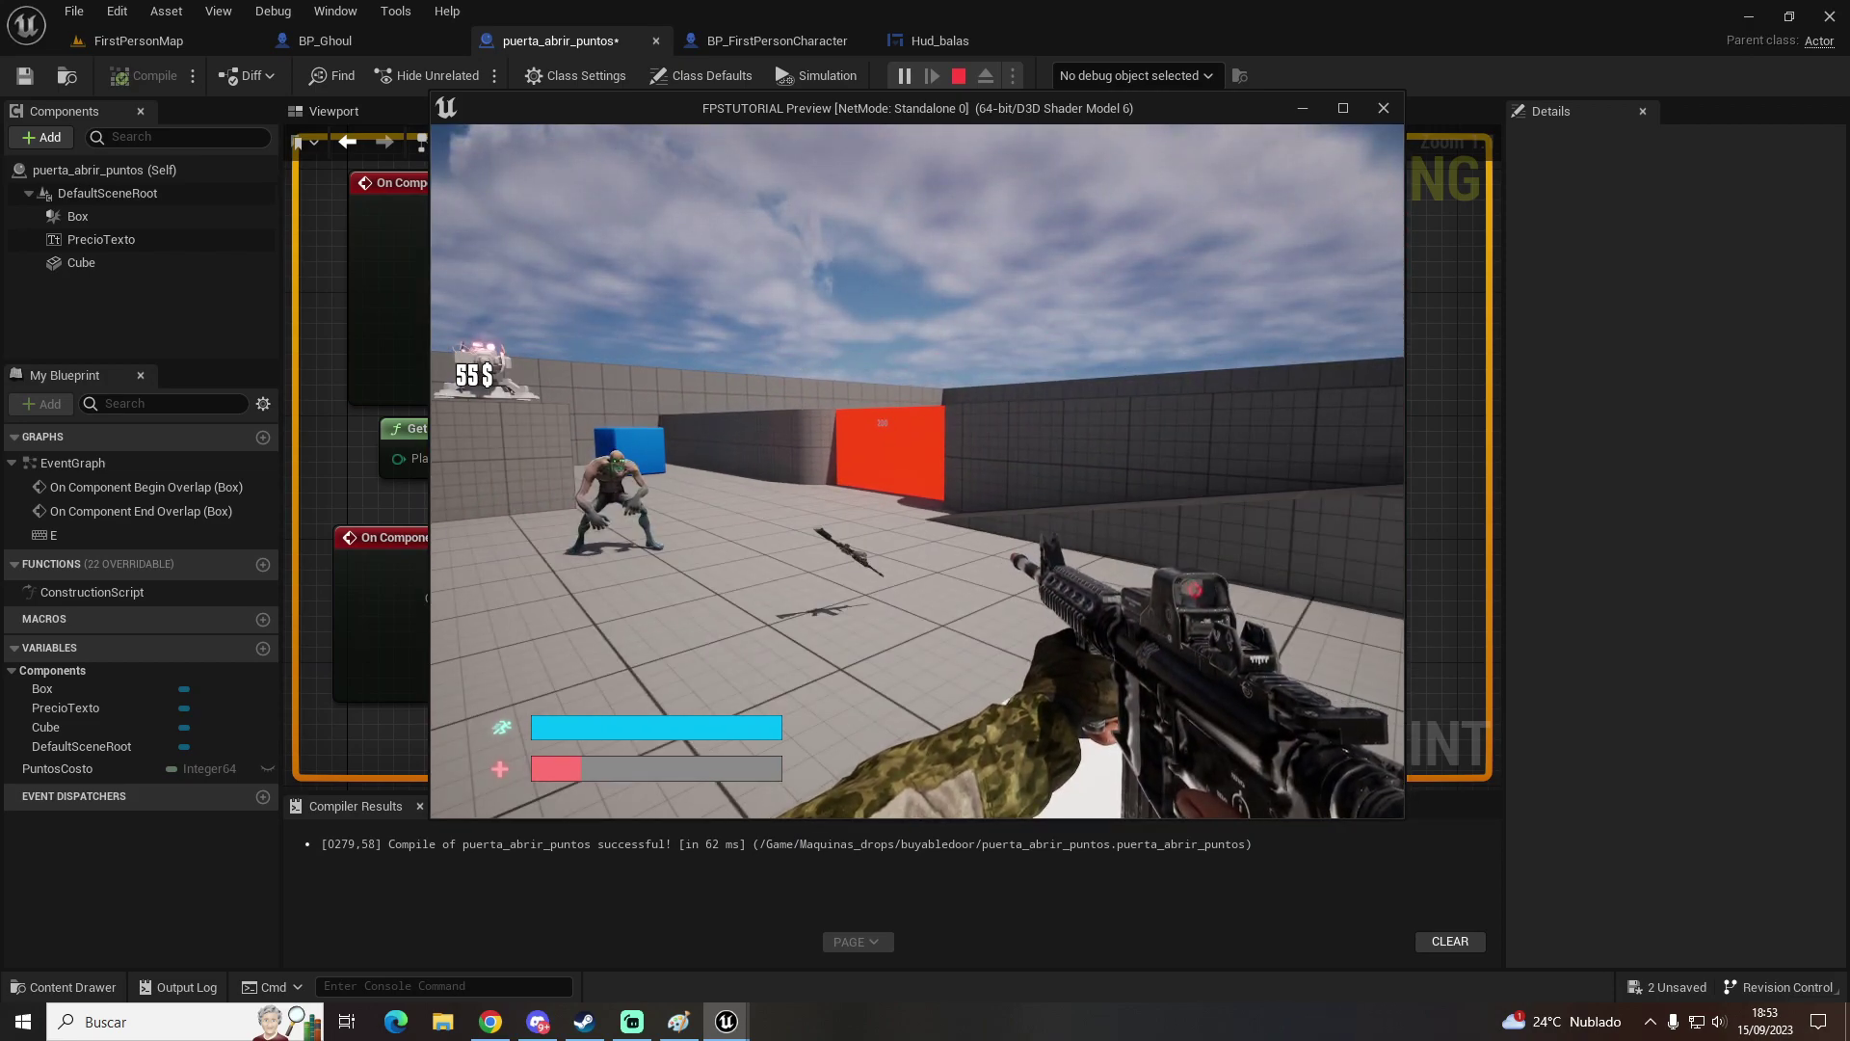
key(Escape)
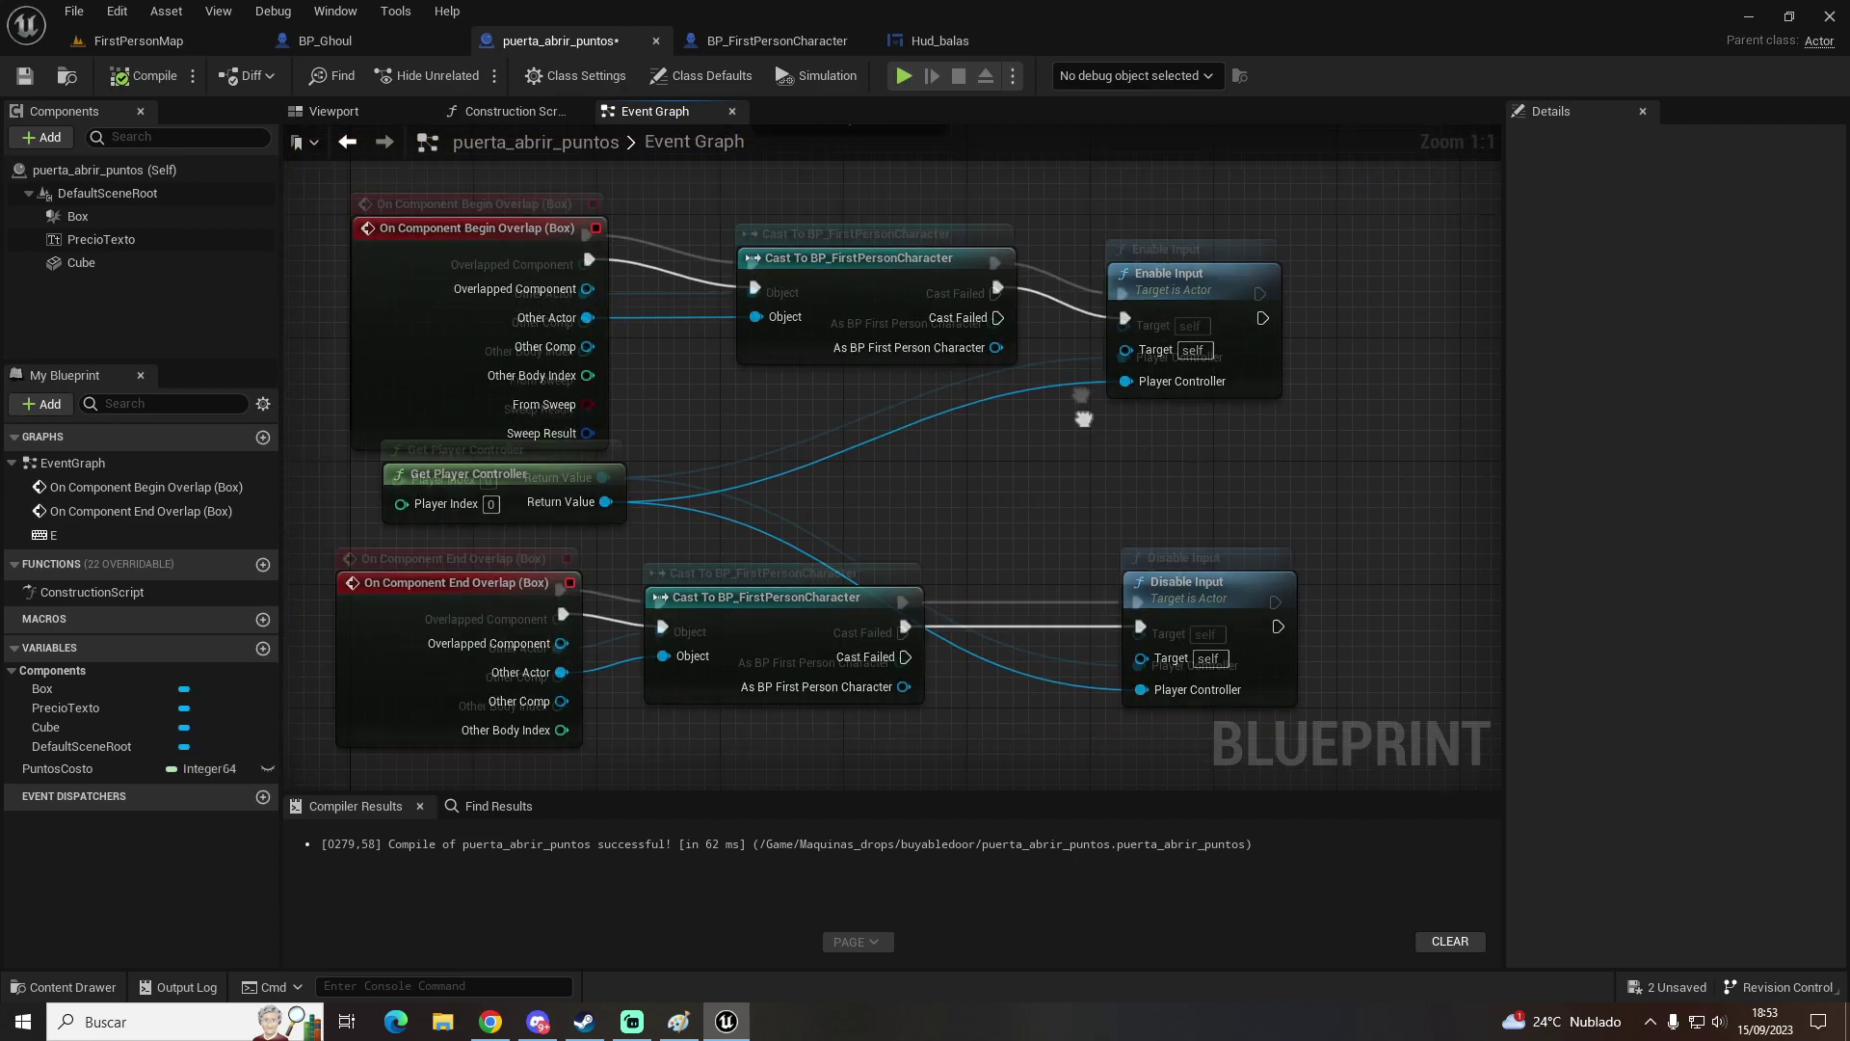
Step: Delete the temporary Print Text node and recompile the blueprint
key(Delete)
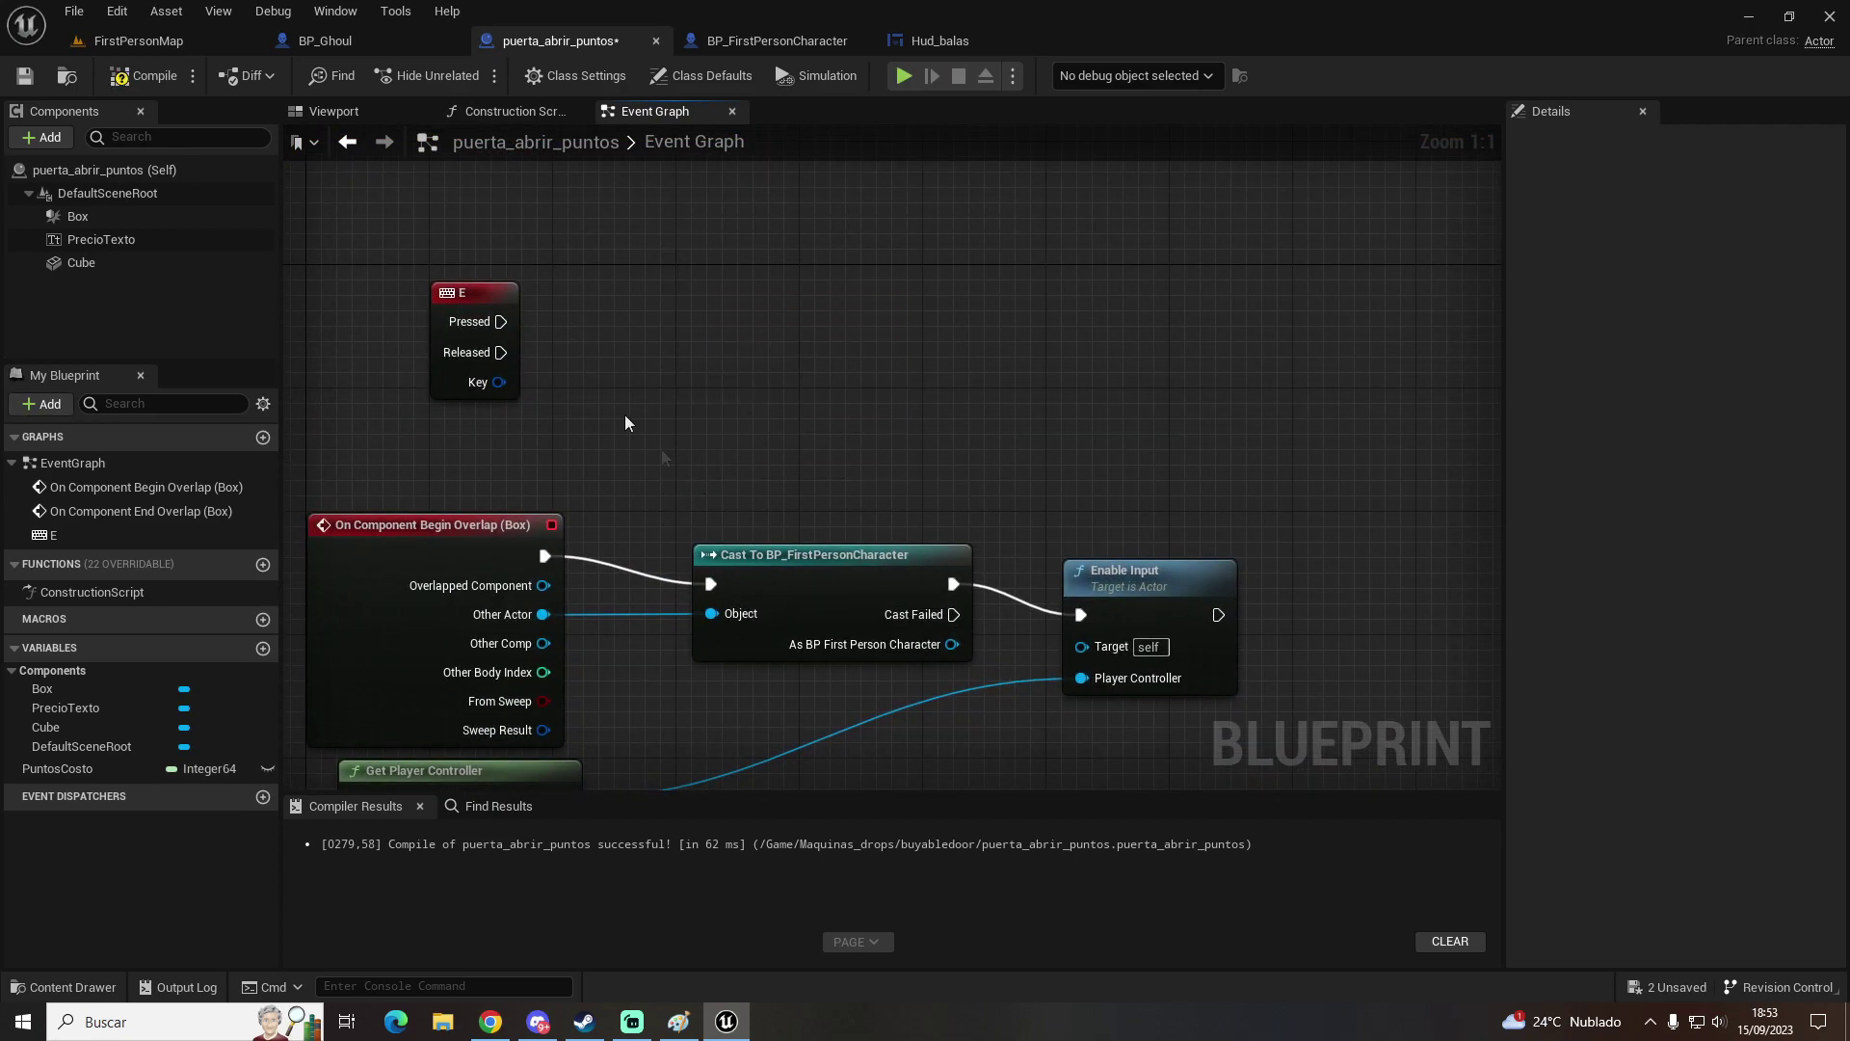
click(145, 75)
right_drag(930, 485, 910, 464)
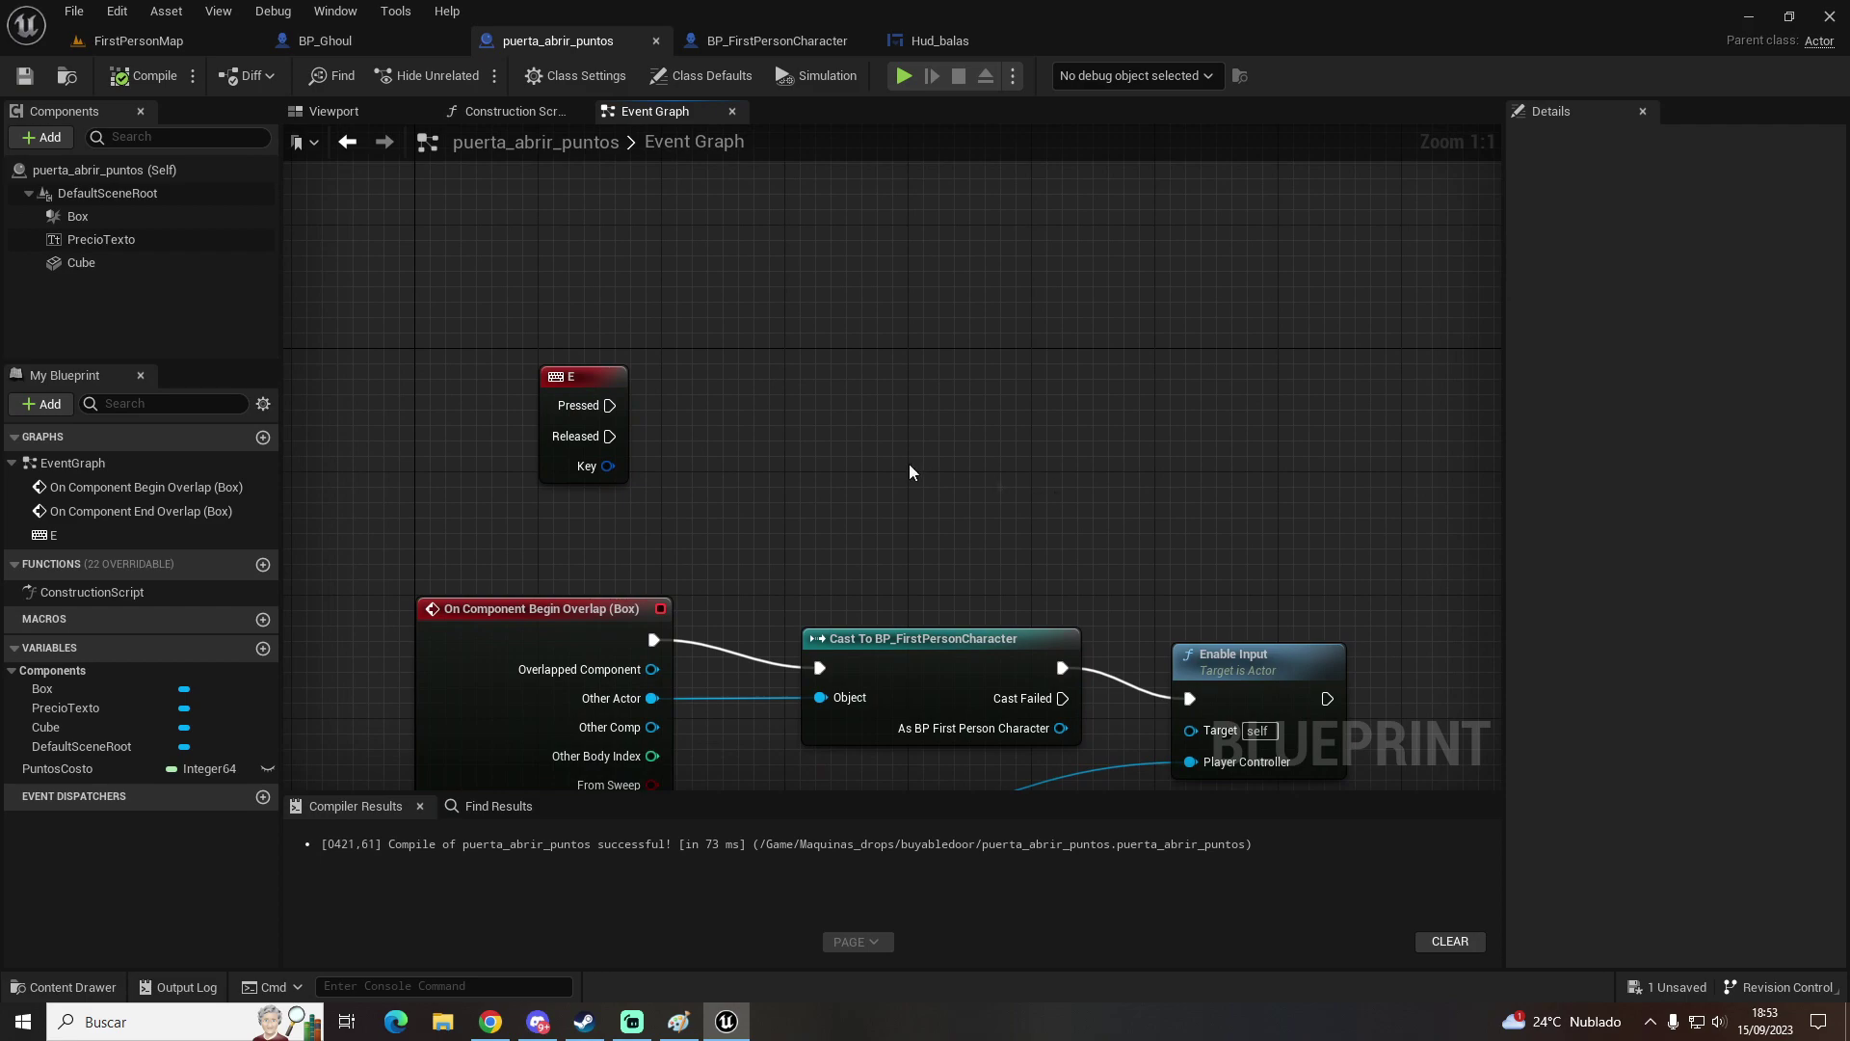
Step: Duplicate the Cast To BP_FirstPersonCharacter, feed it Get Player Character, and trigger it from E Pressed
click(939, 639)
key(ctrl+c)
key(ctrl+v)
drag(887, 471, 742, 520)
text(get player cha)
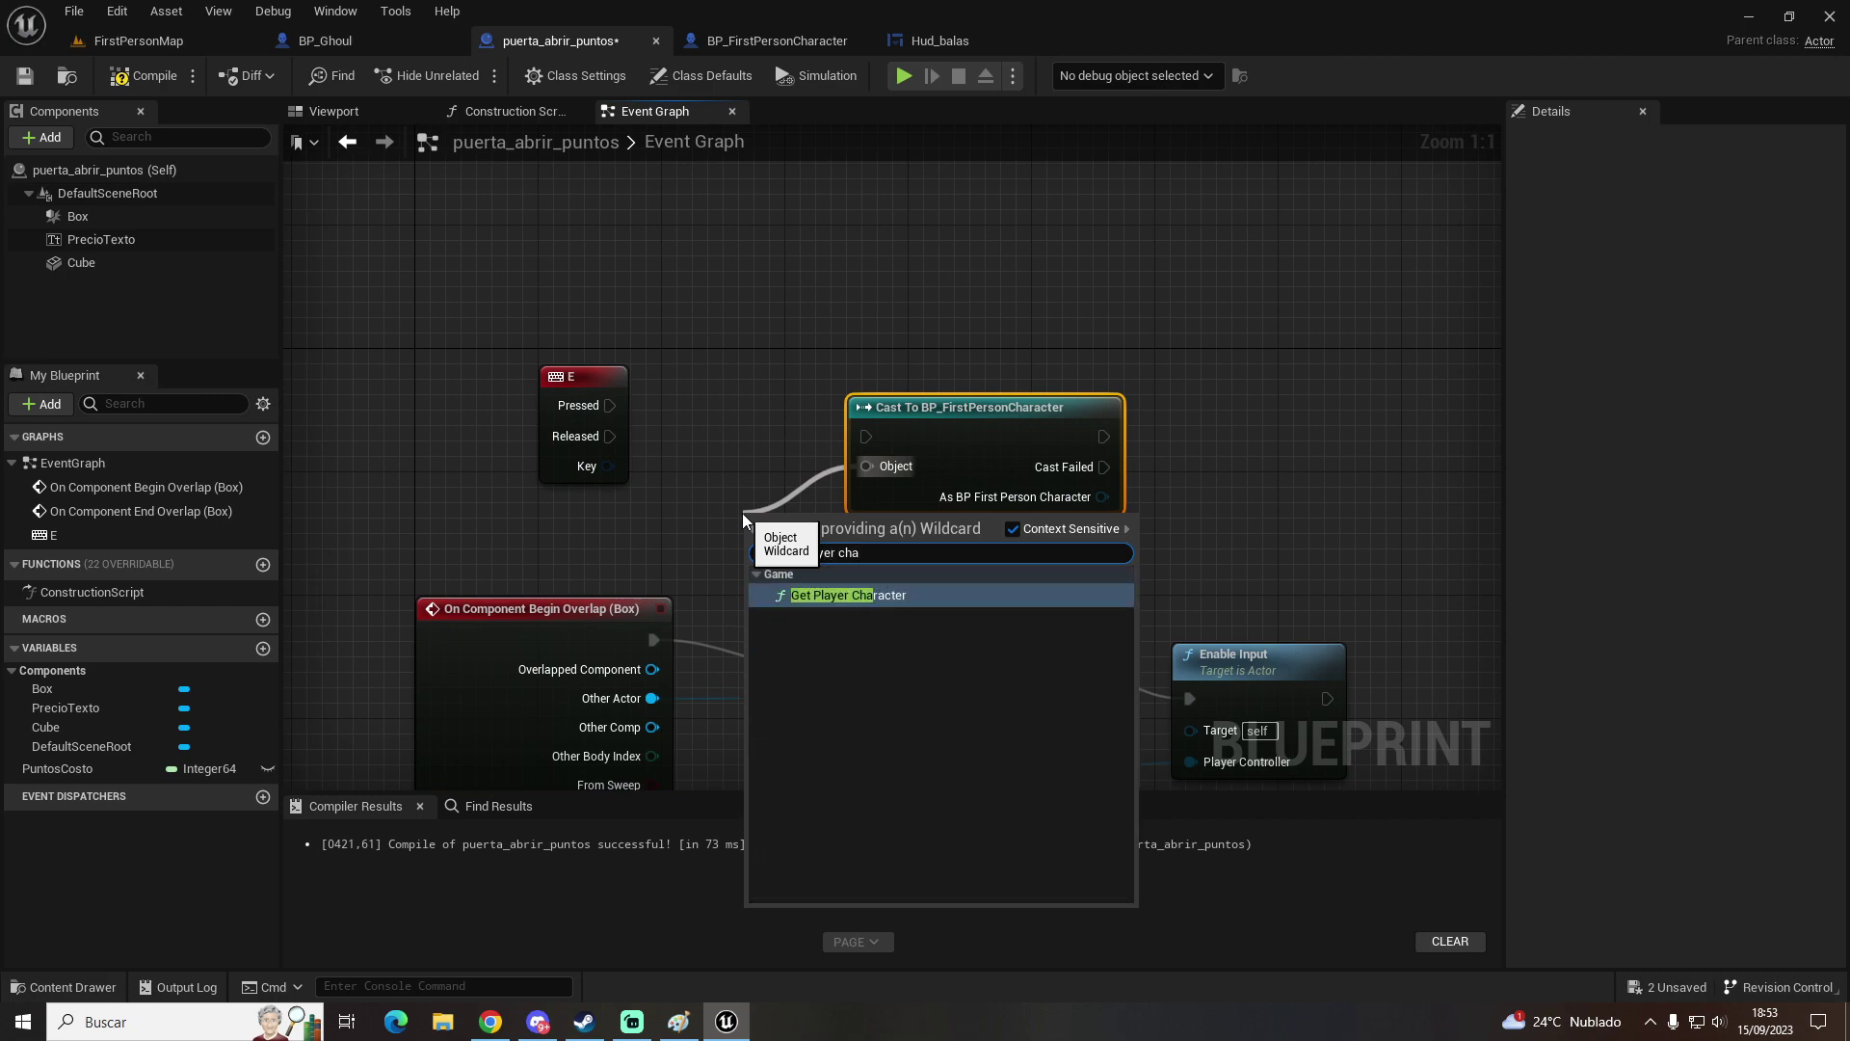
key(Return)
drag(609, 406, 865, 436)
drag(963, 406, 901, 376)
Step: Add a getter for the cast character's Puntos and a Puntos Costo getter
drag(1041, 465, 1126, 462)
text(get punt)
key(Return)
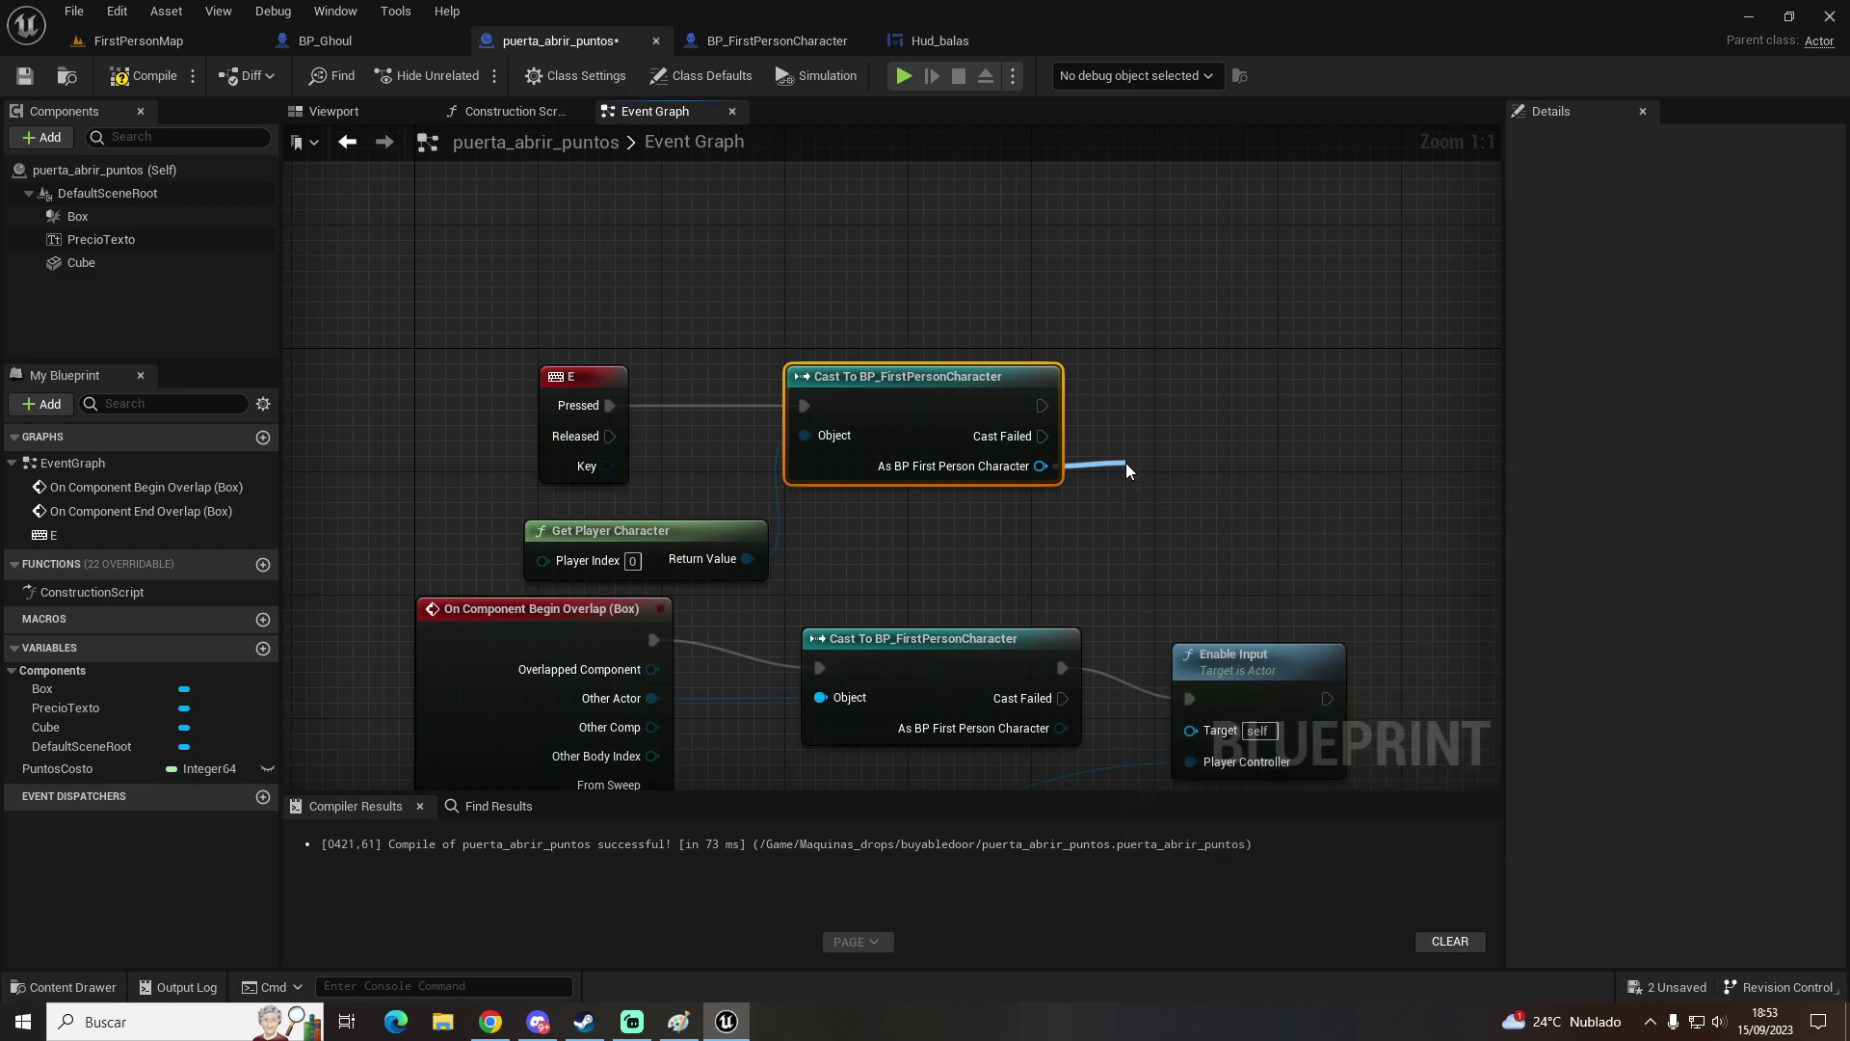
right_drag(1125, 463, 913, 578)
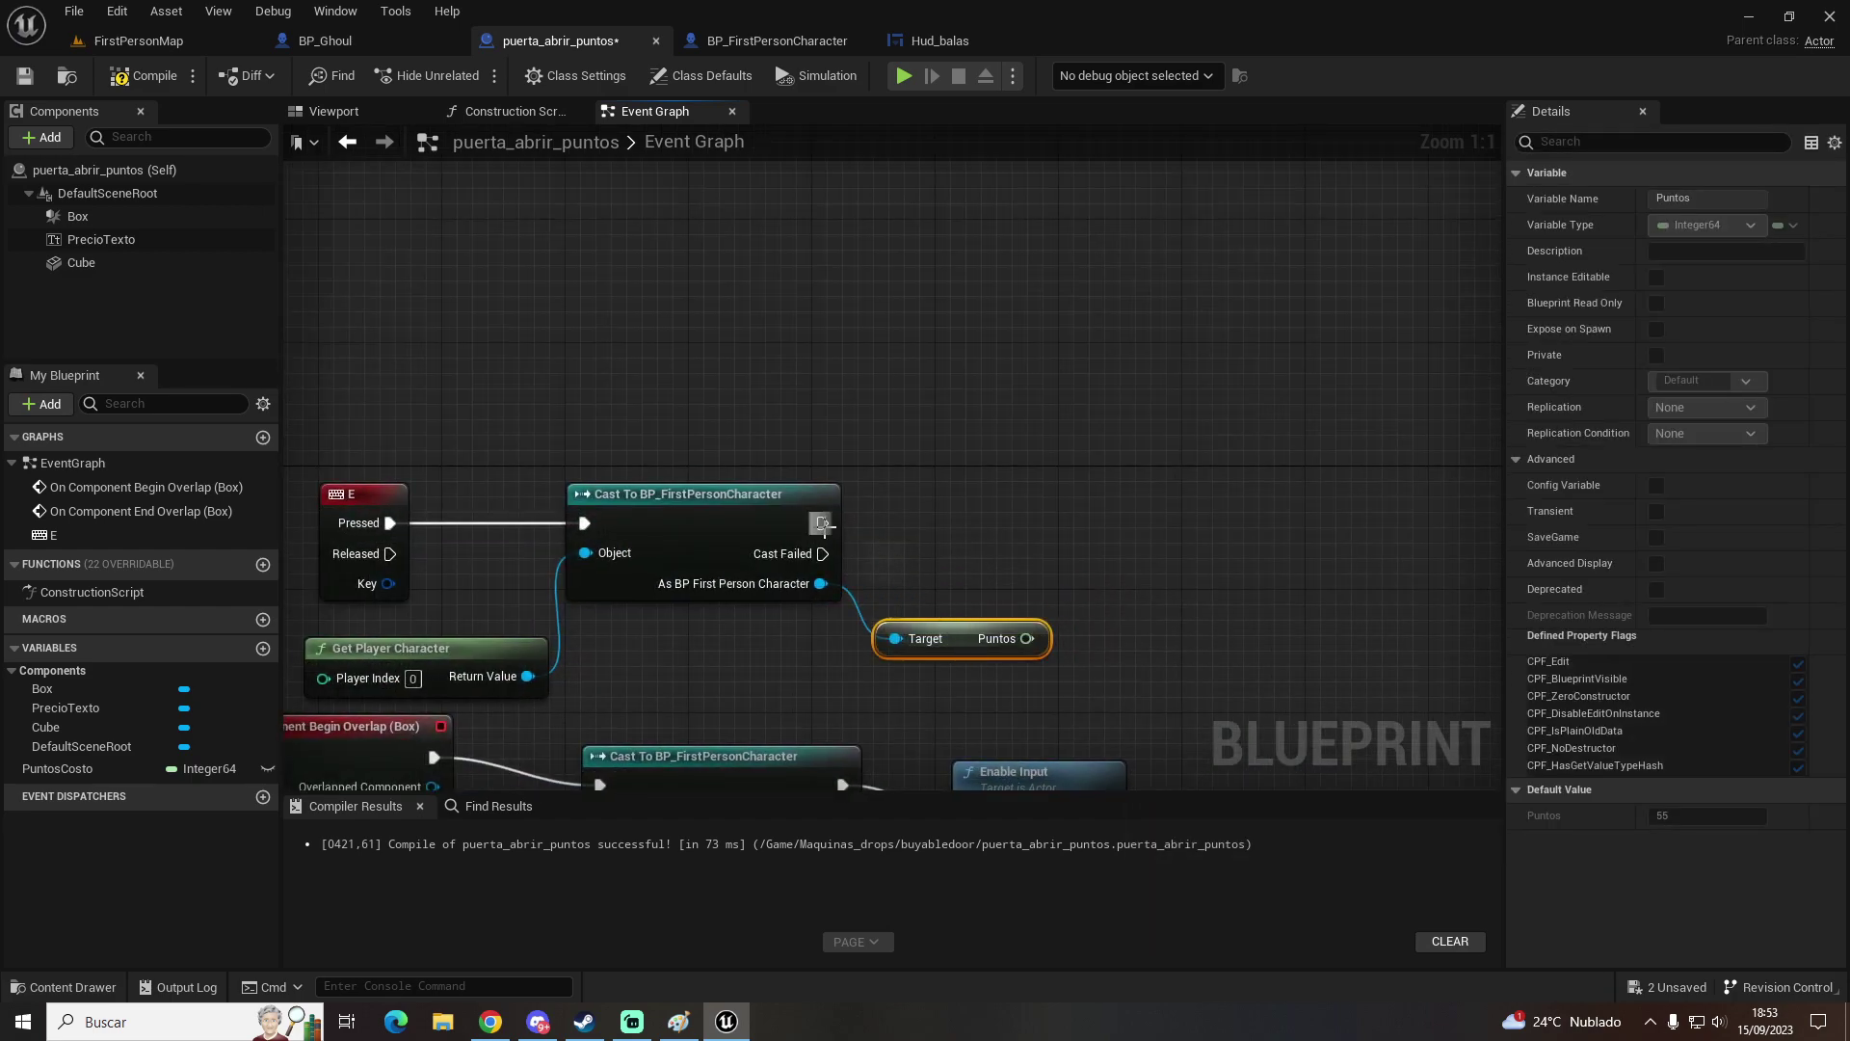
drag(36, 771, 925, 713)
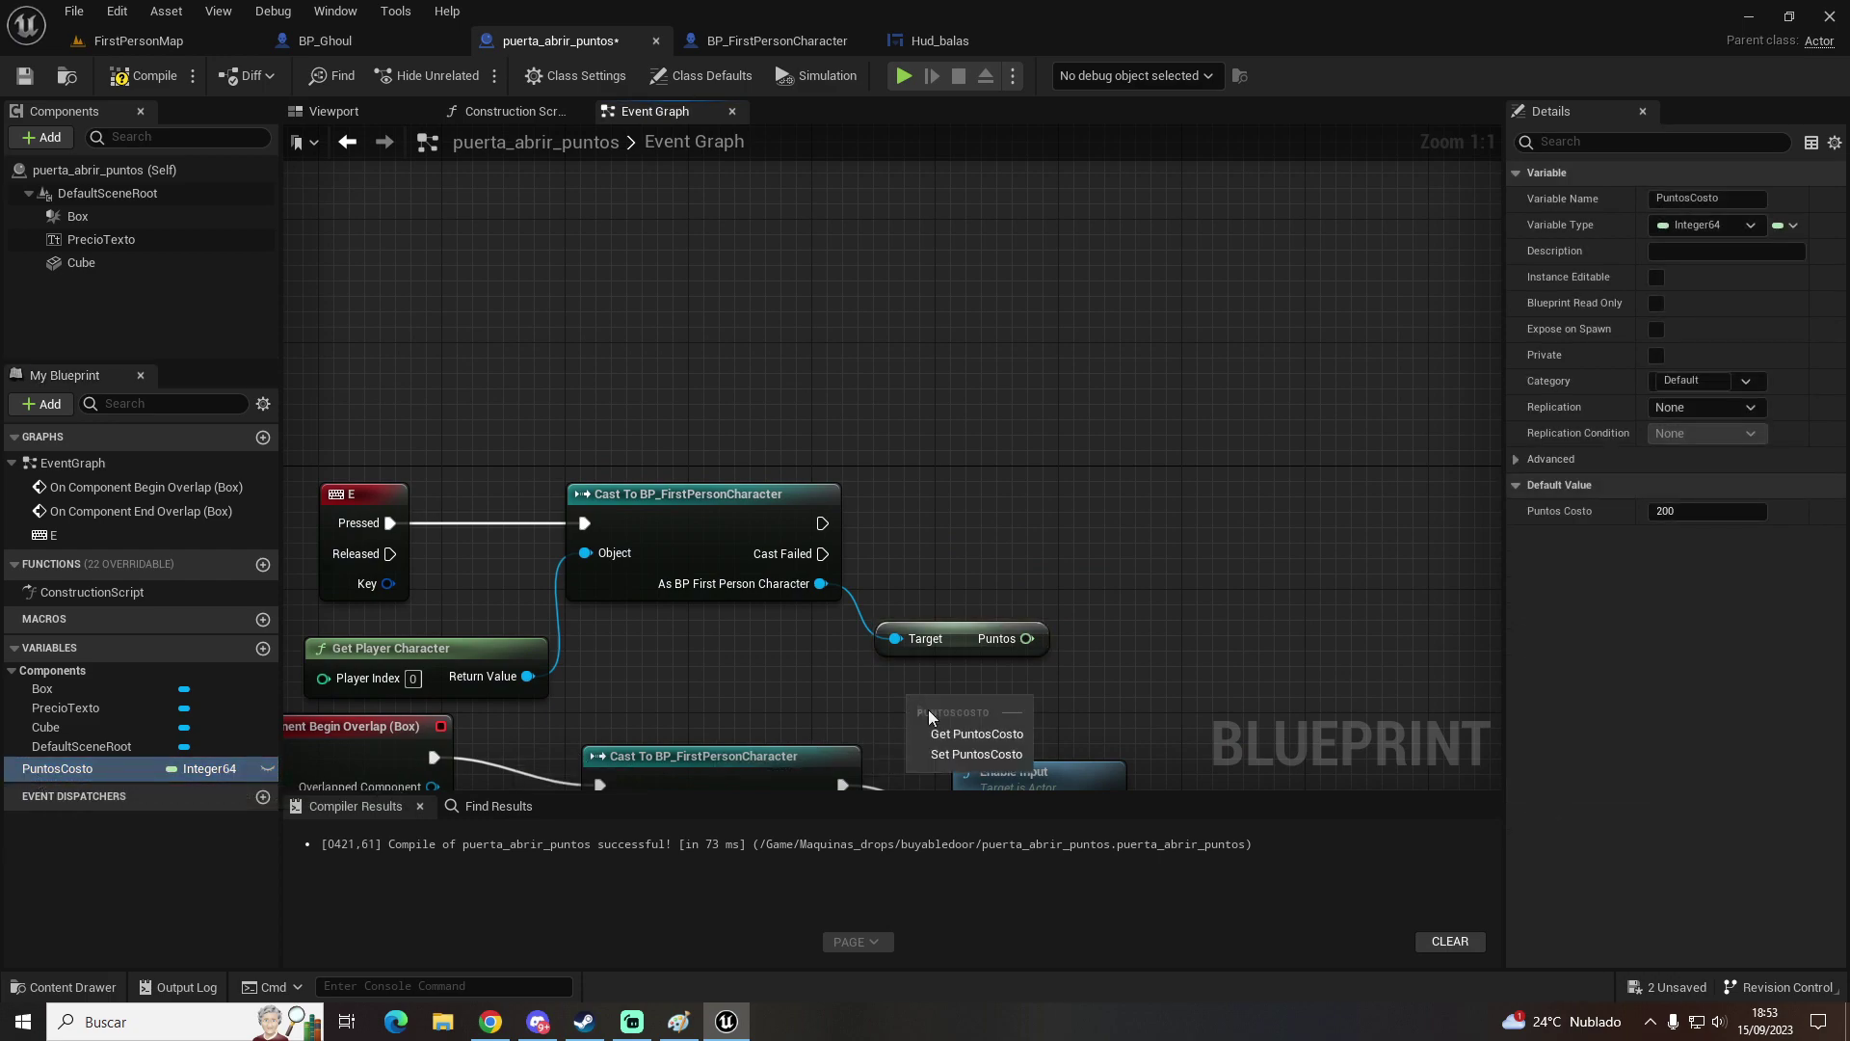
click(970, 725)
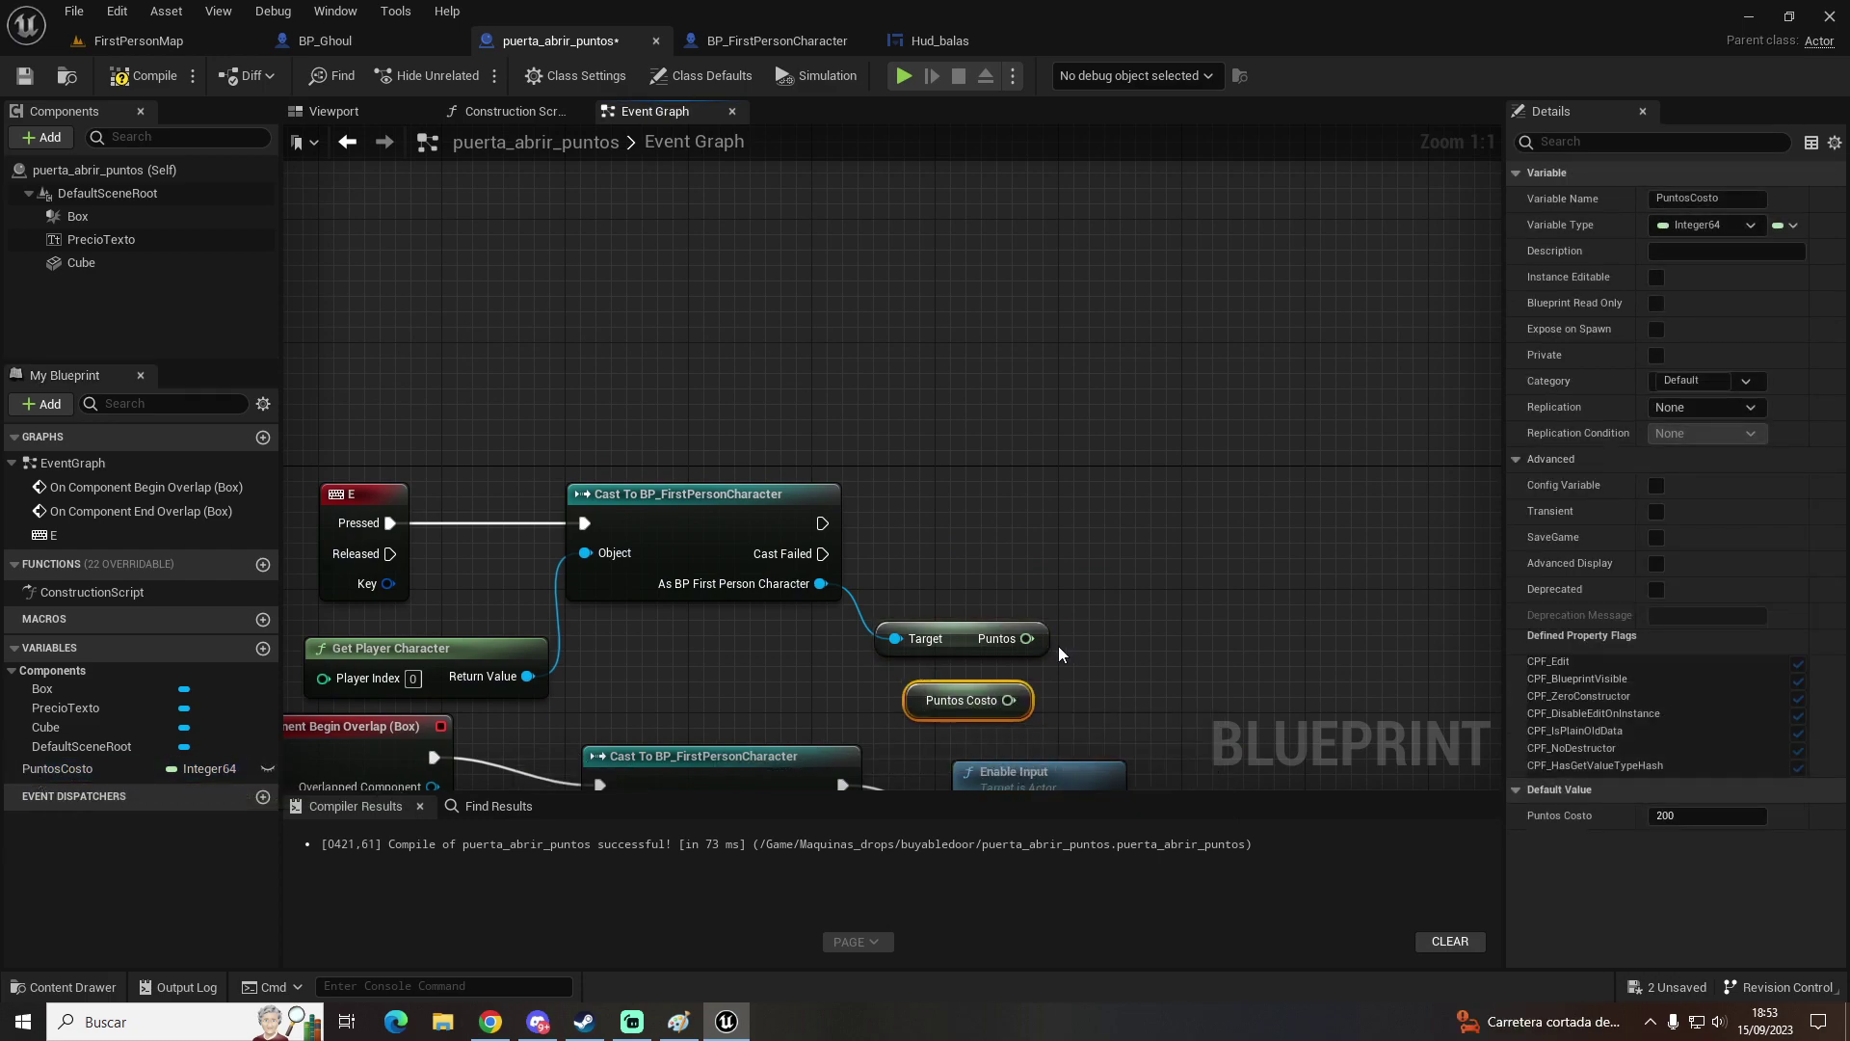
Step: Subtract Puntos Costo from Puntos with an integer subtract node
drag(1118, 641, 1118, 640)
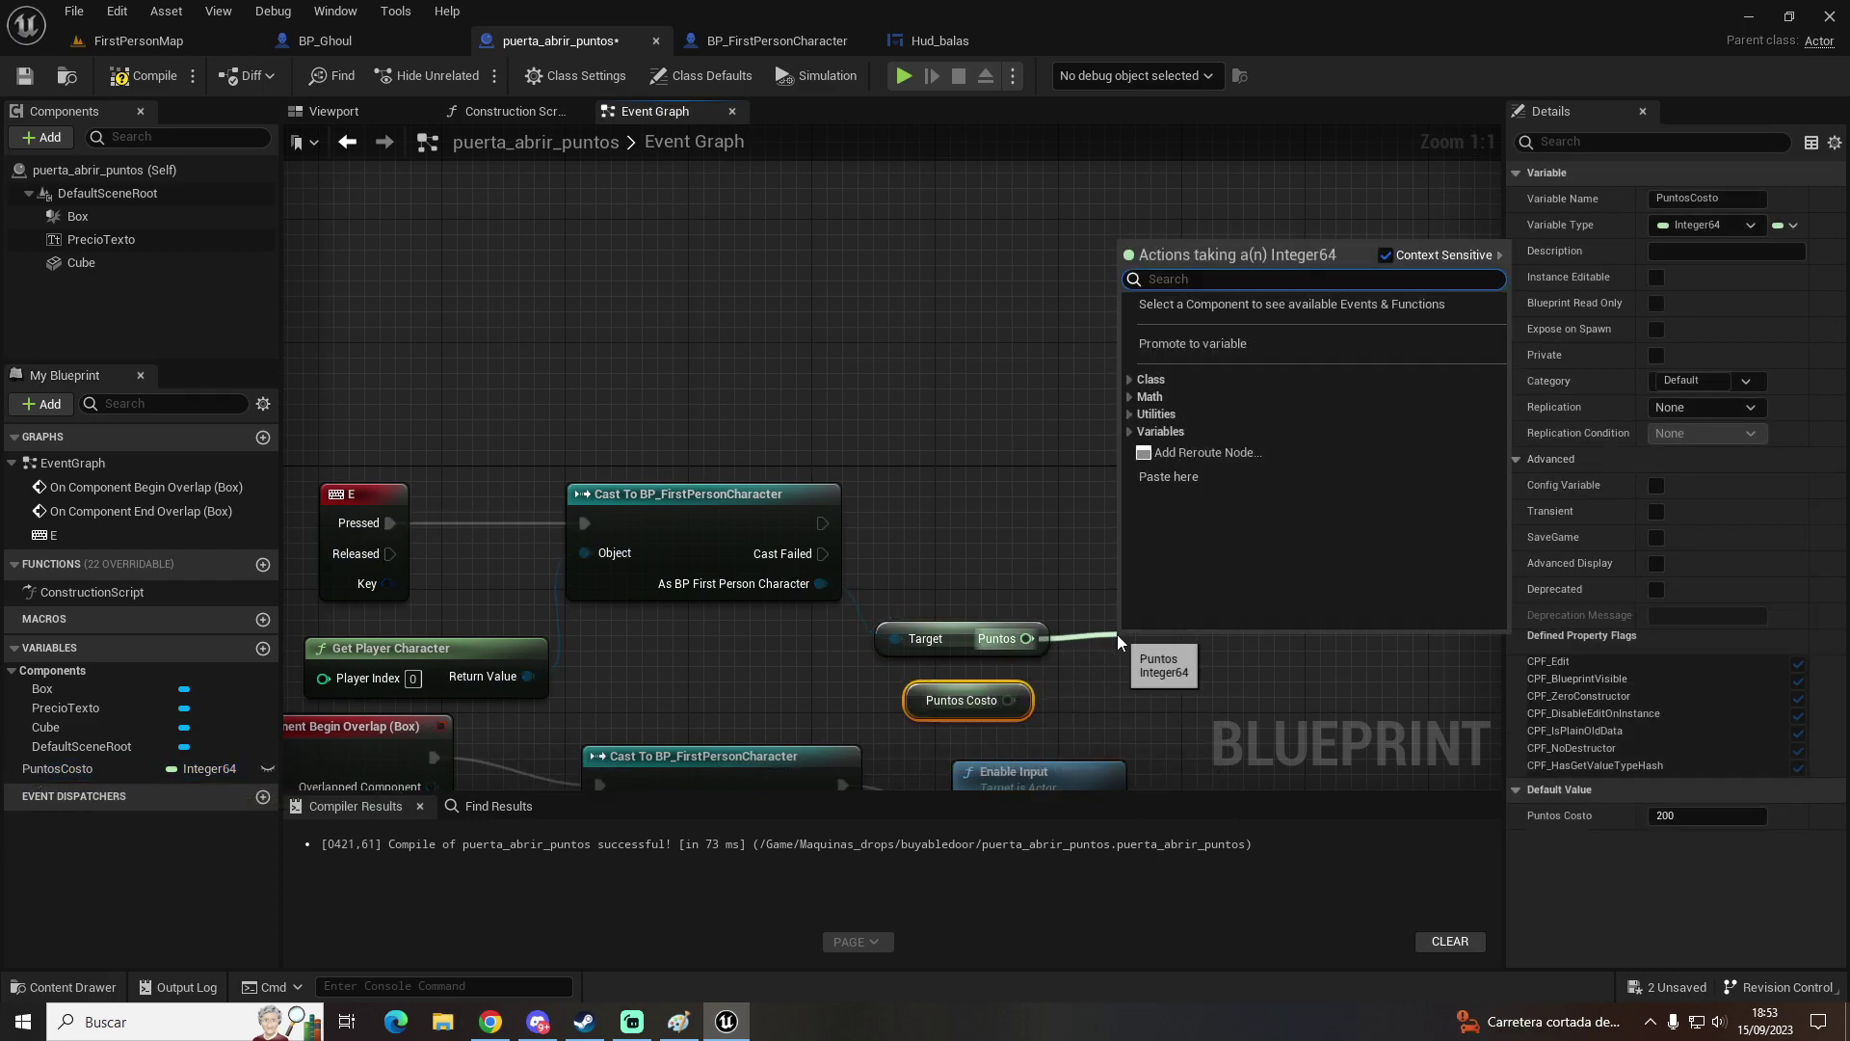
text(-)
key(Return)
drag(1009, 701, 1125, 668)
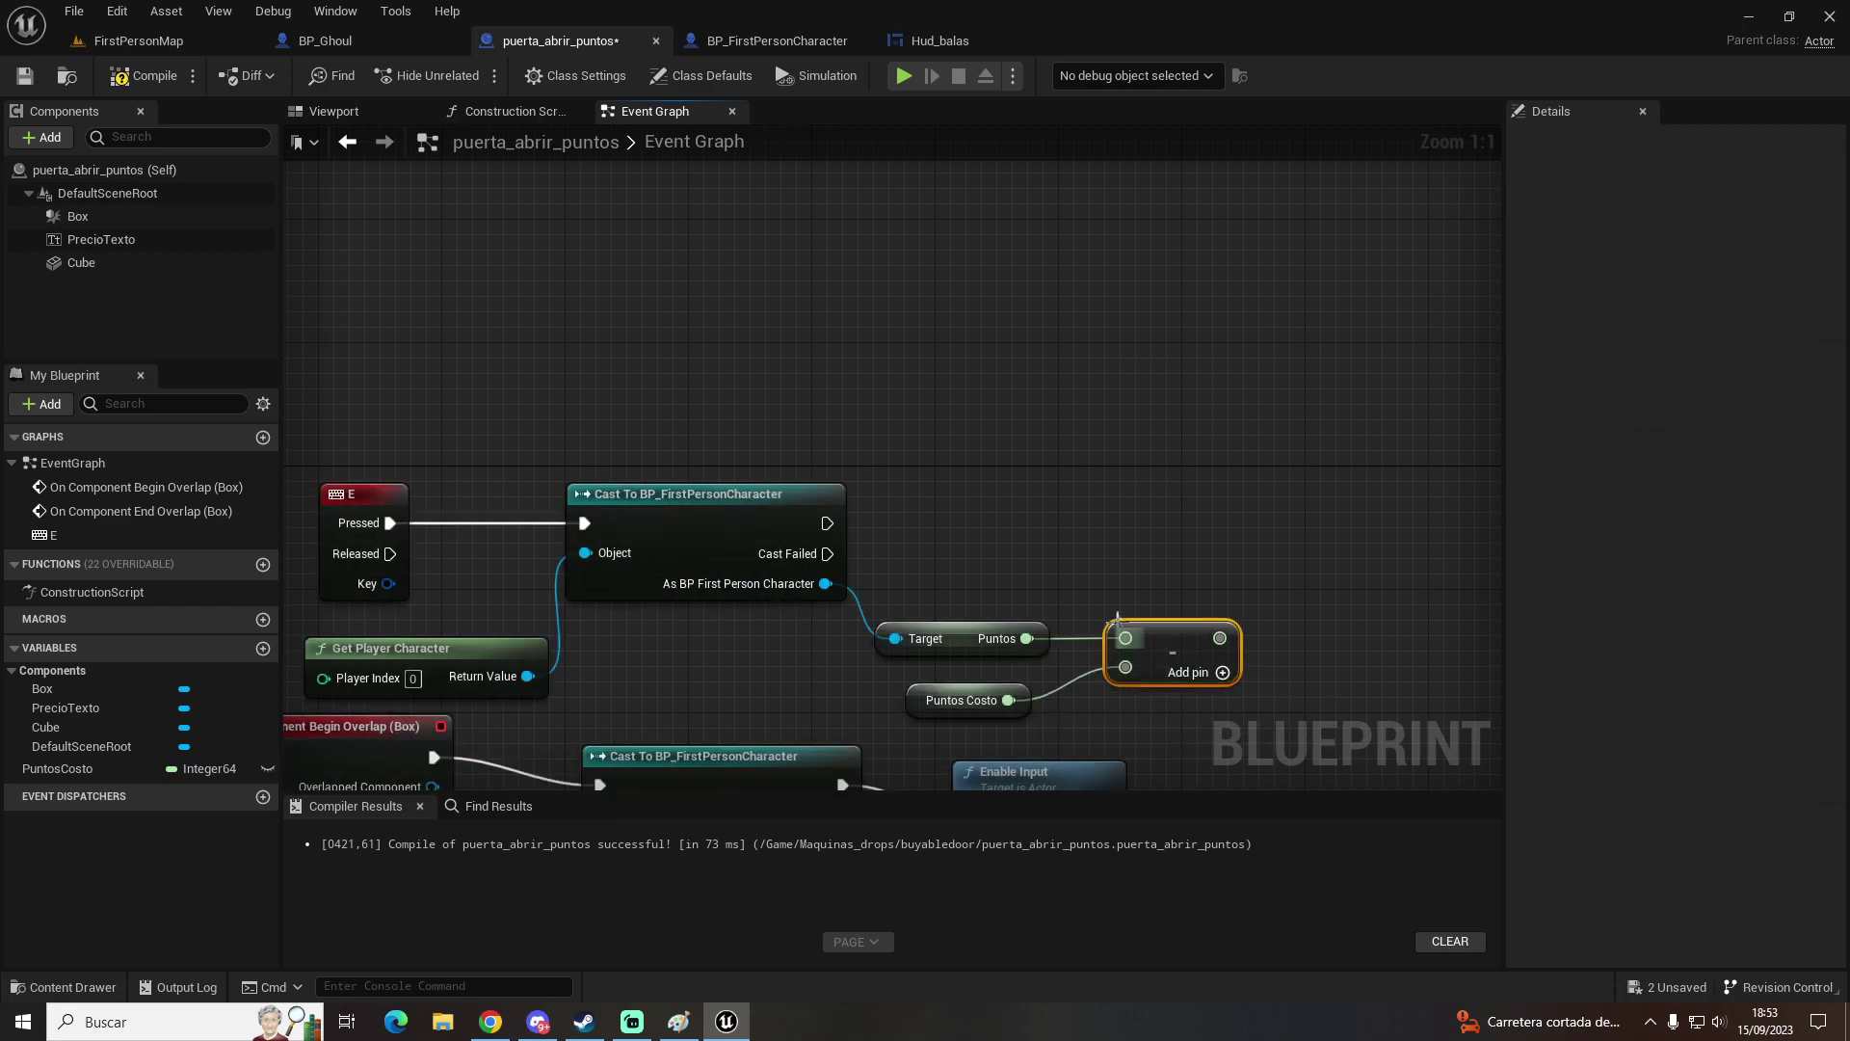
drag(826, 584, 1174, 602)
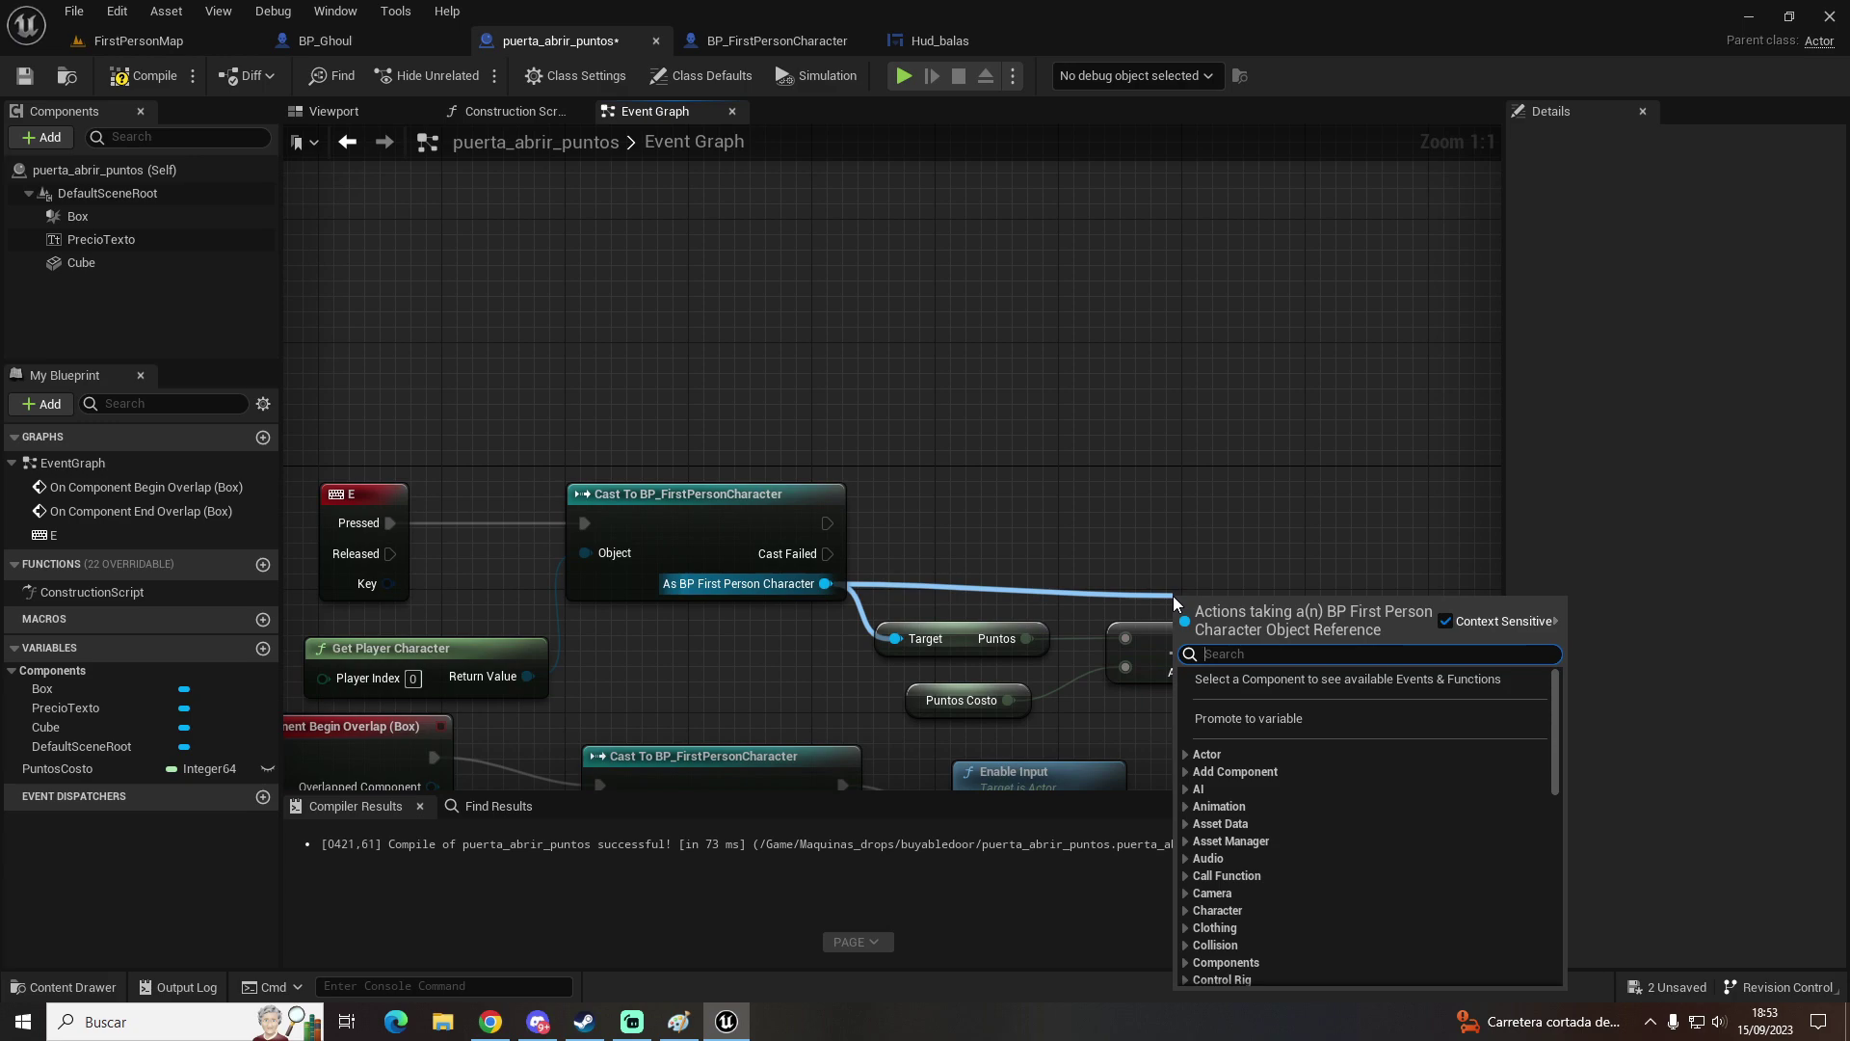
Step: Add Set Puntos on the cast character, taking the subtraction result, executed after the cast succeeds
text(set pun)
key(Return)
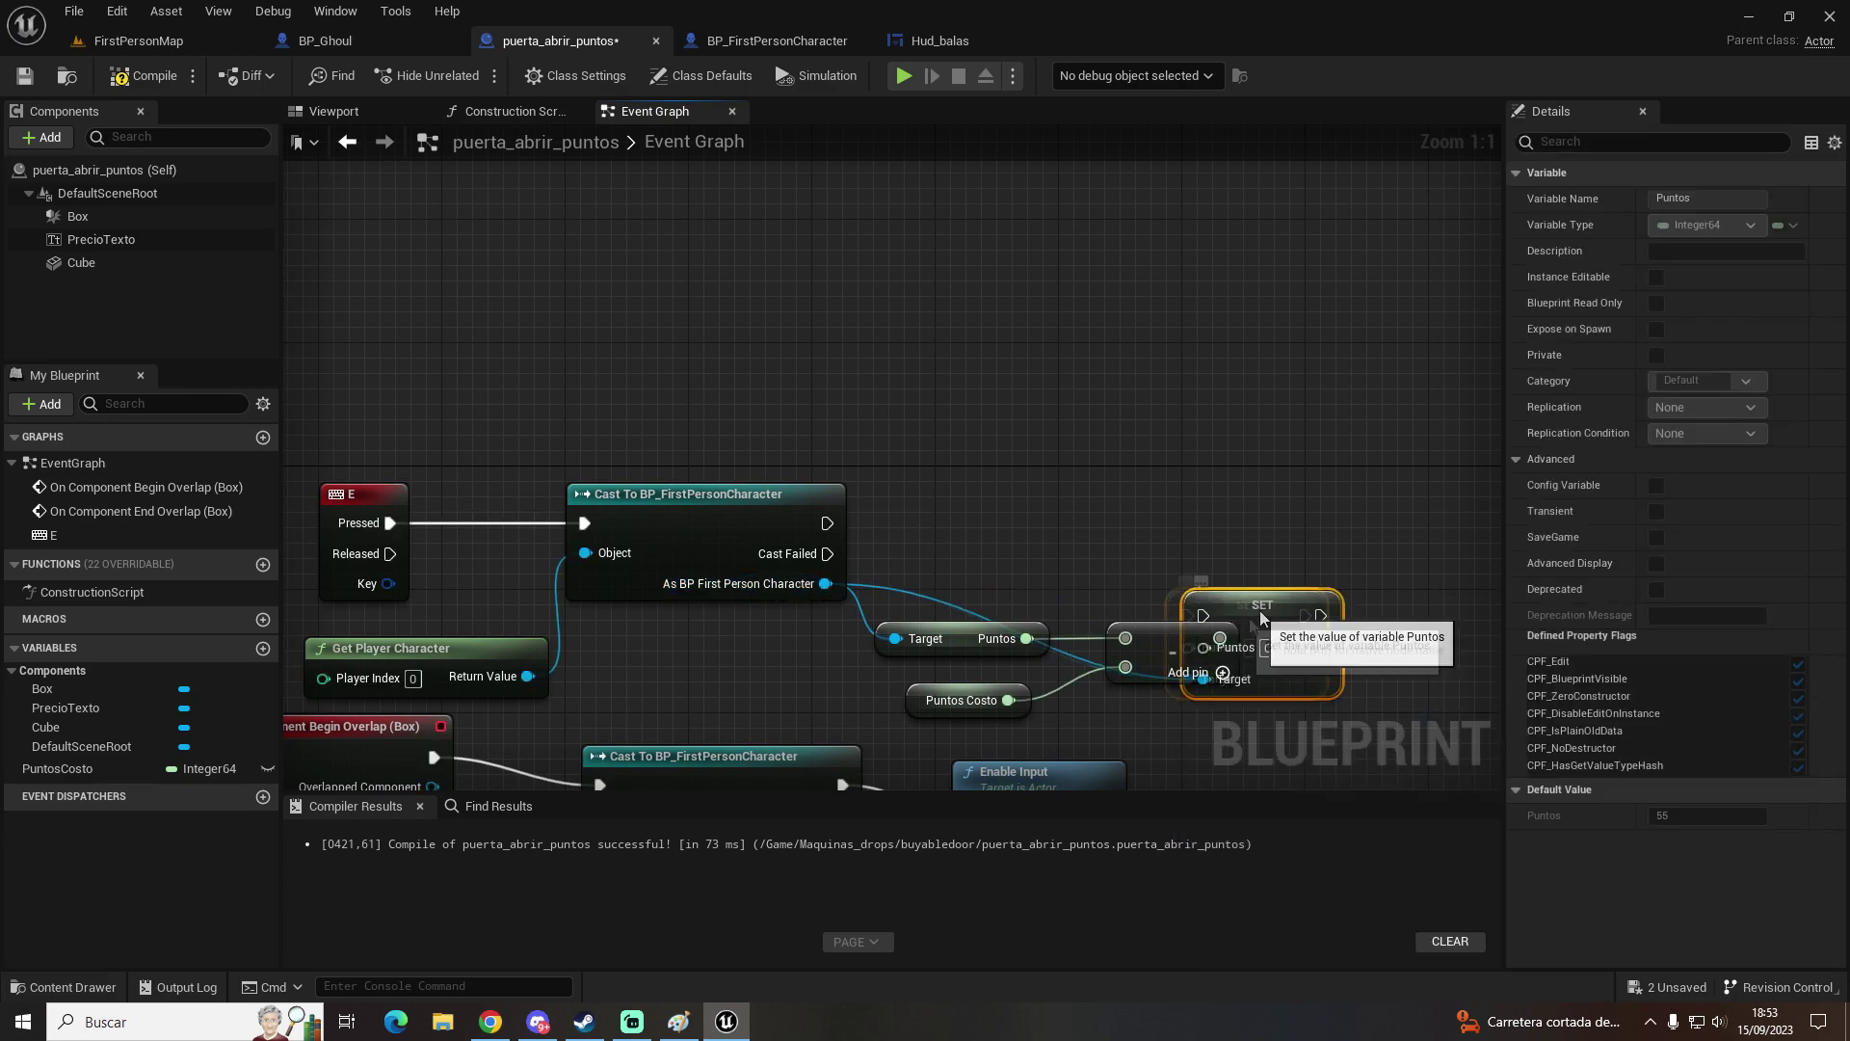
drag(1220, 638, 1322, 571)
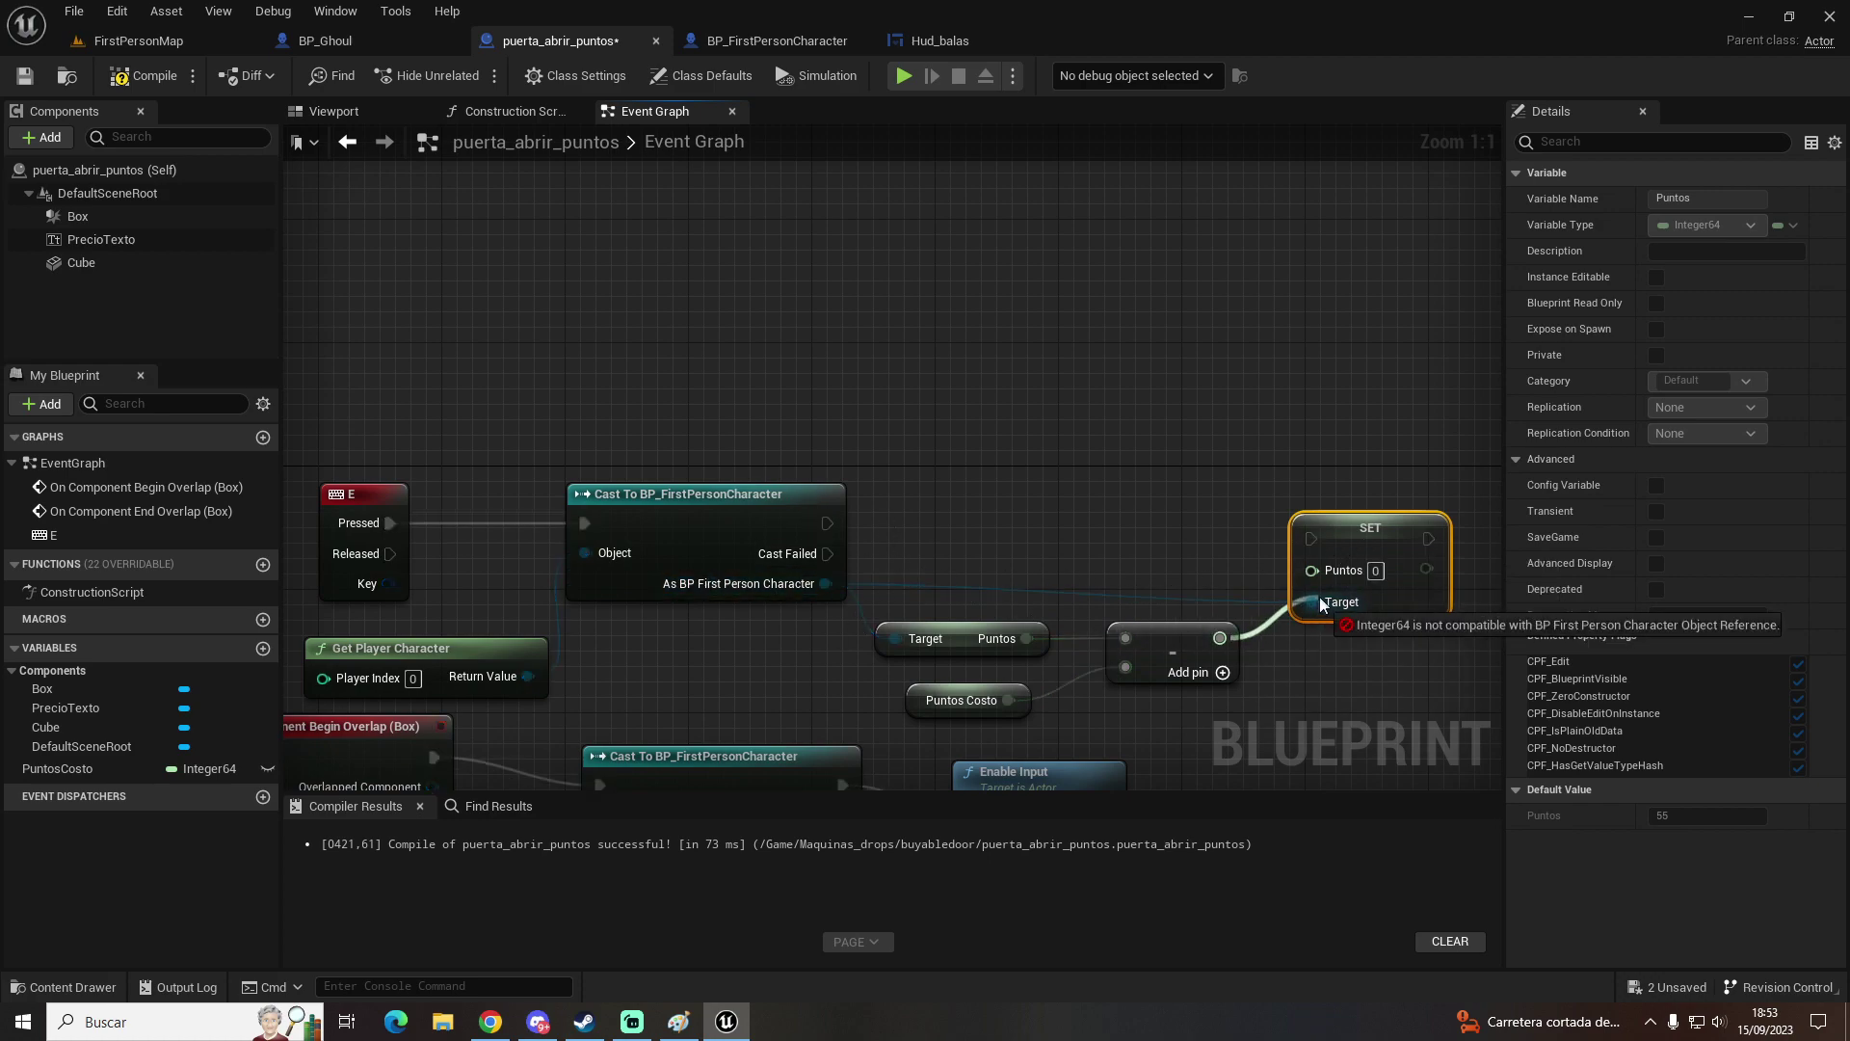
drag(827, 524, 1315, 536)
right_drag(1334, 470, 1122, 392)
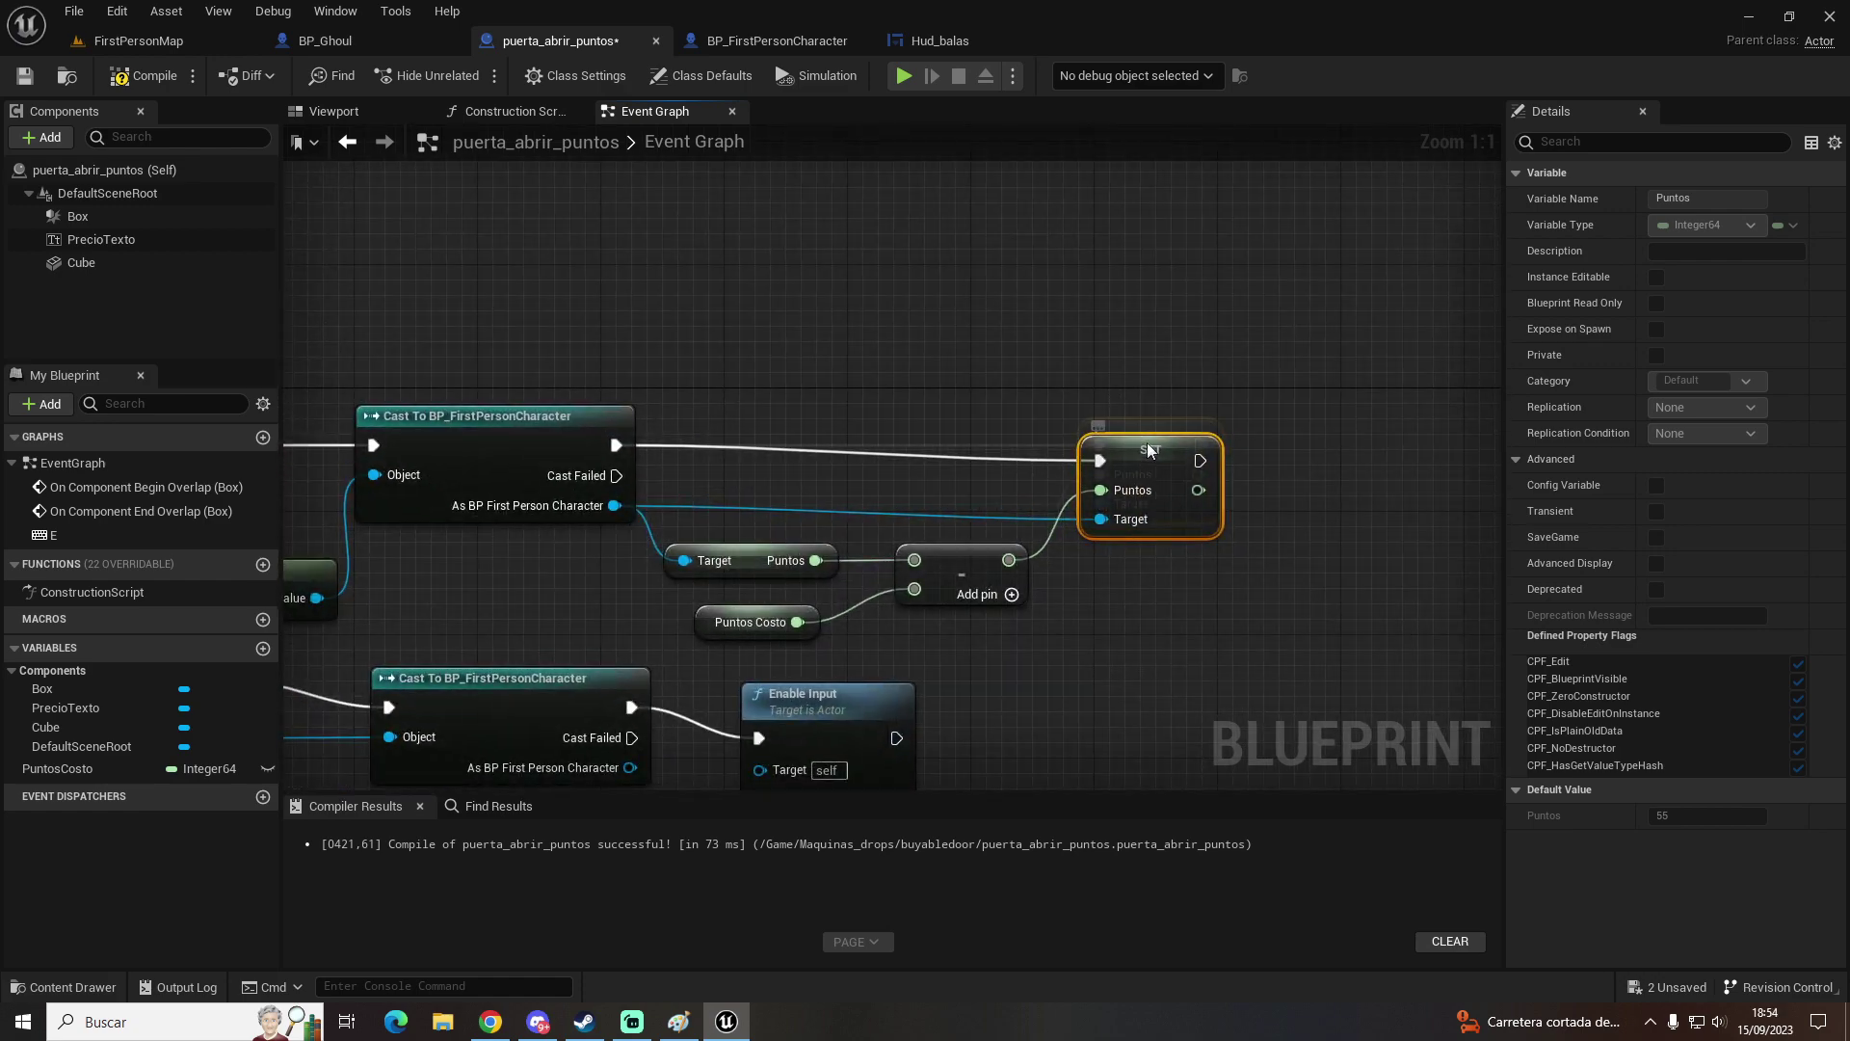
key(q)
click(752, 622)
click(796, 653)
right_drag(730, 664, 889, 652)
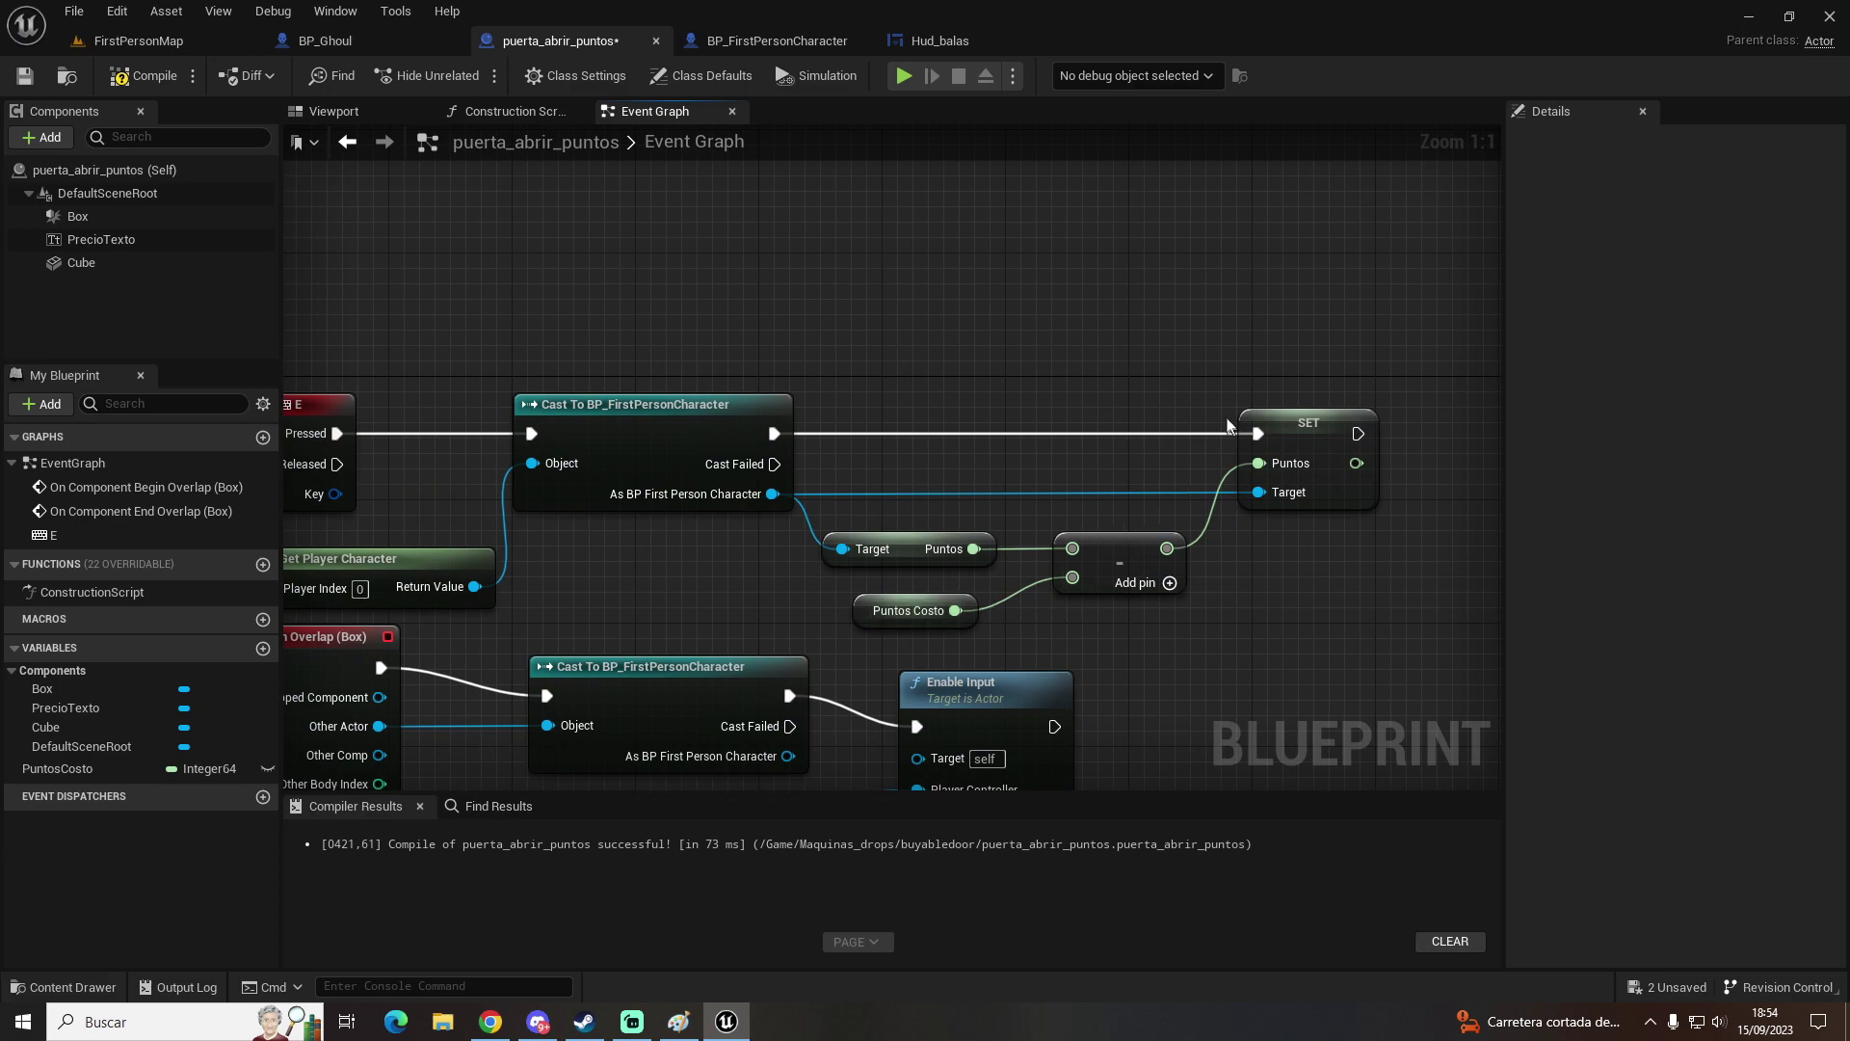
right_drag(1227, 418, 990, 412)
drag(990, 416, 999, 400)
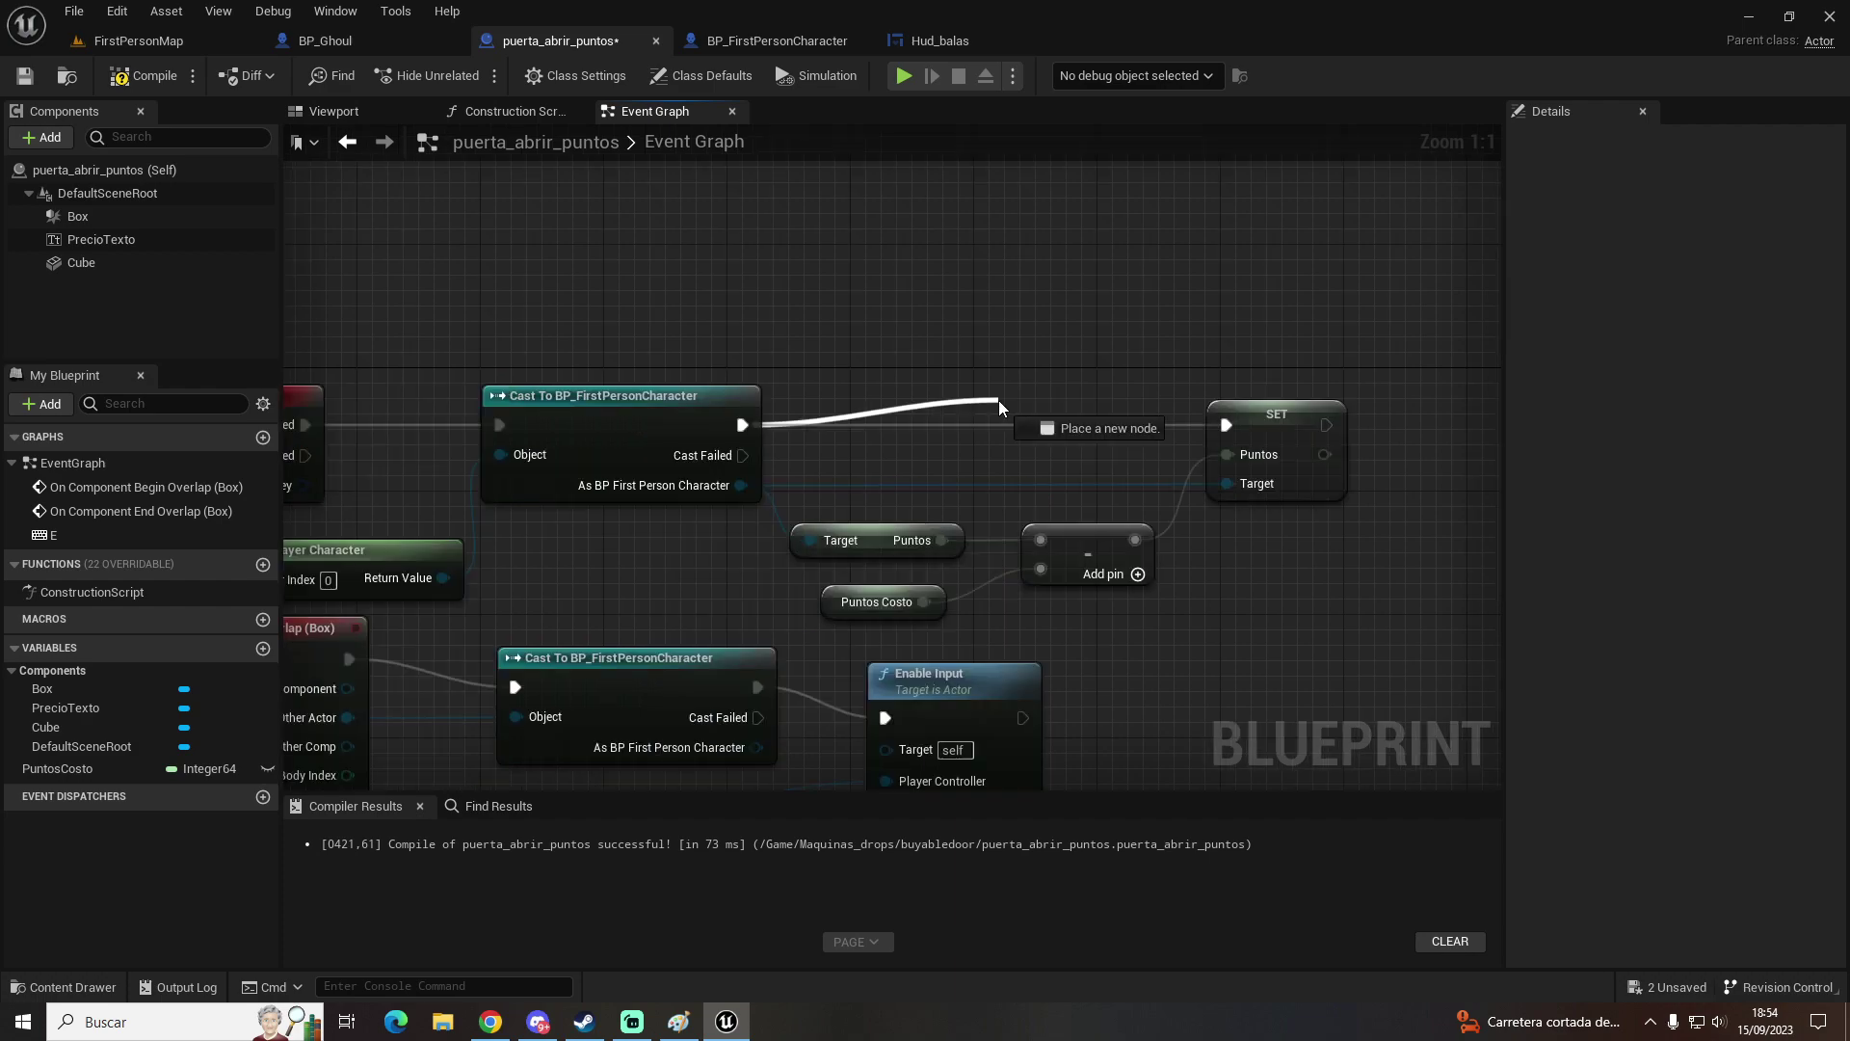
Step: Insert a Branch between the cast and Set Puntos, making room for it
text(branch)
key(Return)
right_drag(1007, 405, 753, 401)
drag(1025, 417, 1311, 446)
drag(814, 451, 906, 436)
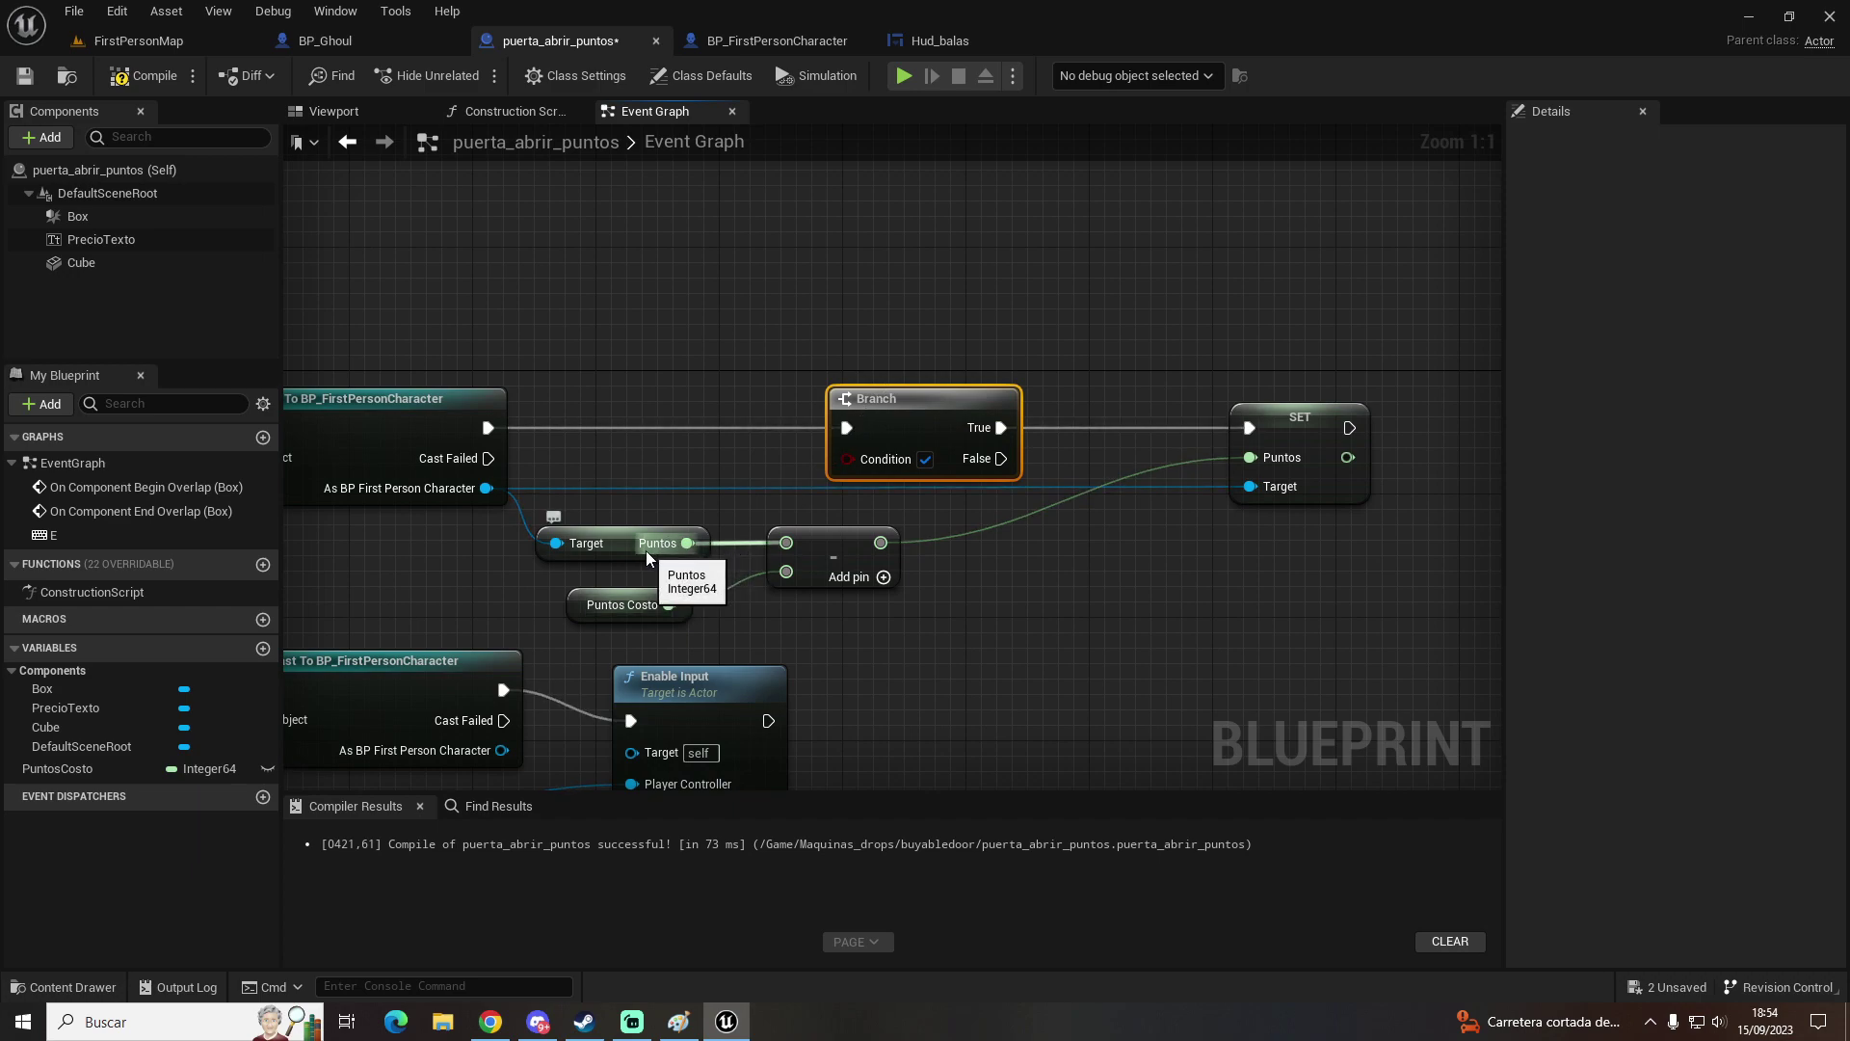
drag(906, 522, 624, 636)
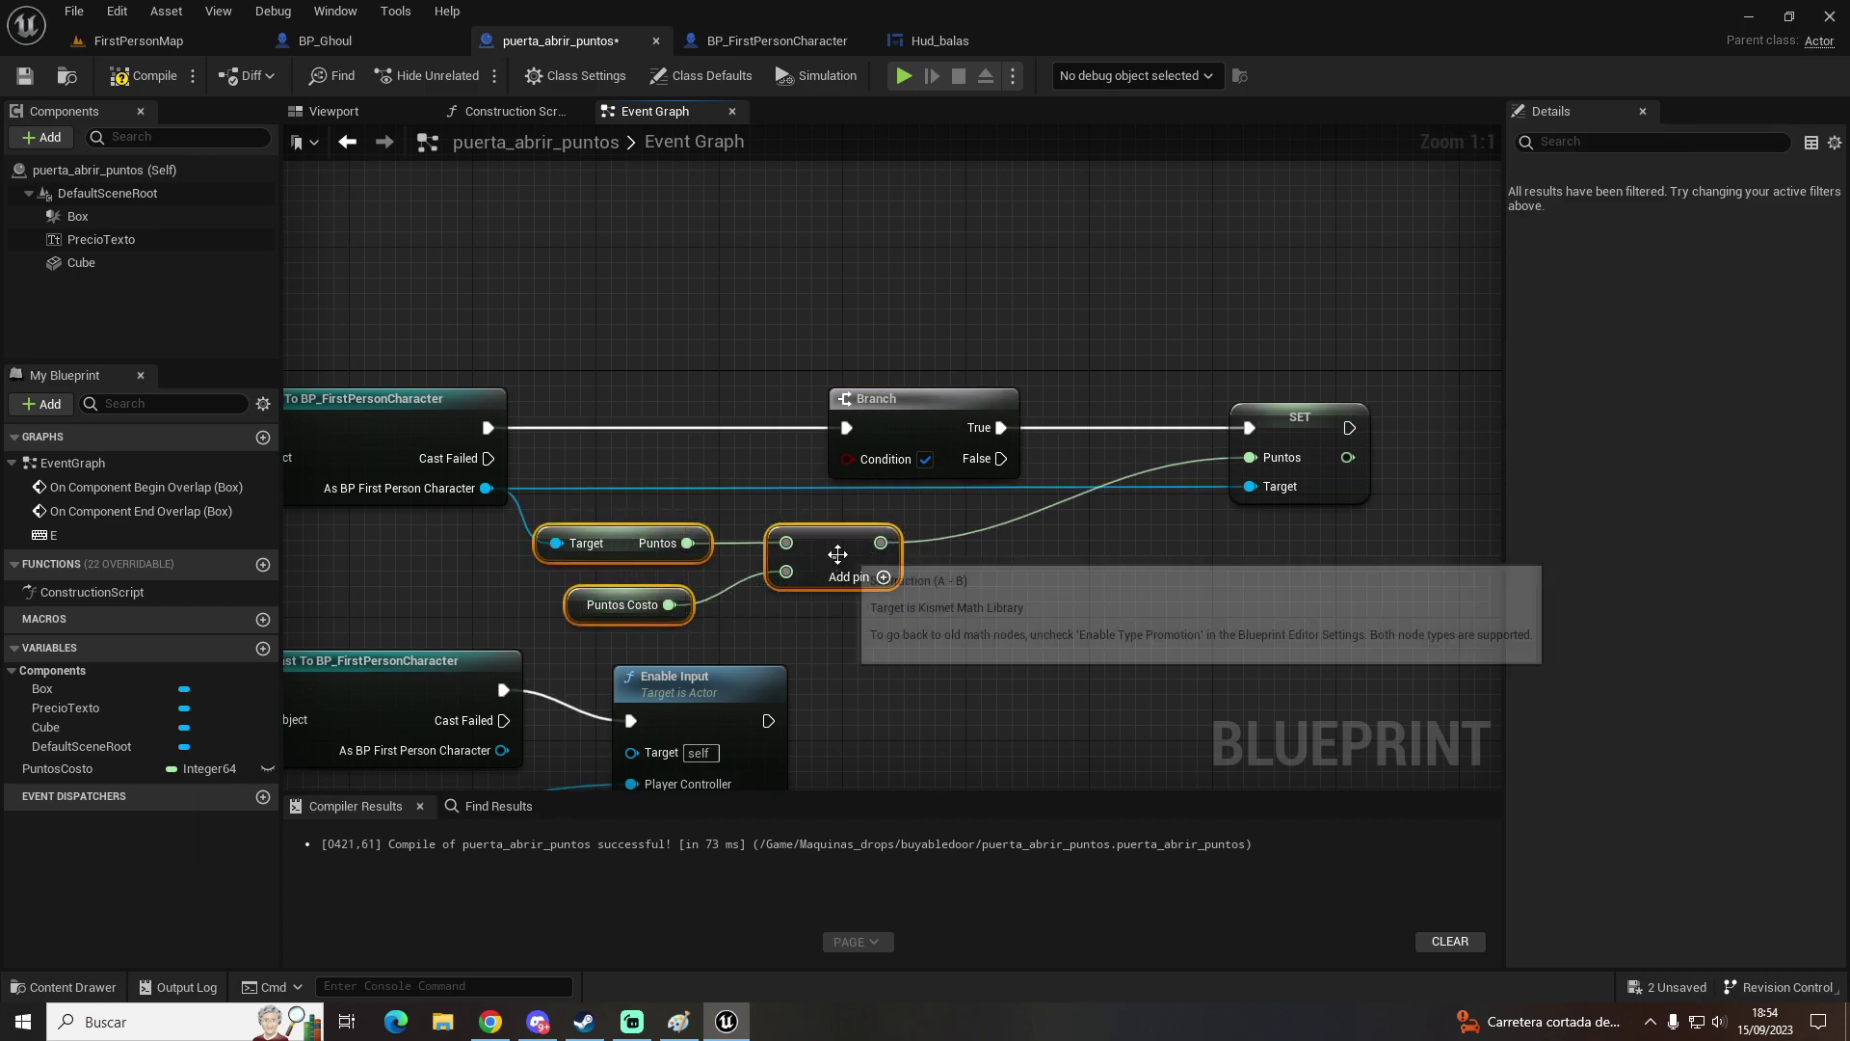
drag(827, 554, 873, 554)
Step: Drive the Branch condition with a >= node comparing Puntos to Puntos Costo
drag(848, 458, 762, 472)
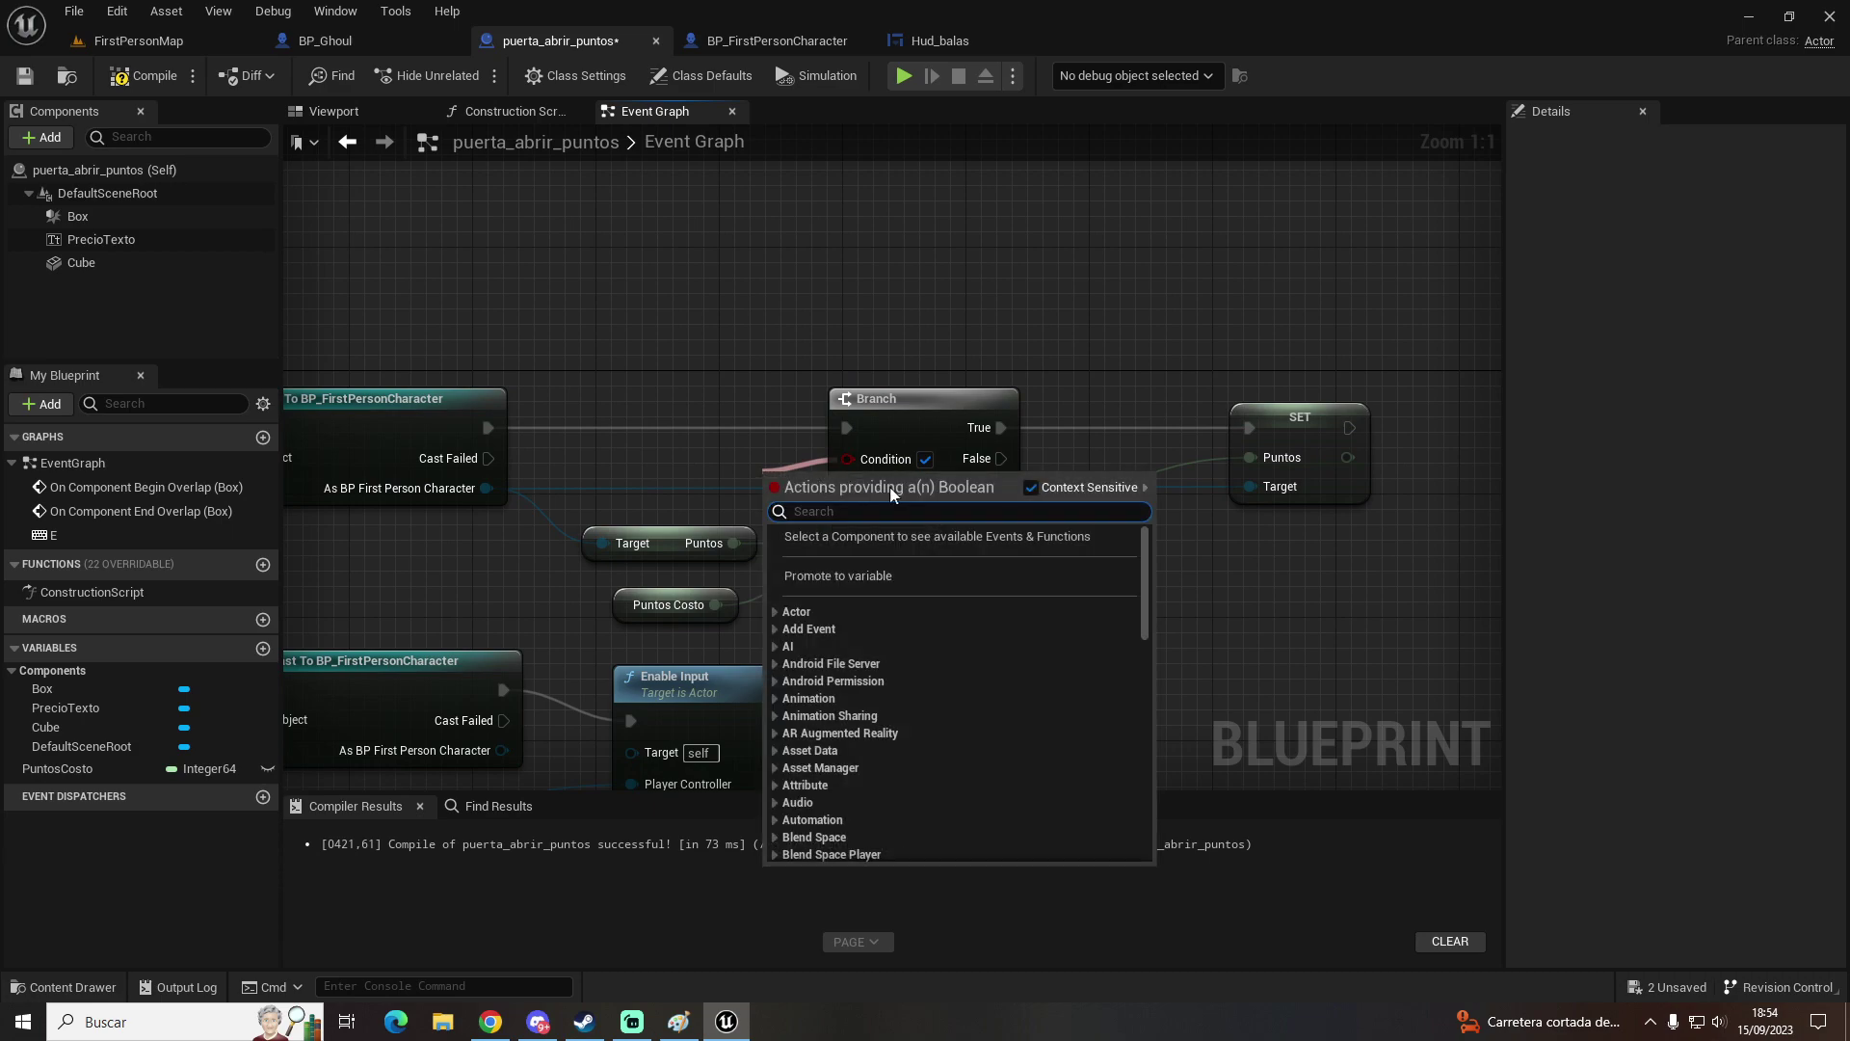
text(>=)
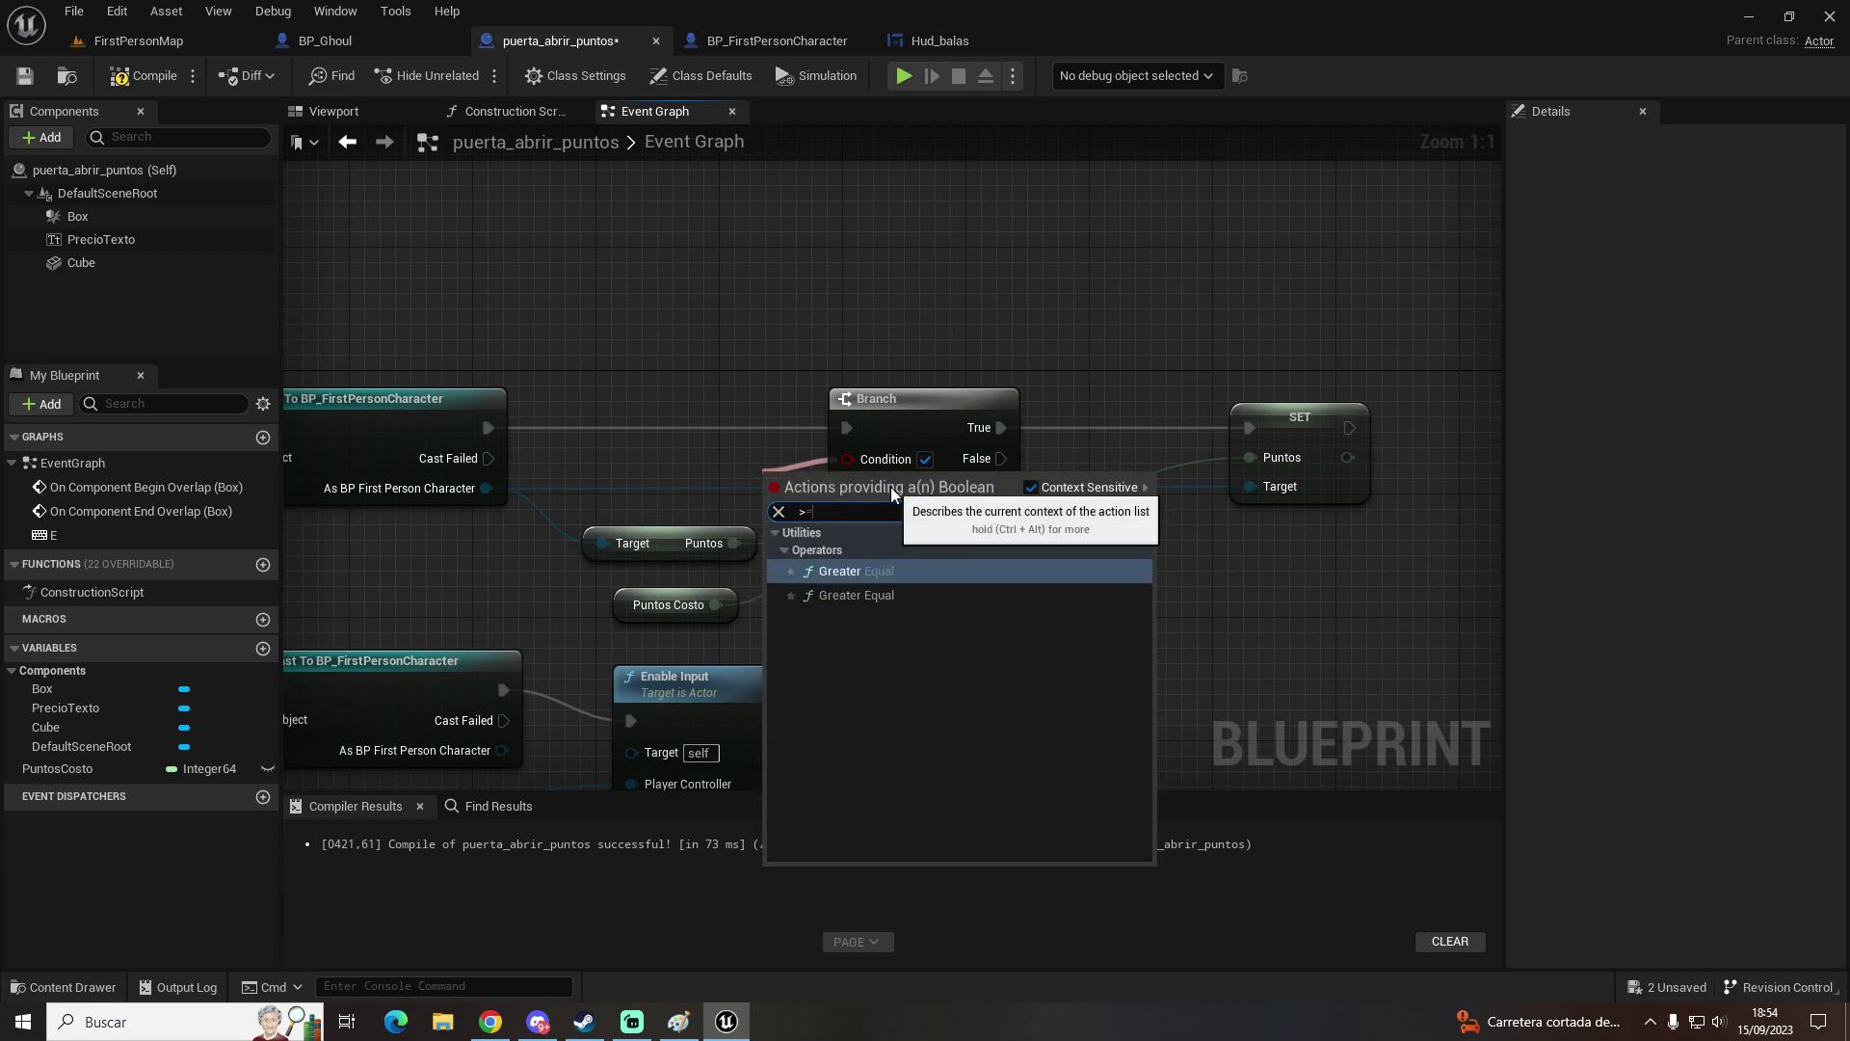
key(Return)
drag(732, 543, 771, 480)
drag(661, 543, 600, 543)
mouse_move(676, 619)
mouse_down()
mouse_move(613, 618)
mouse_move(777, 517)
mouse_move(784, 482)
mouse_up()
drag(891, 556, 1032, 570)
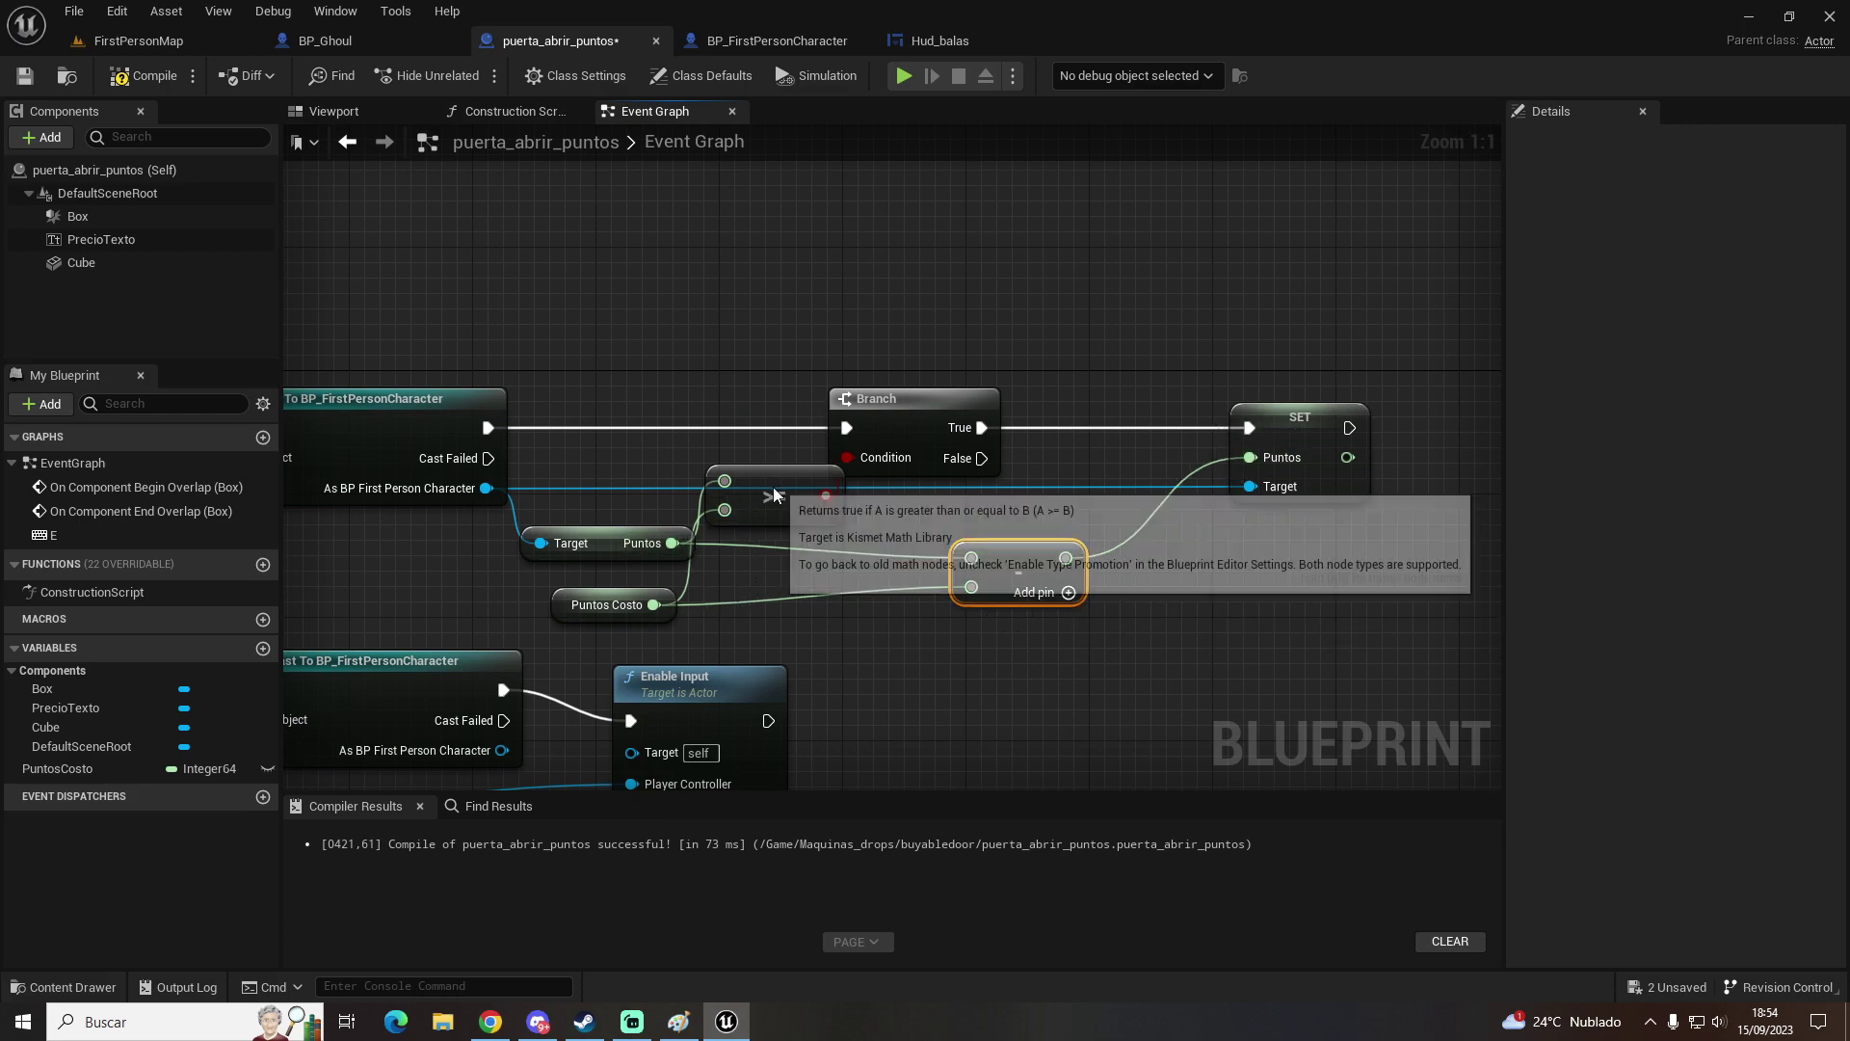
drag(886, 439, 978, 438)
drag(762, 508, 807, 507)
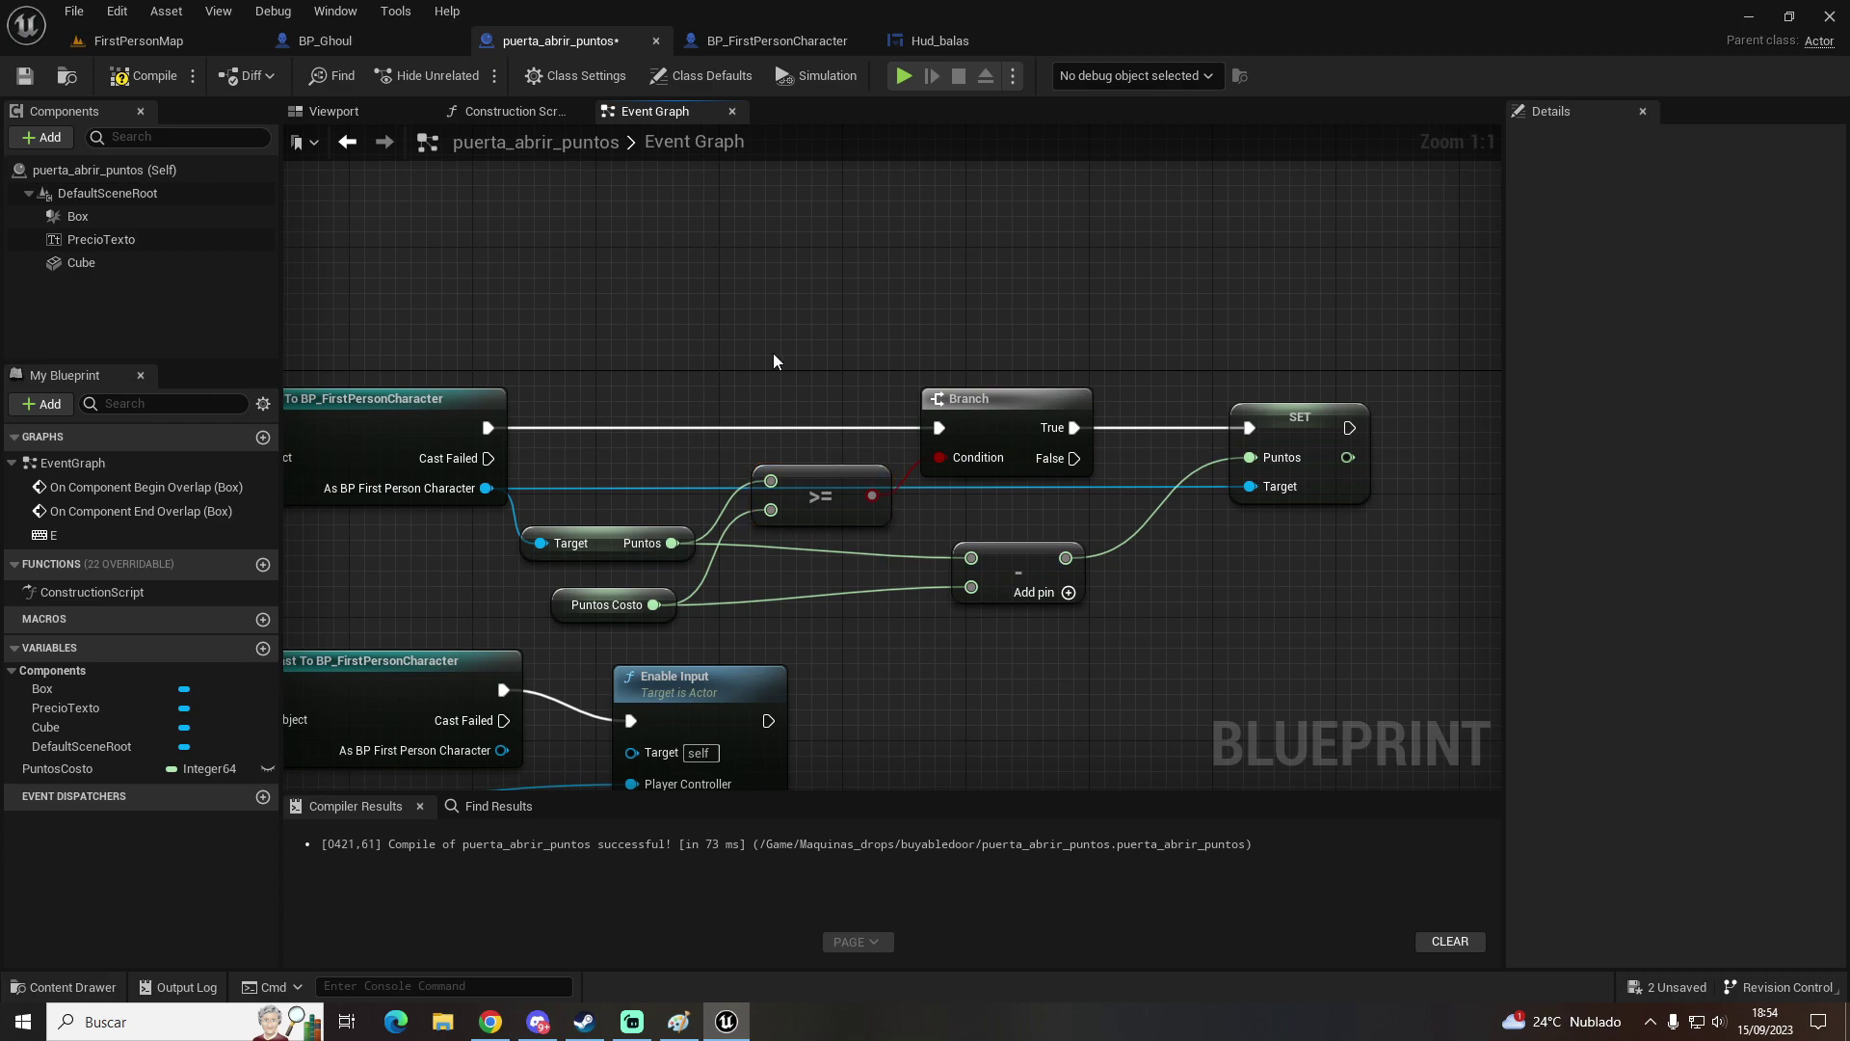
right_drag(1010, 479, 921, 486)
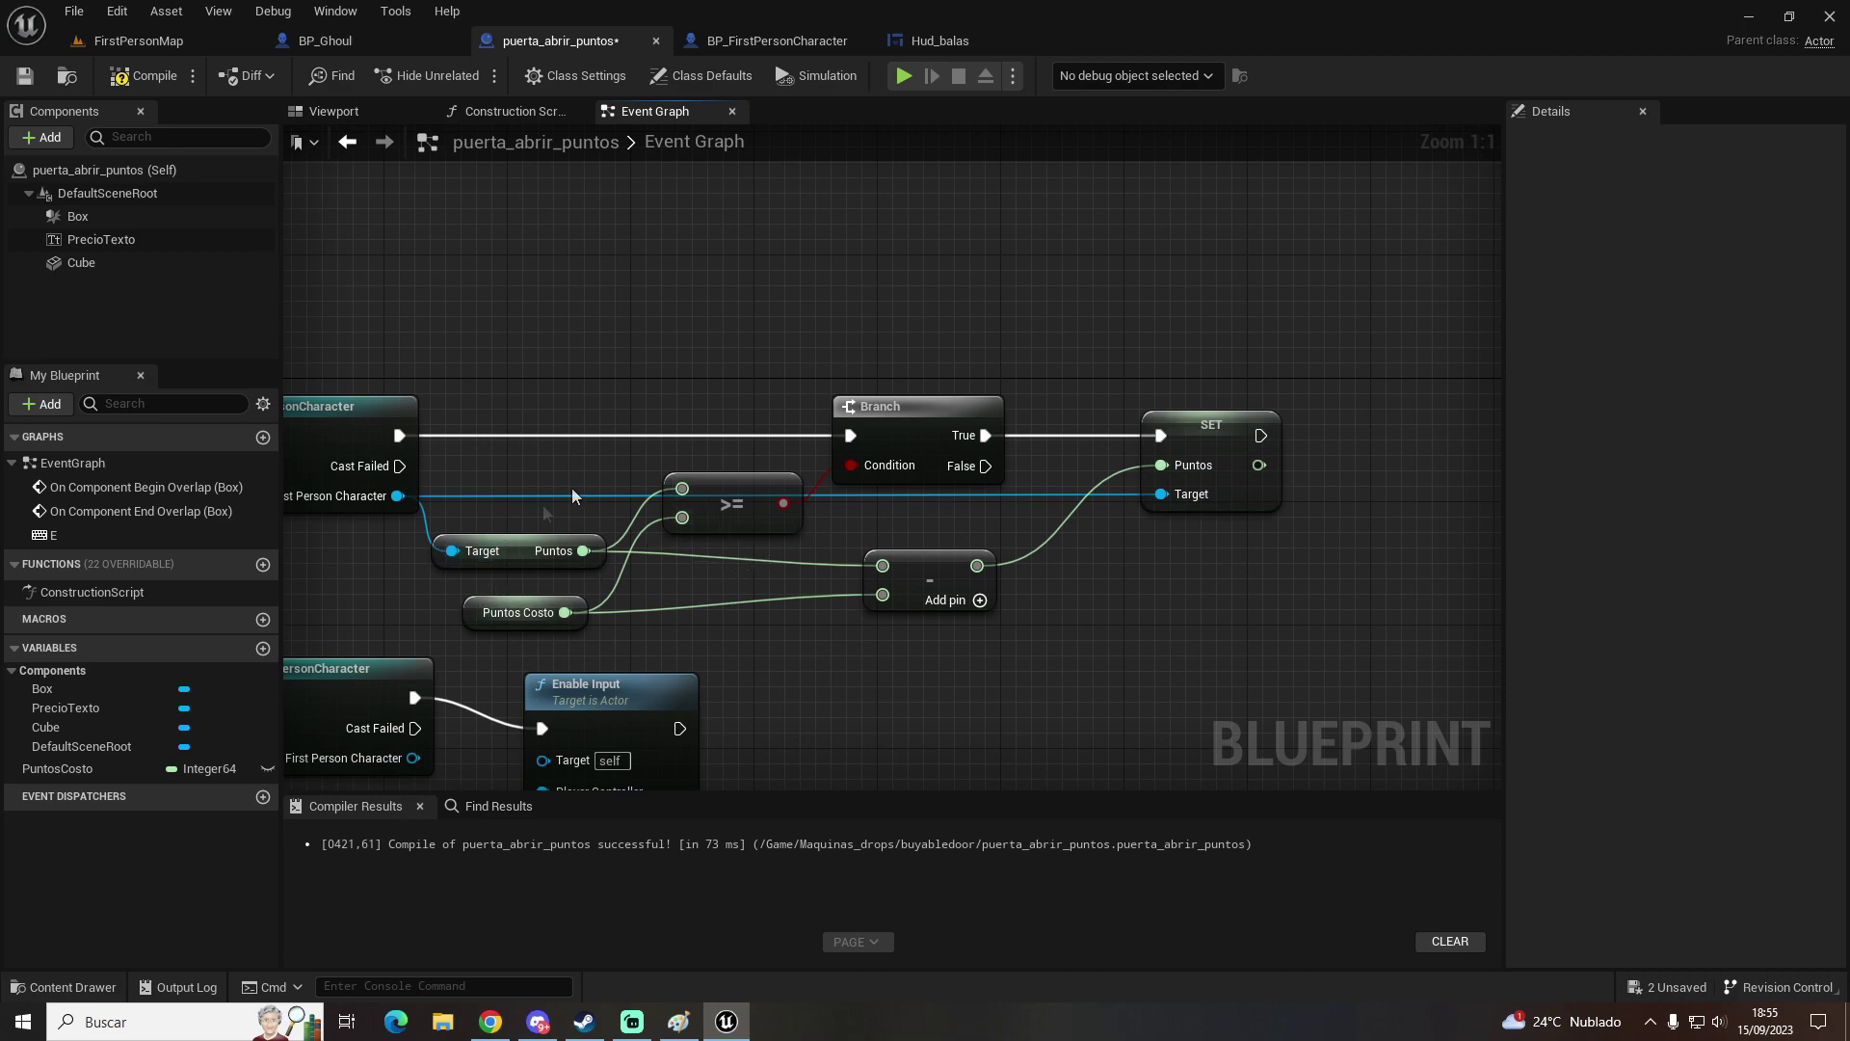
Step: Add a Destroy Actor node targeting self after Set Puntos, then launch a playtest
right_drag(1050, 533, 913, 602)
drag(1218, 384, 899, 736)
right_drag(1208, 509, 960, 555)
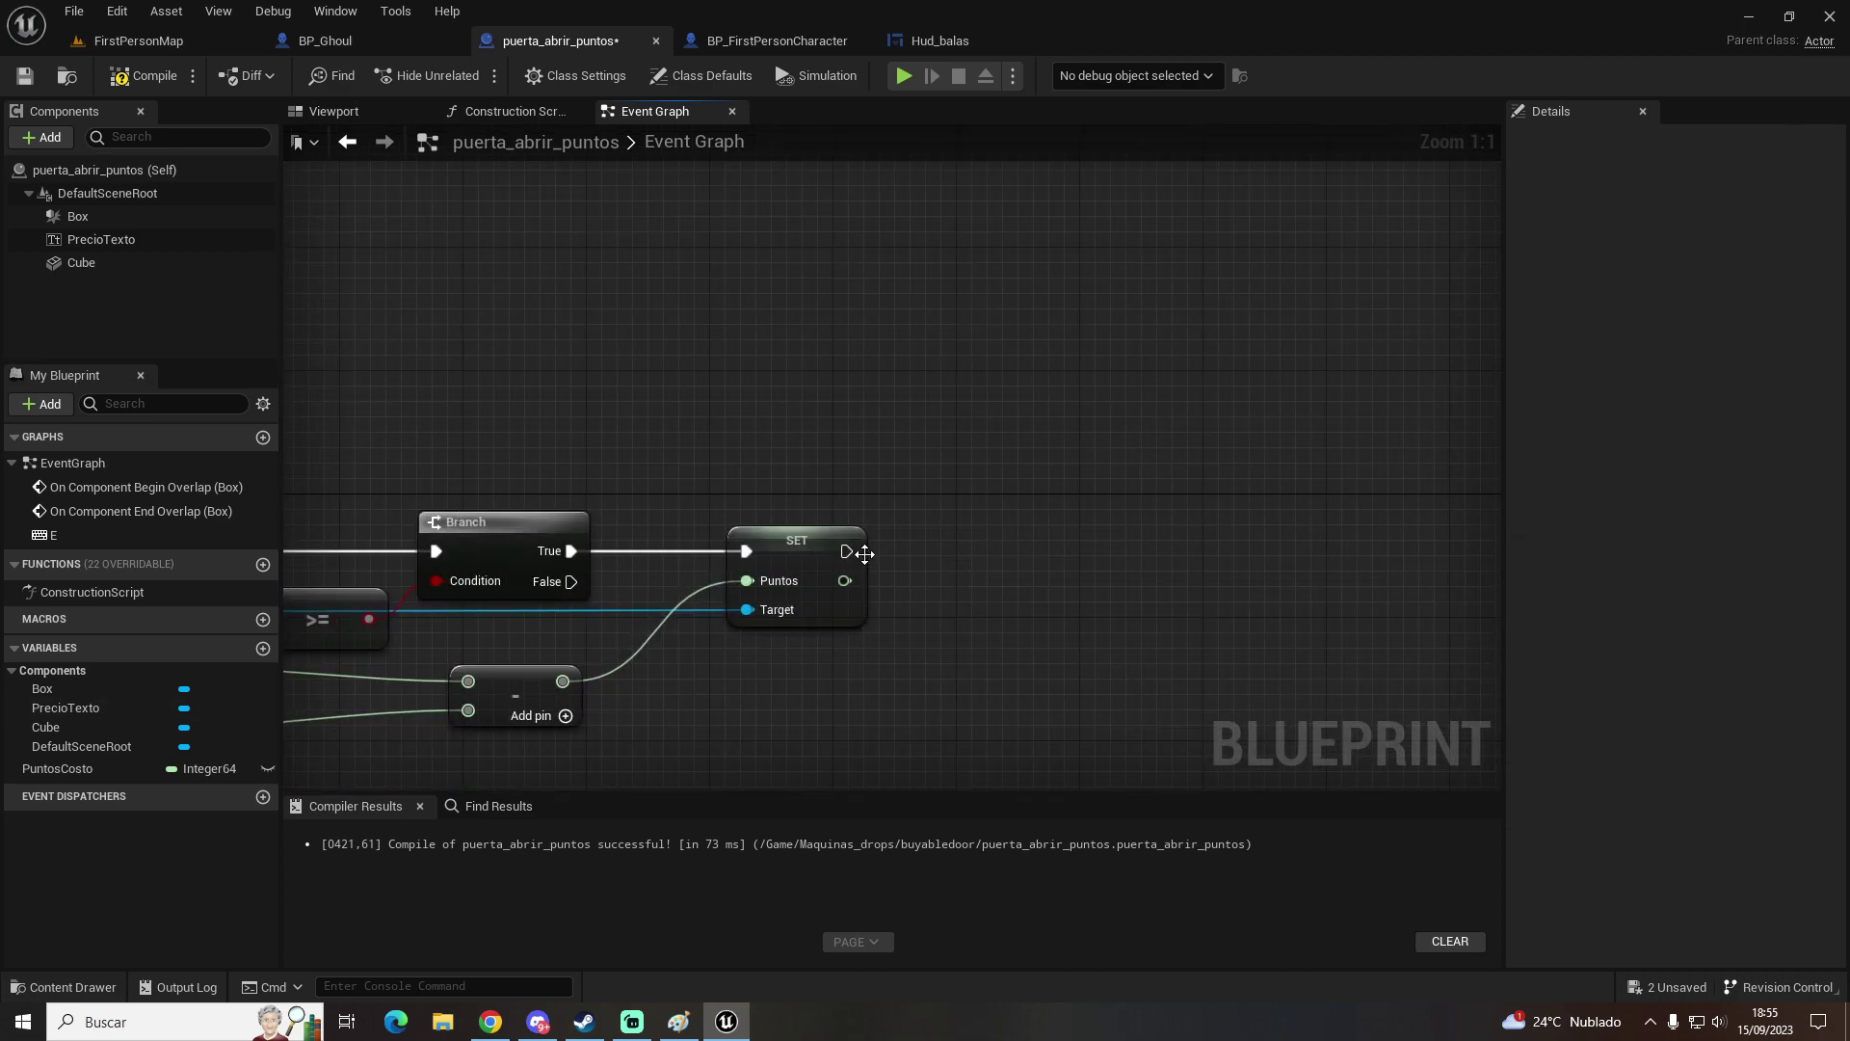
drag(845, 550, 1019, 538)
text(destroy)
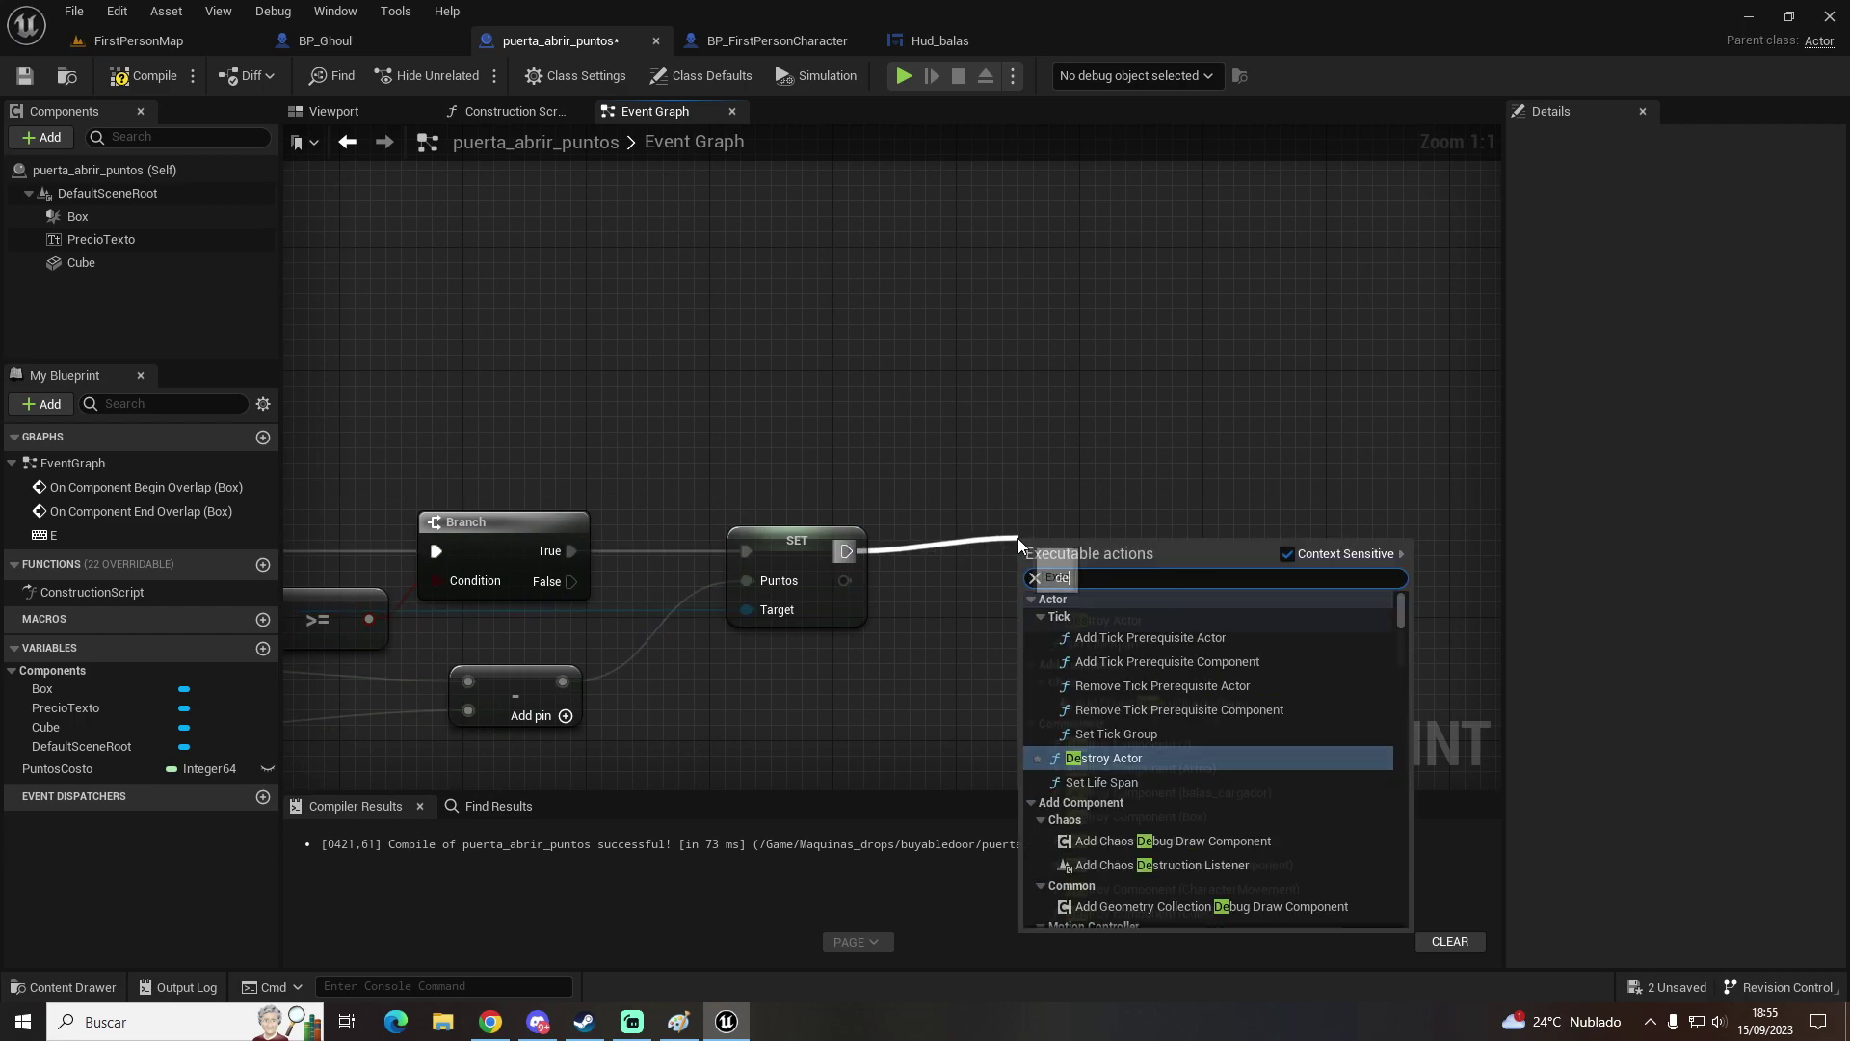
key(Return)
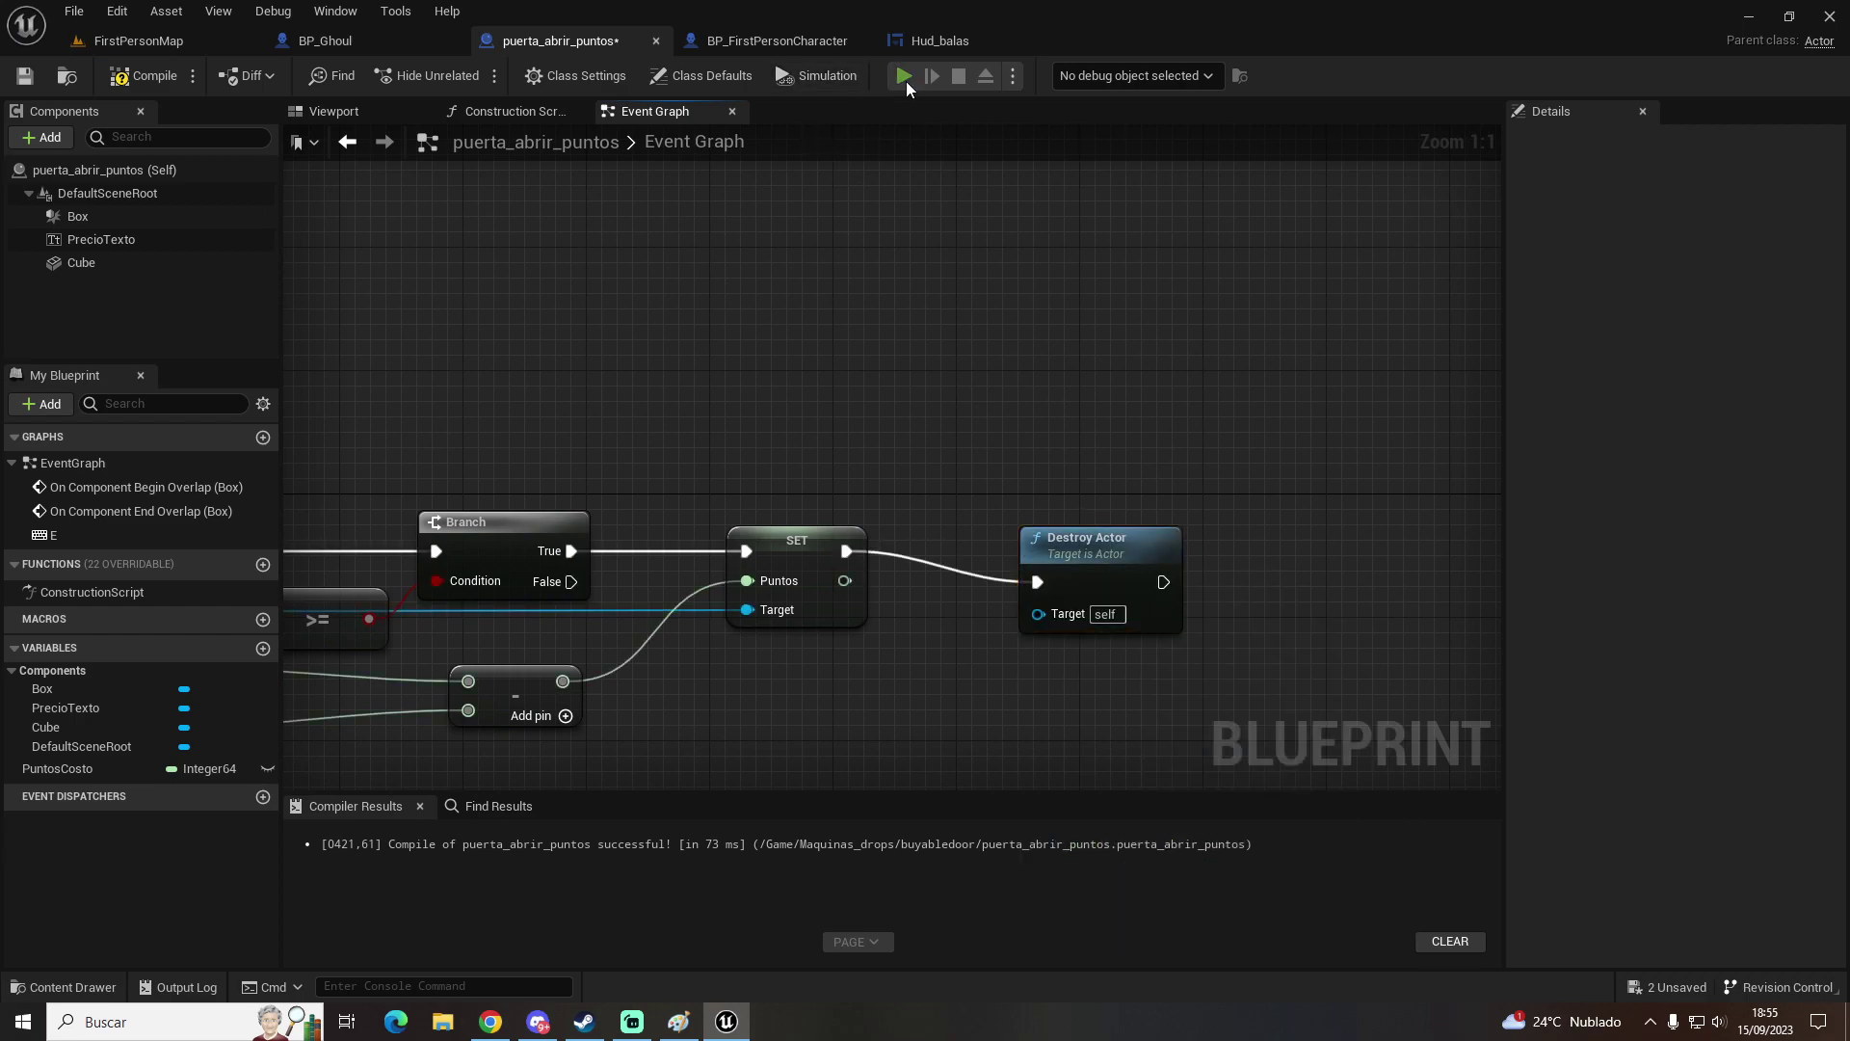
click(904, 76)
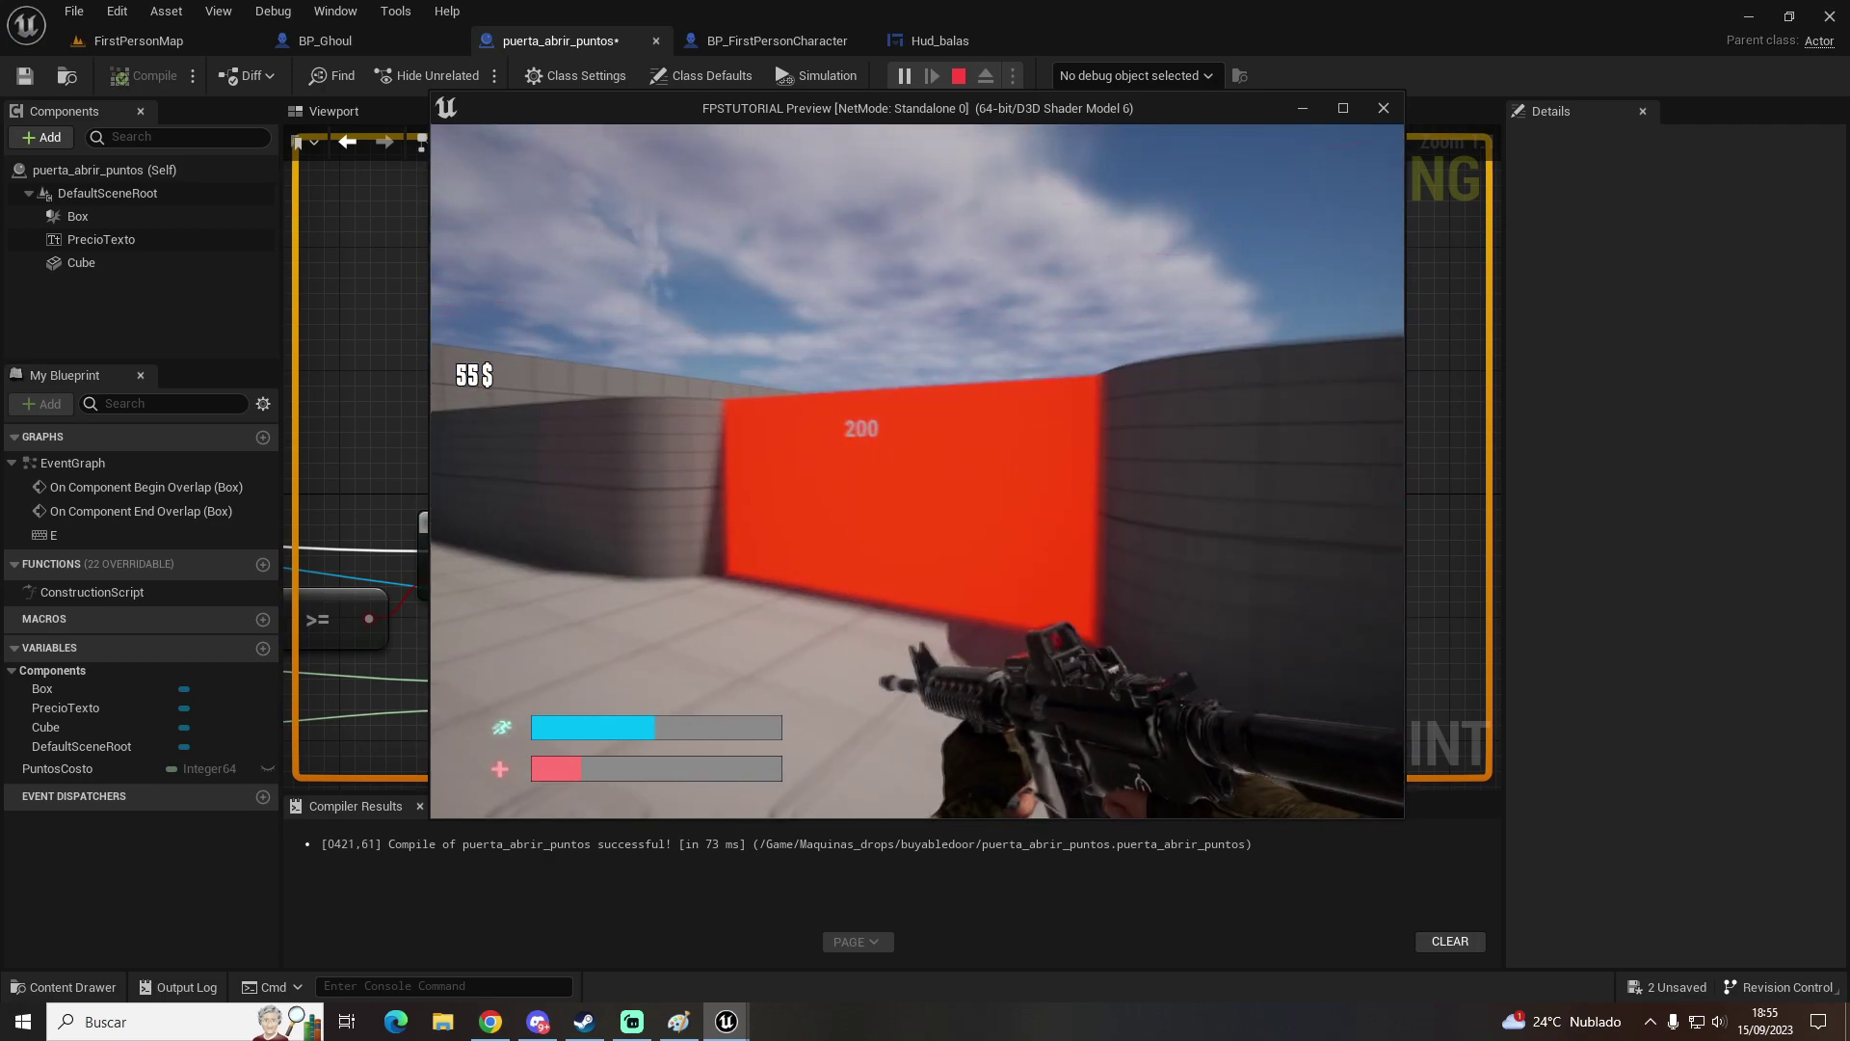
Step: Shoot an enemy to reach 255$, then buy the red 200 door with E, leaving 55$
key(w)
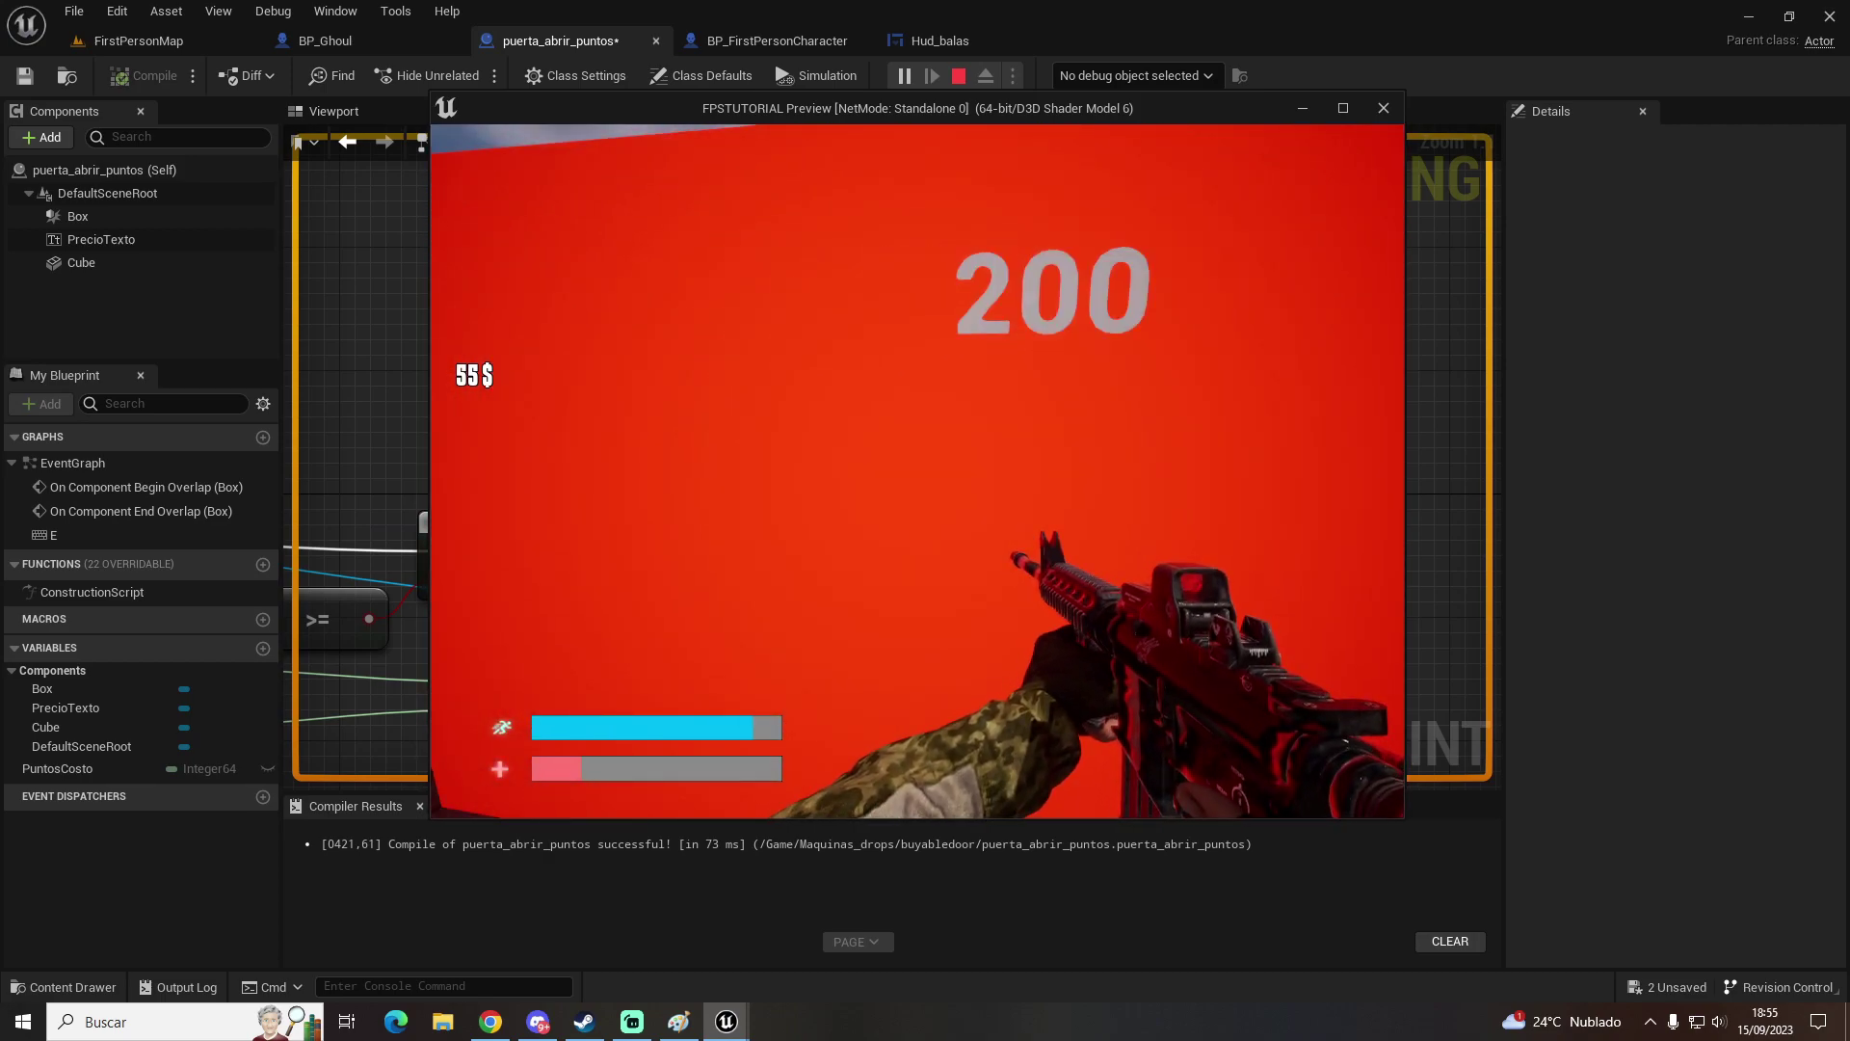
key(s)
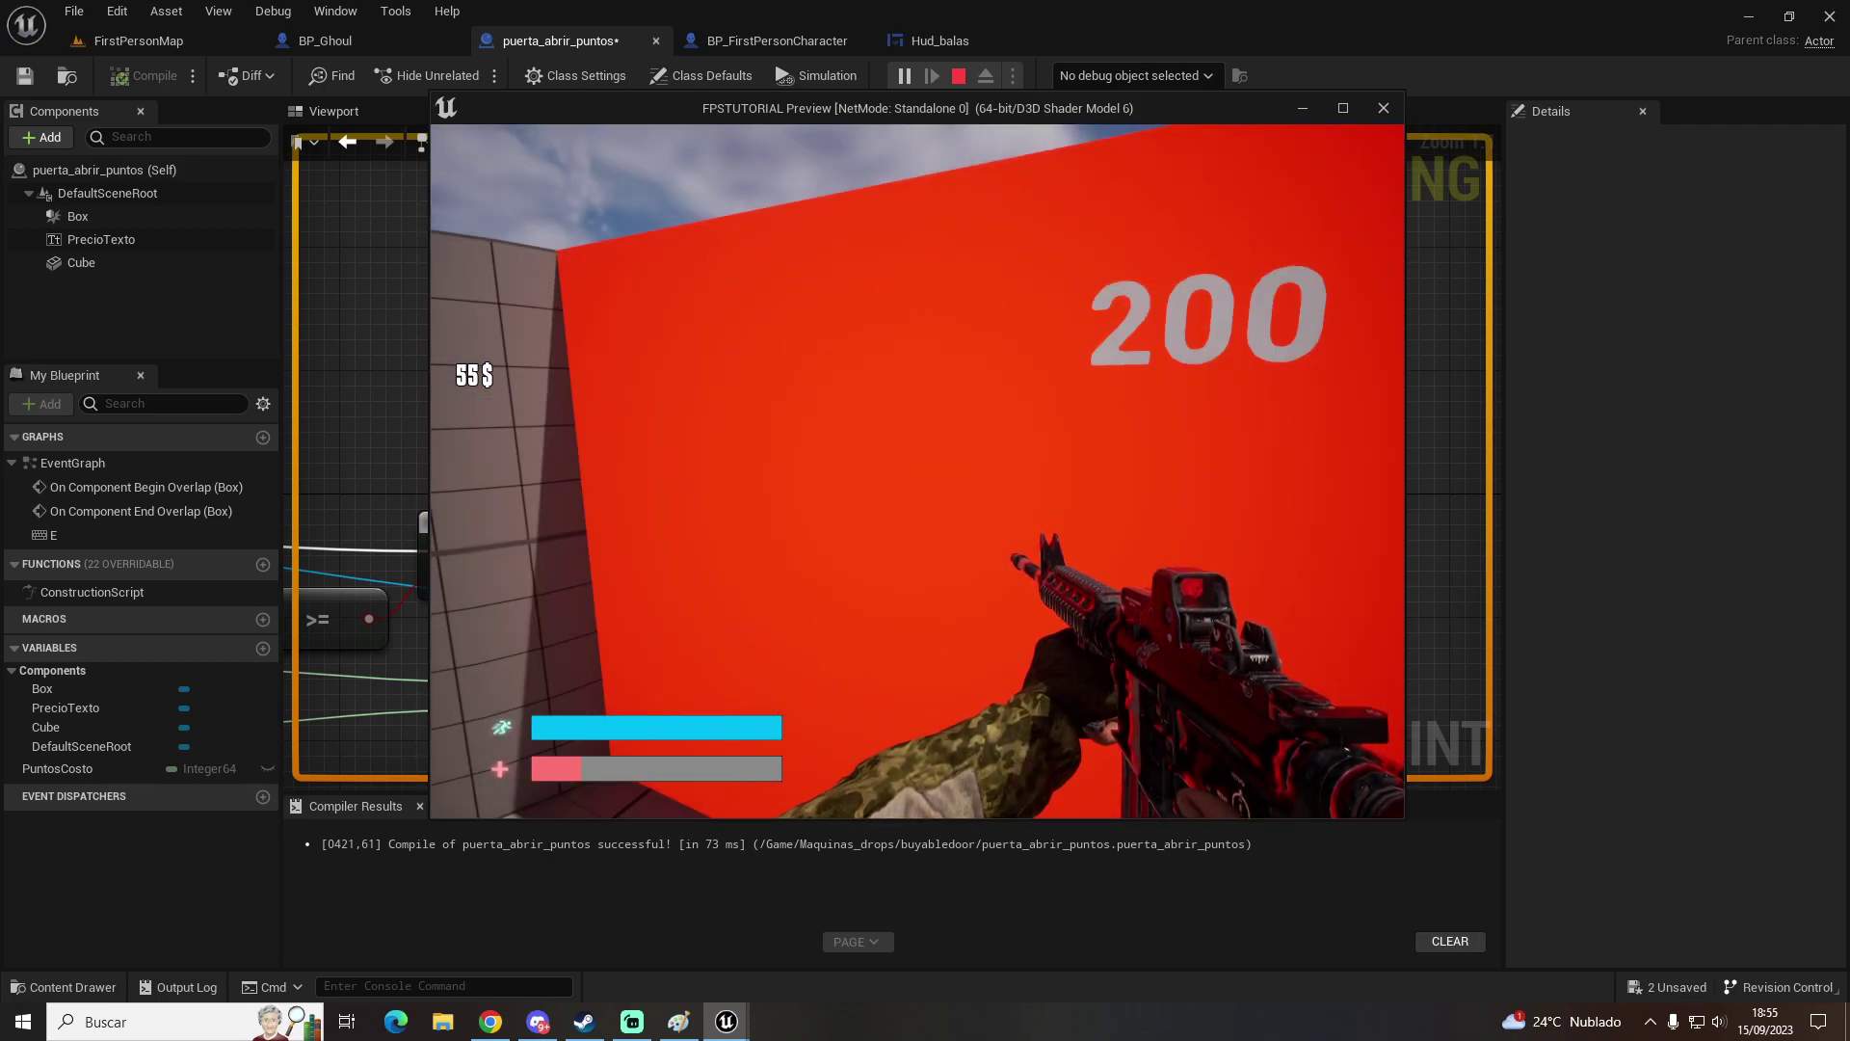
key(s)
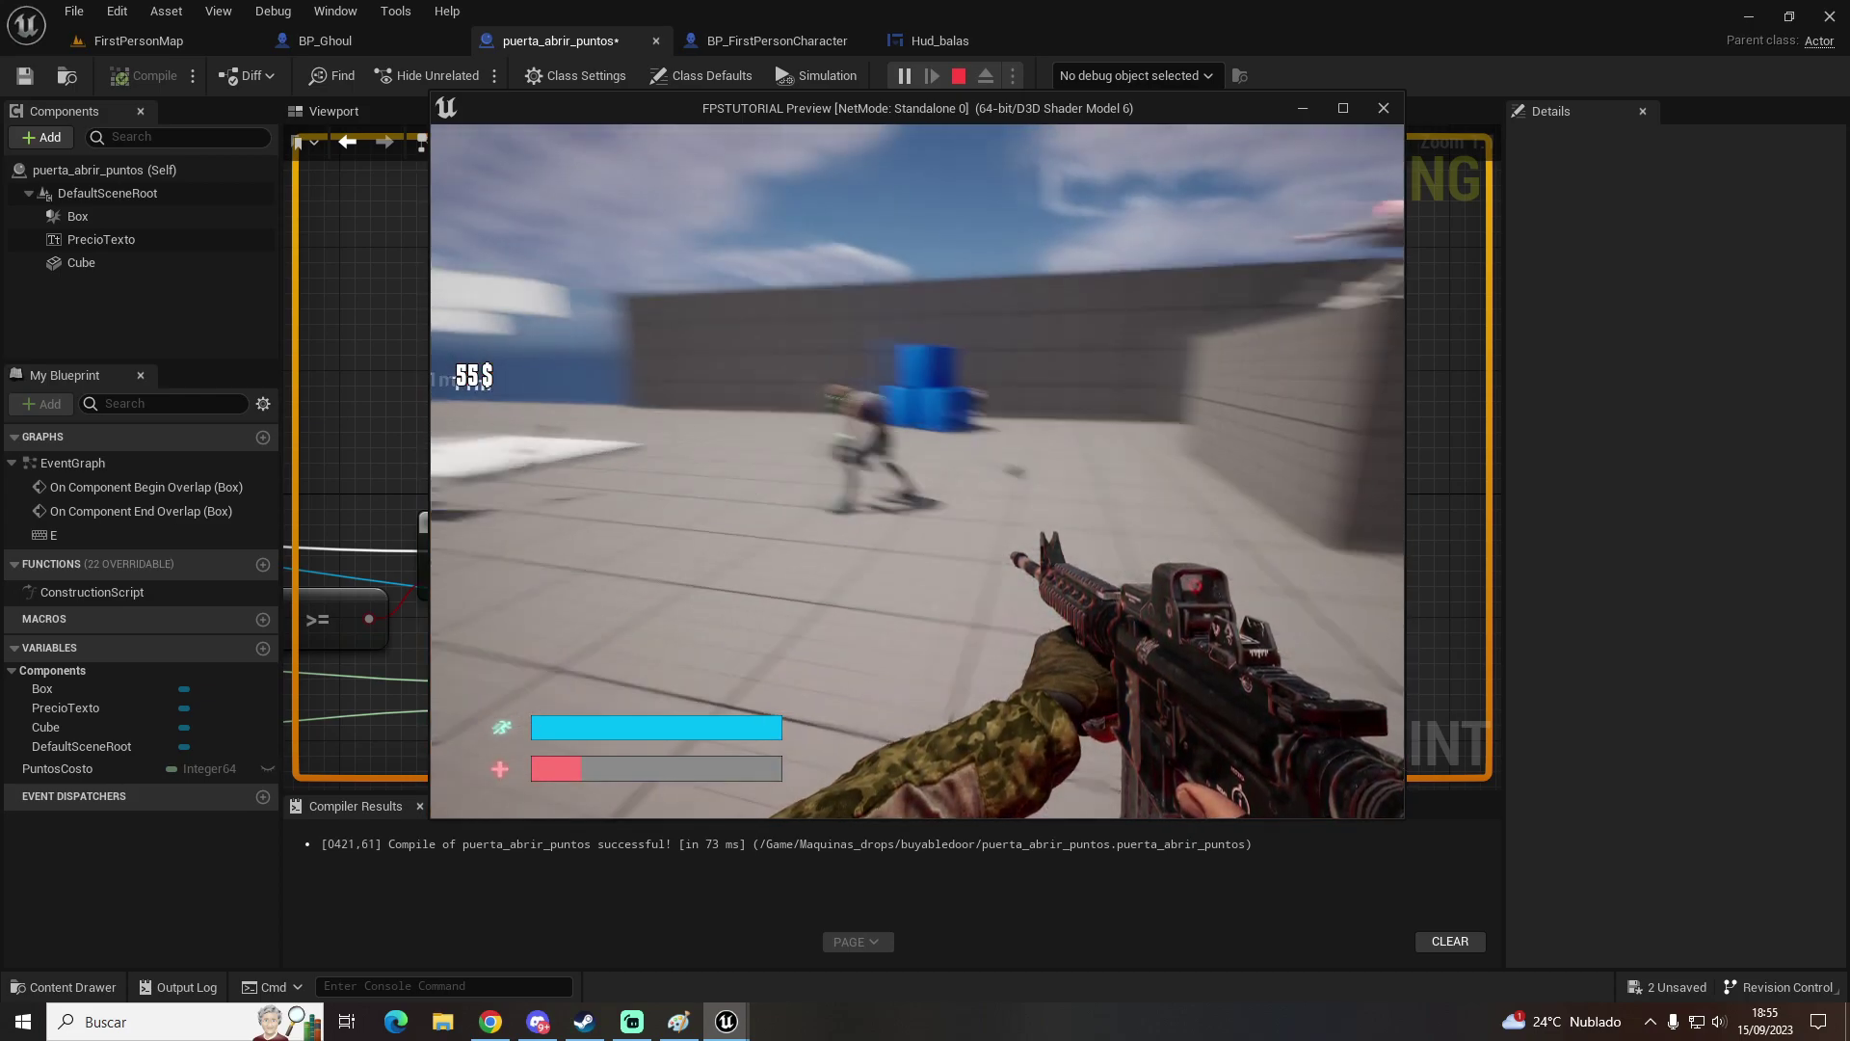
click(917, 472)
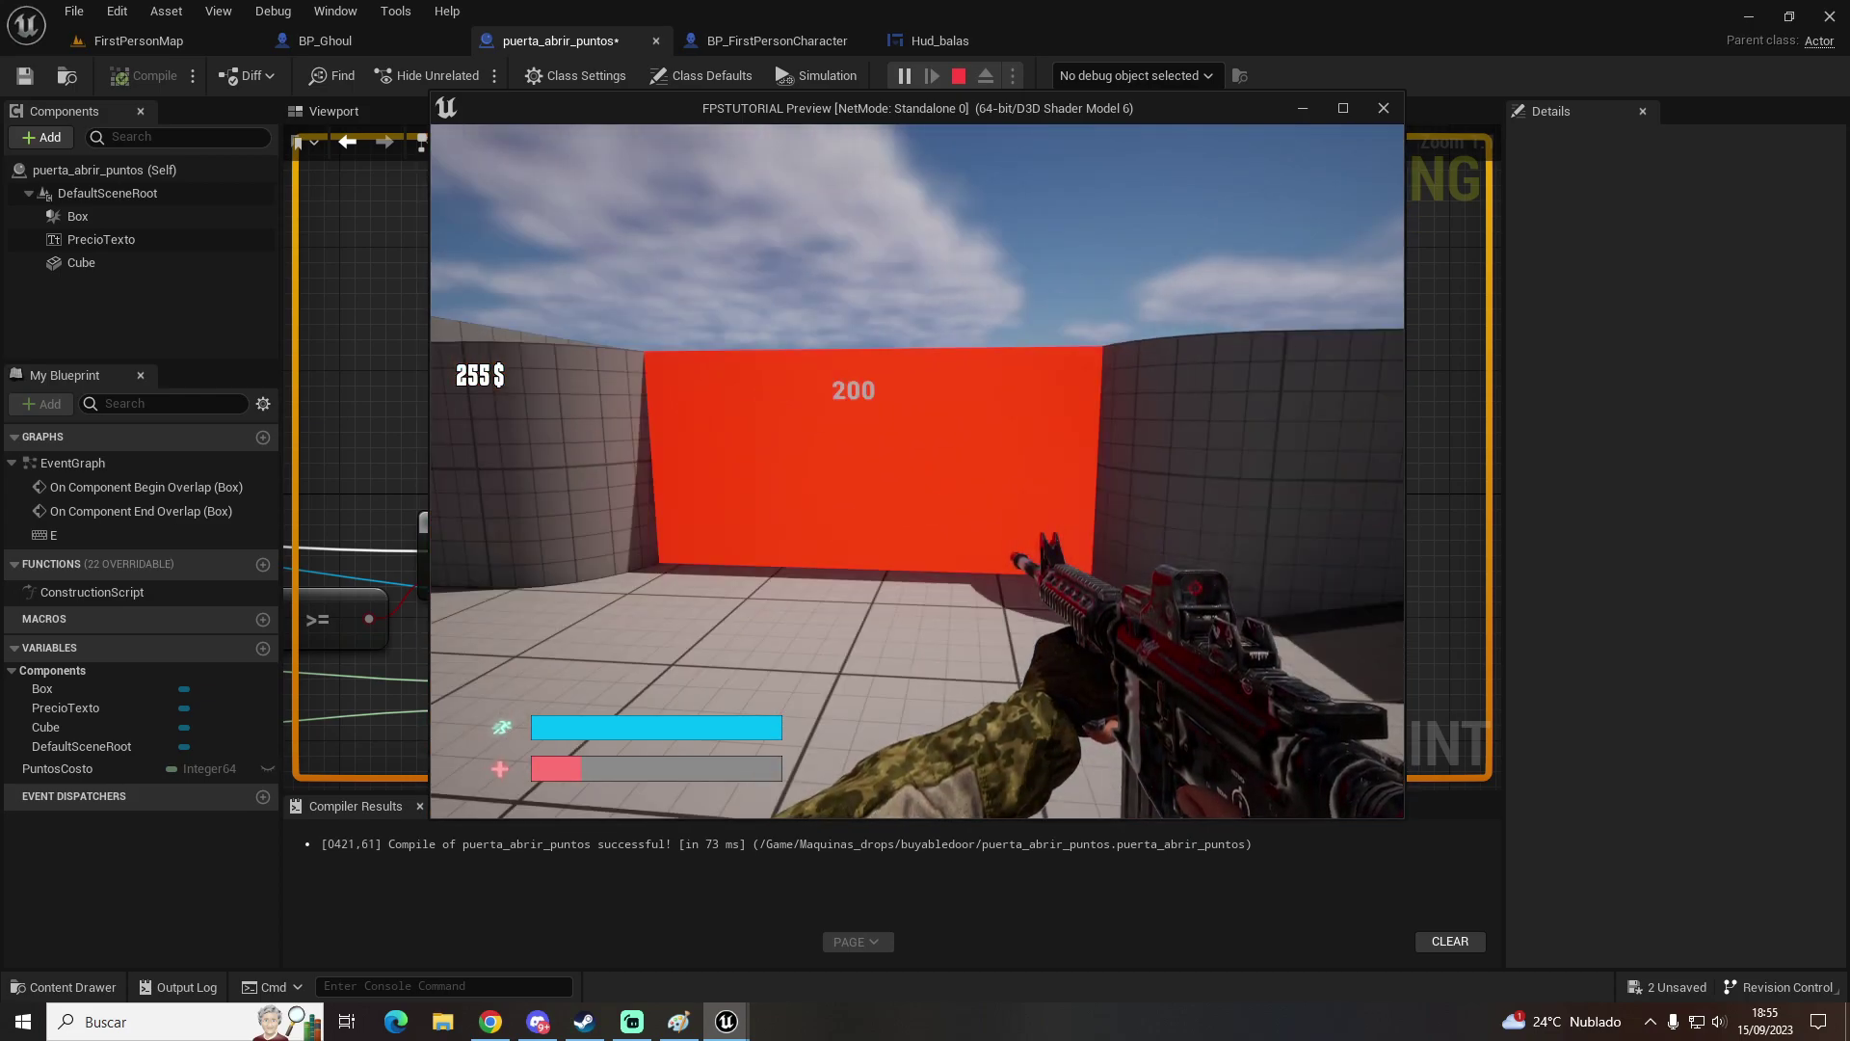
key(w)
key(e)
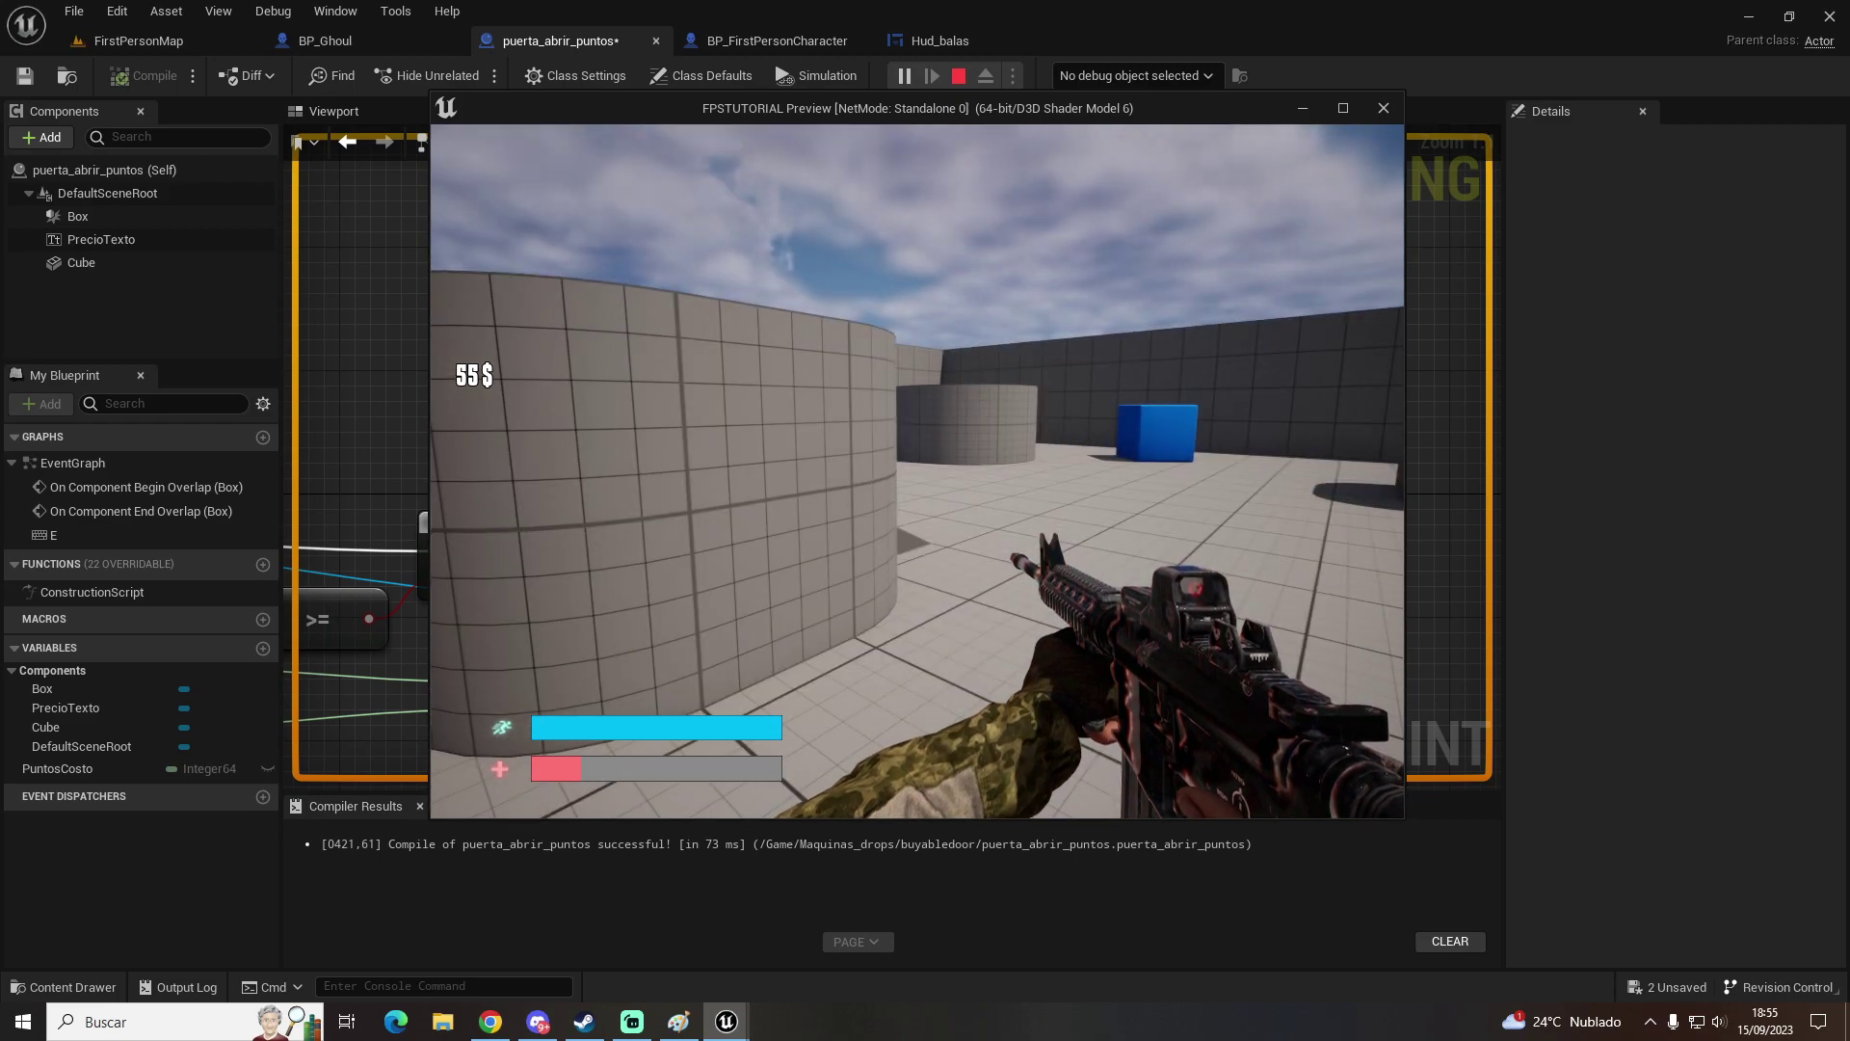
key(w)
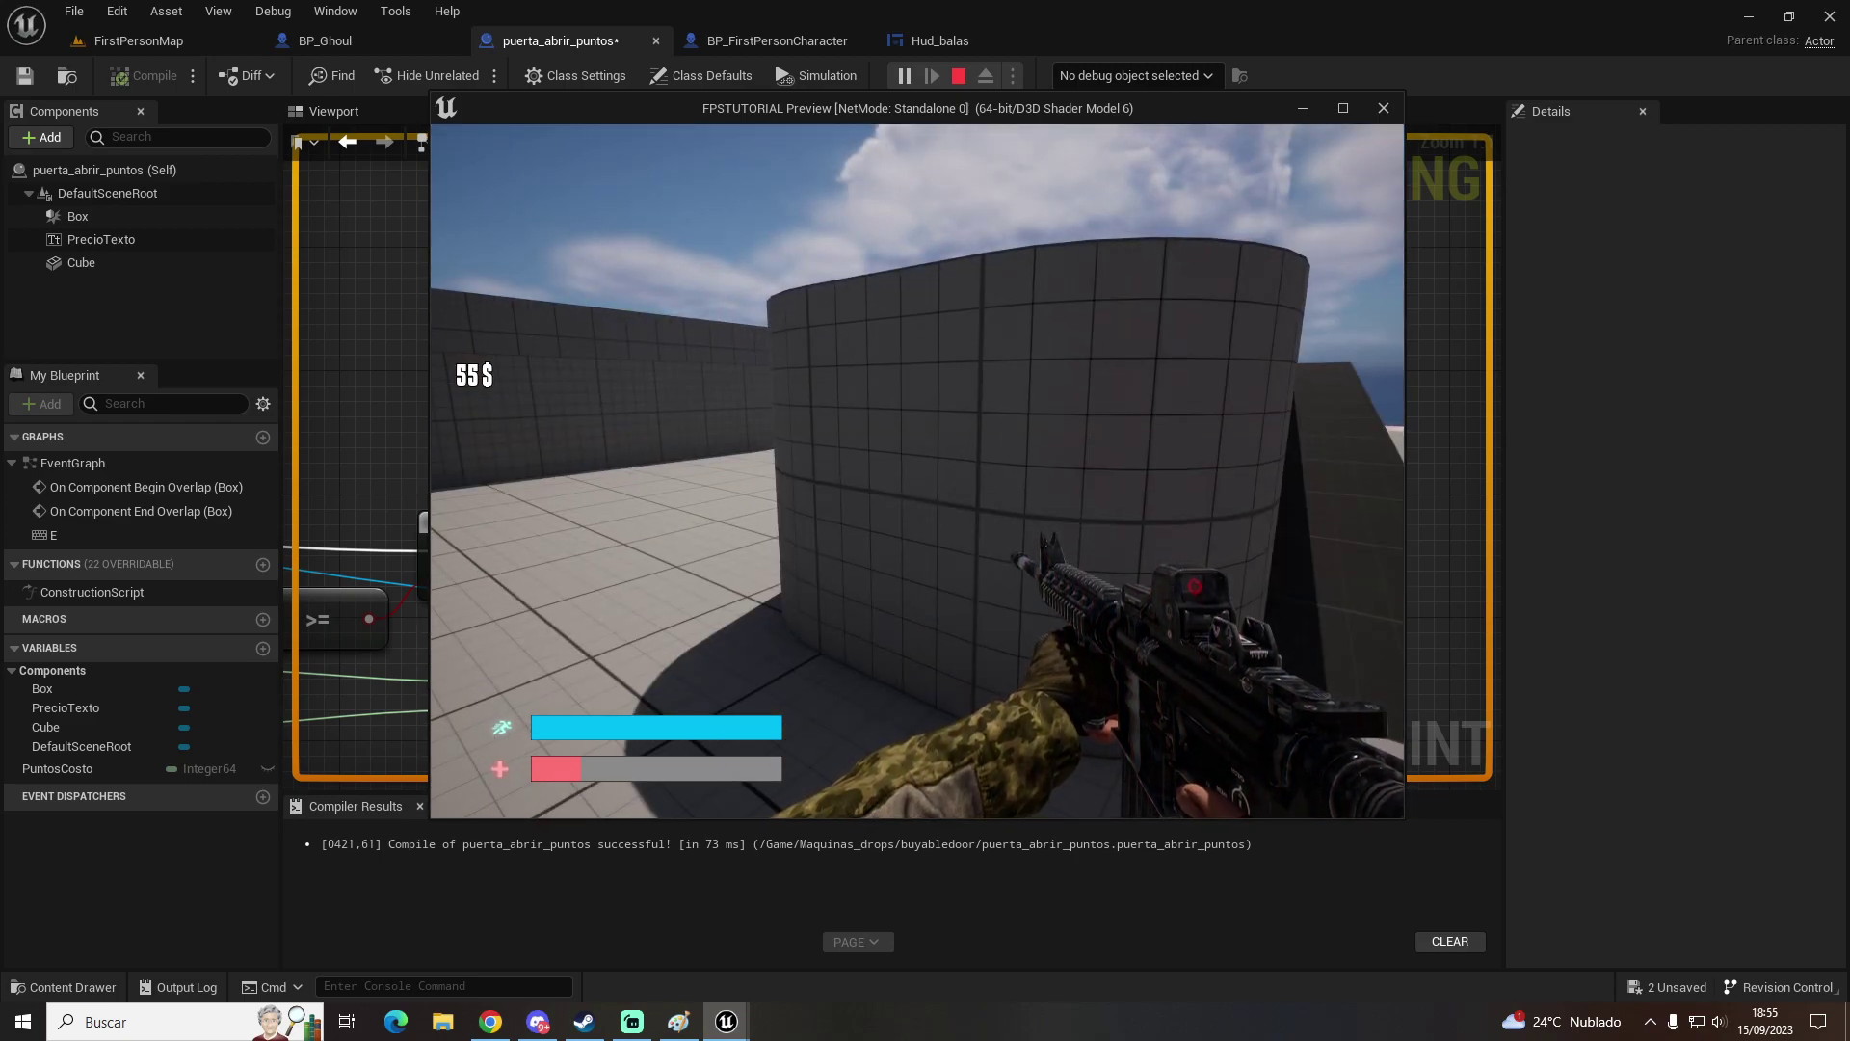